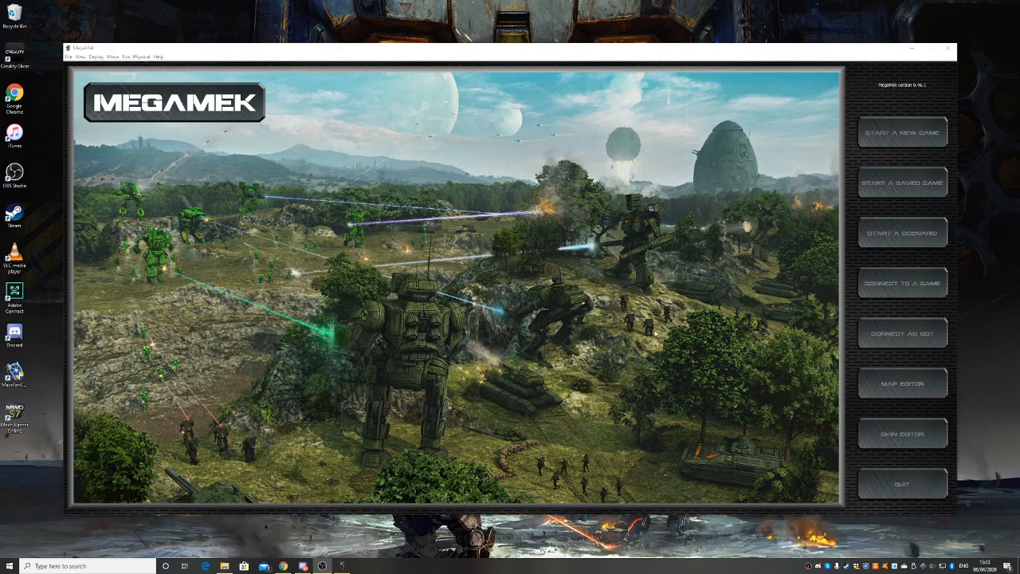
# Open the map editor and decline reading its documentation
pyautogui.click(880, 391)
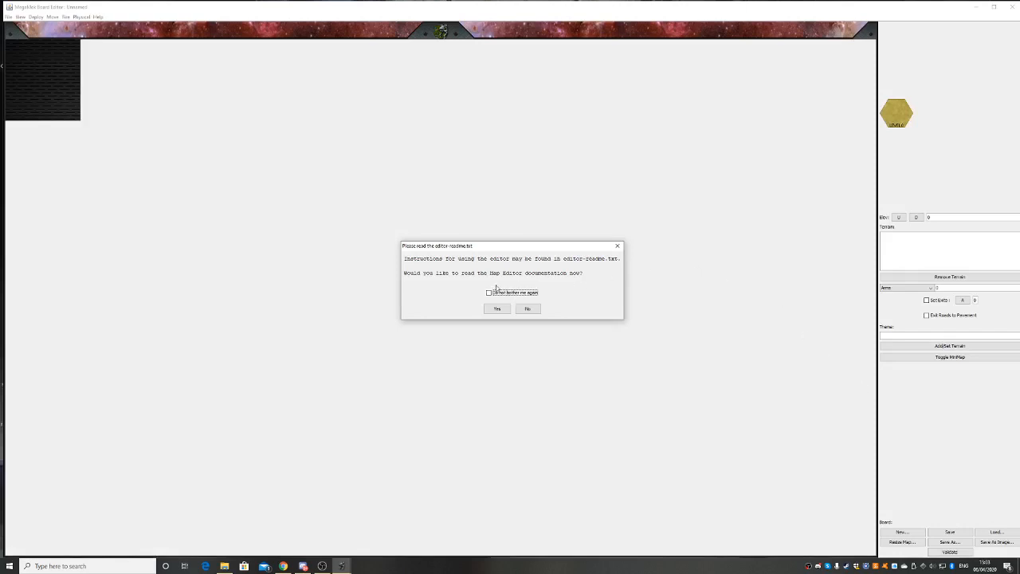
pyautogui.click(519, 310)
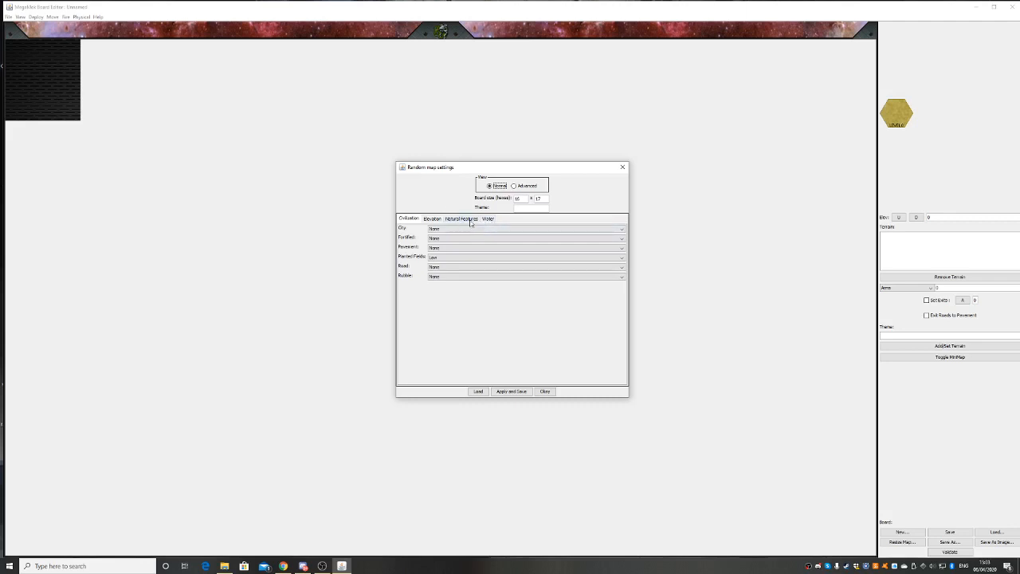
# Set Planted Fields and Elevation to None in the random map settings
pyautogui.click(468, 257)
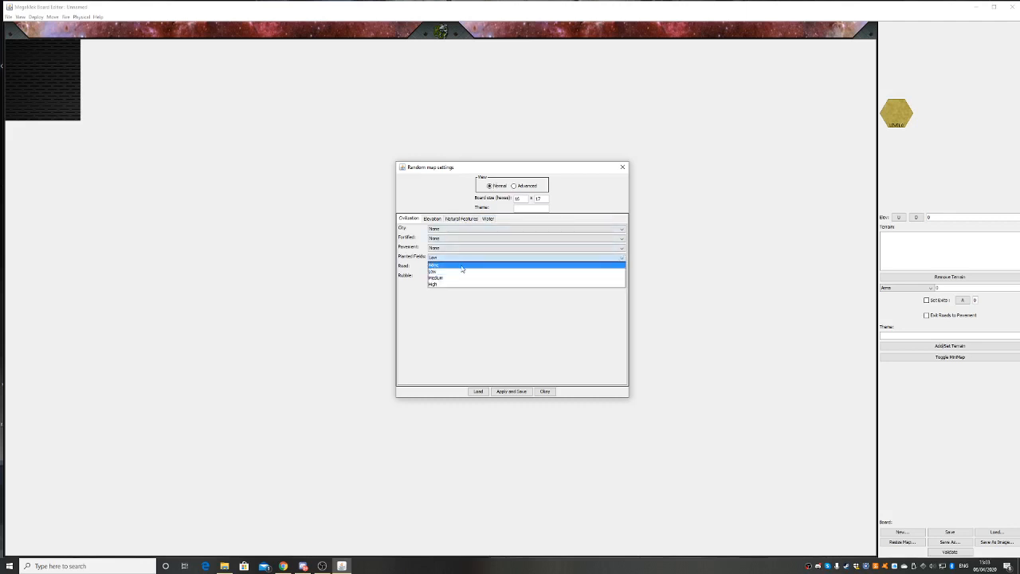
pyautogui.click(462, 269)
pyautogui.click(432, 218)
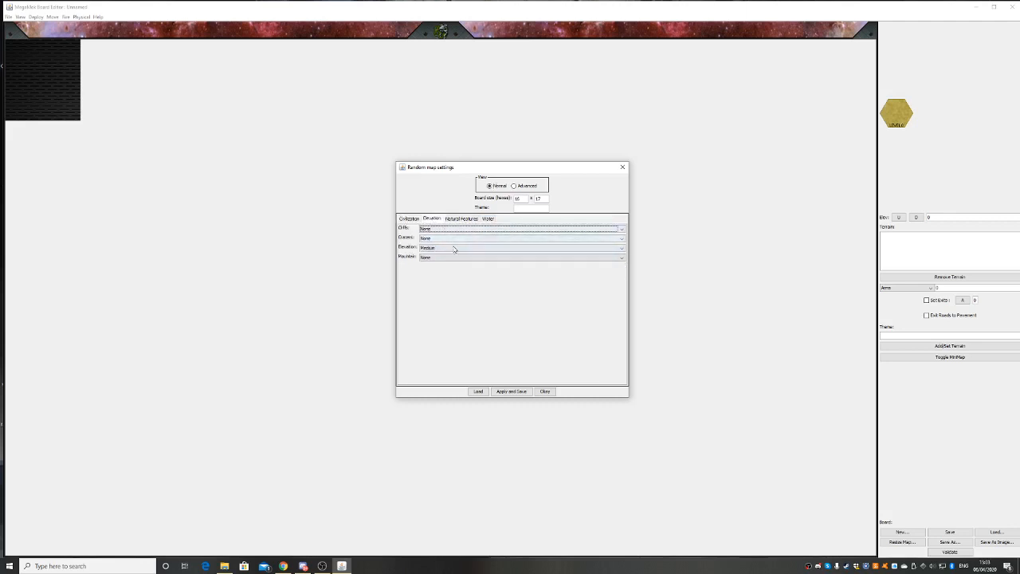
pyautogui.click(453, 249)
pyautogui.click(452, 259)
# Set the natural features Roughs, Sands, Swamps and Woods all to None for the random map
pyautogui.click(462, 219)
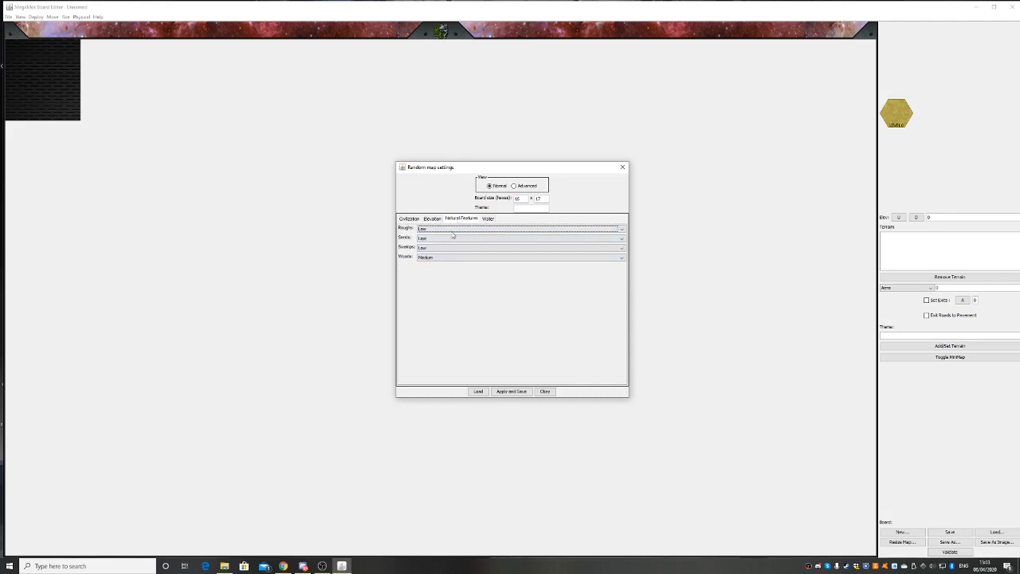
pyautogui.click(451, 229)
pyautogui.click(450, 237)
pyautogui.click(450, 239)
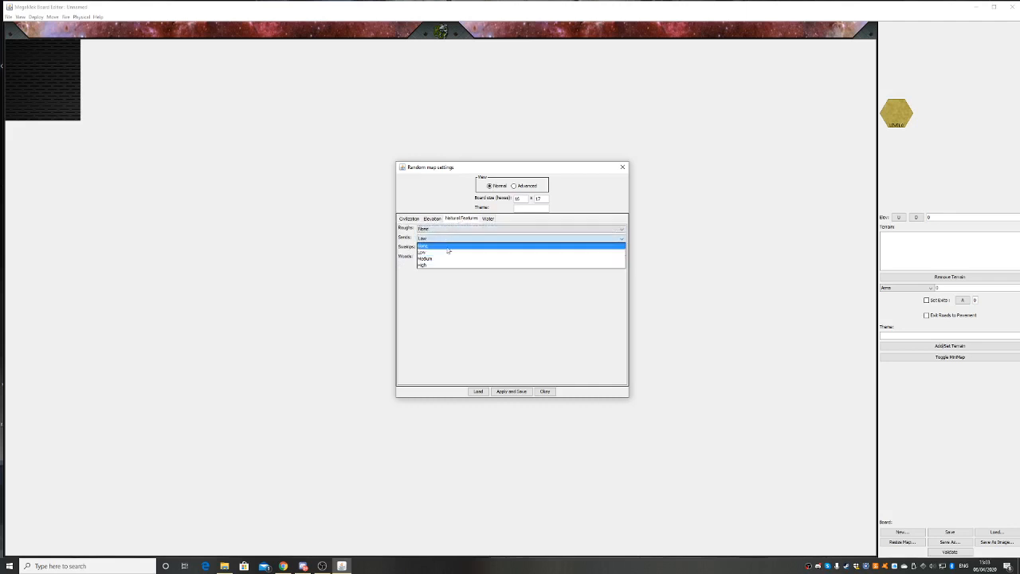
pyautogui.click(448, 247)
pyautogui.click(447, 248)
pyautogui.click(447, 257)
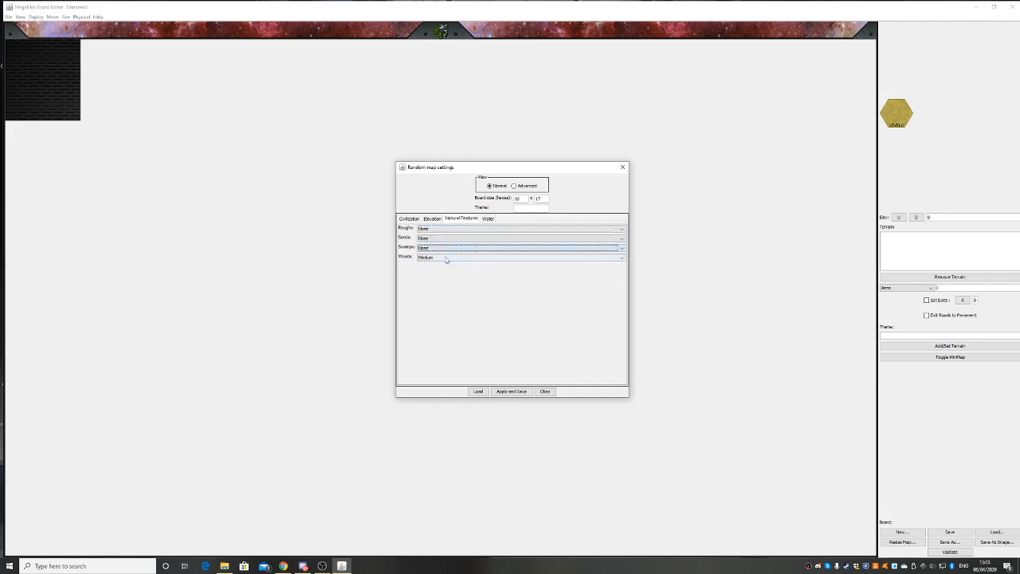
pyautogui.click(446, 258)
pyautogui.click(447, 266)
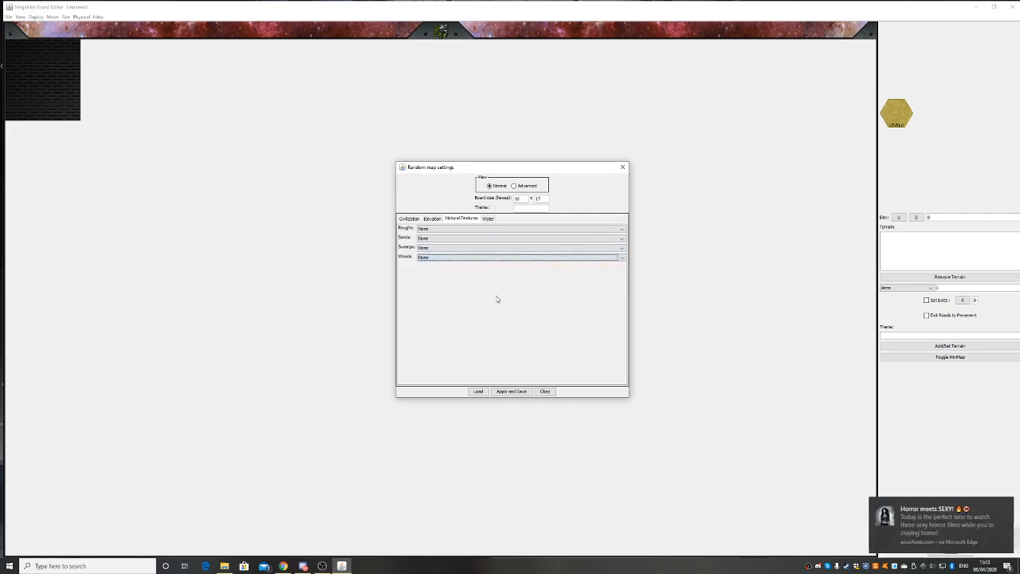
pyautogui.click(1008, 506)
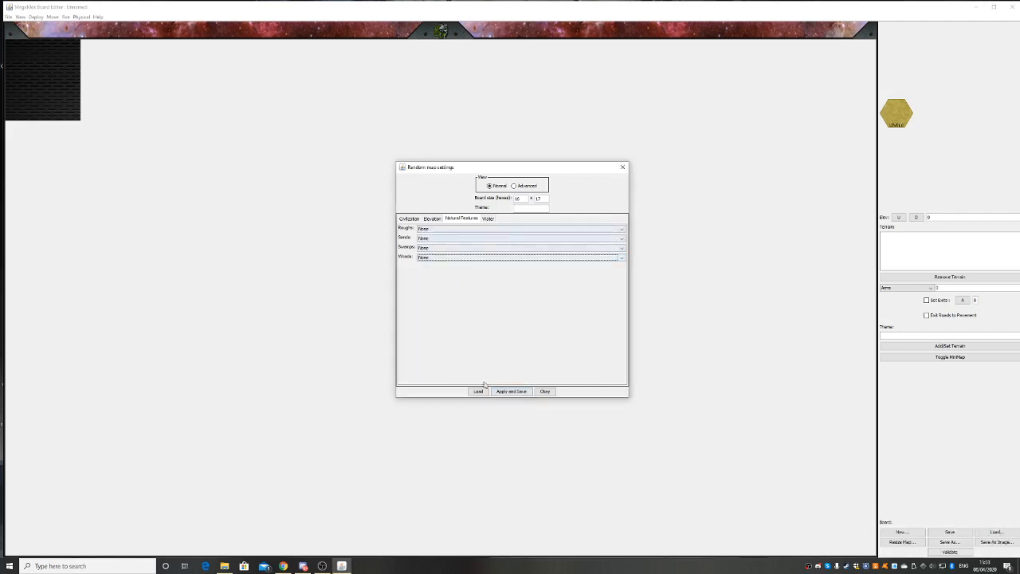
# Set the water features Lakes and River to None for the random map
pyautogui.click(488, 219)
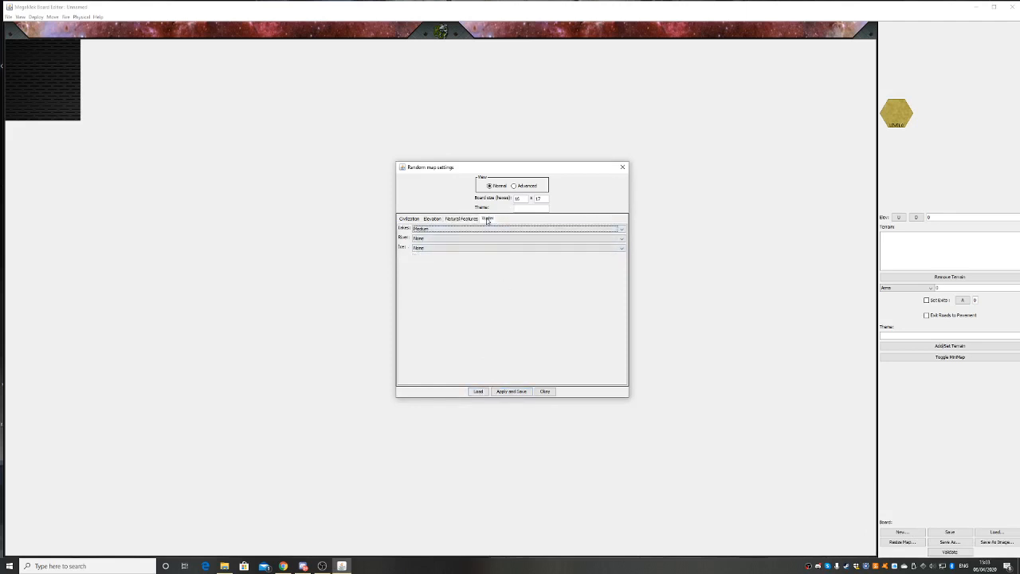
pyautogui.click(443, 229)
pyautogui.click(435, 239)
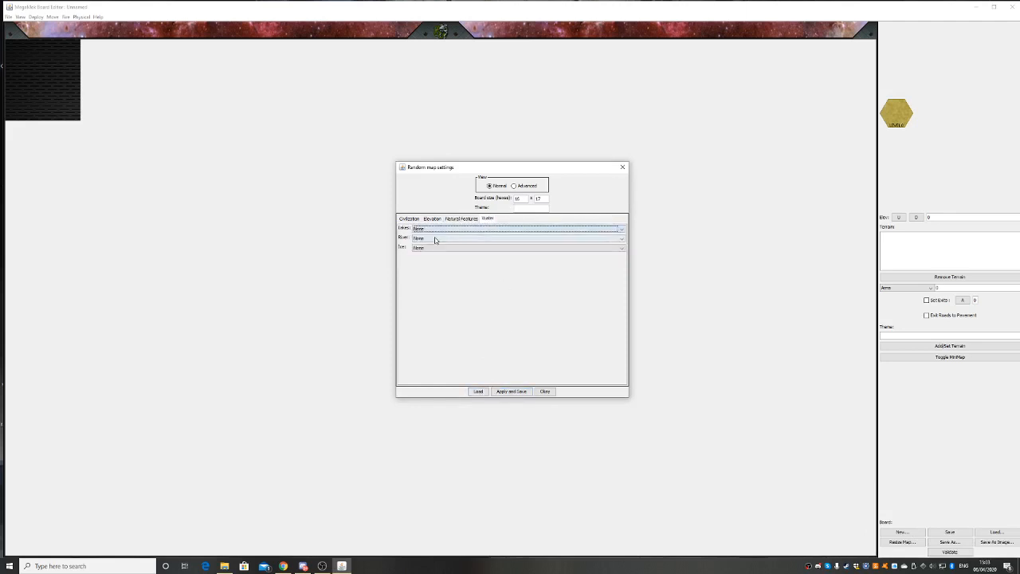
pyautogui.click(435, 239)
pyautogui.click(432, 248)
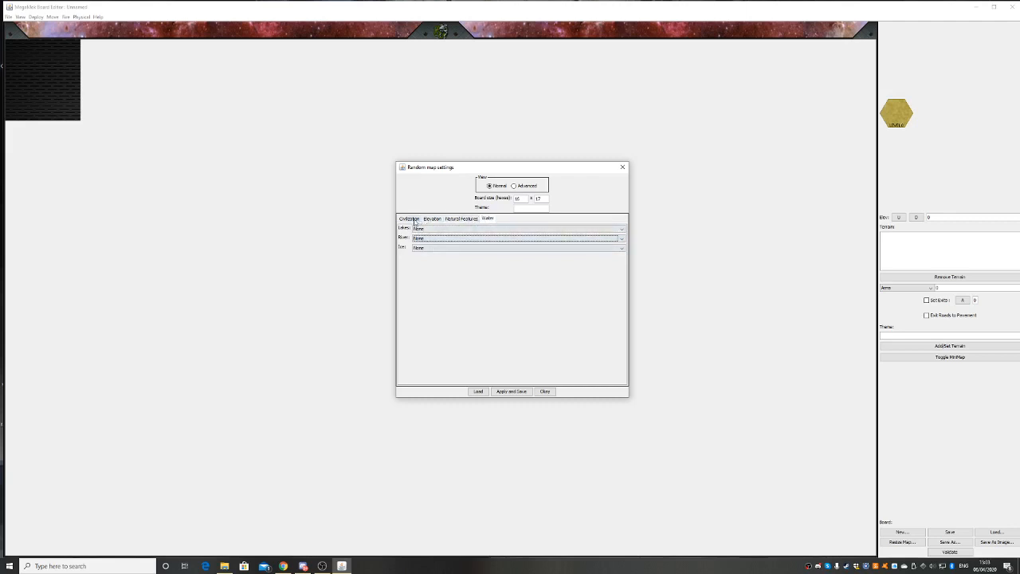
# Review the civilization, elevation, natural feature and water settings, and glance at the advanced view of the random map settings
pyautogui.click(411, 220)
pyautogui.click(432, 219)
pyautogui.click(465, 220)
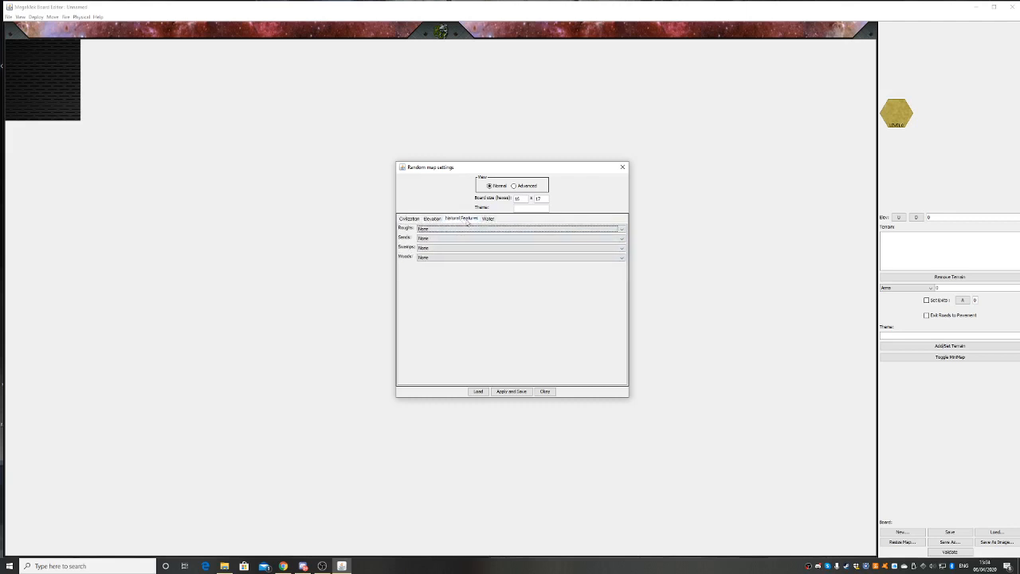
pyautogui.click(489, 220)
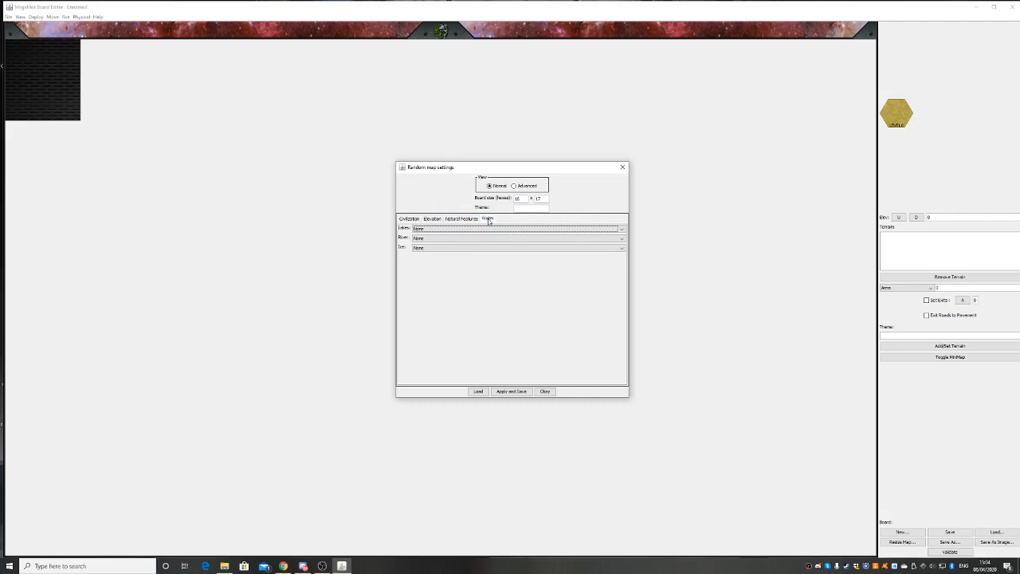
pyautogui.click(524, 185)
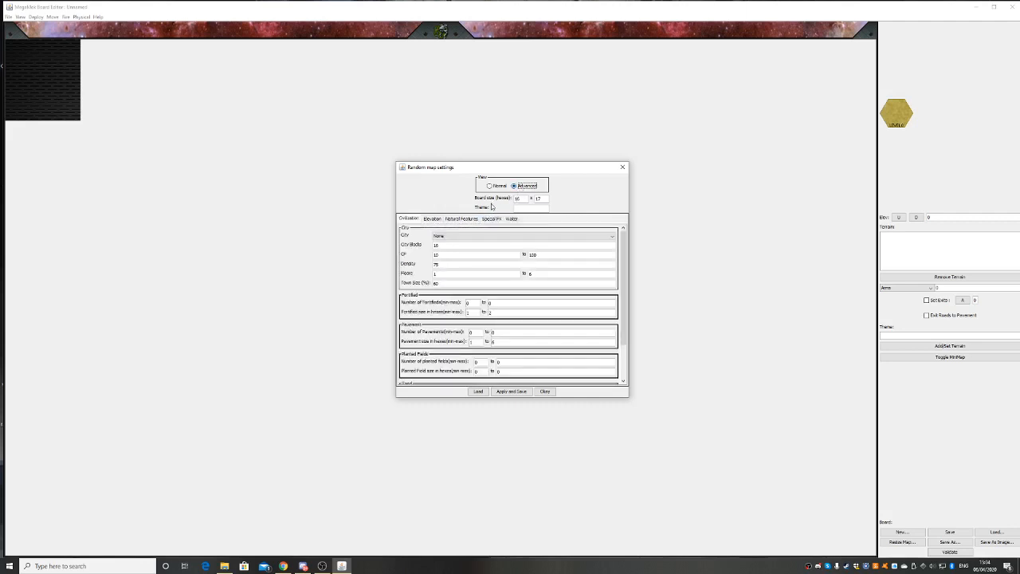
pyautogui.click(491, 186)
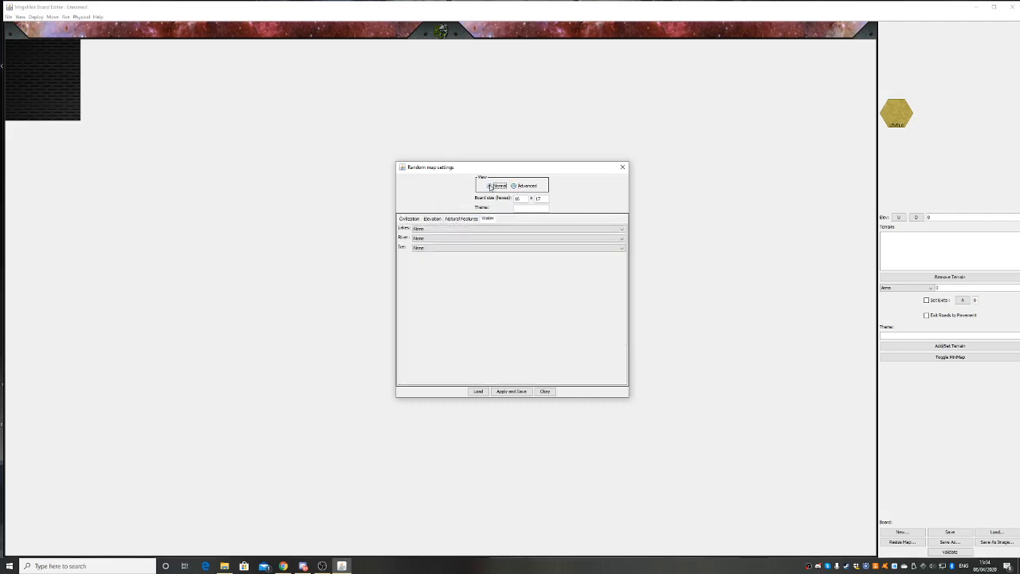
pyautogui.click(411, 219)
pyautogui.click(431, 219)
pyautogui.click(461, 219)
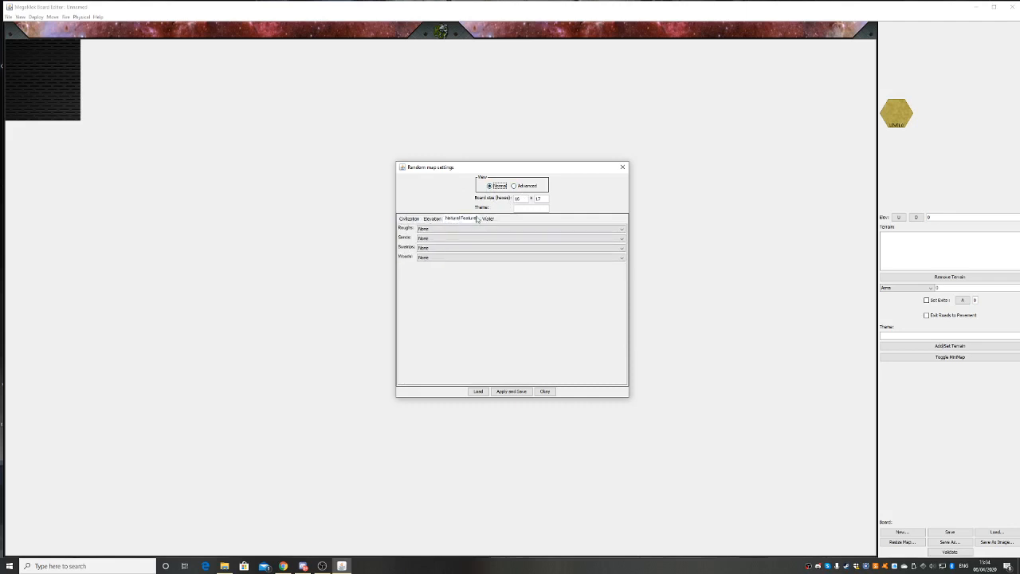
pyautogui.click(486, 218)
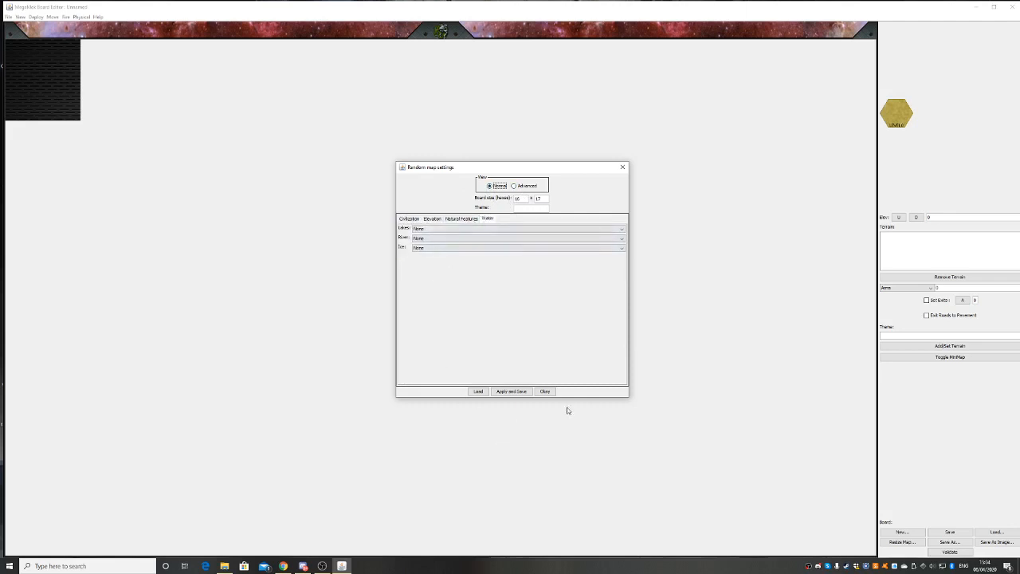
# Generate the featureless 16 x 17 board from these settings and look over its full height
pyautogui.click(547, 392)
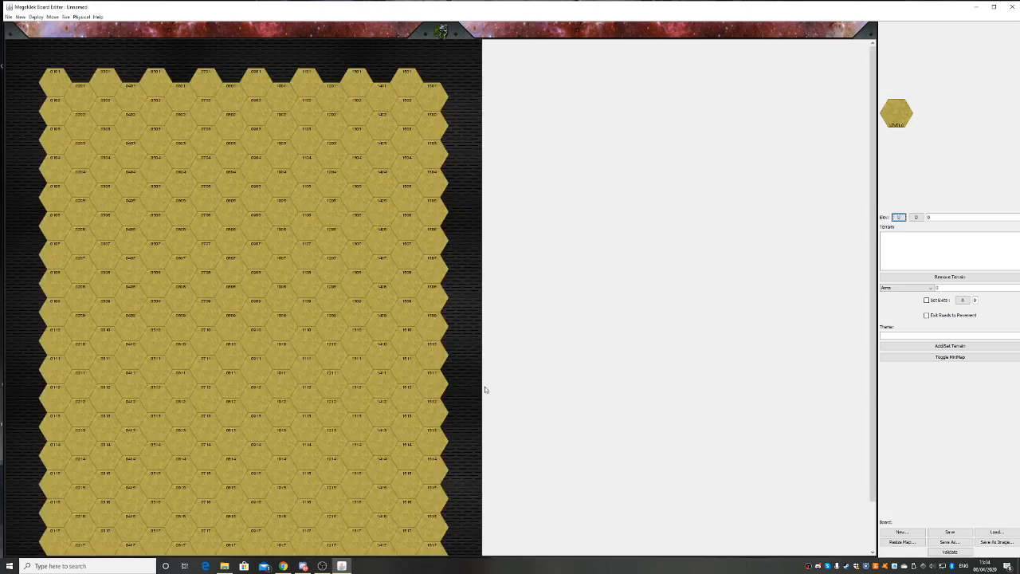
pyautogui.scroll(-3, 341, 340)
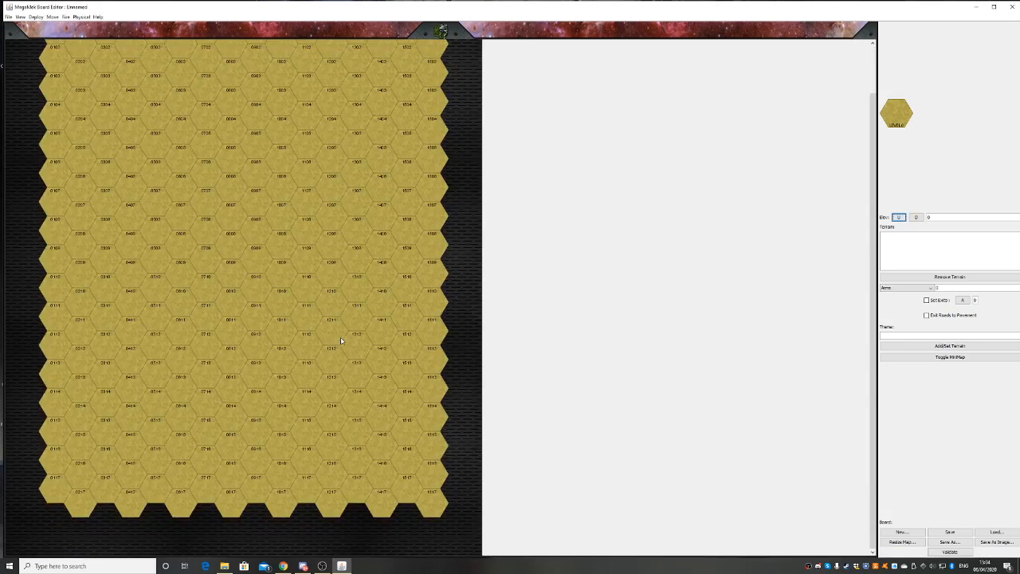
pyautogui.scroll(3, 341, 340)
pyautogui.scroll(-3, 341, 341)
pyautogui.scroll(3, 388, 320)
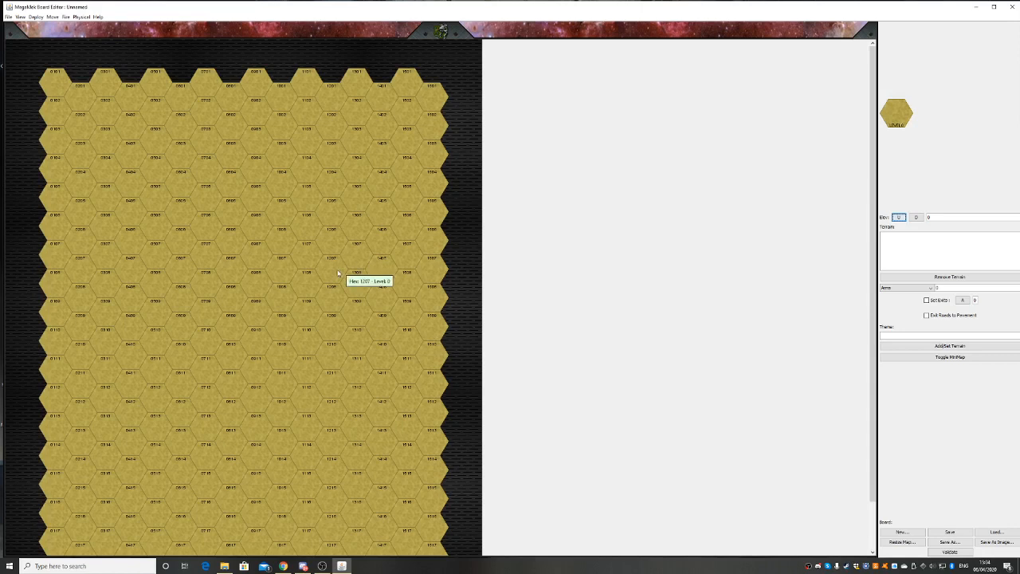
pyautogui.scroll(-3, 315, 281)
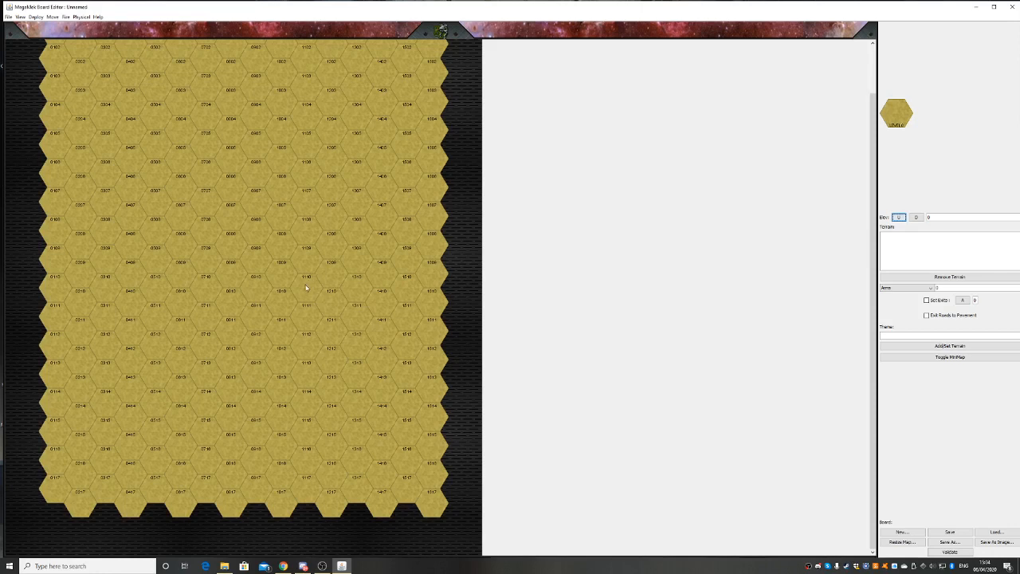
pyautogui.scroll(3, 300, 304)
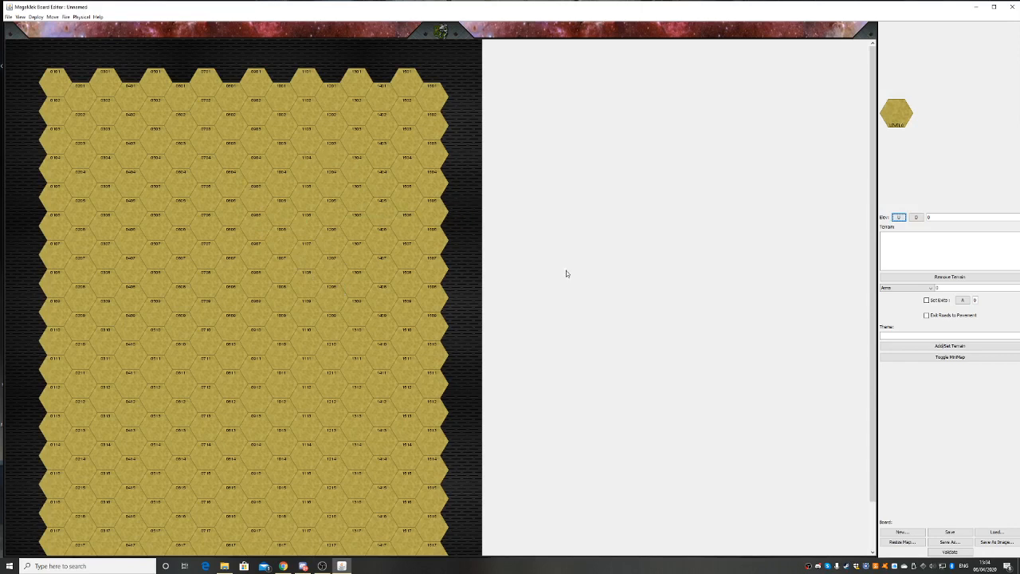
# Set the terrain theme to grass and paint hexes 1602, 1502 and 1503 with it
pyautogui.click(888, 336)
pyautogui.write('ass')
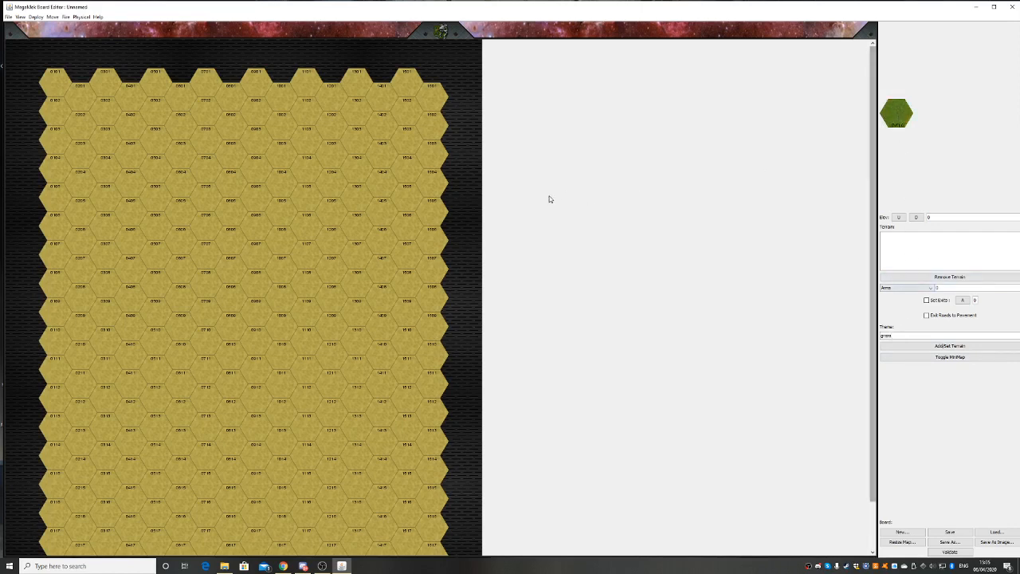
pyautogui.click(431, 134)
pyautogui.click(407, 120)
pyautogui.click(407, 141)
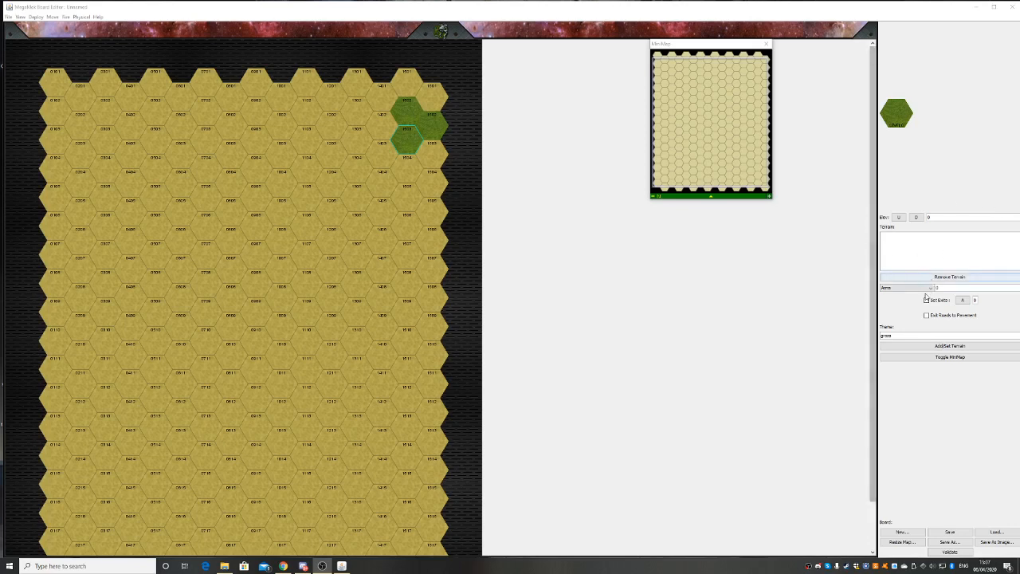
# Change the terrain theme to mars and paint hexes 1605 and 1506 with it
pyautogui.moveTo(903, 336); pyautogui.dragTo(866, 338)
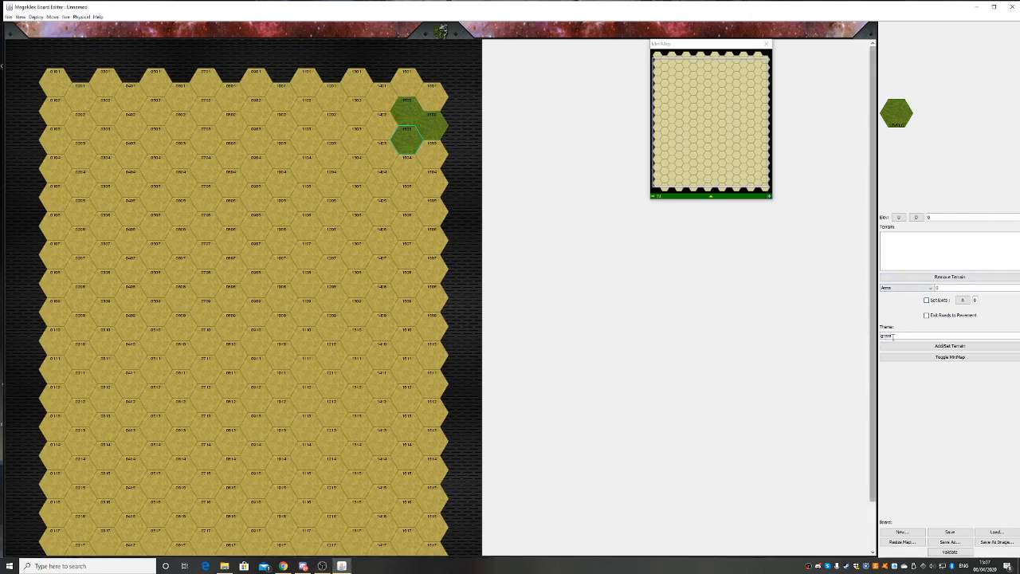
pyautogui.doubleClick(883, 336)
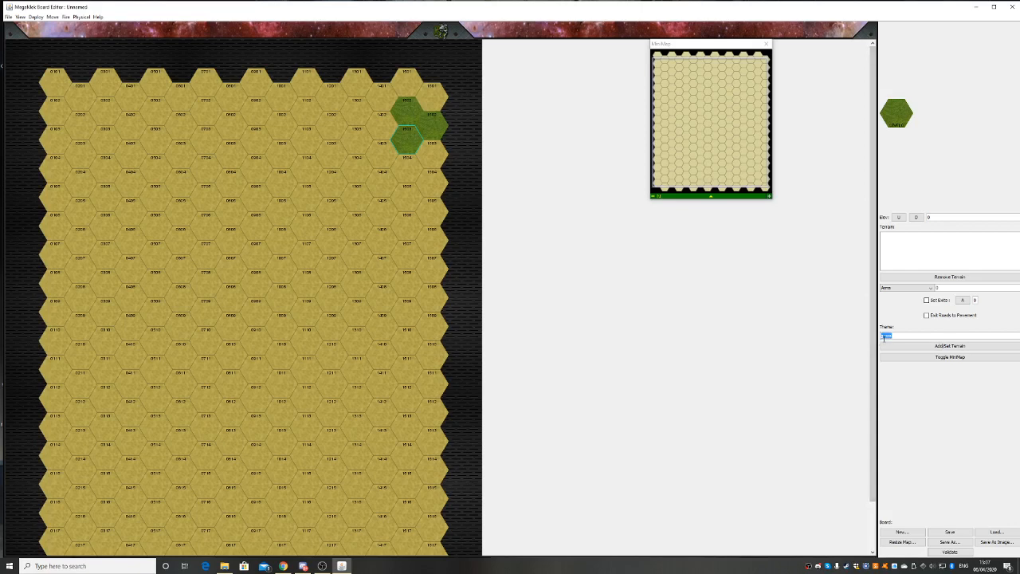
pyautogui.write('mars')
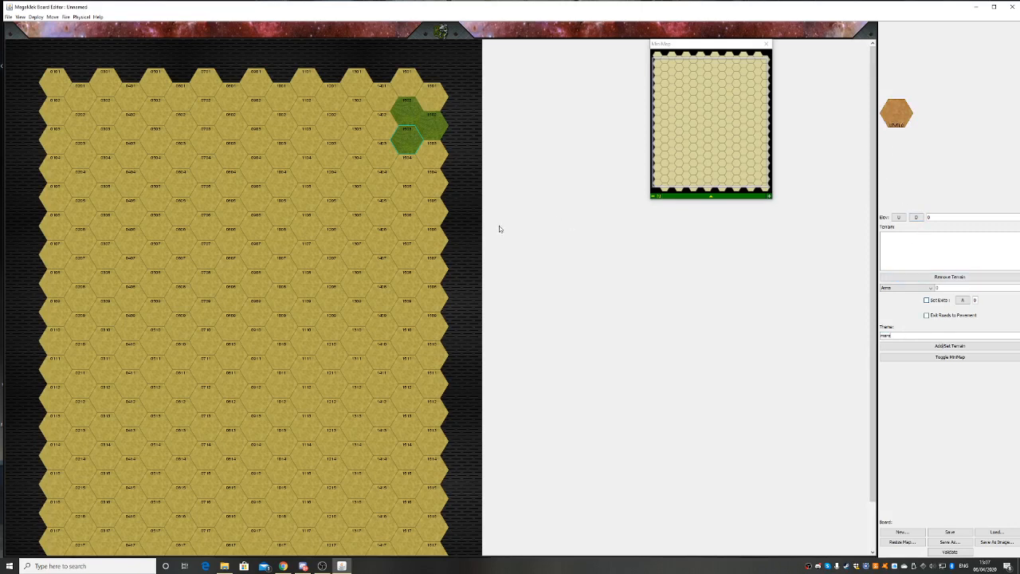
pyautogui.click(433, 214)
pyautogui.click(407, 227)
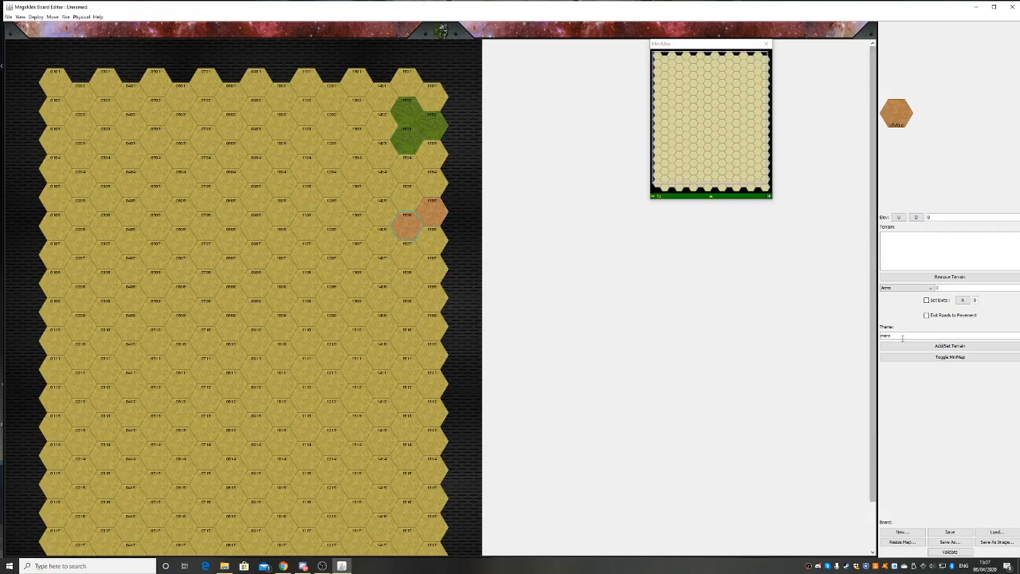
# Change the terrain theme to Volcano and paint hexes 1508 and 1607 with it
pyautogui.moveTo(900, 336); pyautogui.dragTo(872, 337)
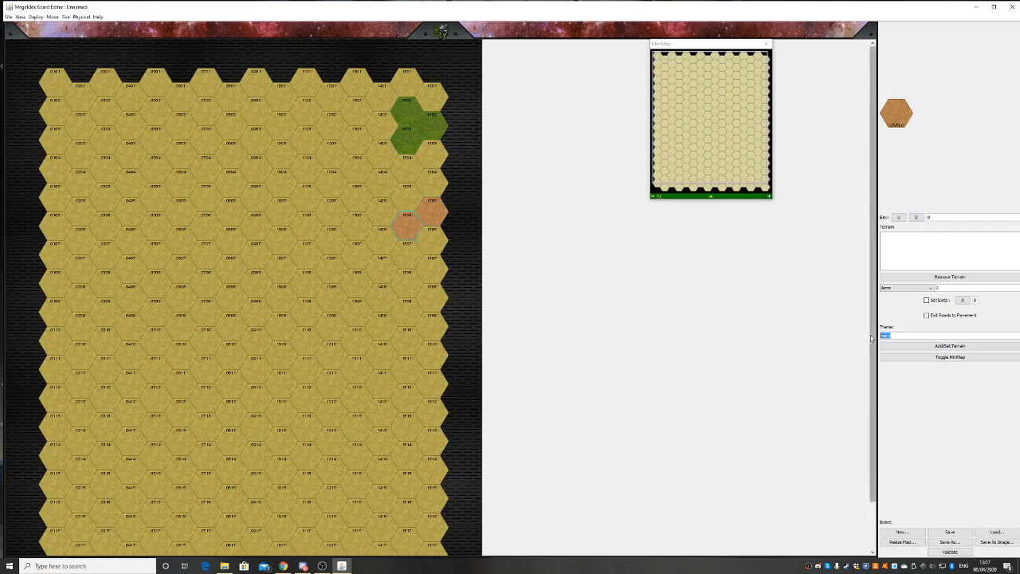
pyautogui.write('Yo')
pyautogui.write('lcano')
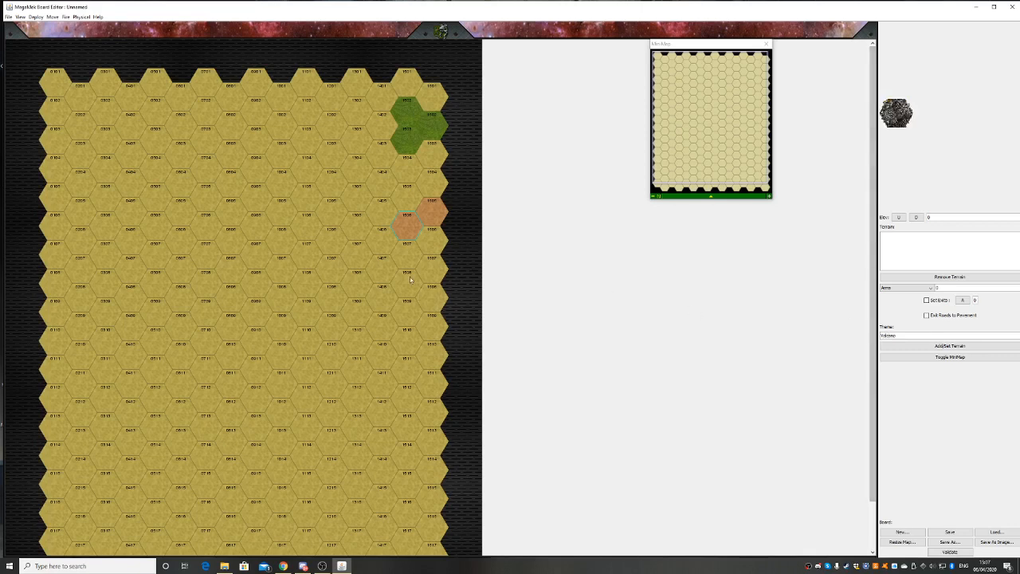
pyautogui.click(405, 282)
pyautogui.click(428, 274)
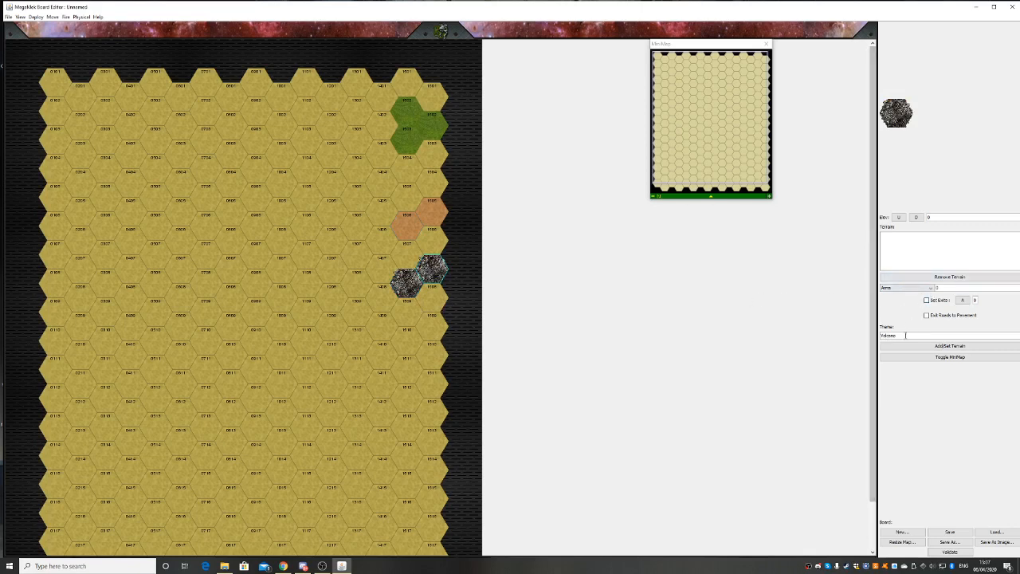
# Change the terrain theme to Lunar and paint hexes 1510 and 1609 with it
pyautogui.doubleClick(882, 335)
pyautogui.press('BackSpace')
pyautogui.write('Luna')
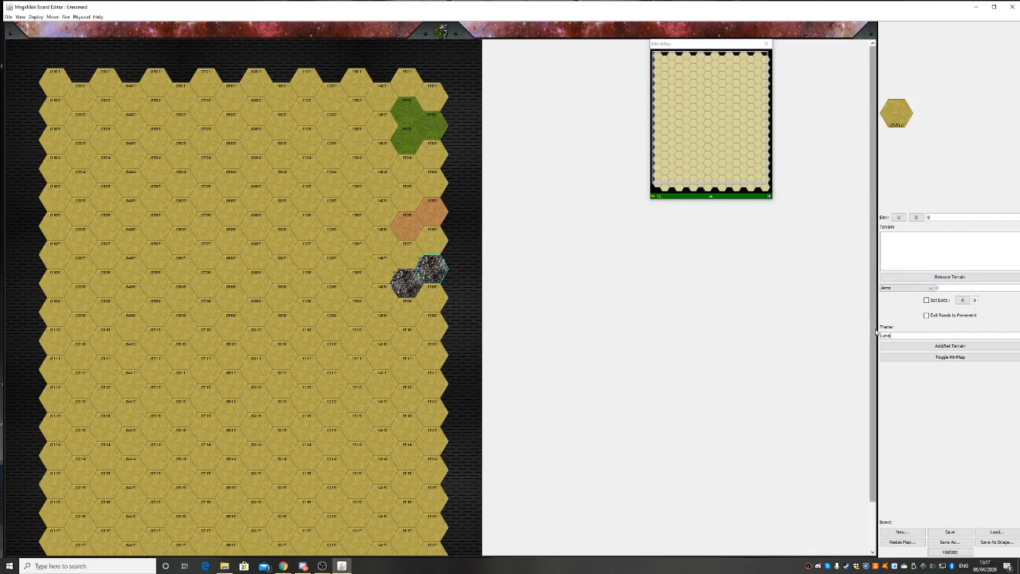
pyautogui.write('r')
pyautogui.click(405, 341)
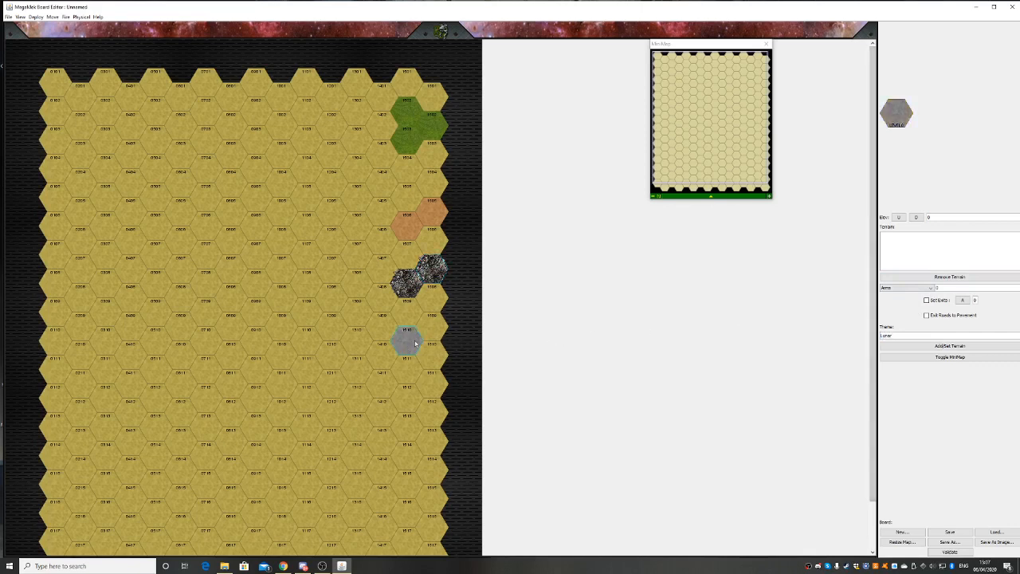
pyautogui.click(431, 328)
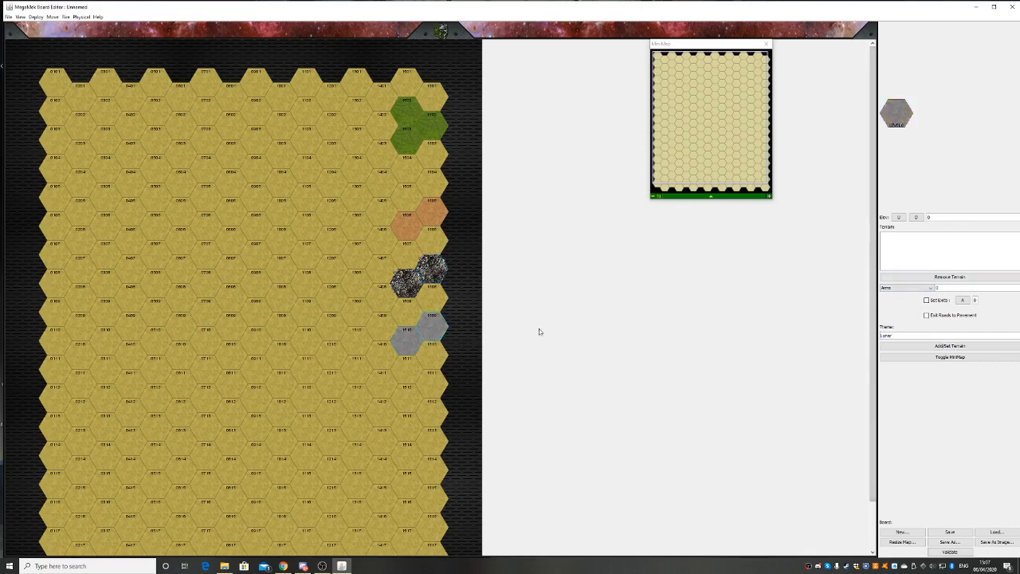
# Paint hexes 1512 and 1611 with the Snow theme and change the terrain theme to Tropical
pyautogui.doubleClick(887, 336)
pyautogui.write('Snow')
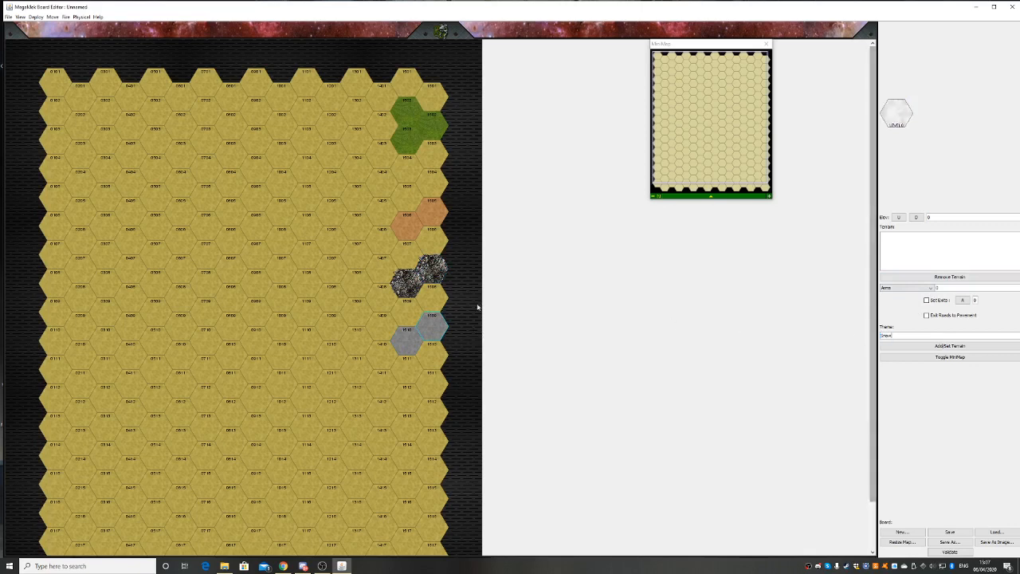
pyautogui.click(395, 398)
pyautogui.click(430, 384)
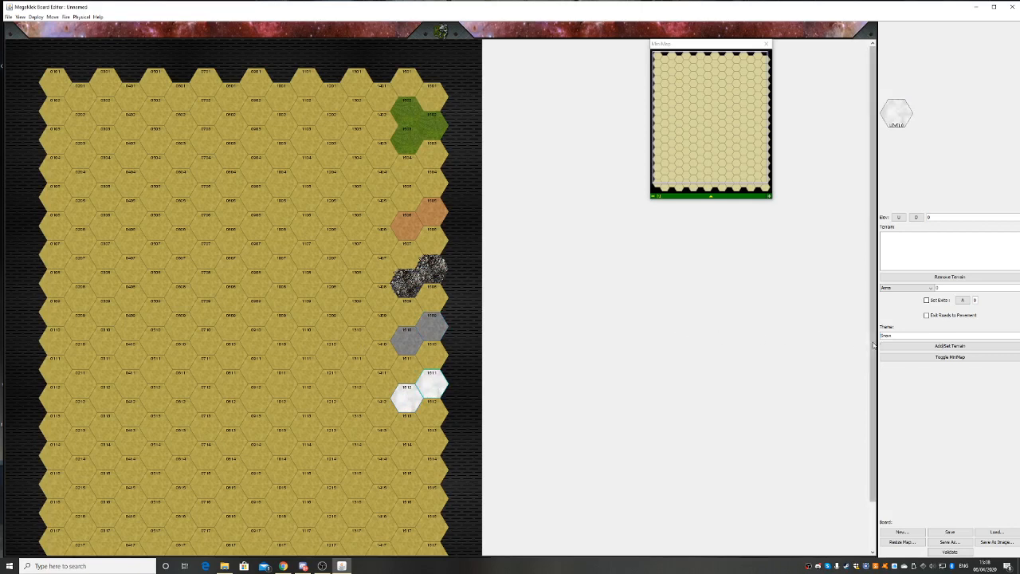
pyautogui.moveTo(908, 336); pyautogui.dragTo(876, 339)
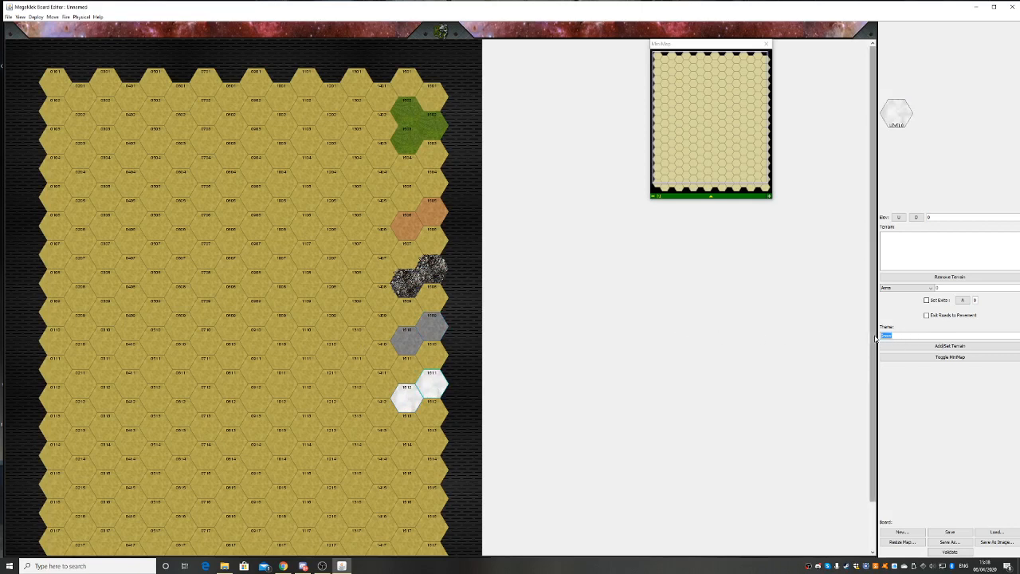
pyautogui.write('Tropical')
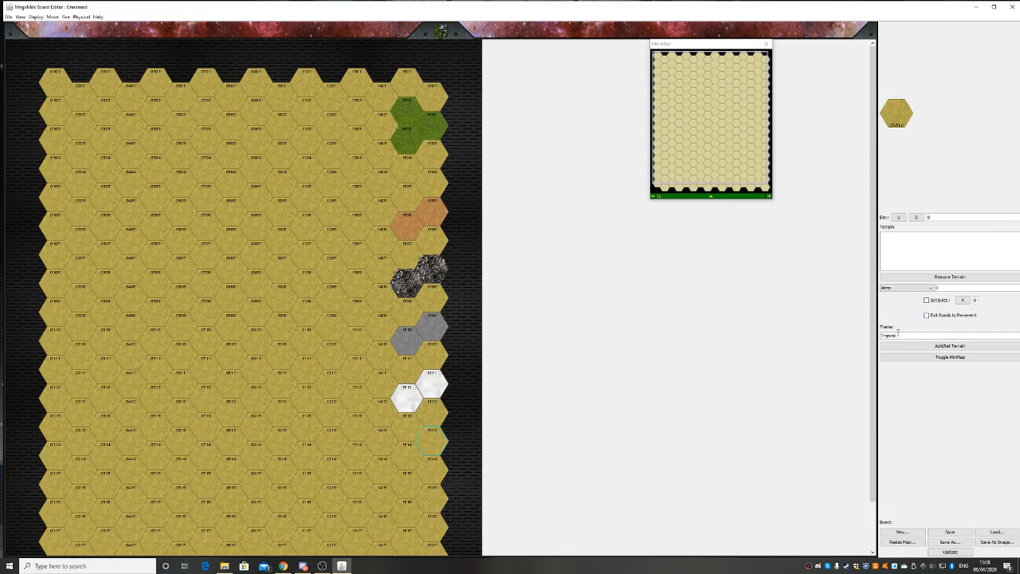
# Clear the terrain theme and repaint the grass hexes 1502, 1503 and 1602 with the default terrain
pyautogui.moveTo(890, 335); pyautogui.dragTo(869, 334)
pyautogui.press('BackSpace')
pyautogui.click(407, 112)
pyautogui.click(407, 140)
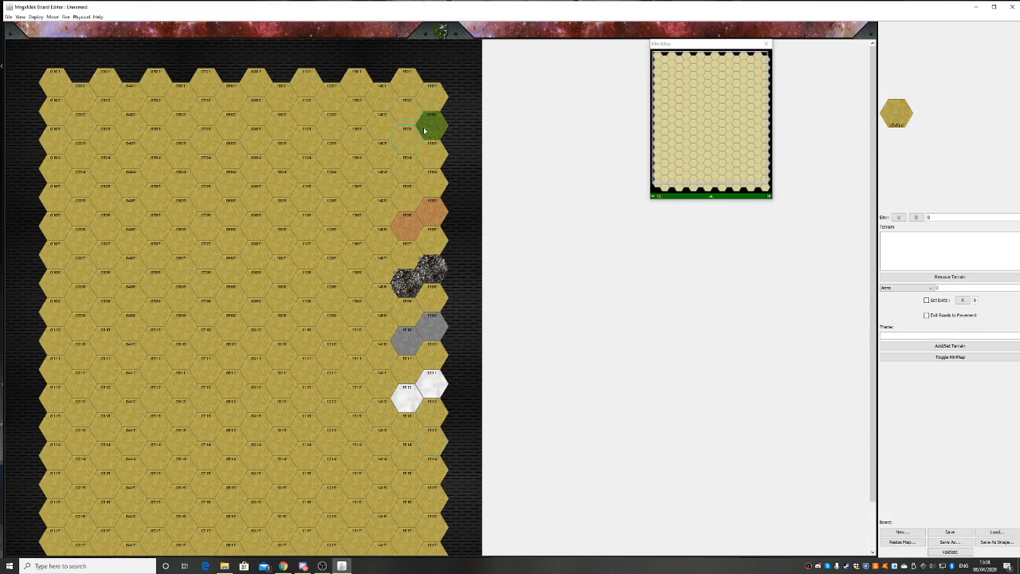
pyautogui.click(430, 126)
# Repaint the mars, Volcano, Lunar and Snow hexes with the default unthemed terrain
pyautogui.click(430, 212)
pyautogui.click(414, 230)
pyautogui.click(431, 272)
pyautogui.click(402, 290)
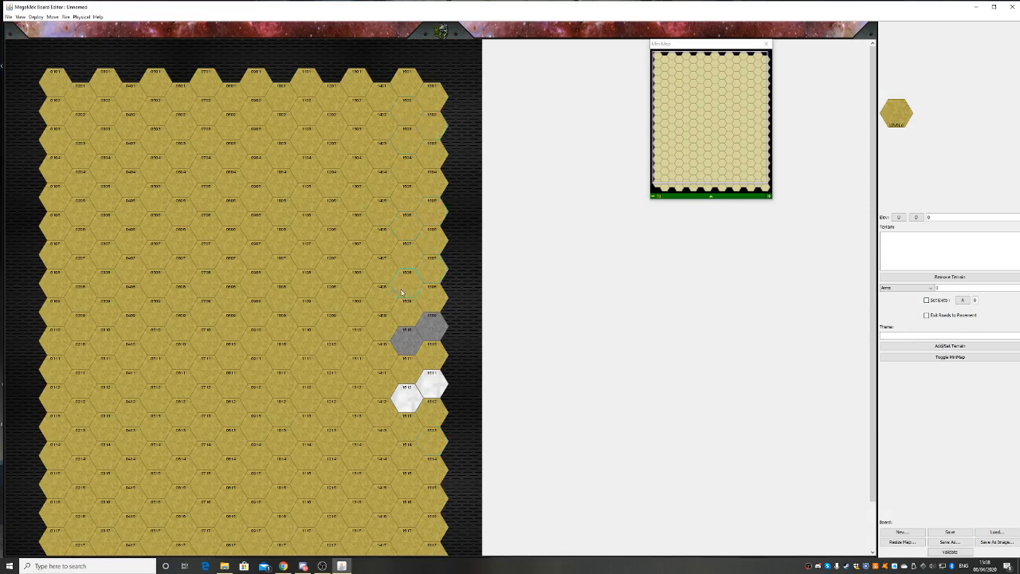
pyautogui.click(409, 341)
pyautogui.click(430, 327)
pyautogui.click(430, 382)
pyautogui.click(400, 393)
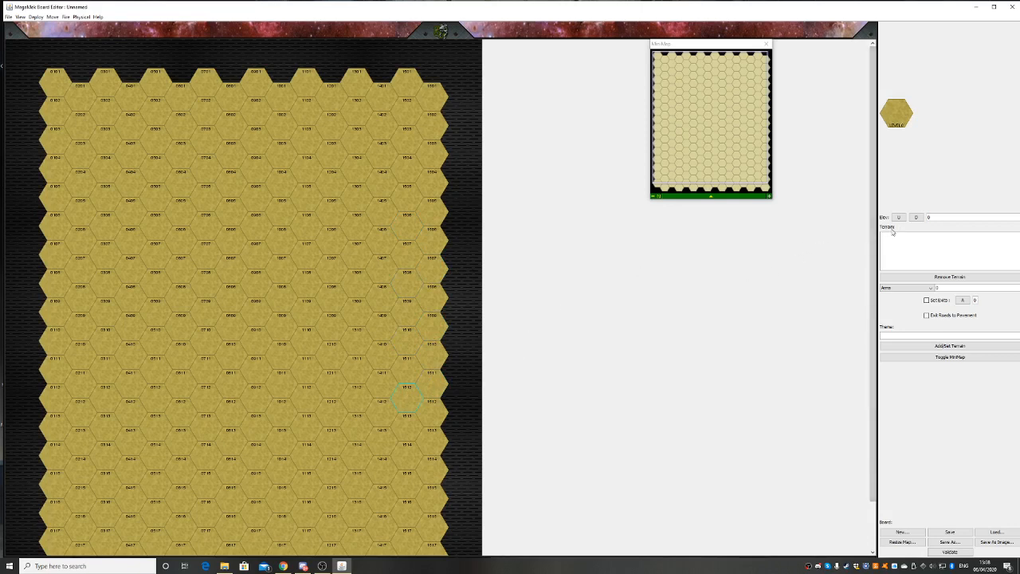
# Look through the list of terrain types that can be added to a hex, and close it without choosing one
pyautogui.click(929, 289)
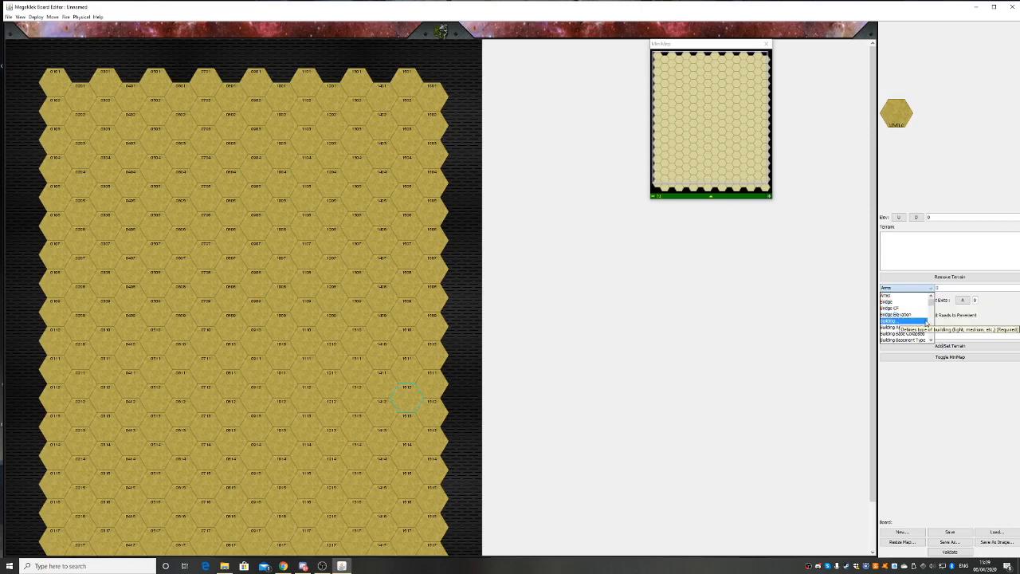
pyautogui.scroll(-2, 909, 323)
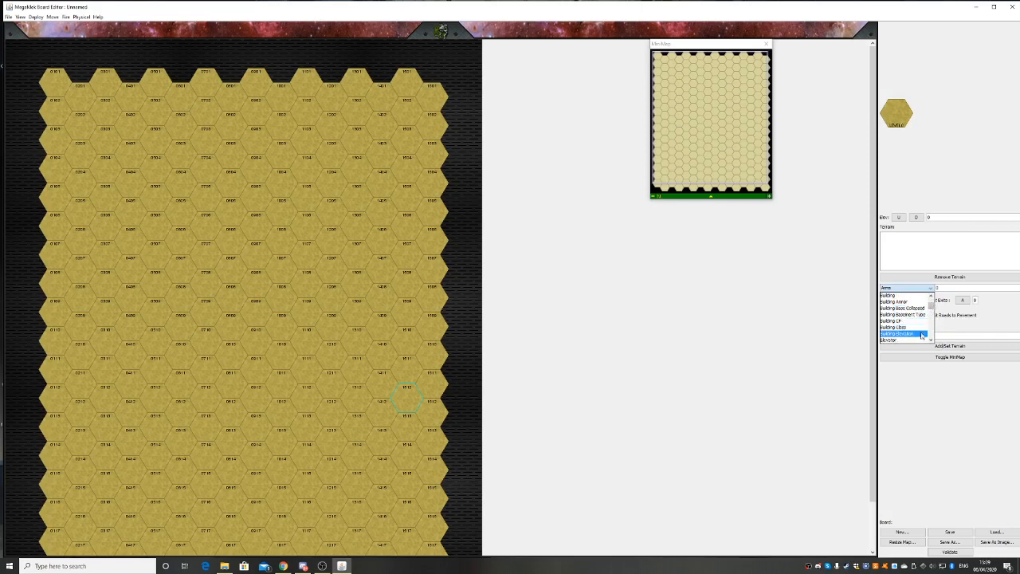
pyautogui.click(931, 341)
pyautogui.click(931, 341)
pyautogui.click(931, 341)
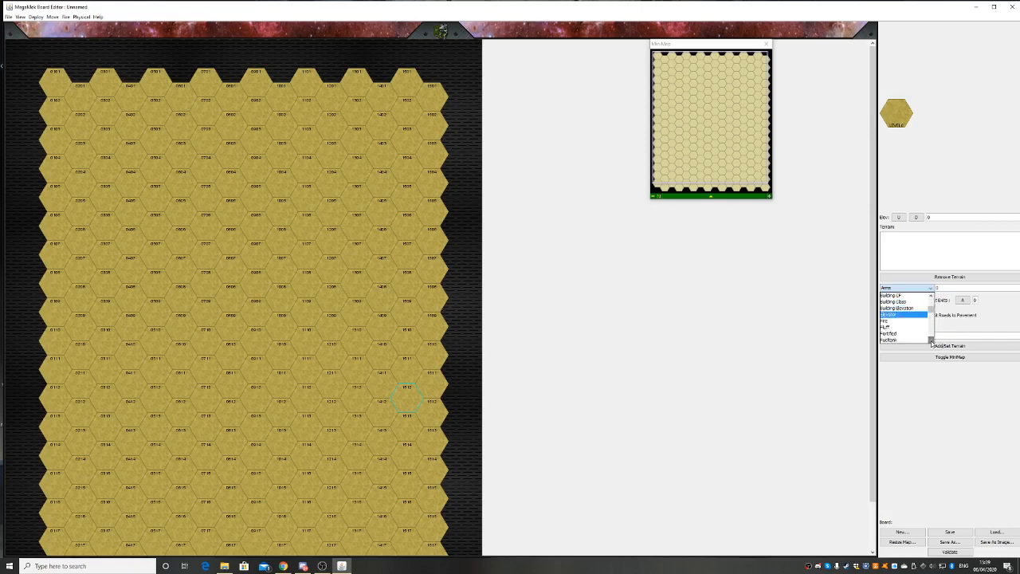
pyautogui.click(931, 341)
pyautogui.click(931, 341)
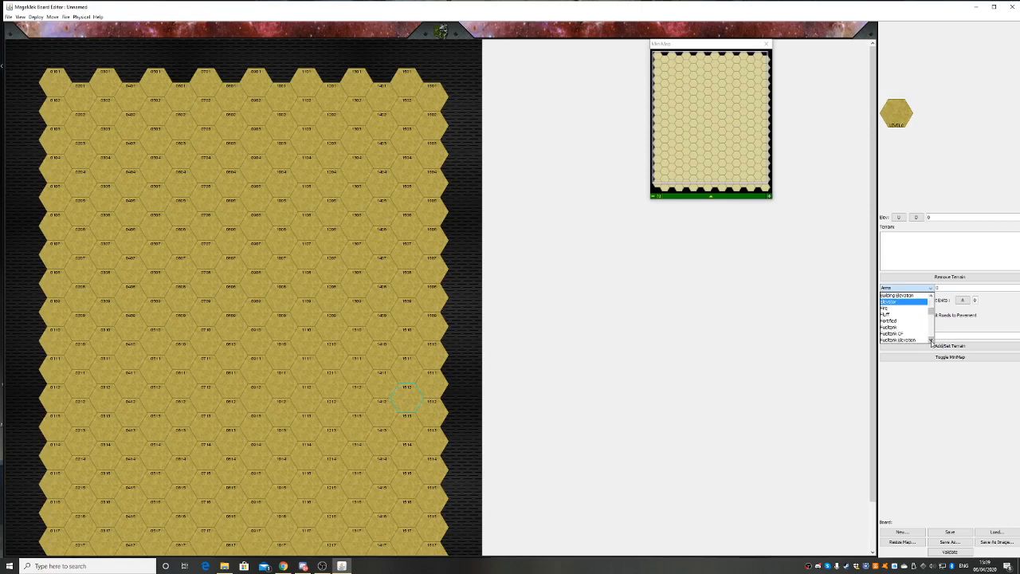
pyautogui.click(931, 341)
pyautogui.click(931, 341)
pyautogui.click(931, 341)
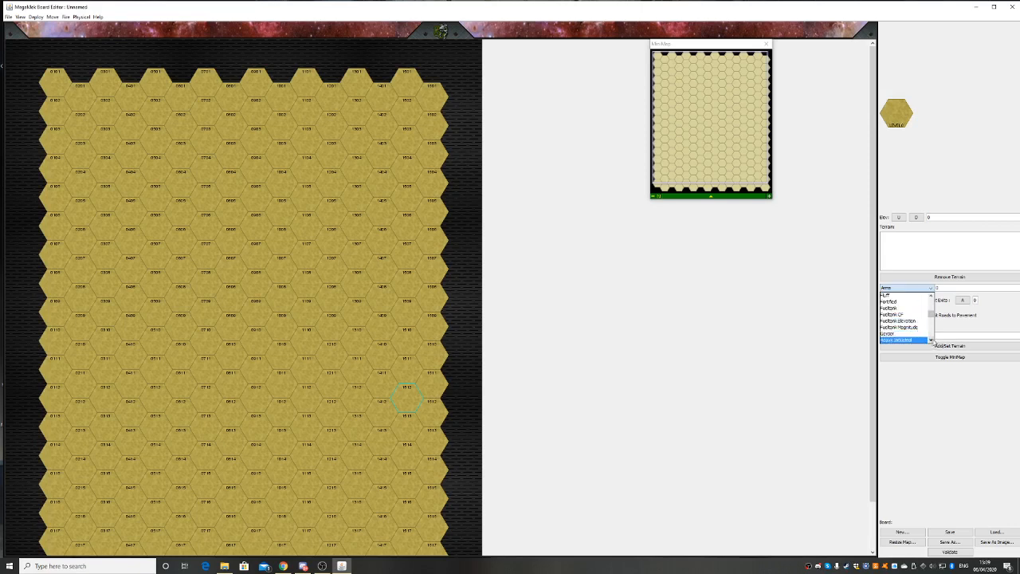
pyautogui.click(932, 342)
pyautogui.click(932, 341)
pyautogui.click(931, 341)
pyautogui.click(932, 342)
pyautogui.click(932, 341)
pyautogui.click(932, 342)
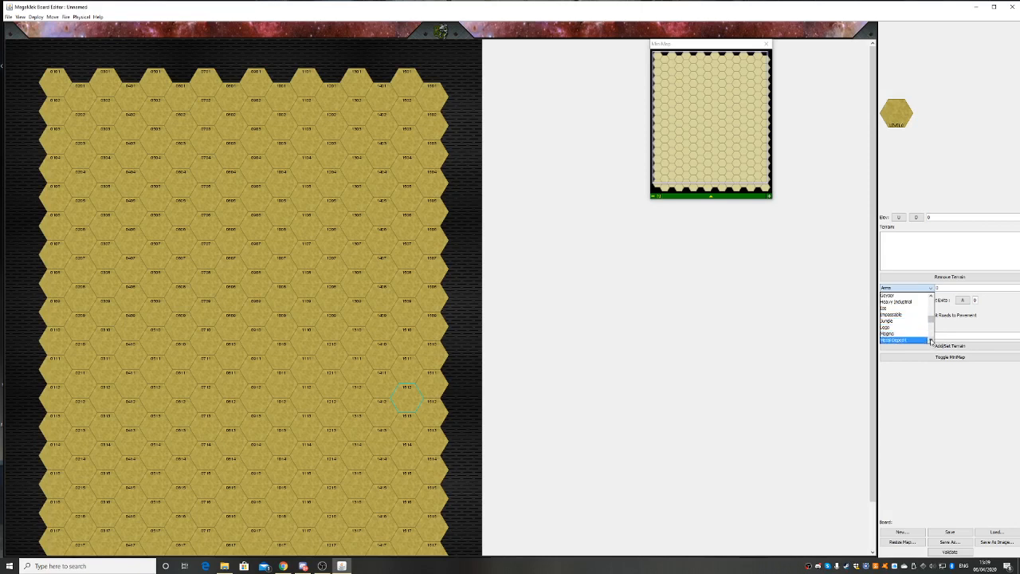
pyautogui.click(932, 340)
pyautogui.click(931, 341)
pyautogui.click(931, 340)
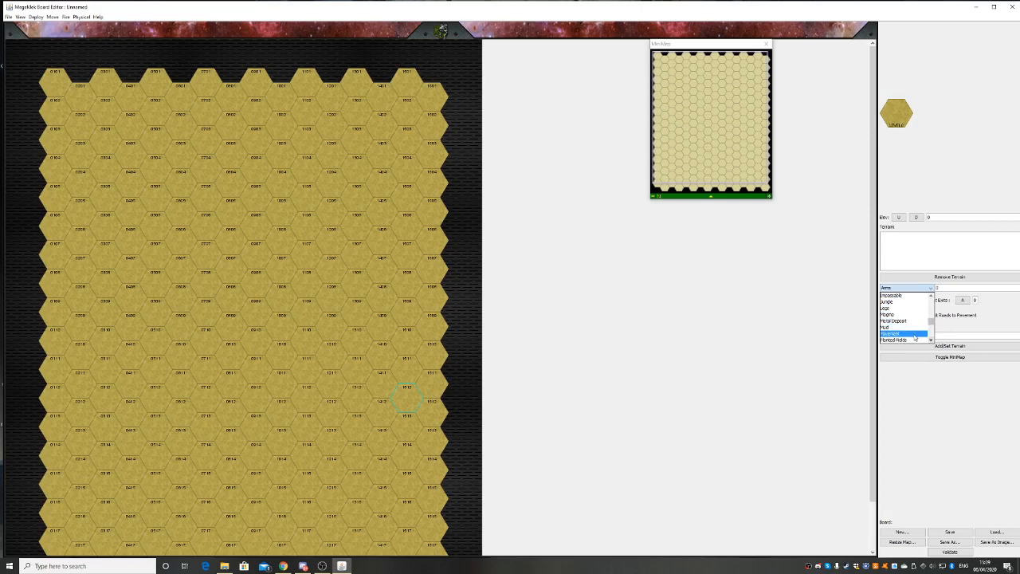
pyautogui.click(931, 340)
pyautogui.click(931, 340)
pyautogui.click(931, 341)
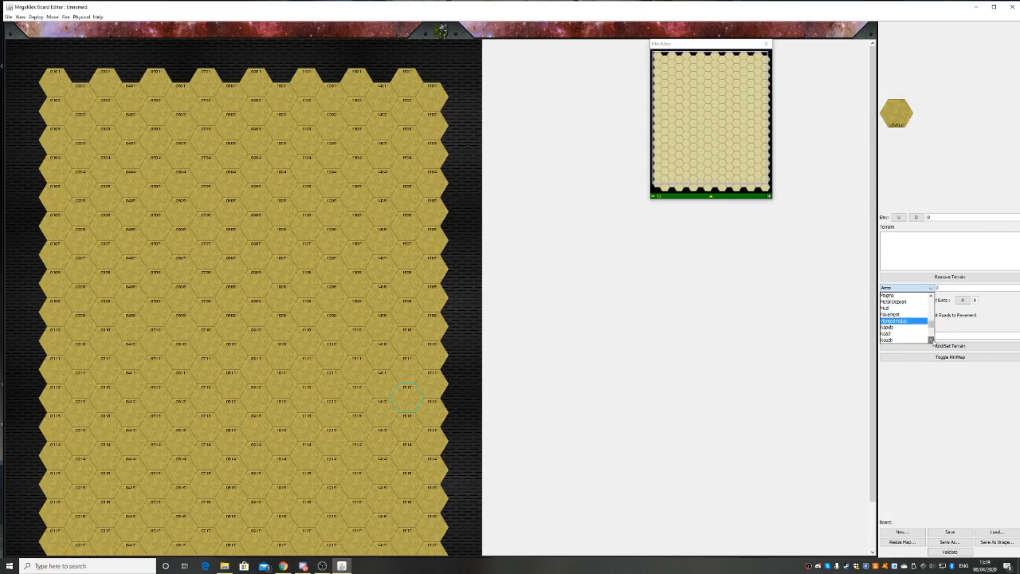
pyautogui.click(931, 340)
pyautogui.click(931, 340)
pyautogui.click(931, 340)
pyautogui.click(931, 341)
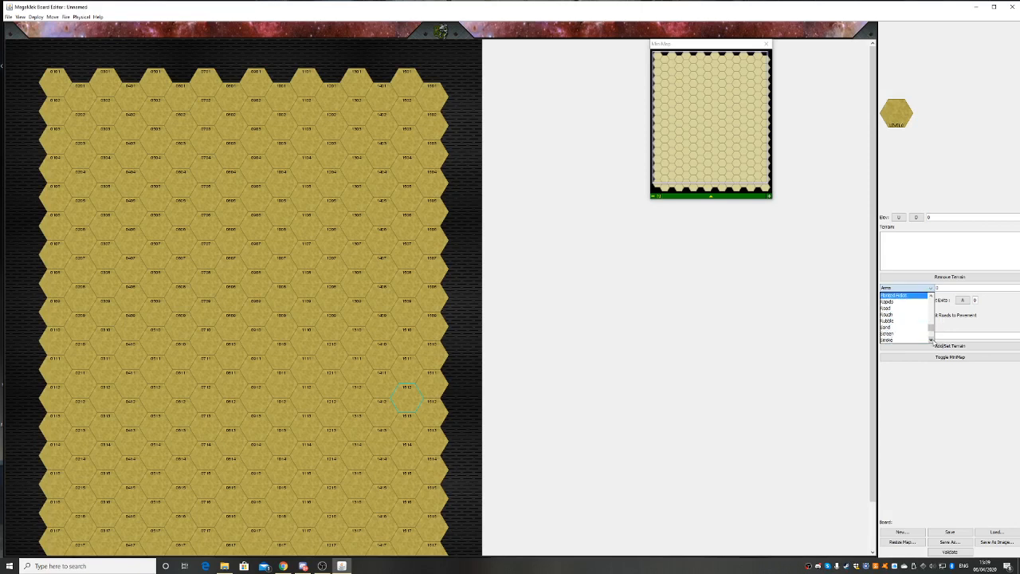
pyautogui.click(931, 340)
pyautogui.click(931, 341)
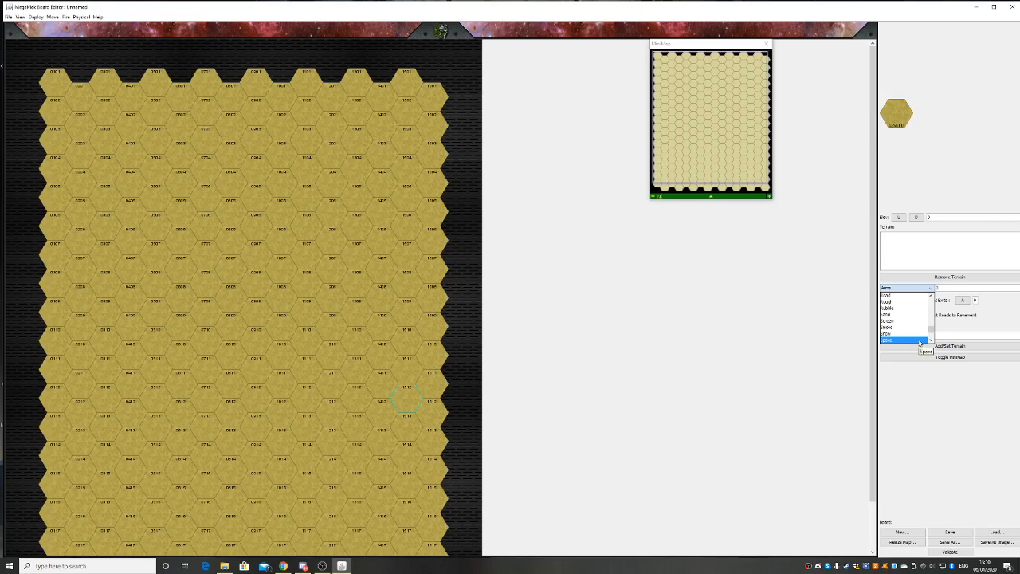
pyautogui.moveTo(932, 330); pyautogui.dragTo(932, 338)
pyautogui.moveTo(931, 336); pyautogui.dragTo(939, 301)
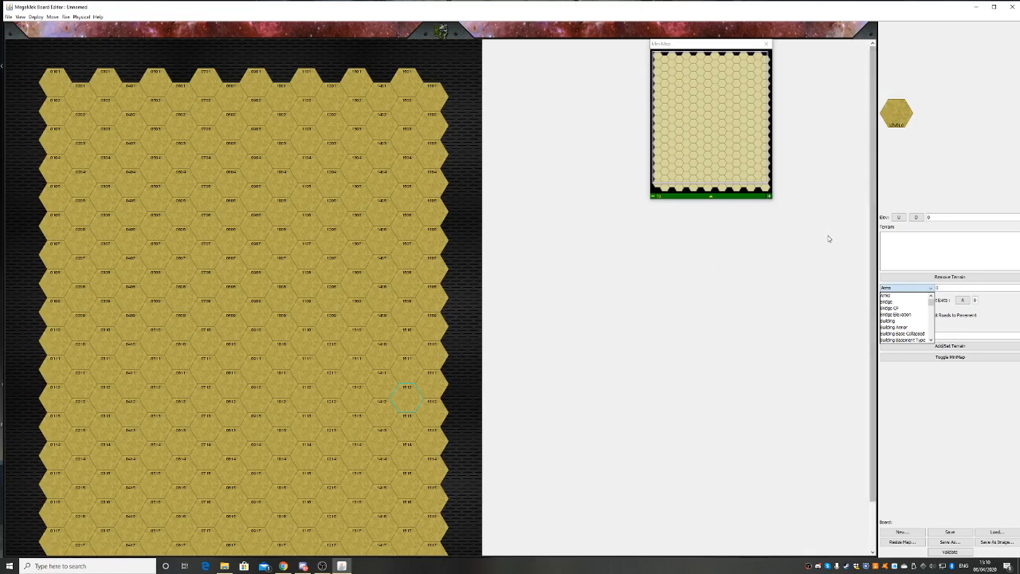
pyautogui.click(899, 220)
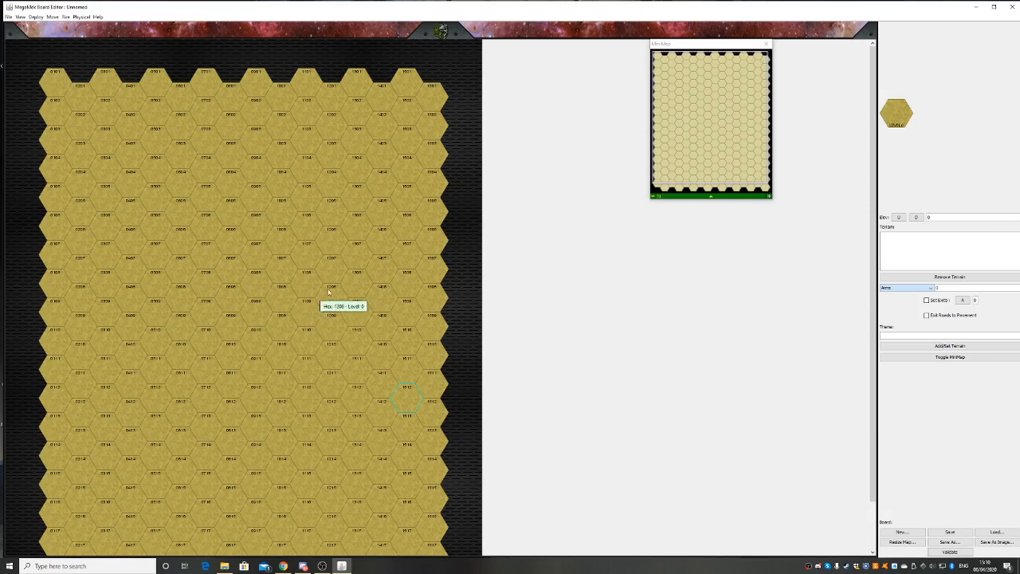
# Raise the hex elevation setting to 9
pyautogui.click(900, 217)
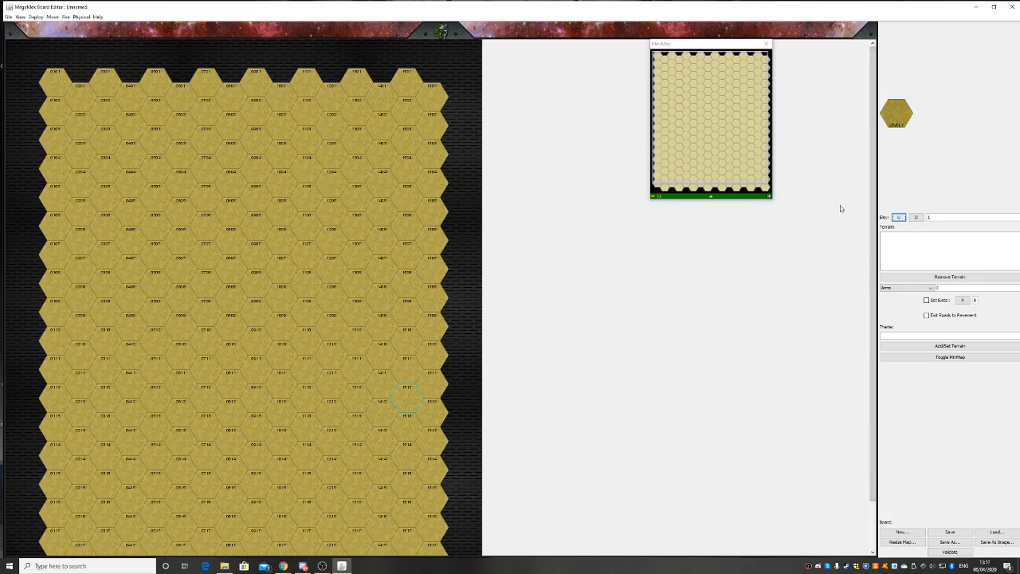
pyautogui.click(902, 219)
pyautogui.click(902, 219)
pyautogui.click(902, 218)
pyautogui.click(901, 218)
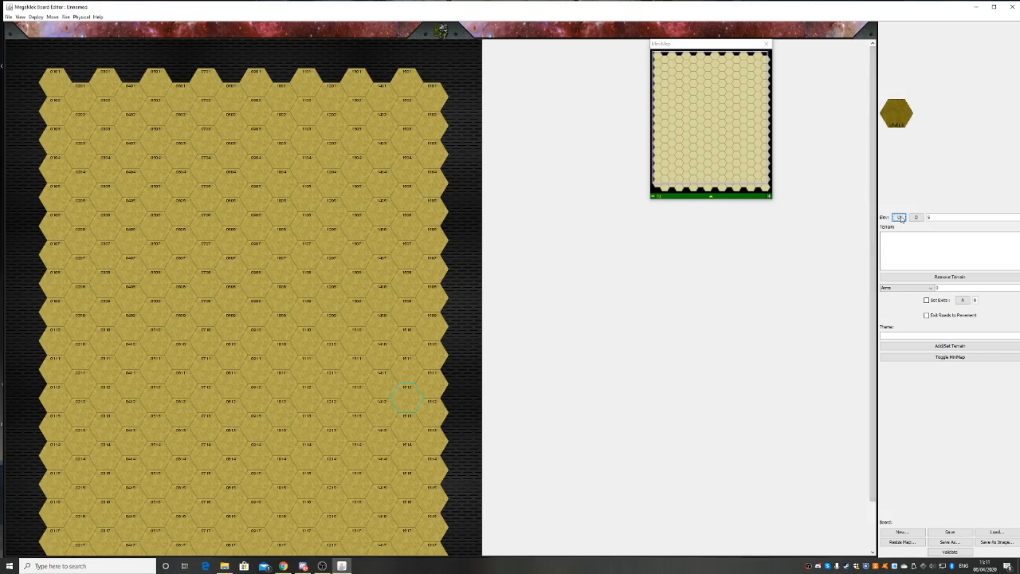
pyautogui.click(901, 219)
pyautogui.click(902, 218)
pyautogui.click(901, 218)
pyautogui.click(901, 218)
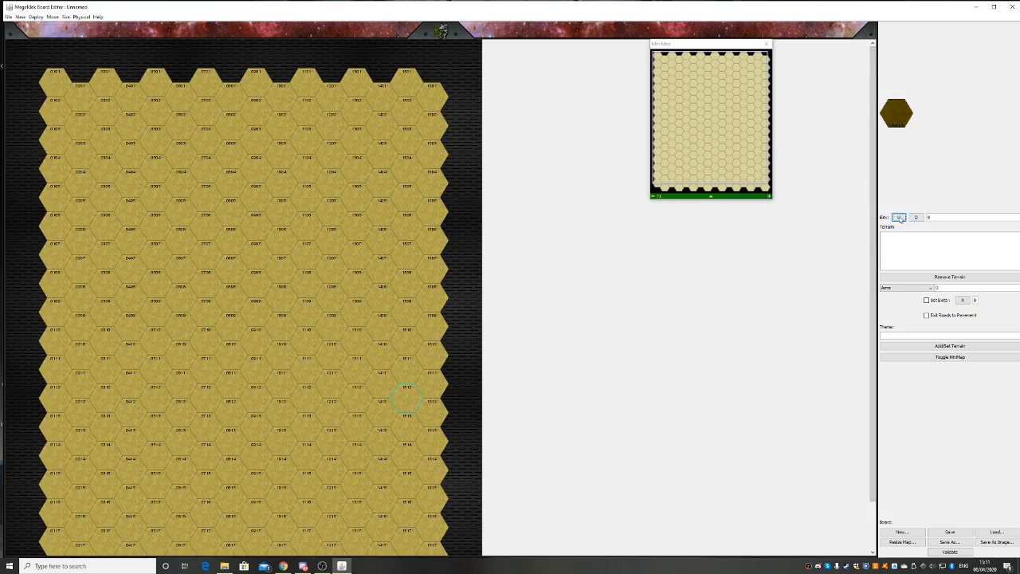
# Set the elevation to 1 and paint a hill on hex 0403 and the six hexes around it
pyautogui.click(916, 217)
pyautogui.click(916, 218)
pyautogui.click(917, 217)
pyautogui.click(916, 218)
pyautogui.click(917, 218)
pyautogui.click(917, 218)
pyautogui.click(917, 217)
pyautogui.click(916, 217)
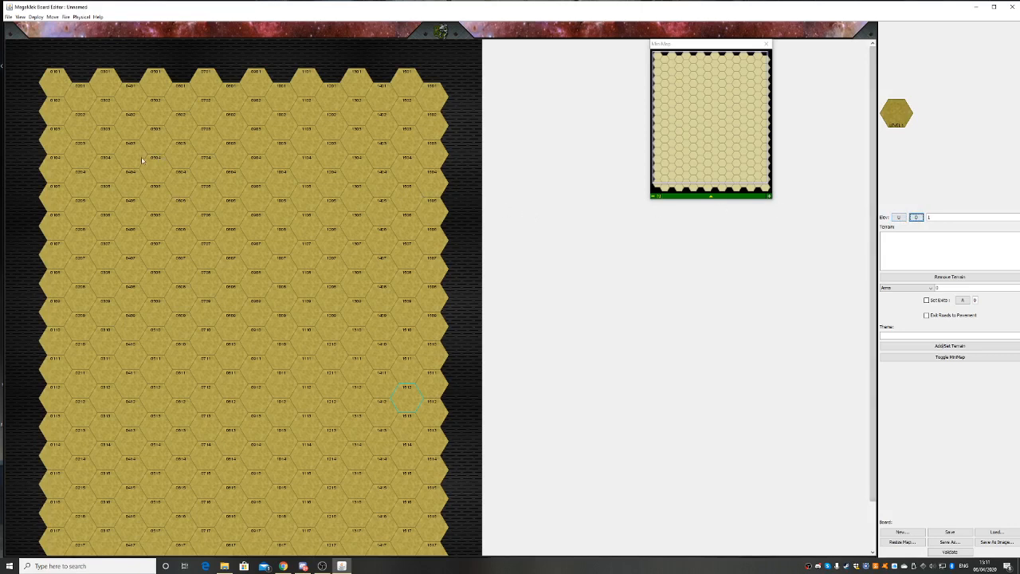
pyautogui.click(108, 141)
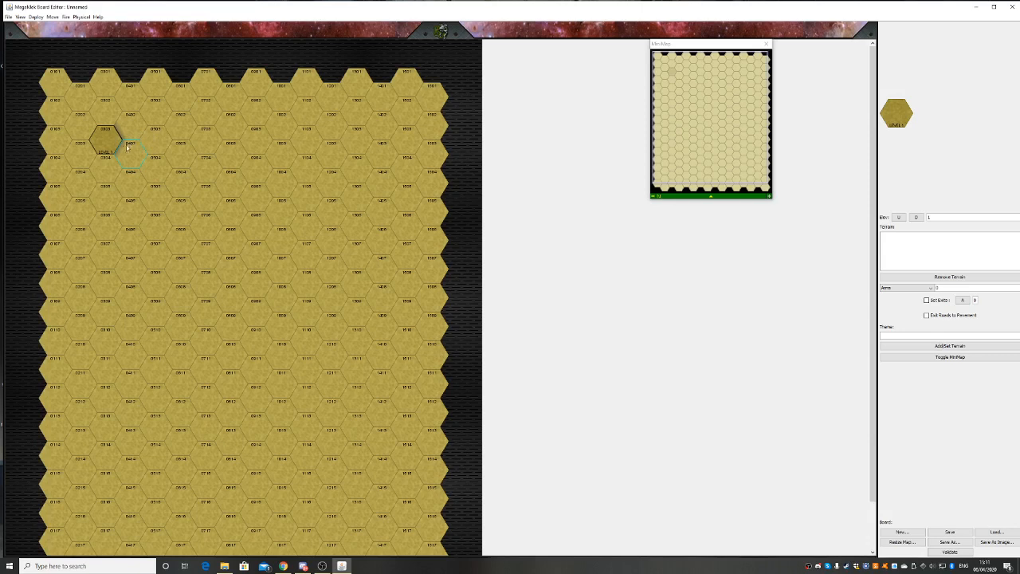
pyautogui.click(109, 165)
pyautogui.click(128, 181)
pyautogui.click(148, 177)
pyautogui.click(142, 161)
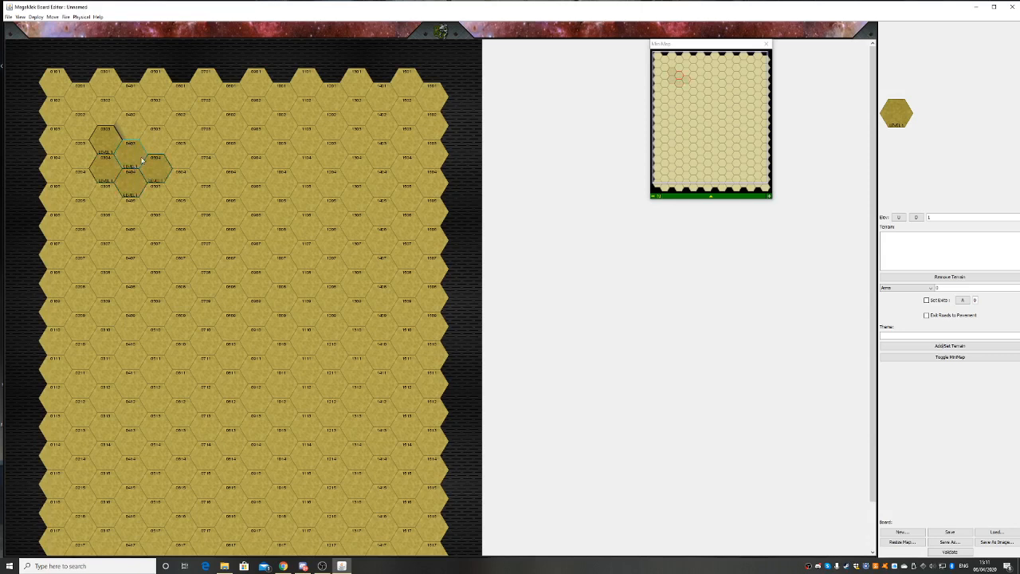
pyautogui.click(155, 142)
pyautogui.click(130, 121)
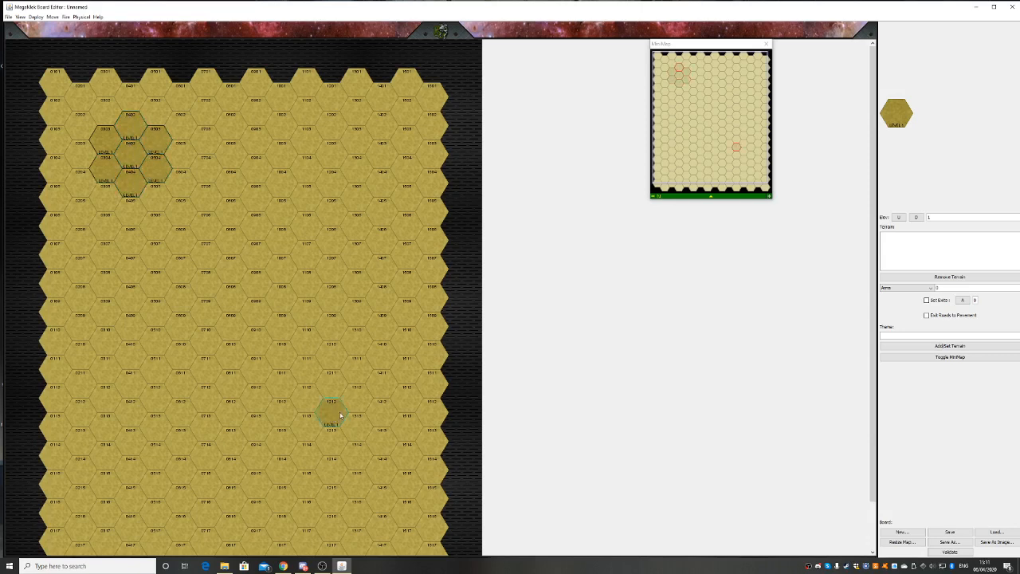
# Paint a second level 1 hill covering hex 1313 and its six neighbouring hexes
pyautogui.click(337, 439)
pyautogui.click(356, 436)
pyautogui.click(357, 451)
pyautogui.click(378, 449)
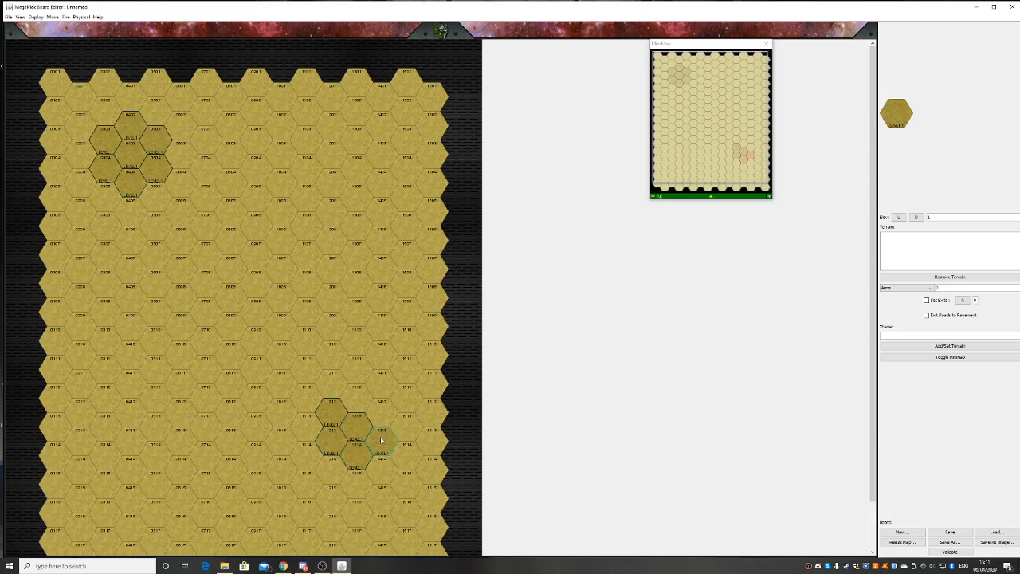
pyautogui.click(373, 423)
pyautogui.click(373, 425)
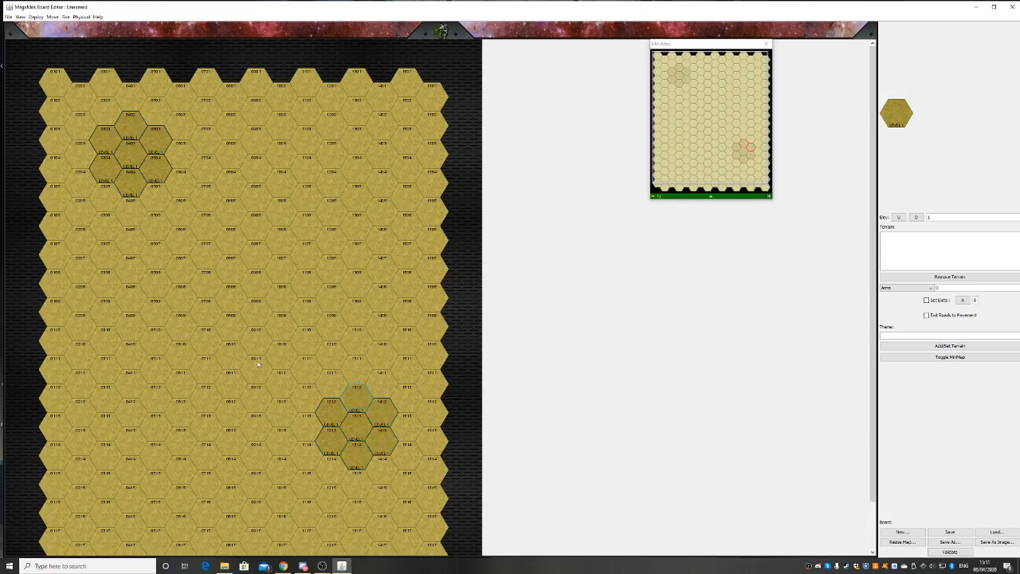
# Paint a third level 1 hill on hexes 0310, 0311, 0312, 0410, 0411, 0412, 0511 and 0512
pyautogui.click(155, 369)
pyautogui.click(130, 354)
pyautogui.click(105, 341)
pyautogui.click(105, 368)
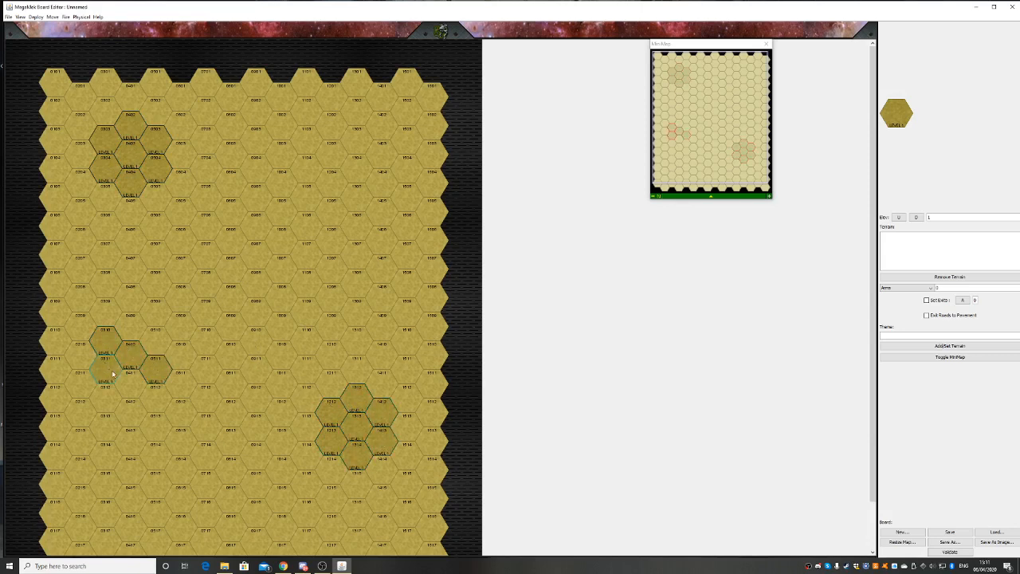
pyautogui.click(129, 384)
pyautogui.click(109, 398)
pyautogui.click(130, 412)
pyautogui.click(154, 401)
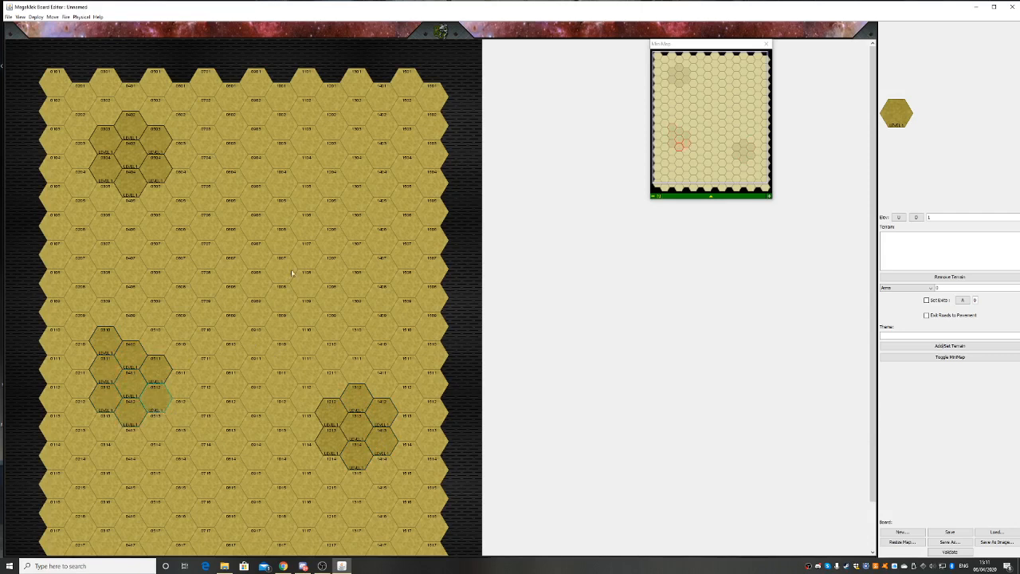
# Paint a level 1 hill at the board's centre on hexes 0708, 0807, 0808, 0907, 0908, 0909, 1007 and 1008
pyautogui.click(256, 255)
pyautogui.click(280, 269)
pyautogui.click(256, 283)
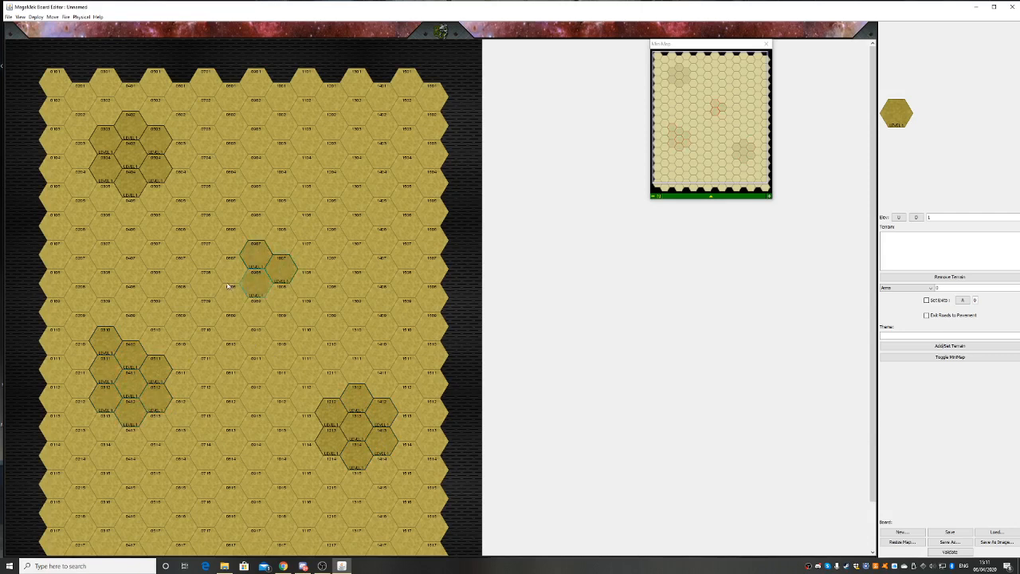
pyautogui.click(230, 270)
pyautogui.click(205, 284)
pyautogui.click(231, 299)
pyautogui.moveTo(268, 321); pyautogui.dragTo(288, 307)
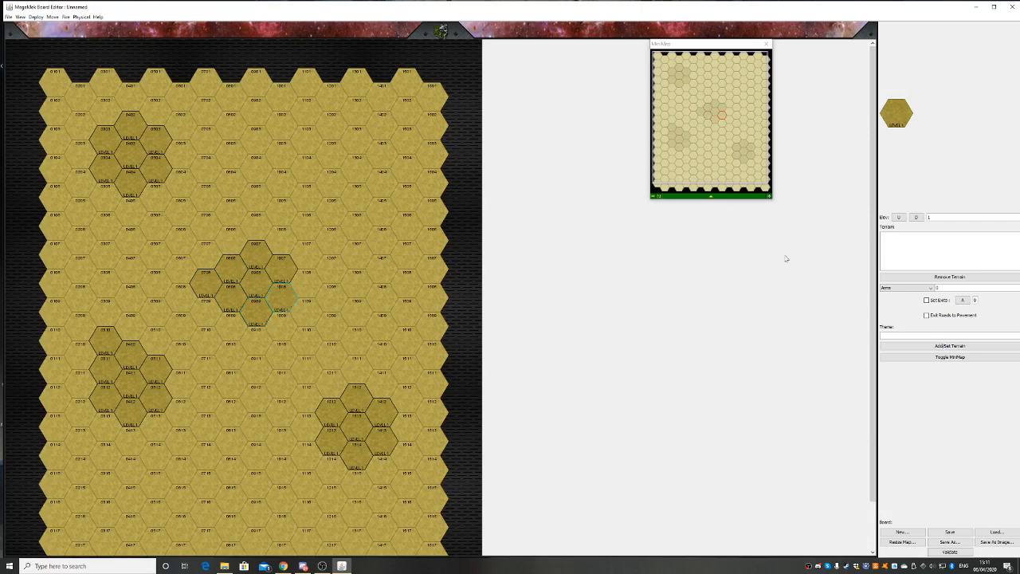
# Set the elevation to 2 and paint the hill peaks on hexes 0403, 0311, 0411, 0807, 0908 and 1313
pyautogui.click(898, 217)
pyautogui.click(133, 161)
pyautogui.click(119, 372)
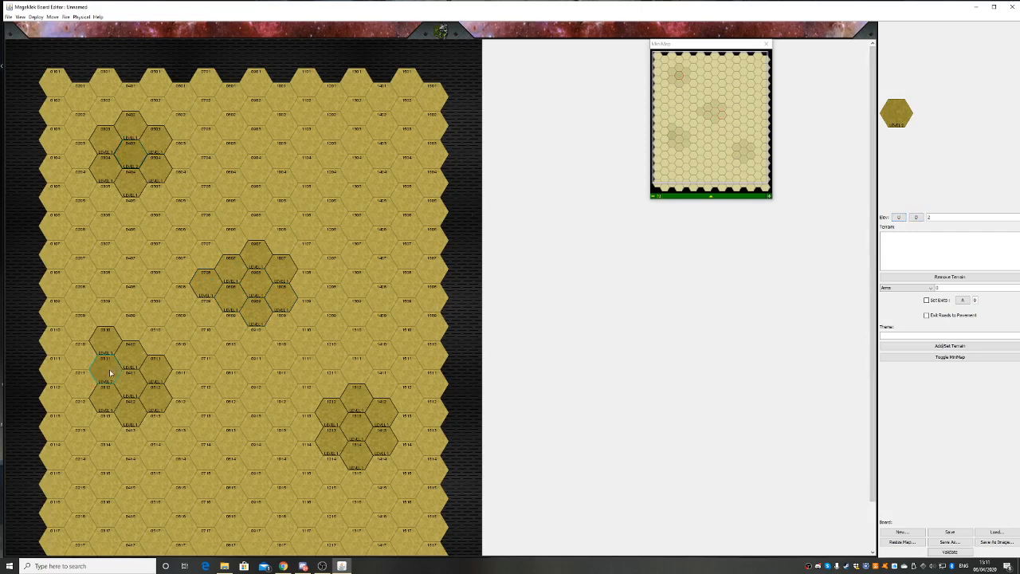
pyautogui.click(126, 381)
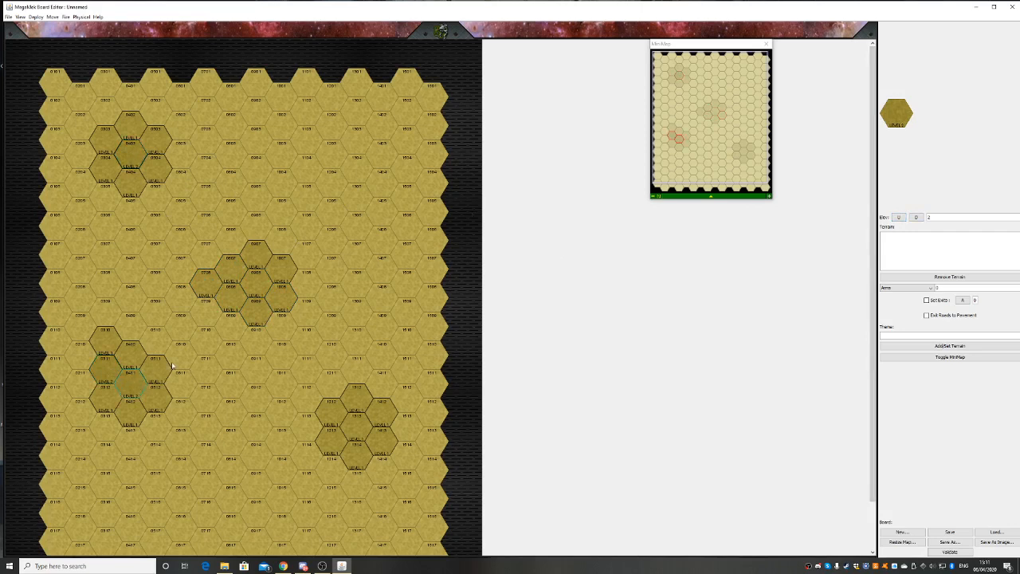
pyautogui.click(231, 279)
pyautogui.click(347, 422)
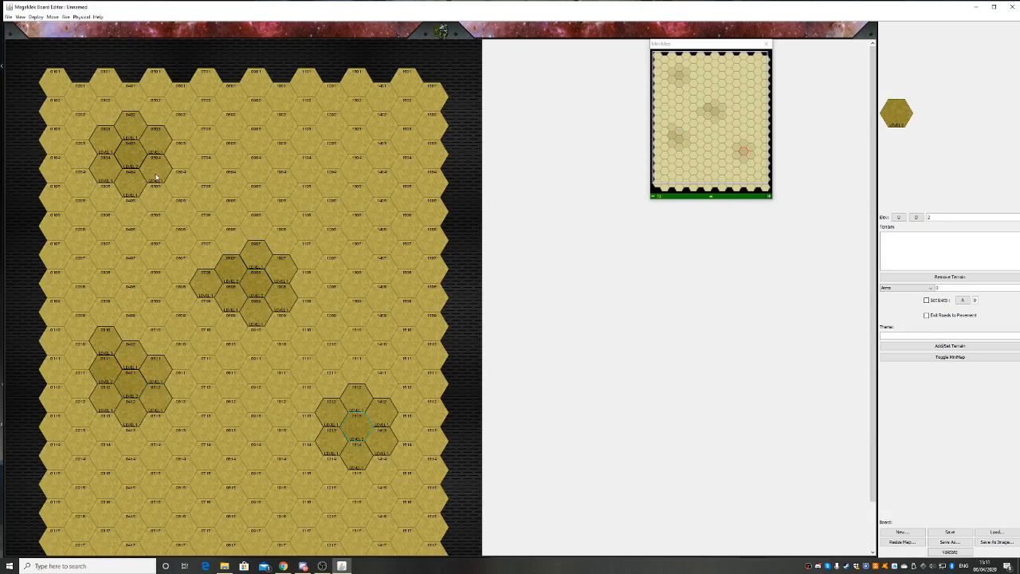
# Paint hexes 0504 and 0404 at level 2, and raise the peak hex 0403 to level 3
pyautogui.moveTo(158, 176); pyautogui.dragTo(141, 183)
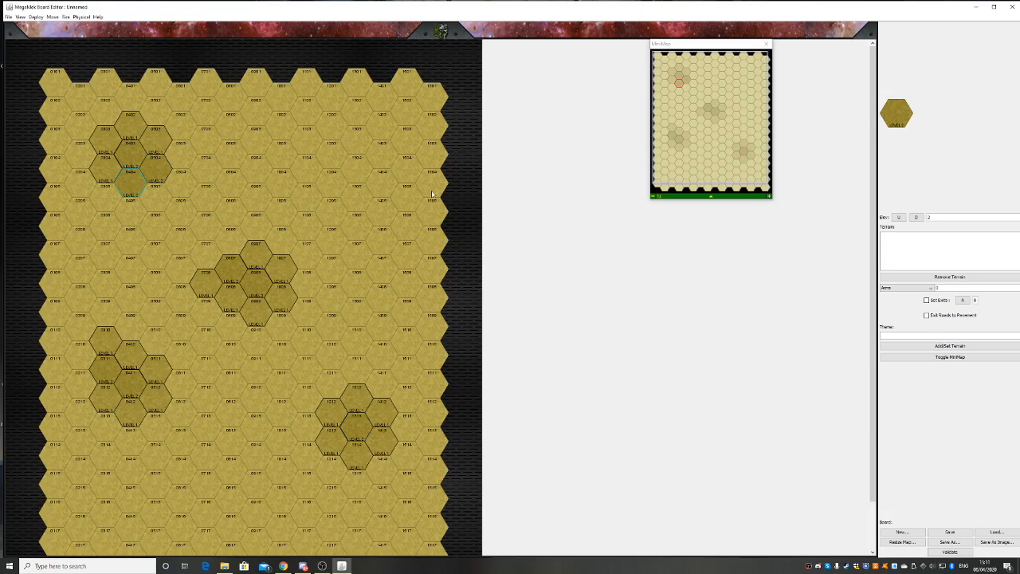
pyautogui.click(899, 217)
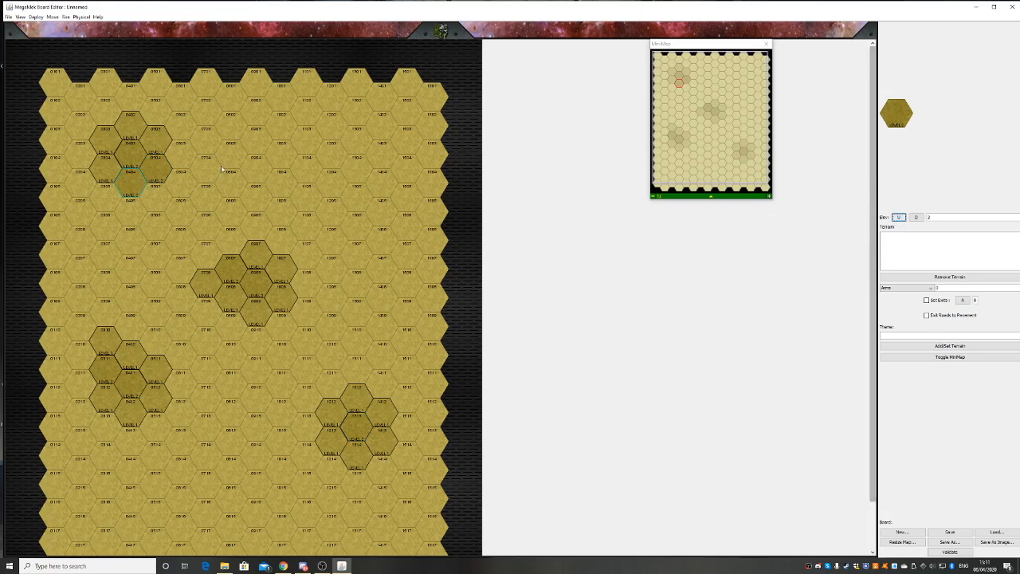
pyautogui.click(137, 159)
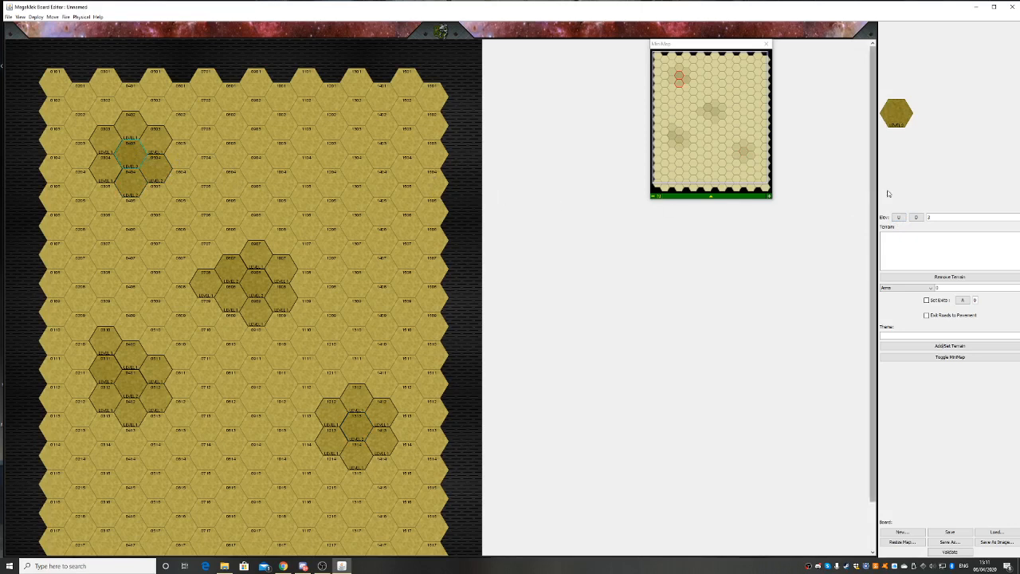
# Set the elevation to 1 and extend the hill's base over hexes 0603, 0604, 0505, 0405 and 0305
pyautogui.click(898, 216)
pyautogui.click(899, 217)
pyautogui.click(915, 217)
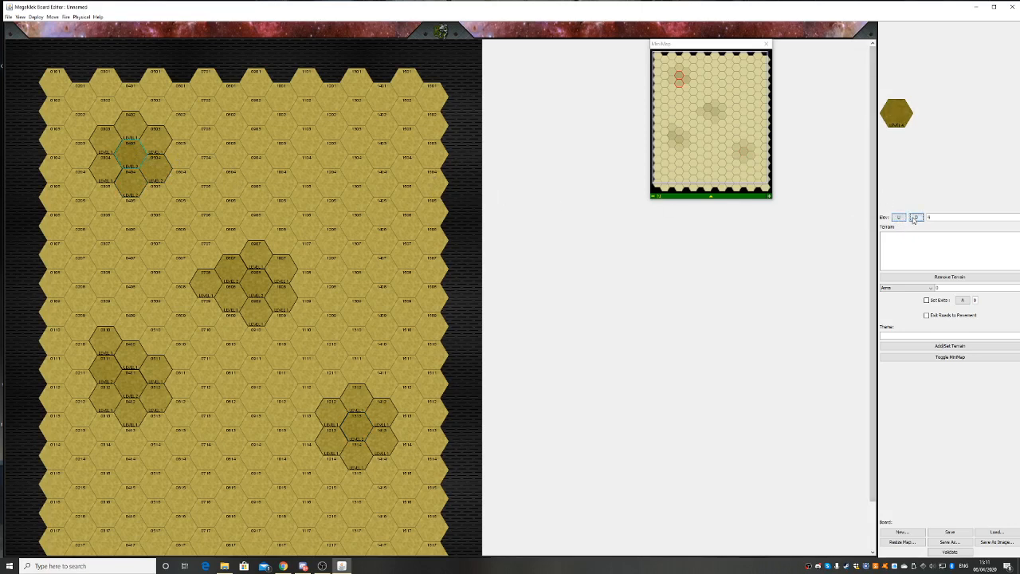
pyautogui.click(916, 218)
pyautogui.click(915, 217)
pyautogui.click(915, 218)
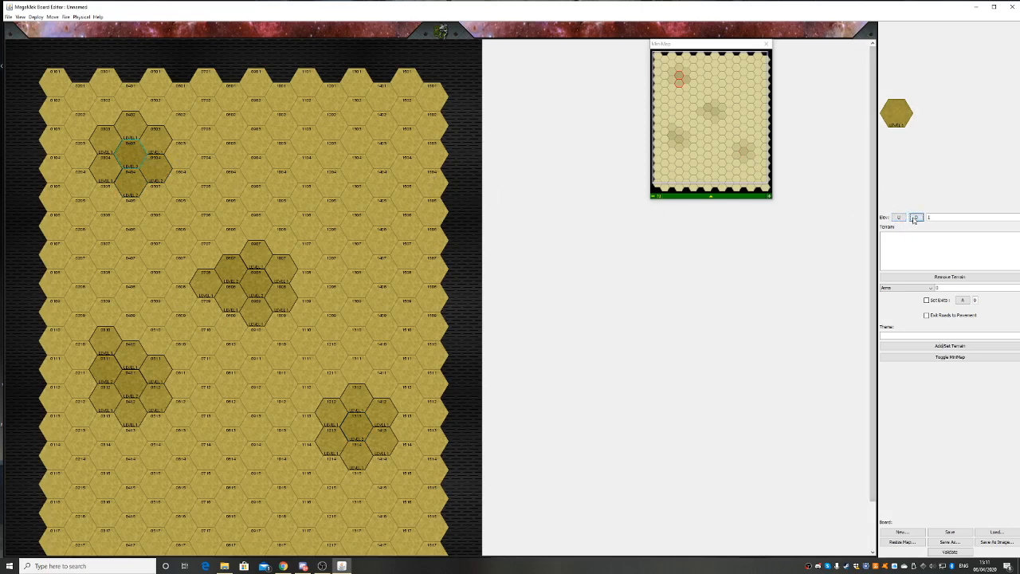
pyautogui.click(178, 161)
pyautogui.click(174, 179)
pyautogui.click(157, 189)
pyautogui.click(127, 204)
pyautogui.click(112, 195)
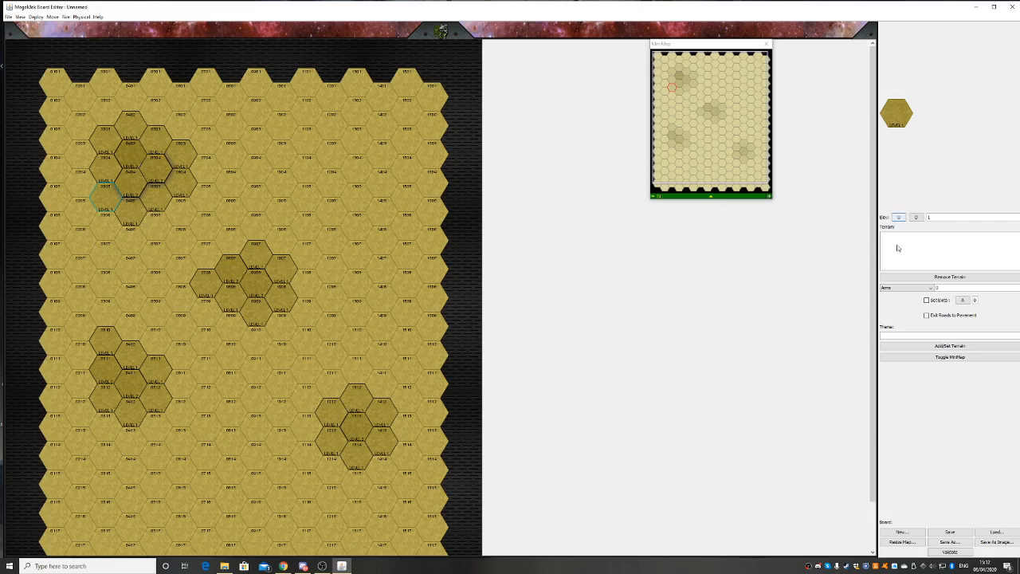
# Set the terrain brush to Woods level 1 and paint woods on hexes 0305, 0505 and 0404
pyautogui.click(923, 291)
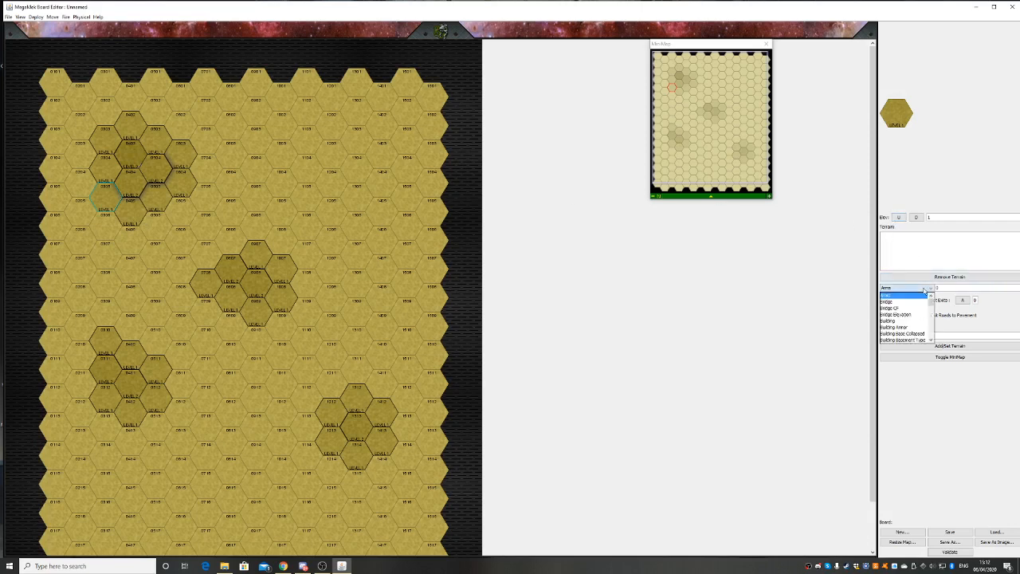
pyautogui.moveTo(932, 306); pyautogui.dragTo(930, 341)
pyautogui.click(919, 341)
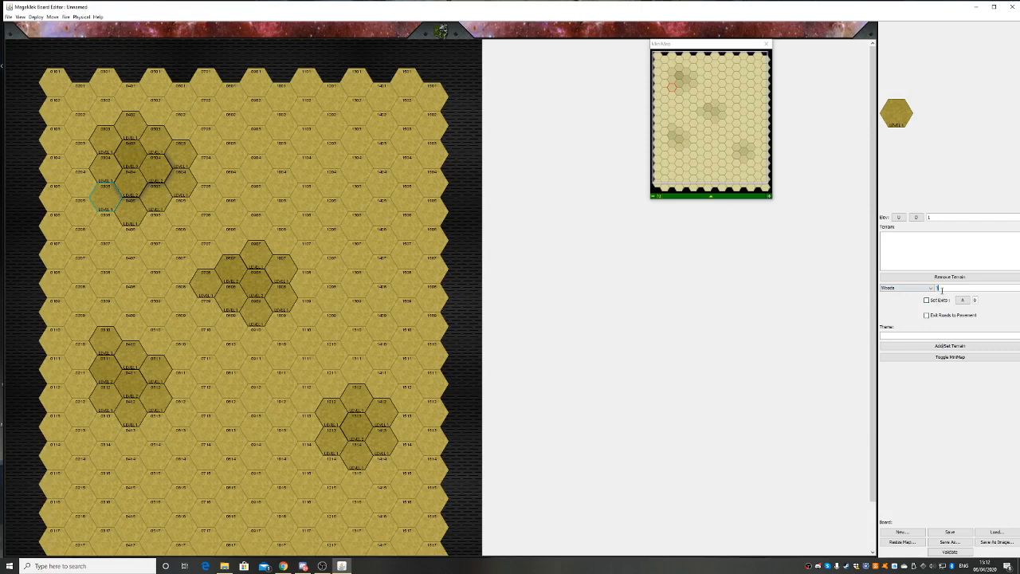
pyautogui.click(938, 289)
pyautogui.click(923, 347)
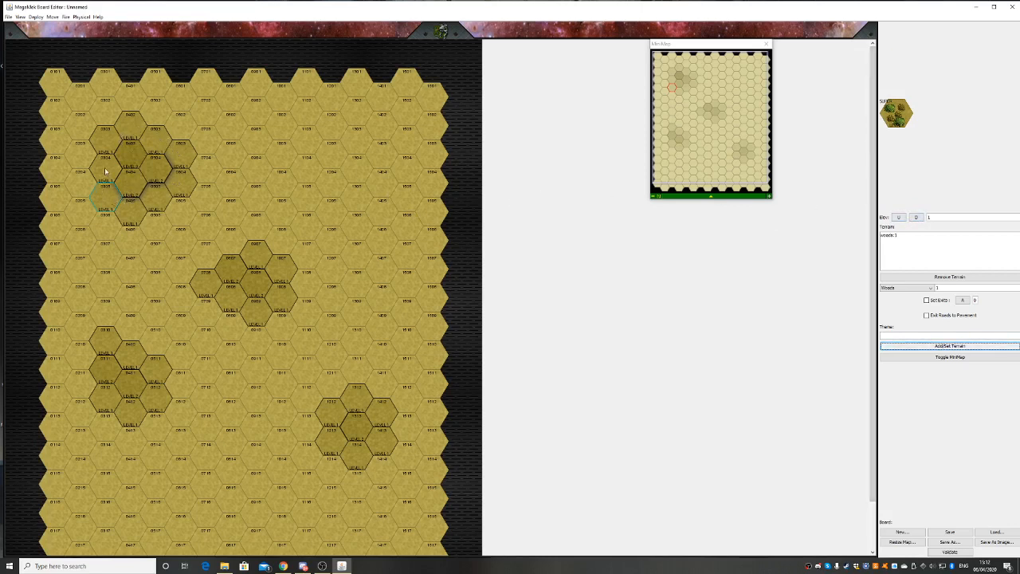
pyautogui.click(102, 204)
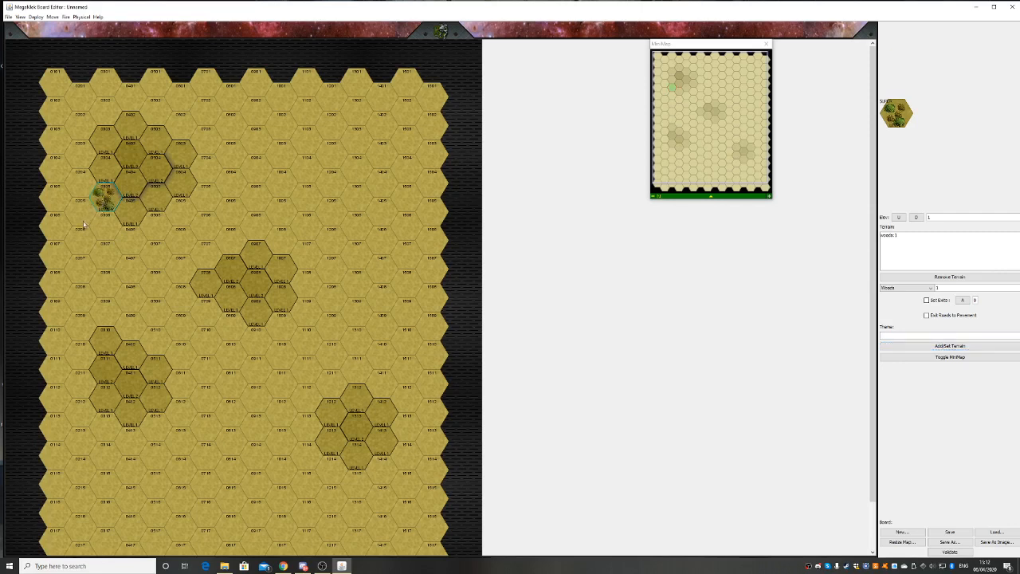
pyautogui.click(150, 206)
pyautogui.click(128, 194)
# Paint level 1 woods on hexes 0311, 0312 and 0412, and below the central hill on 0809, 0810, 0910 and 1010
pyautogui.click(116, 365)
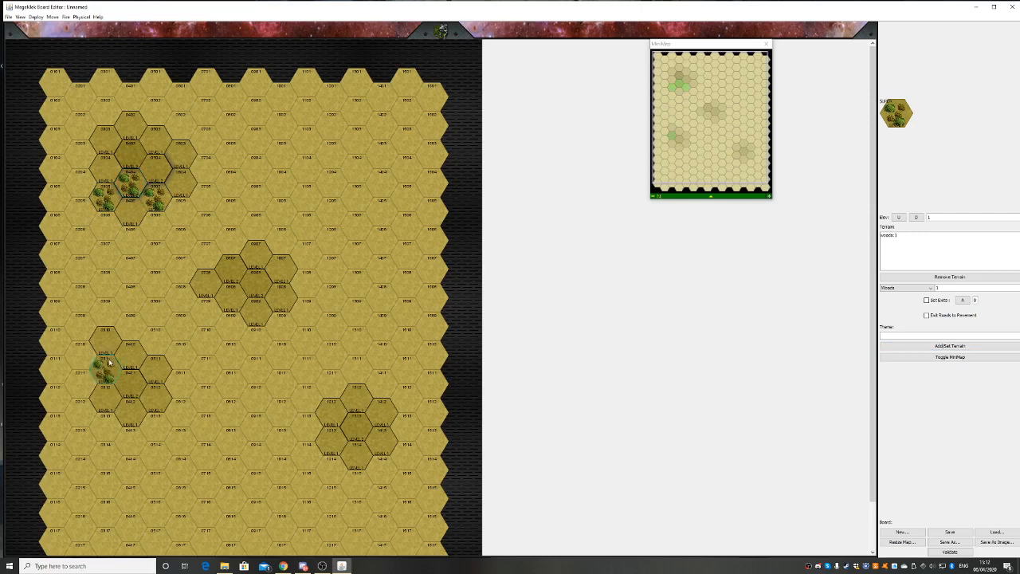
pyautogui.click(105, 393)
pyautogui.click(129, 409)
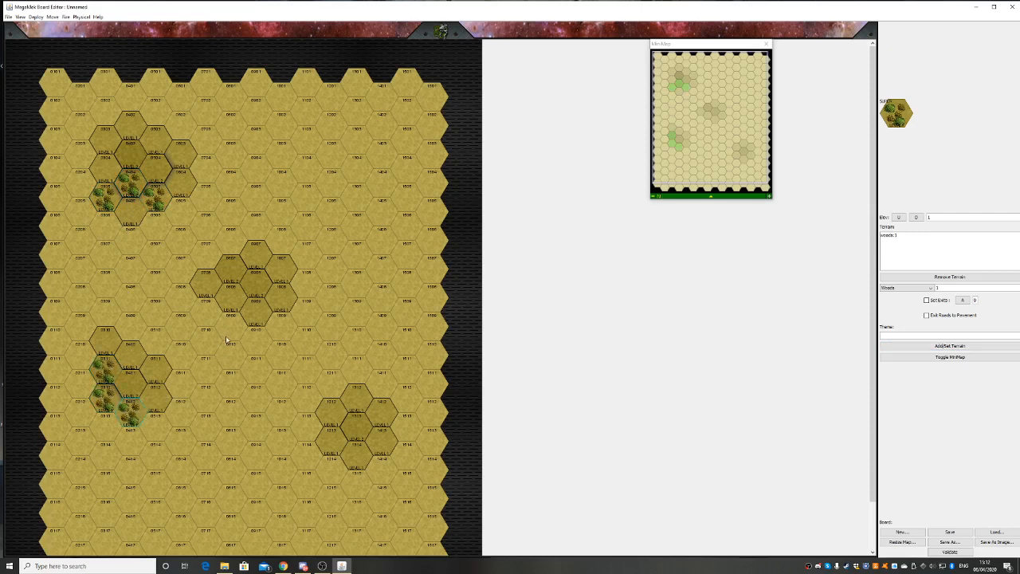
pyautogui.click(227, 326)
pyautogui.click(228, 360)
pyautogui.click(255, 339)
pyautogui.click(279, 352)
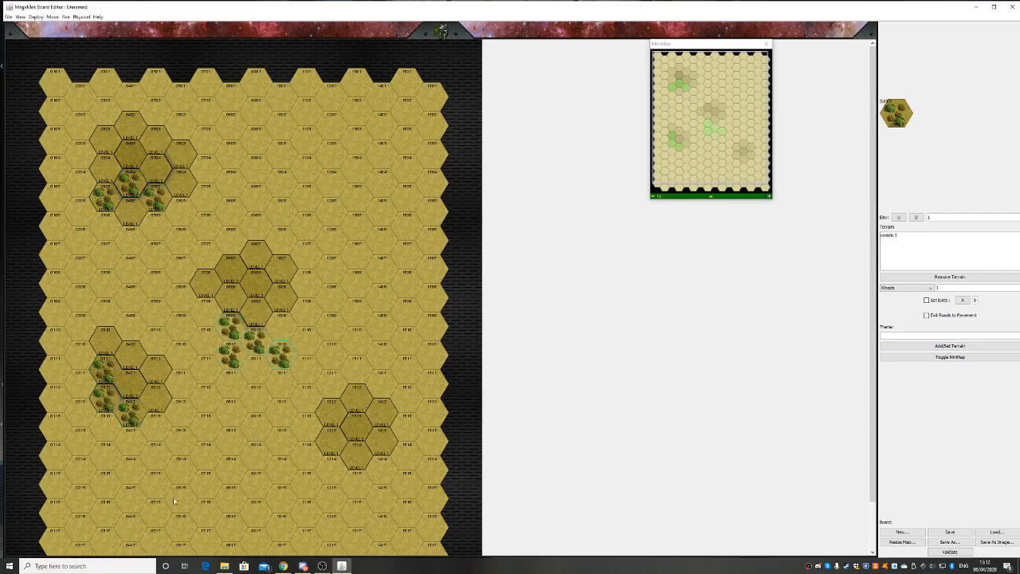
# Paint level 1 woods on hexes 0415, 0516 and 0615, and on 1213, 1314 and 1214
pyautogui.click(129, 499)
pyautogui.click(155, 512)
pyautogui.click(180, 502)
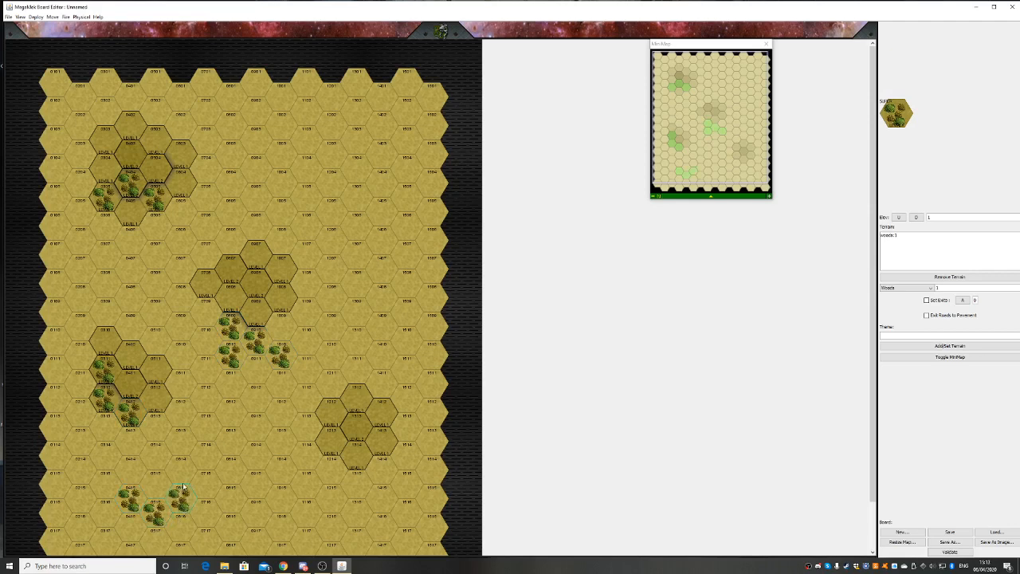
pyautogui.click(327, 439)
pyautogui.click(353, 455)
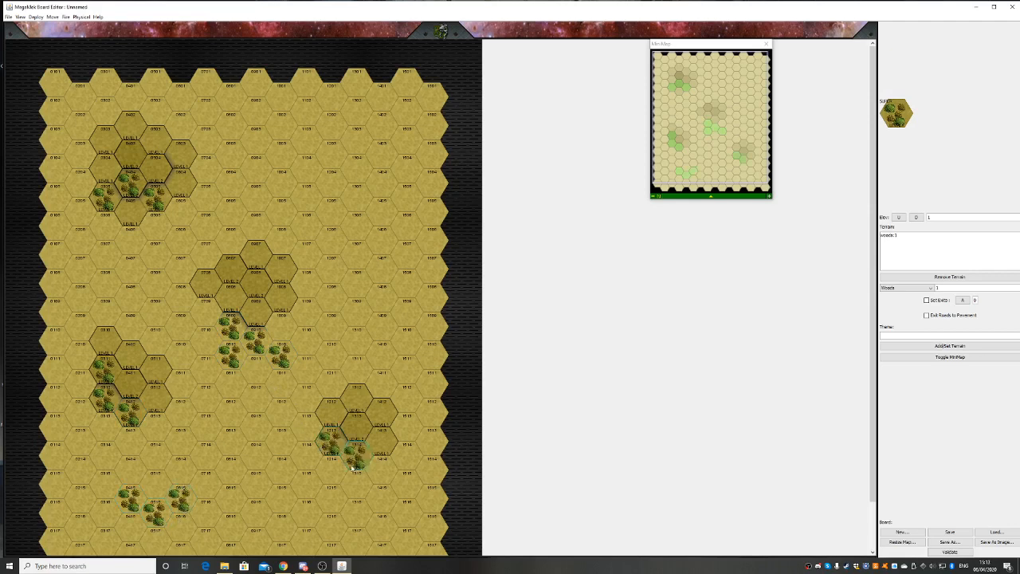
pyautogui.click(335, 474)
# Scatter single hexes of level 1 woods on 0903, 1206, 1508 and 0805
pyautogui.click(256, 141)
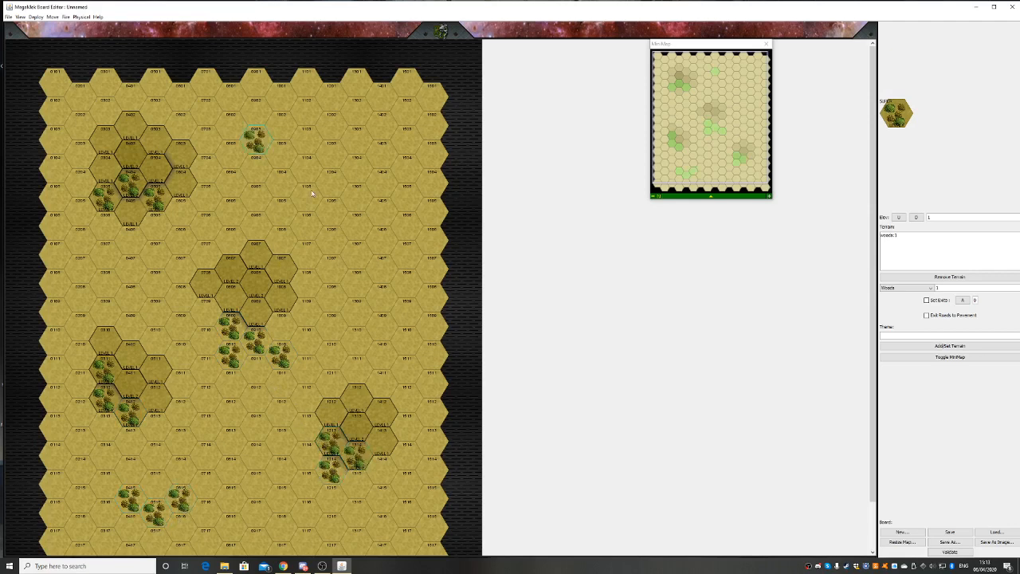
pyautogui.click(332, 239)
pyautogui.click(410, 287)
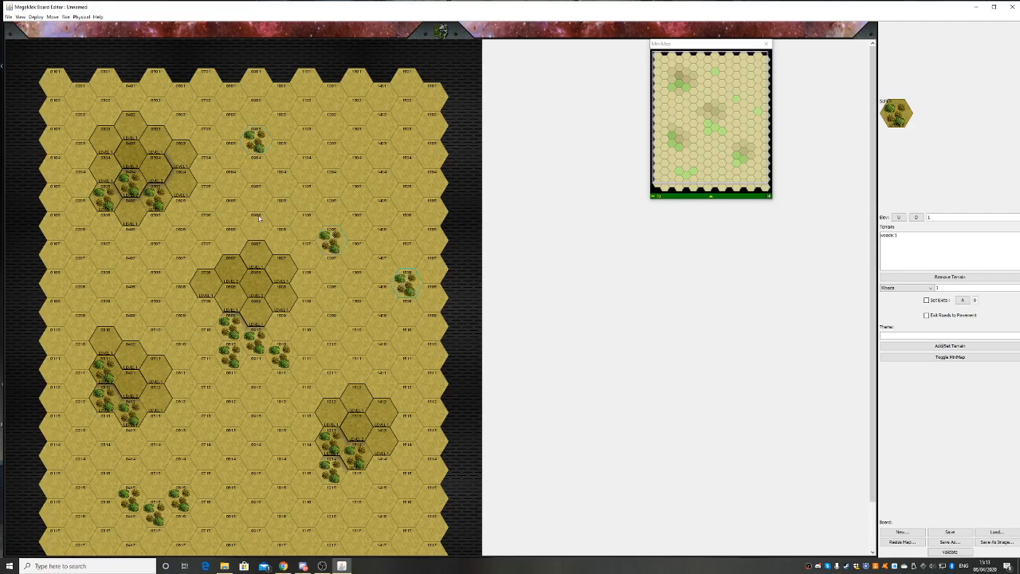
pyautogui.click(227, 212)
# Paint a level 1 forest on hexes 1202, 1203, 1304, 1403, 1303, 1402, 1302, 1502 and 1503
pyautogui.click(330, 126)
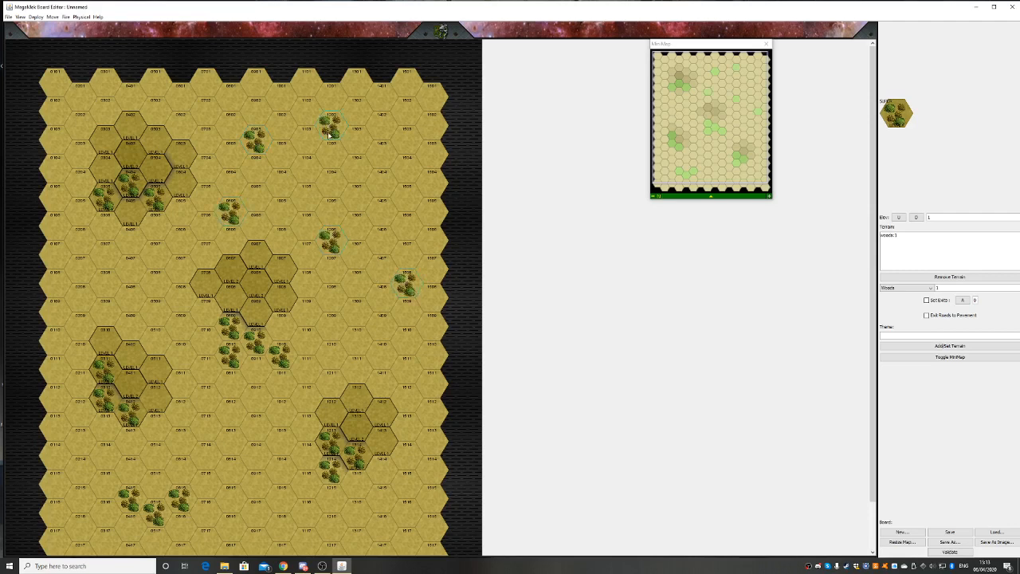
pyautogui.click(331, 151)
pyautogui.click(357, 170)
pyautogui.click(380, 156)
pyautogui.click(354, 141)
pyautogui.click(379, 128)
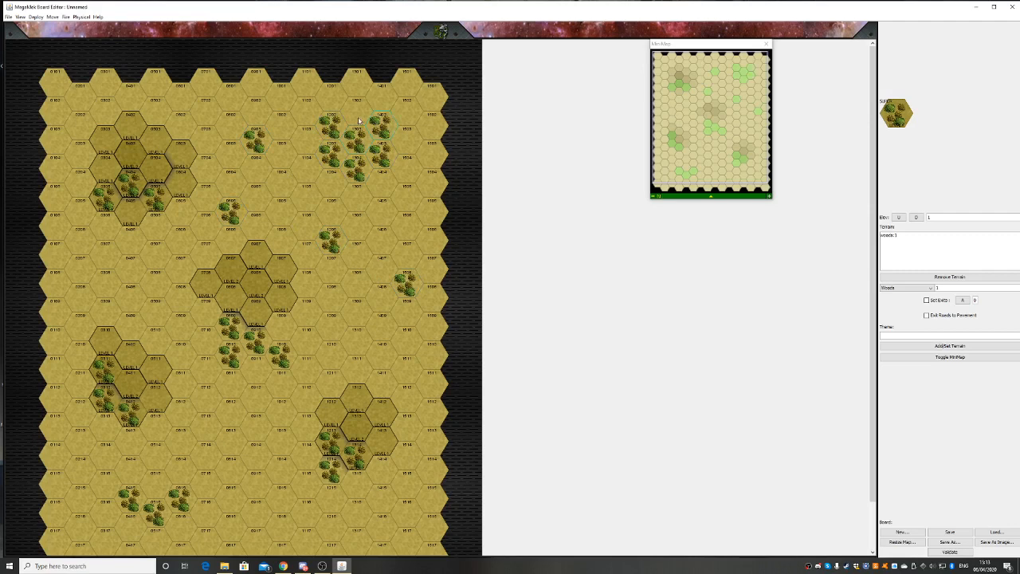
pyautogui.click(355, 113)
pyautogui.click(402, 116)
pyautogui.click(406, 138)
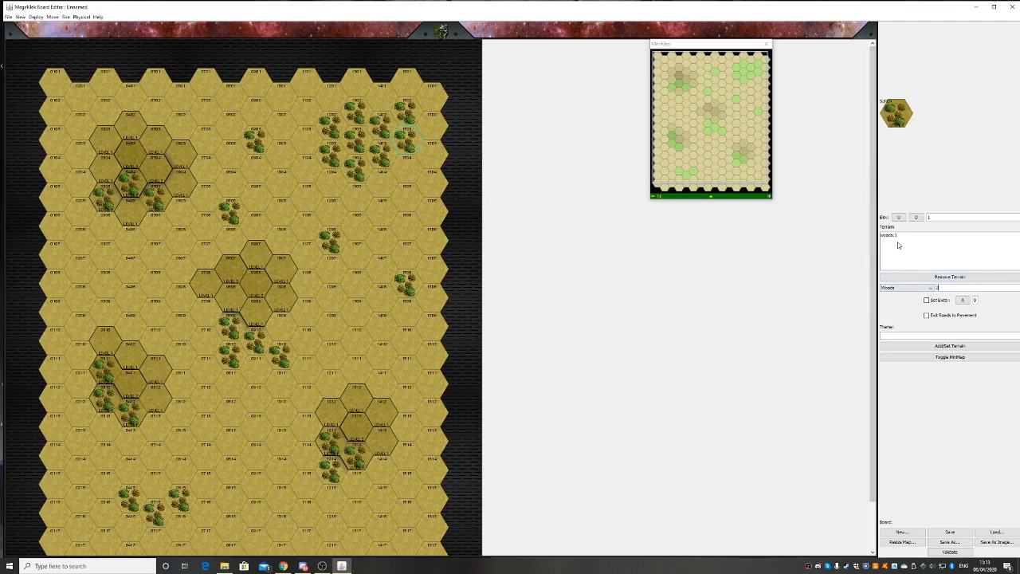
# Set the brush to Woods level 2 and paint denser woods on hexes 1303, 1201 and 1602
pyautogui.click(937, 348)
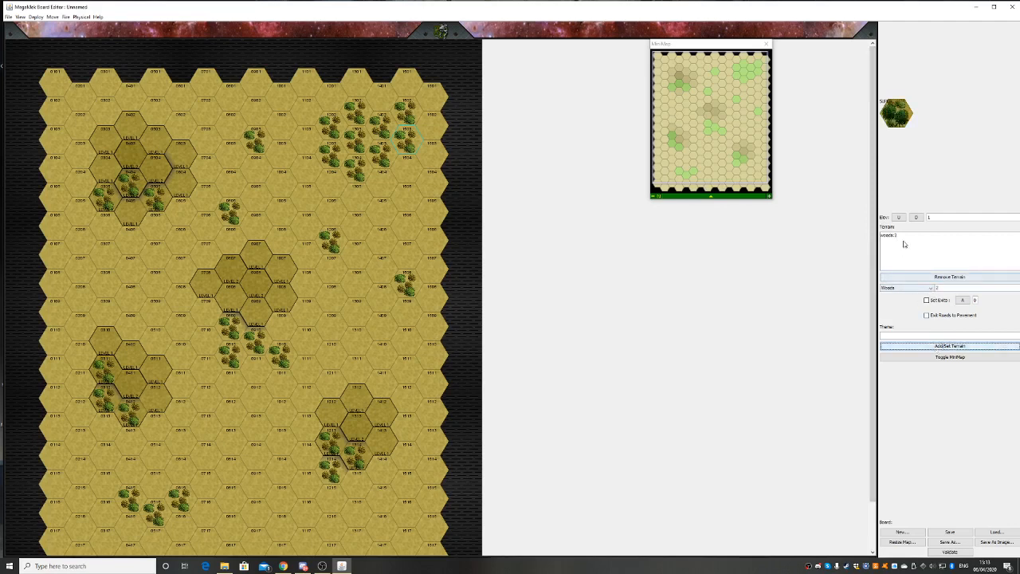
pyautogui.click(367, 143)
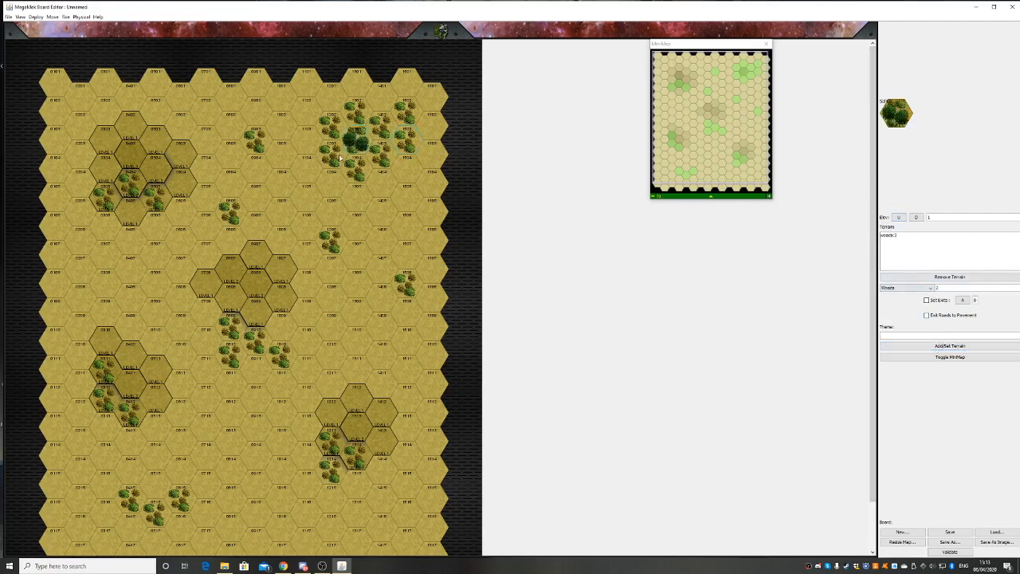
pyautogui.click(328, 104)
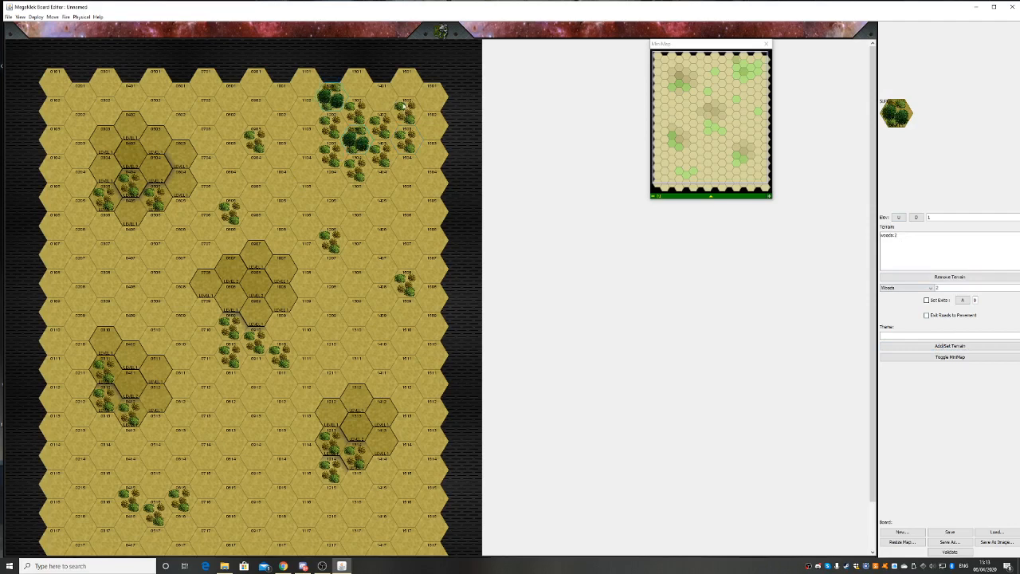
pyautogui.click(433, 116)
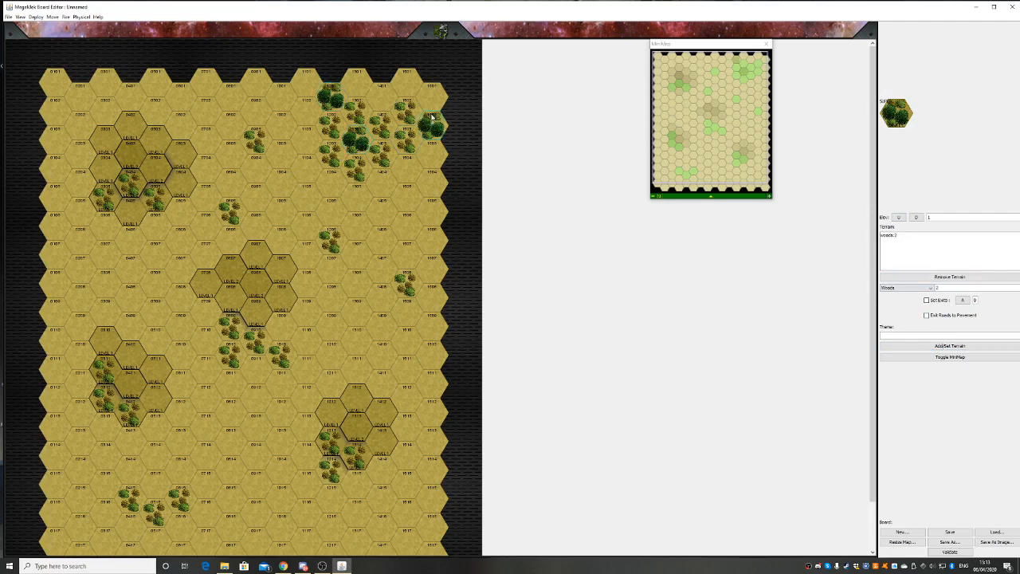
# Paint level 2 woods within the other groves on hexes 0404, 0312, 0910, 0515 and 1214
pyautogui.click(136, 178)
pyautogui.click(111, 397)
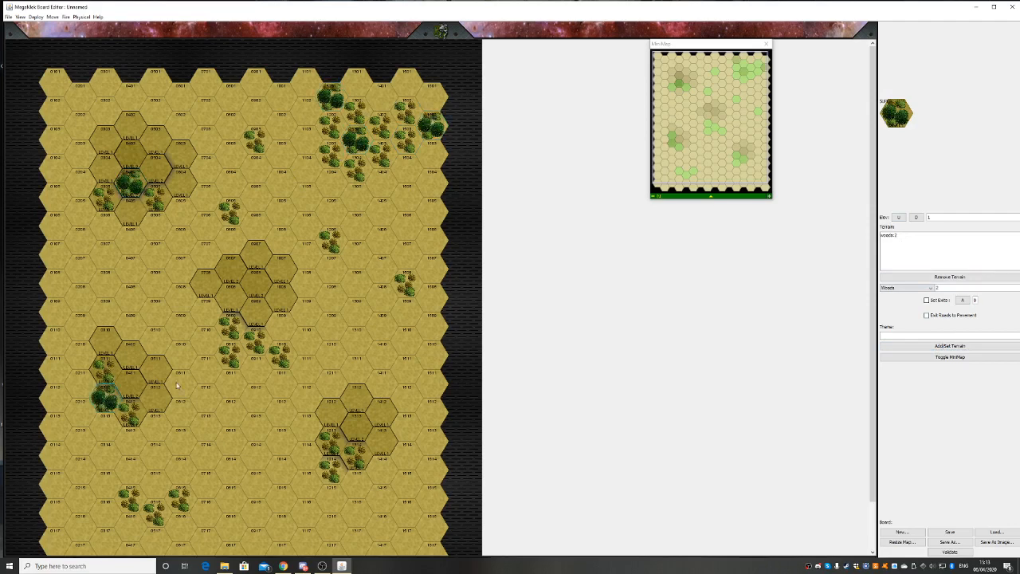
pyautogui.click(258, 346)
pyautogui.click(169, 495)
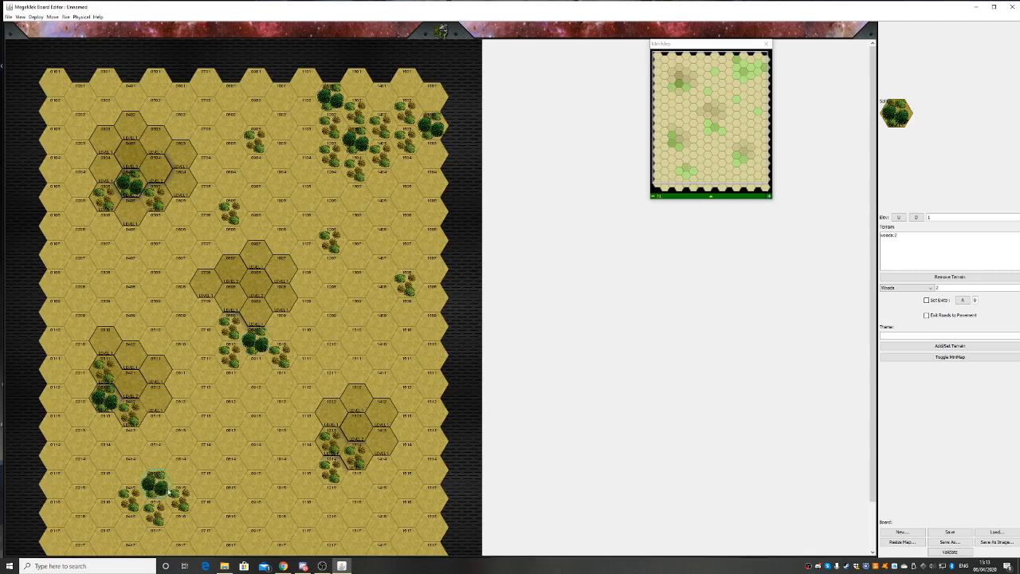
pyautogui.click(332, 479)
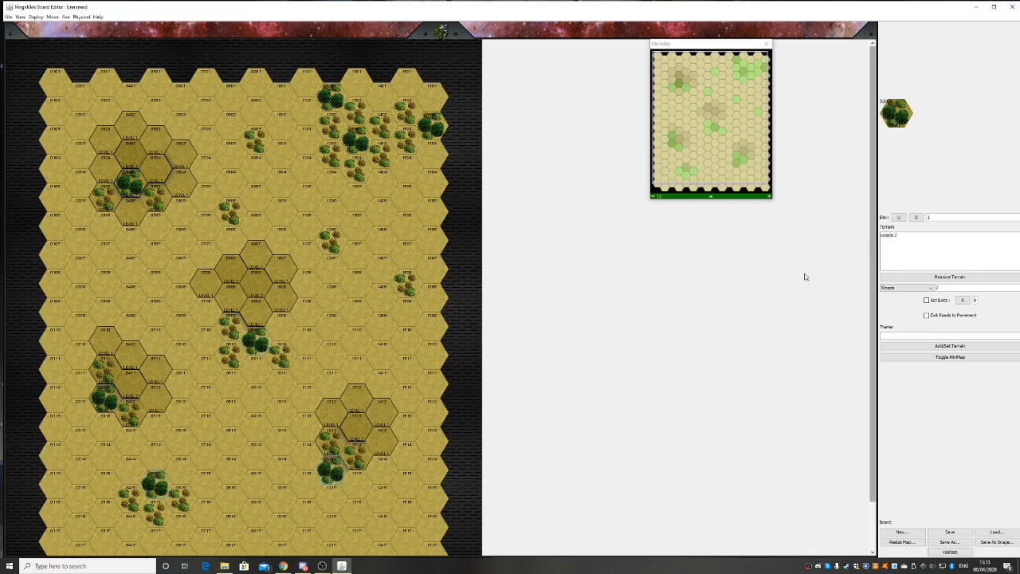
# Set the brush to Woods level 3 and paint the forest's upper edge on hexes 1301, 1401, 1501 and 1601
pyautogui.doubleClick(938, 288)
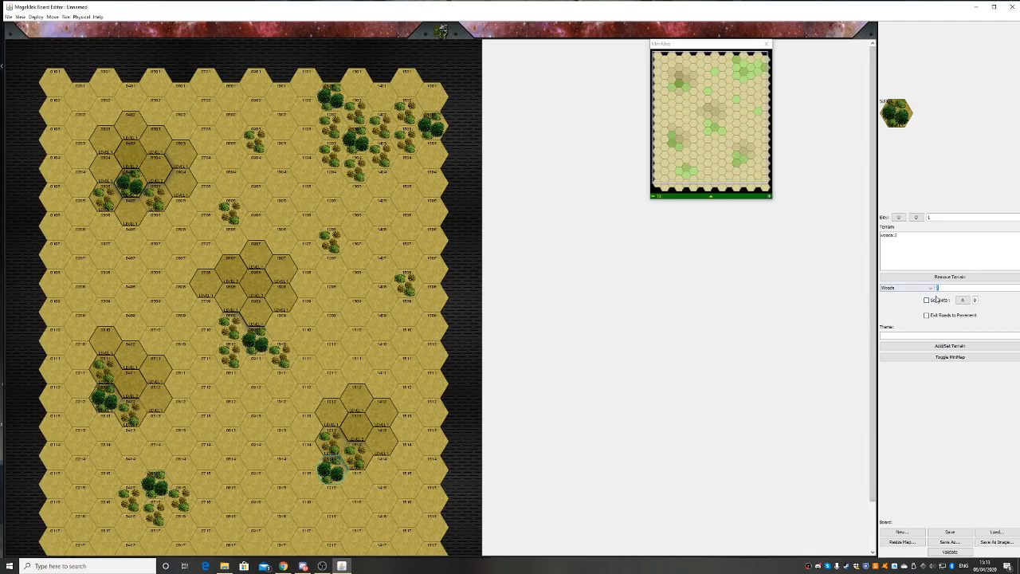
pyautogui.write('3')
pyautogui.click(937, 346)
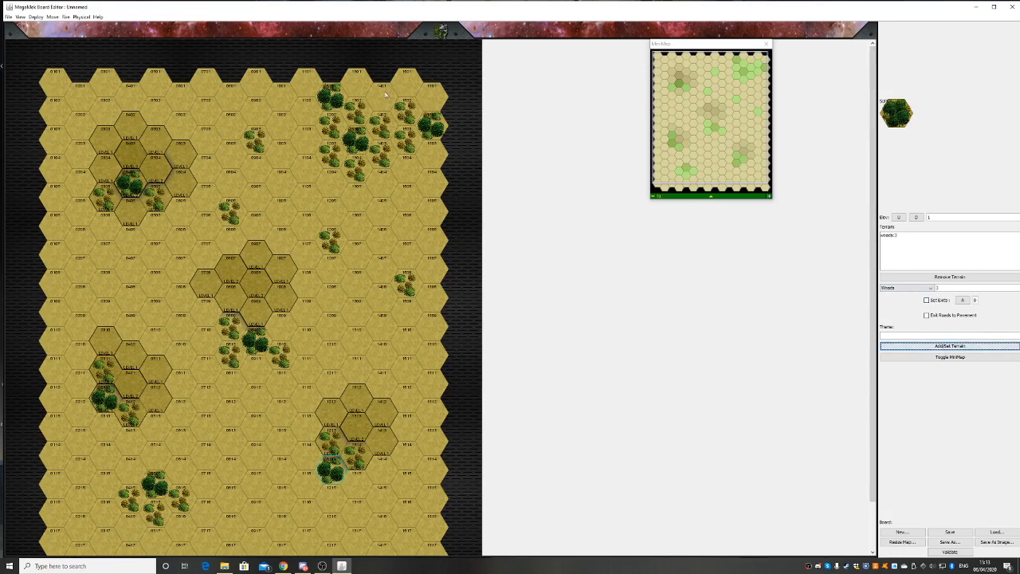
pyautogui.moveTo(359, 84); pyautogui.dragTo(423, 103)
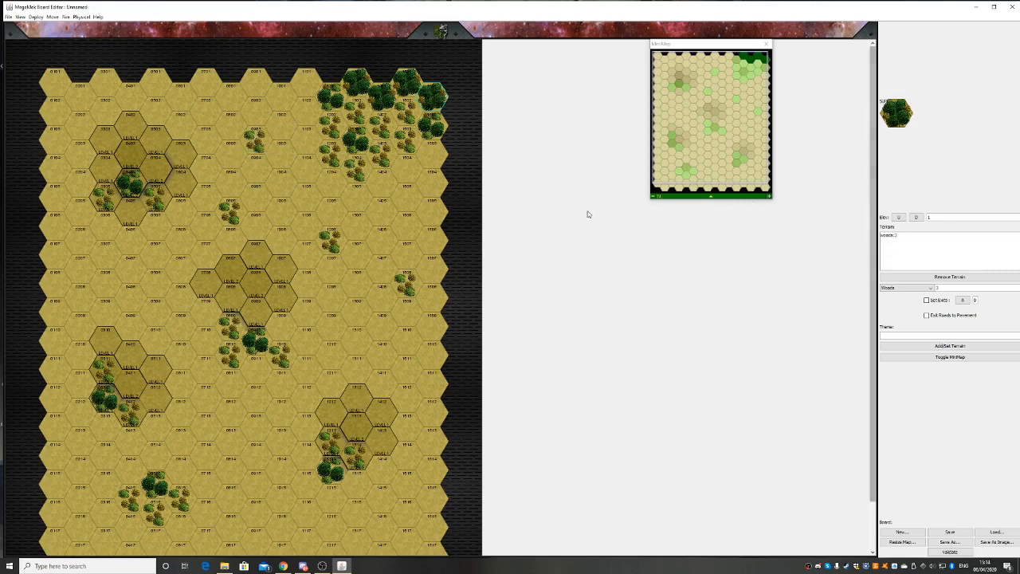
# Sample the level 1 woods from hex 1304 and paint it onto hex 1405
pyautogui.keyDown('alt'); pyautogui.click(359, 177); pyautogui.keyUp('alt')
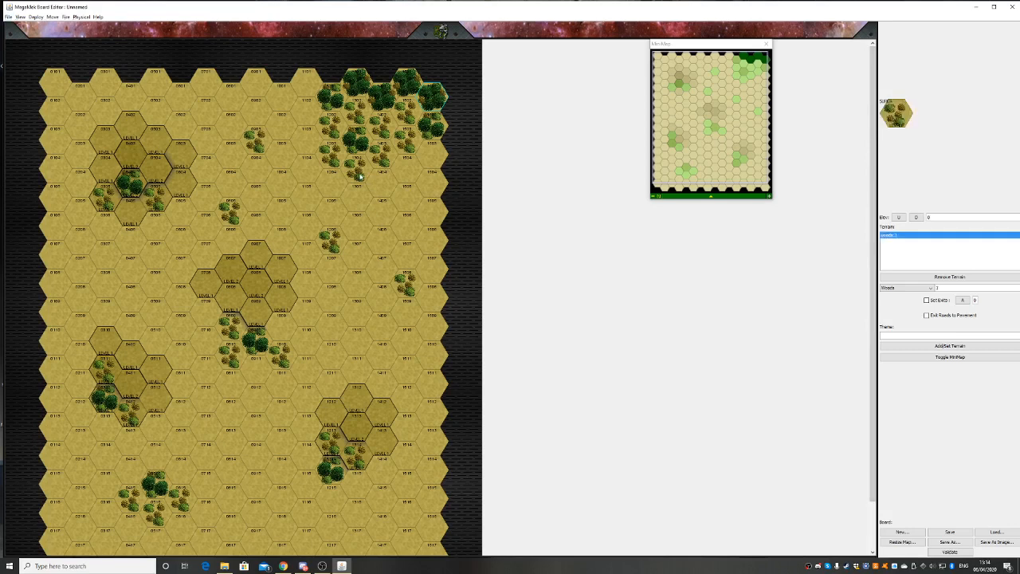
pyautogui.click(388, 216)
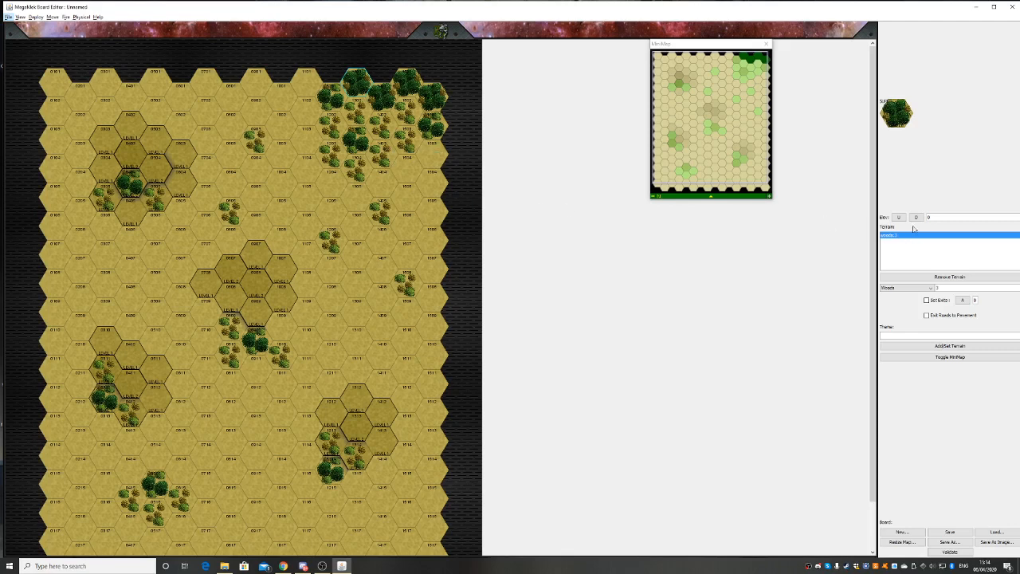
# Look through the list of available terrain types without choosing one
pyautogui.click(929, 289)
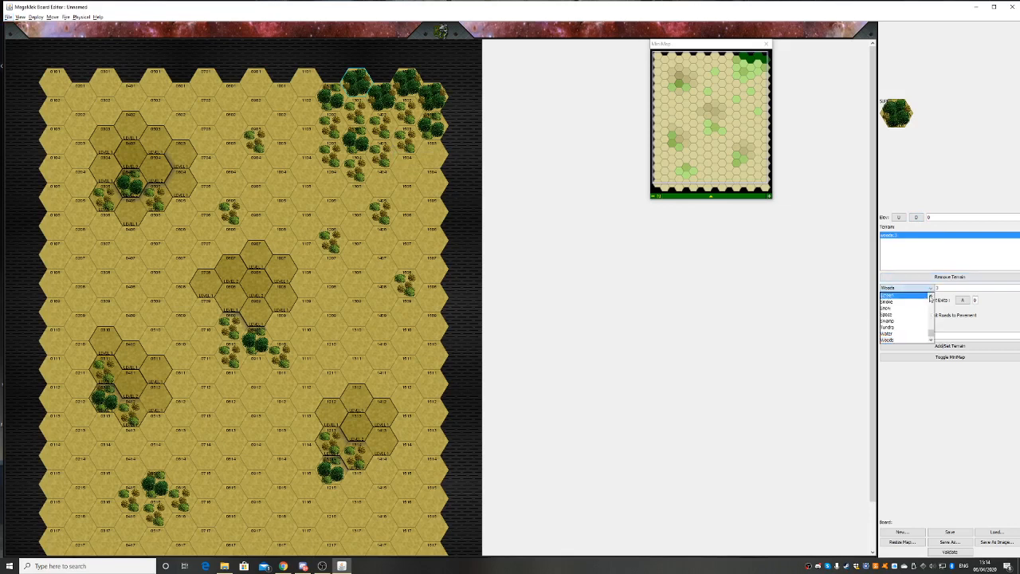
pyautogui.click(932, 295)
pyautogui.click(932, 296)
pyautogui.click(932, 296)
pyautogui.click(932, 296)
pyautogui.click(931, 295)
pyautogui.click(931, 295)
pyautogui.click(932, 295)
pyautogui.click(932, 295)
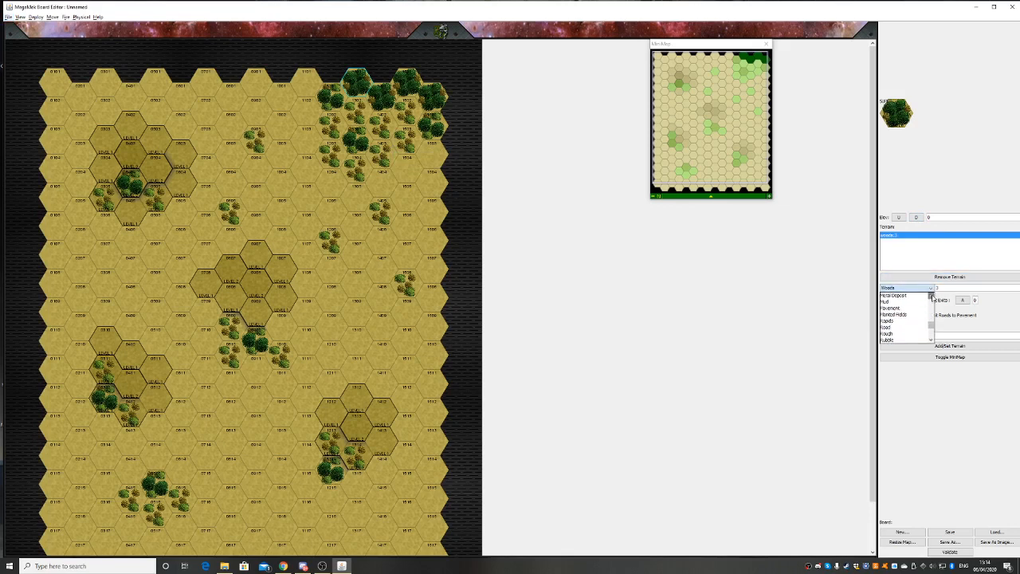
pyautogui.click(932, 296)
pyautogui.click(932, 295)
pyautogui.click(932, 296)
pyautogui.click(932, 296)
pyautogui.click(932, 296)
pyautogui.click(932, 296)
pyautogui.click(932, 296)
pyautogui.click(931, 296)
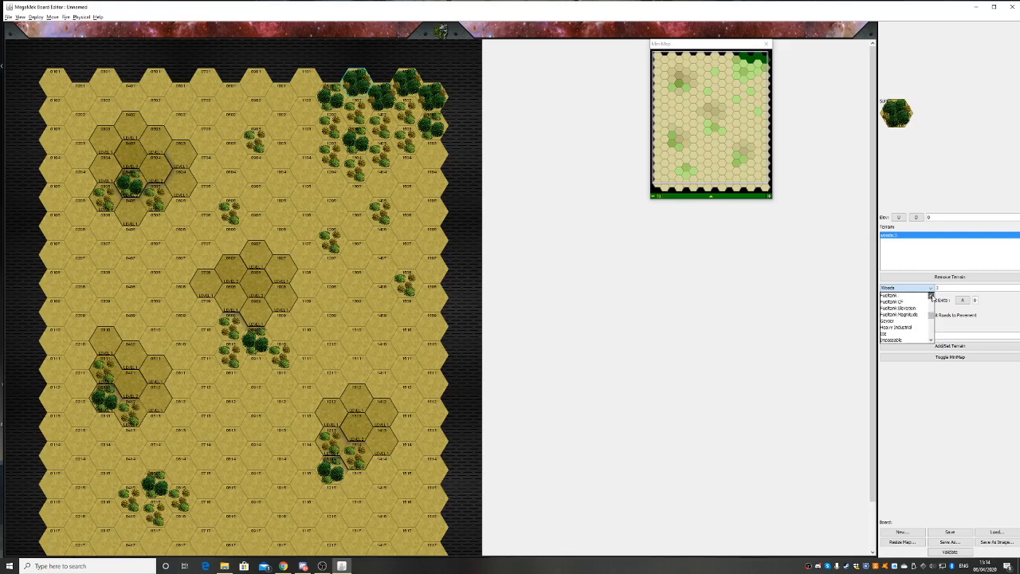
pyautogui.click(932, 296)
pyautogui.click(932, 296)
pyautogui.click(931, 296)
pyautogui.click(932, 295)
pyautogui.click(908, 265)
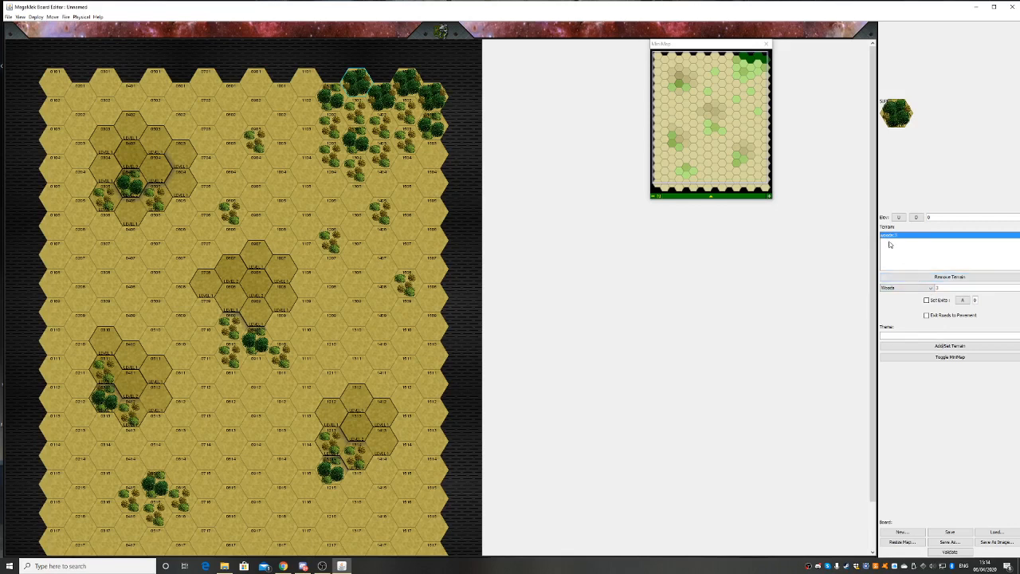
# Remove the woods from the brush's terrain list and add Building terrain with level 1
pyautogui.click(923, 277)
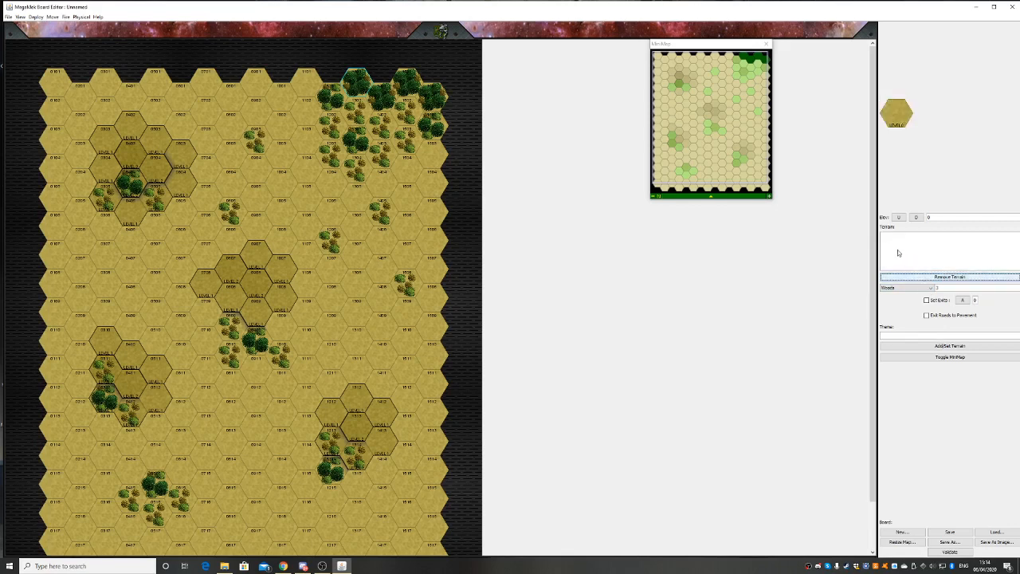
pyautogui.click(924, 288)
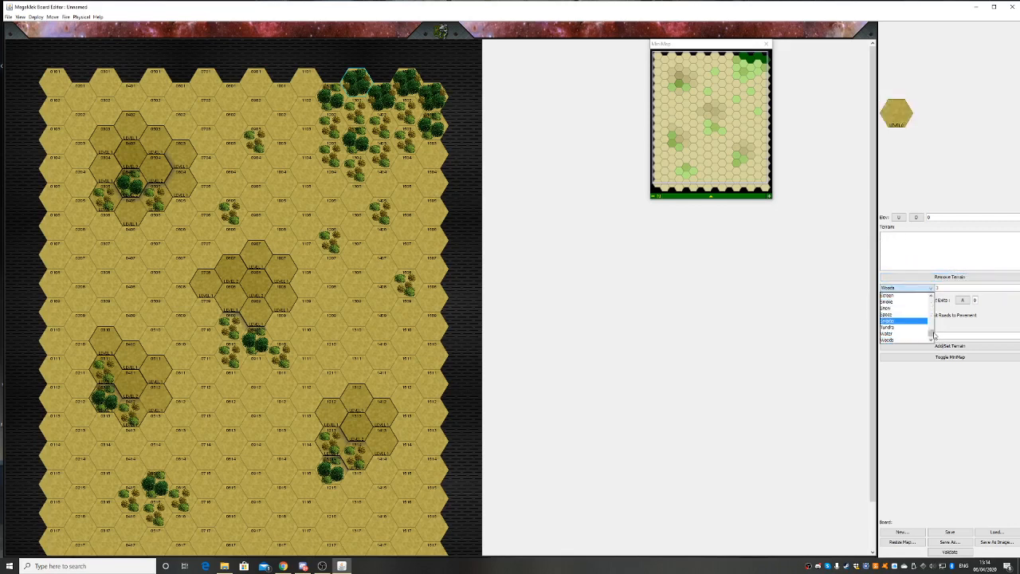
pyautogui.click(931, 296)
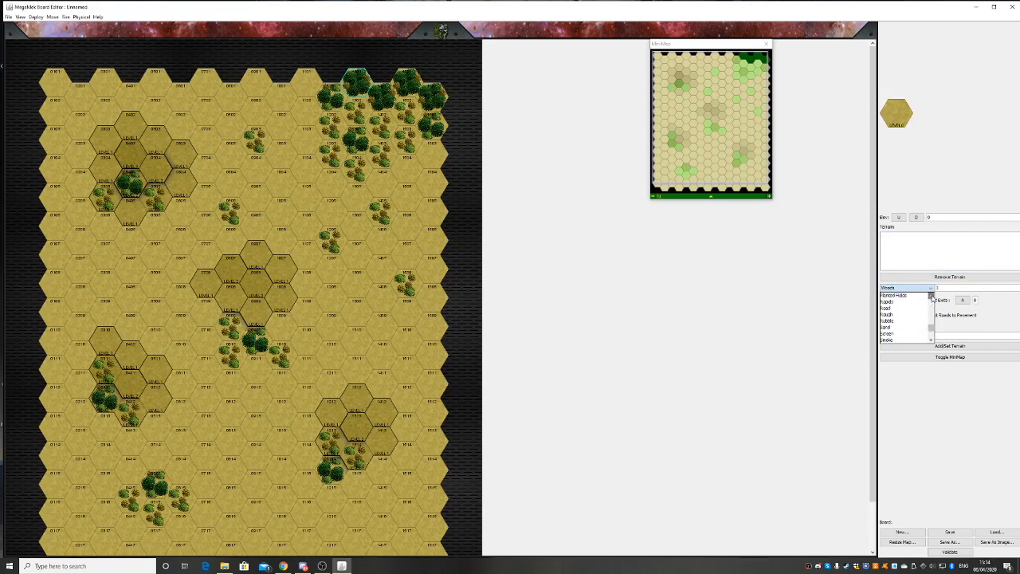
pyautogui.click(932, 296)
pyautogui.click(932, 297)
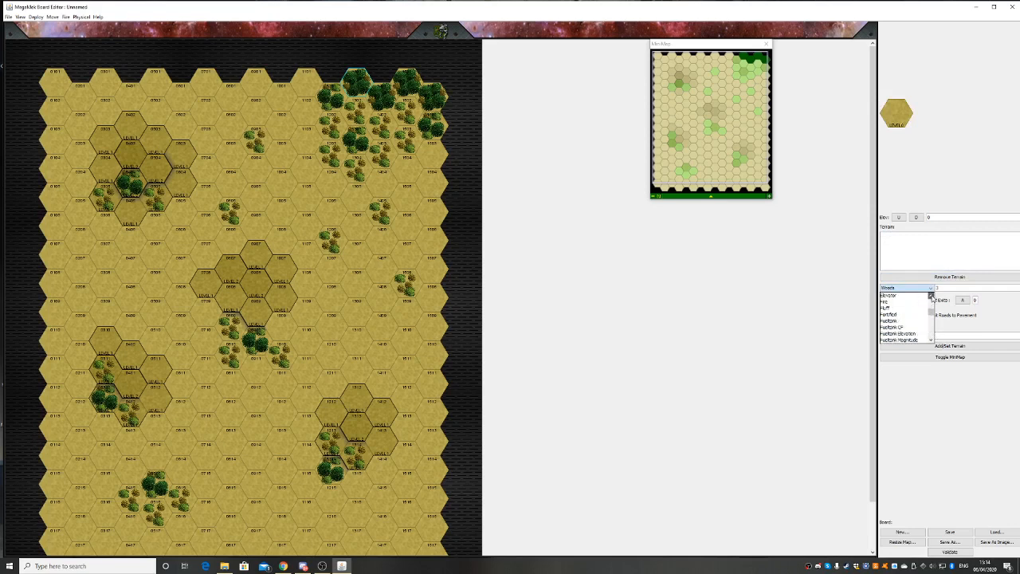
pyautogui.click(932, 297)
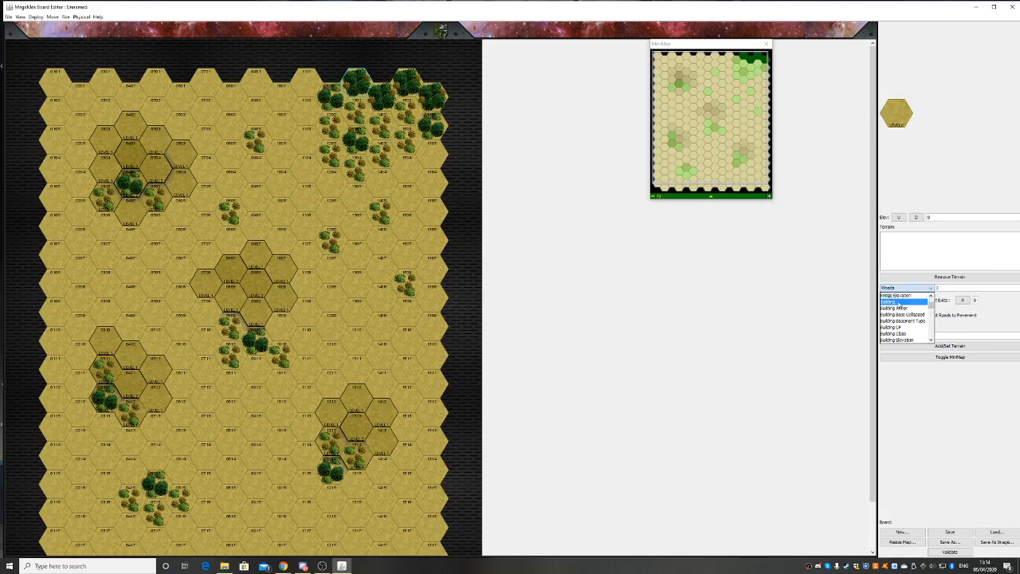
pyautogui.click(899, 302)
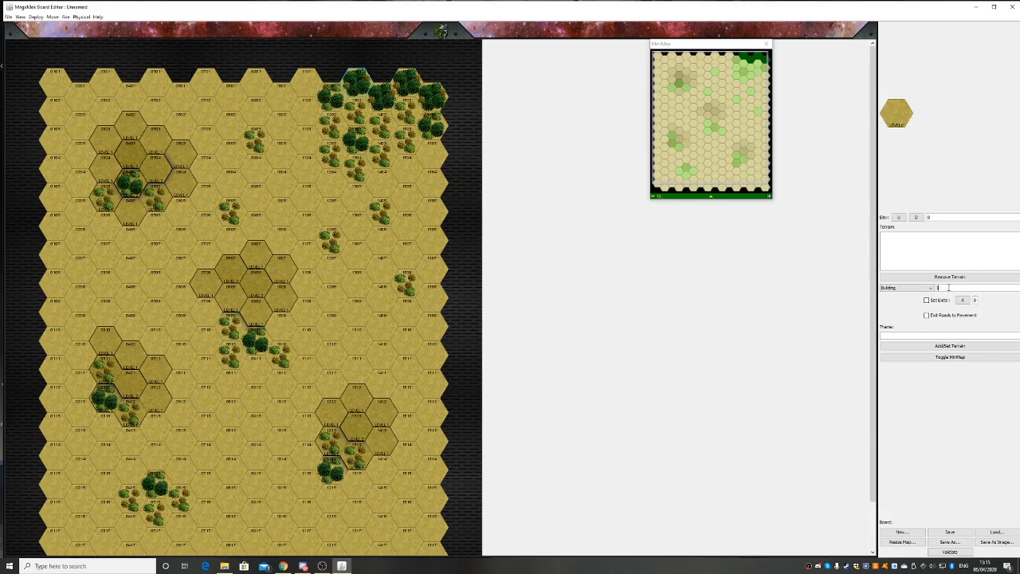
pyautogui.click(948, 345)
# Add Building CF terrain with a value of 15 to the brush
pyautogui.click(924, 289)
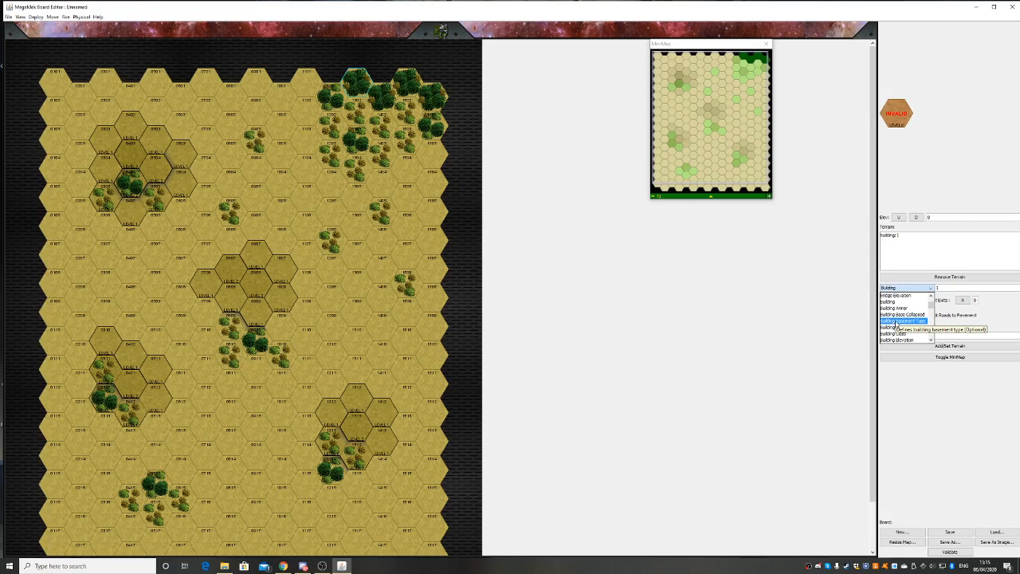
pyautogui.click(897, 321)
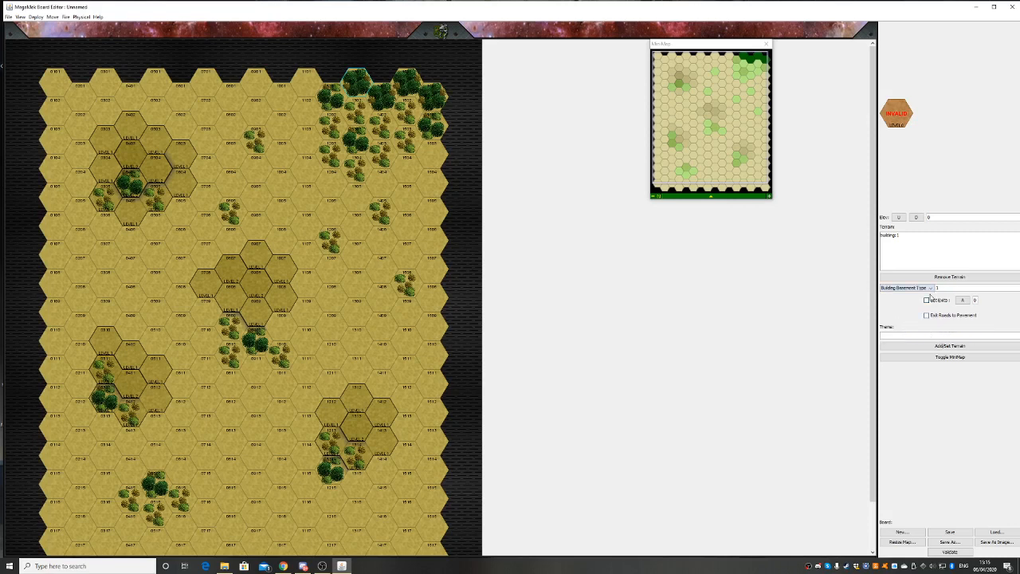
pyautogui.click(931, 287)
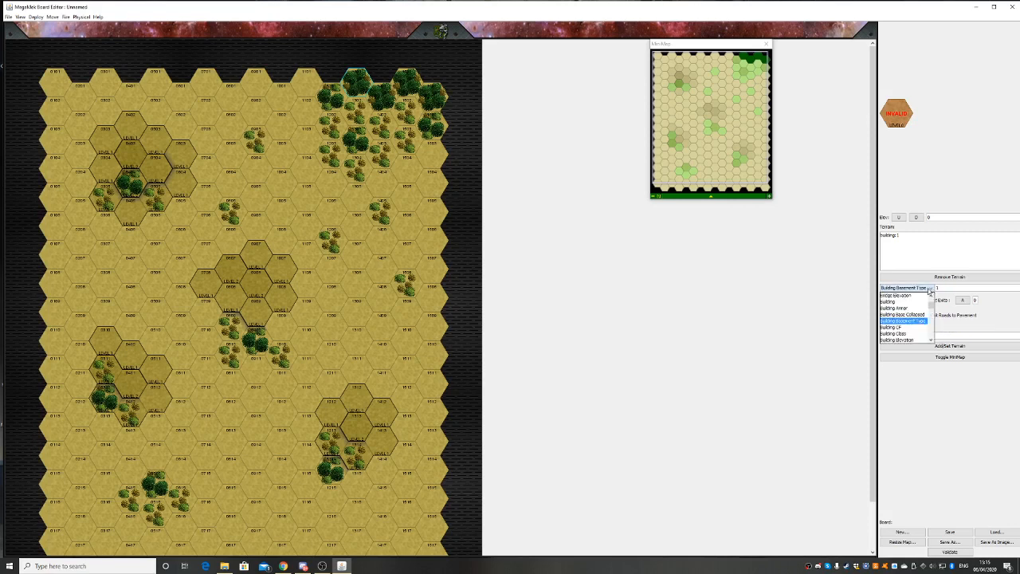
pyautogui.click(901, 328)
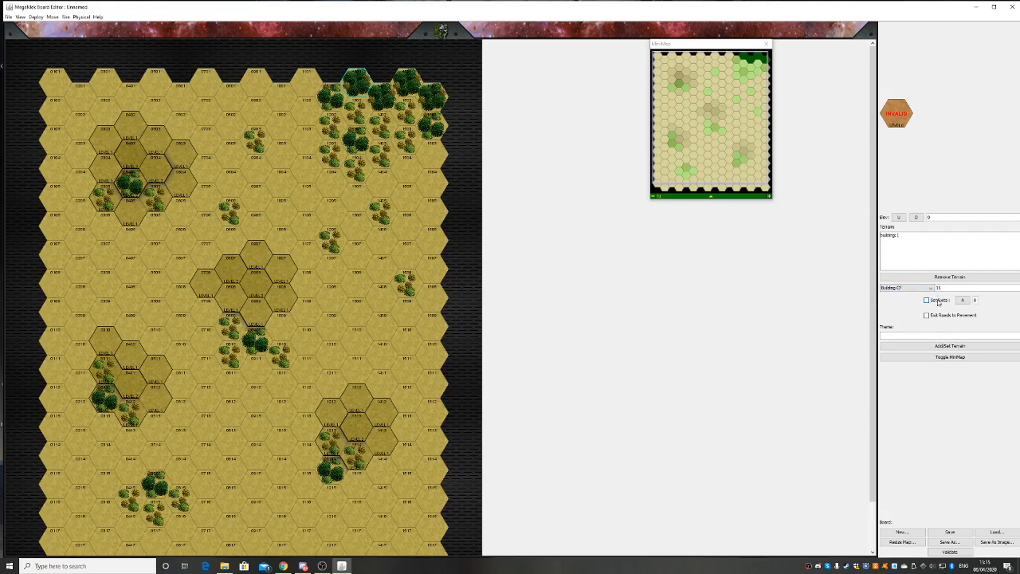
pyautogui.click(945, 346)
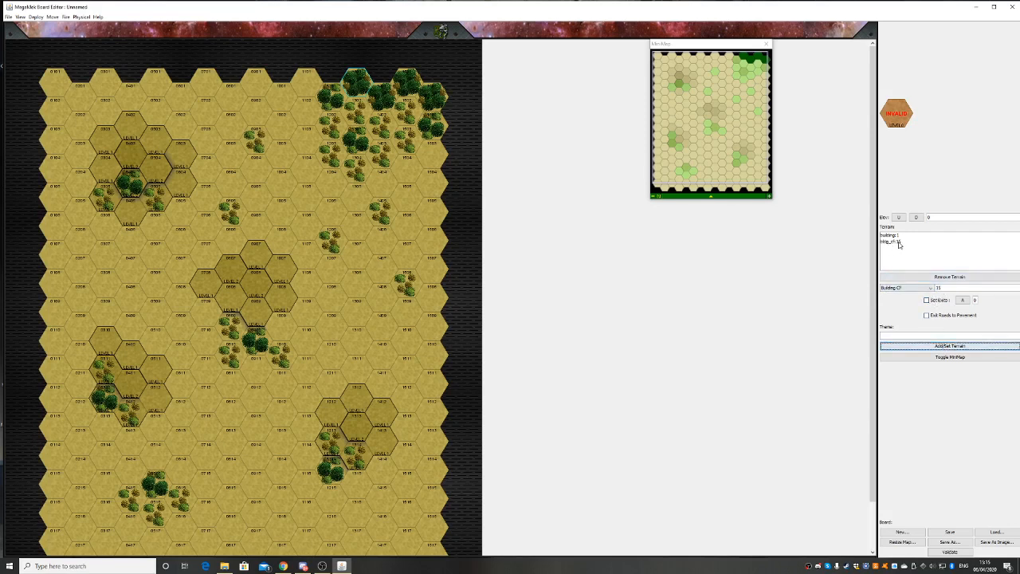
# Try a different Building CF value on the brush and set it back to 15
pyautogui.click(939, 289)
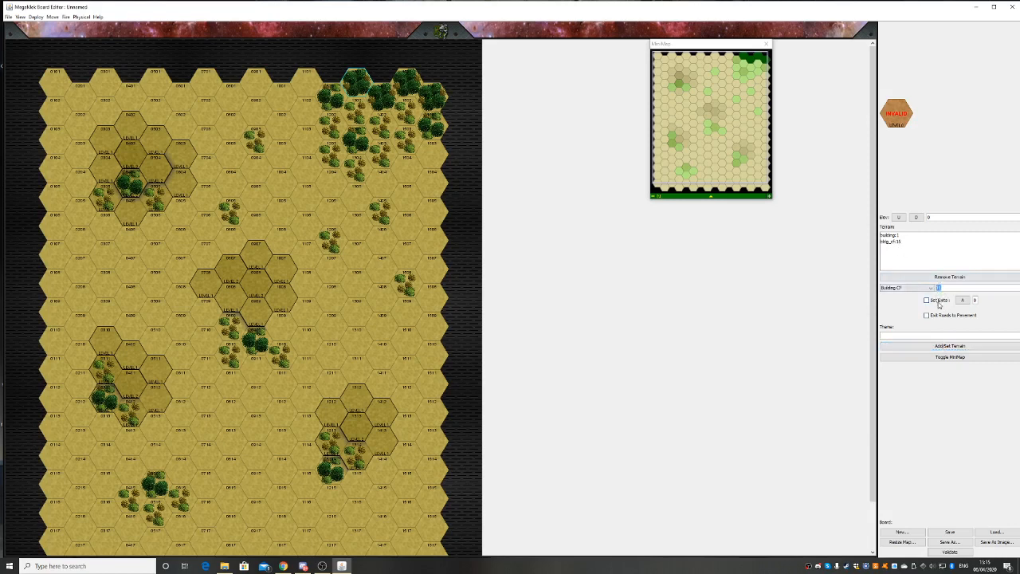
pyautogui.write('5')
pyautogui.click(953, 348)
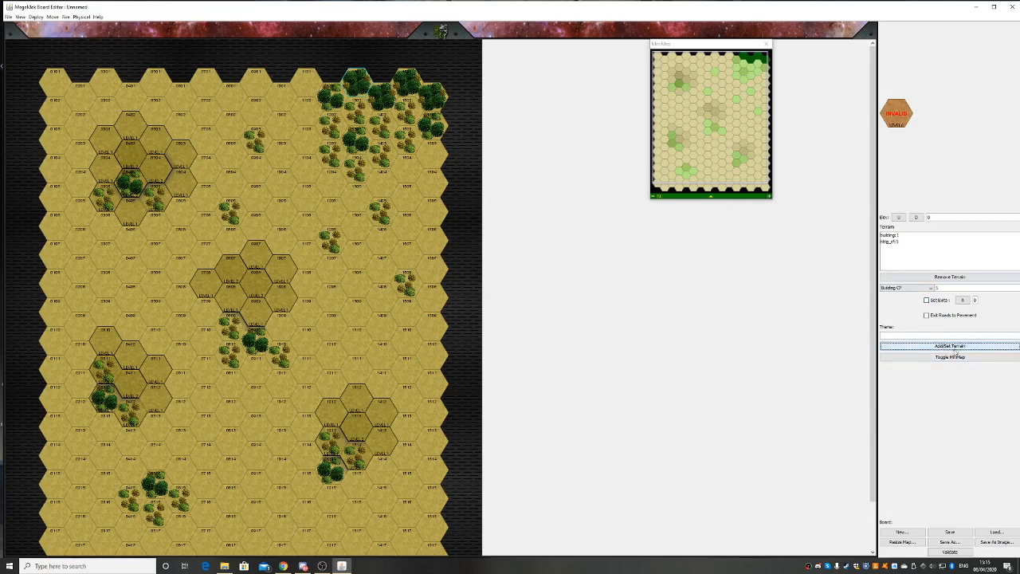
pyautogui.click(938, 288)
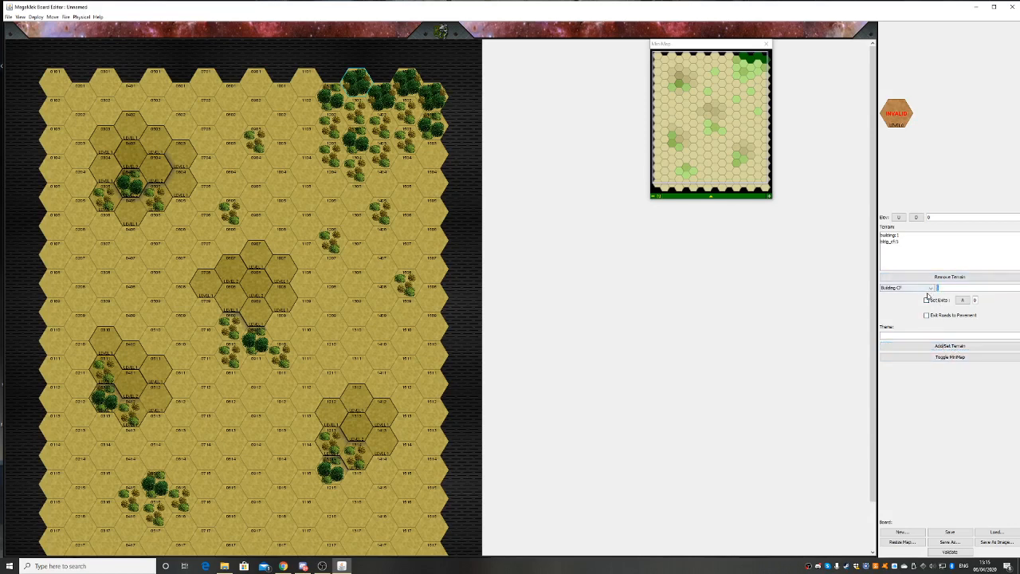
pyautogui.write('15')
pyautogui.click(953, 348)
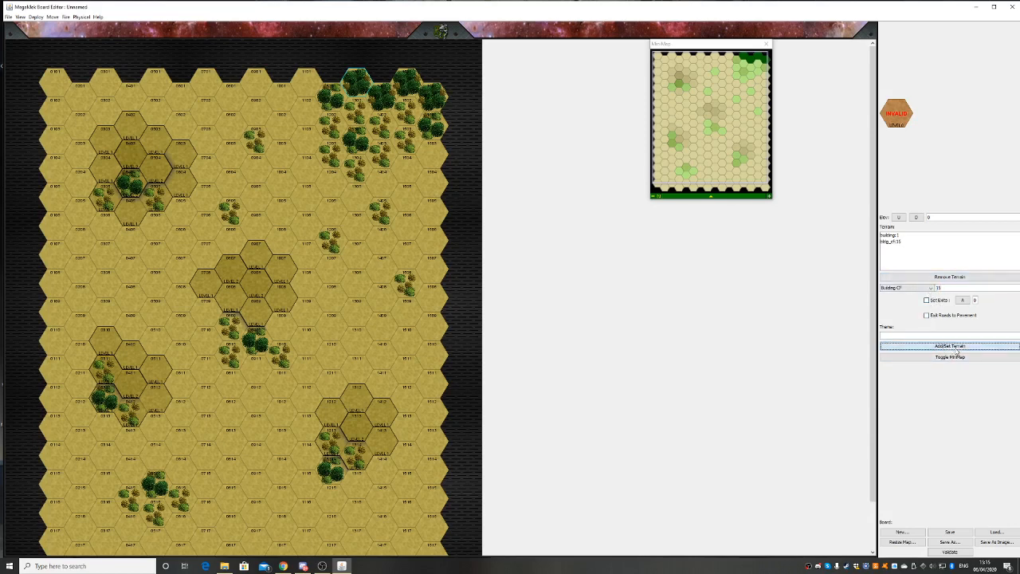
# Add Building Elevation terrain with a value of 1 to the brush
pyautogui.click(909, 287)
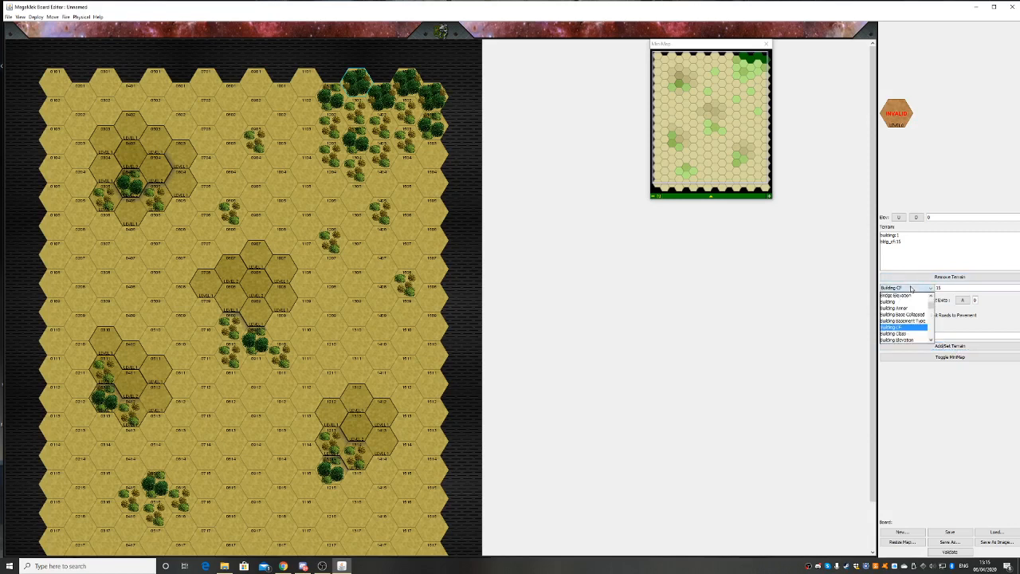
pyautogui.click(901, 341)
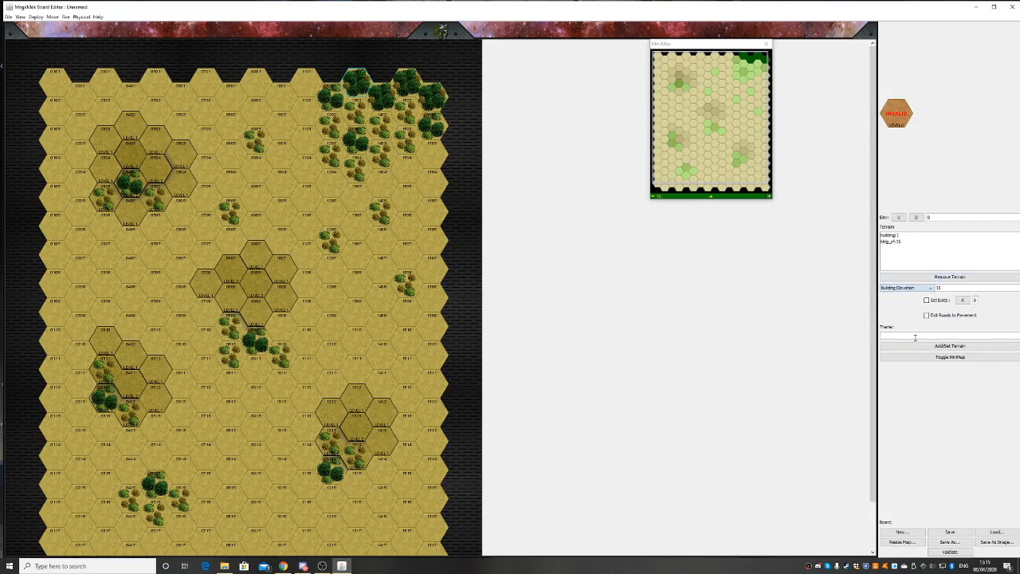
pyautogui.doubleClick(947, 289)
pyautogui.write('1')
pyautogui.click(947, 348)
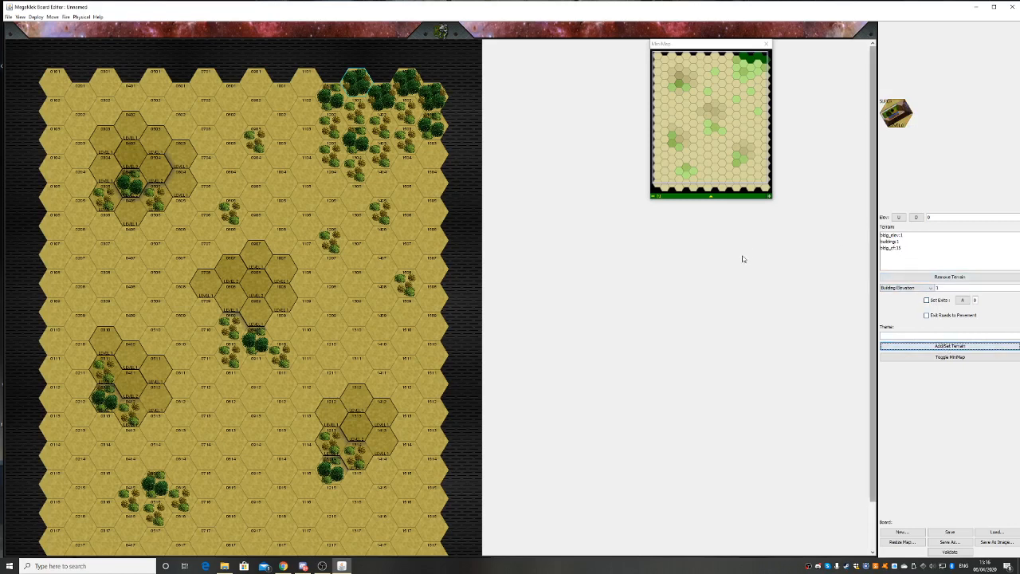
# Place single buildings on hexes 0407, 0713 and 1114
pyautogui.click(127, 274)
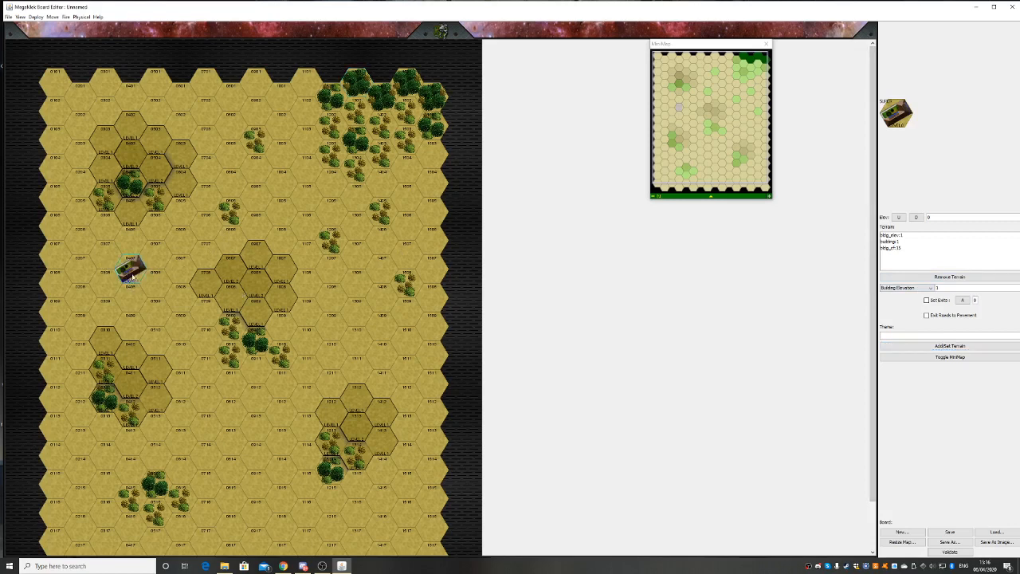
pyautogui.click(204, 432)
pyautogui.click(308, 467)
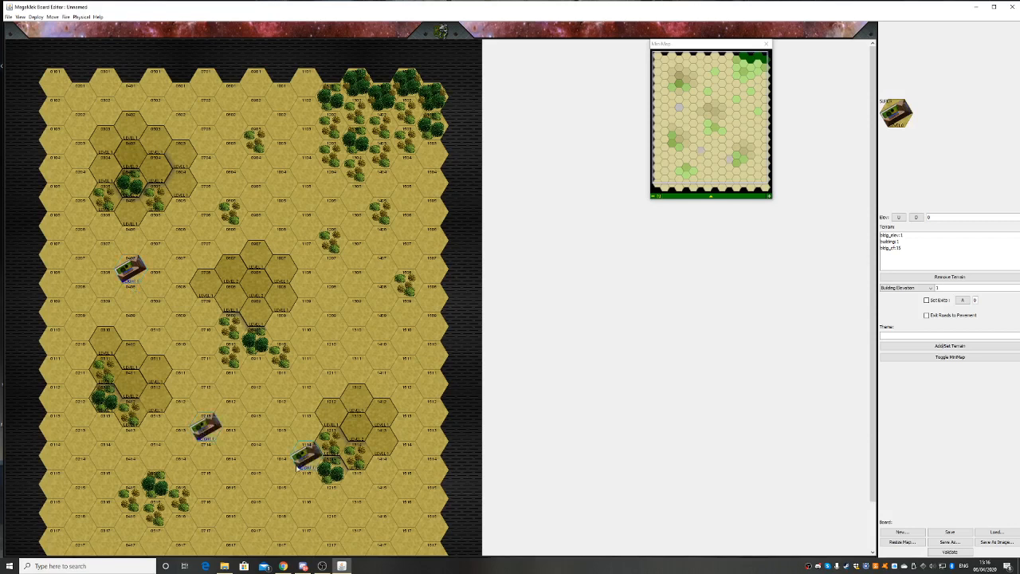
# Place buildings on adjoining hexes 1208, 1309 and 1209, and a second cluster on 1410, 1510 and 1511
pyautogui.click(330, 308)
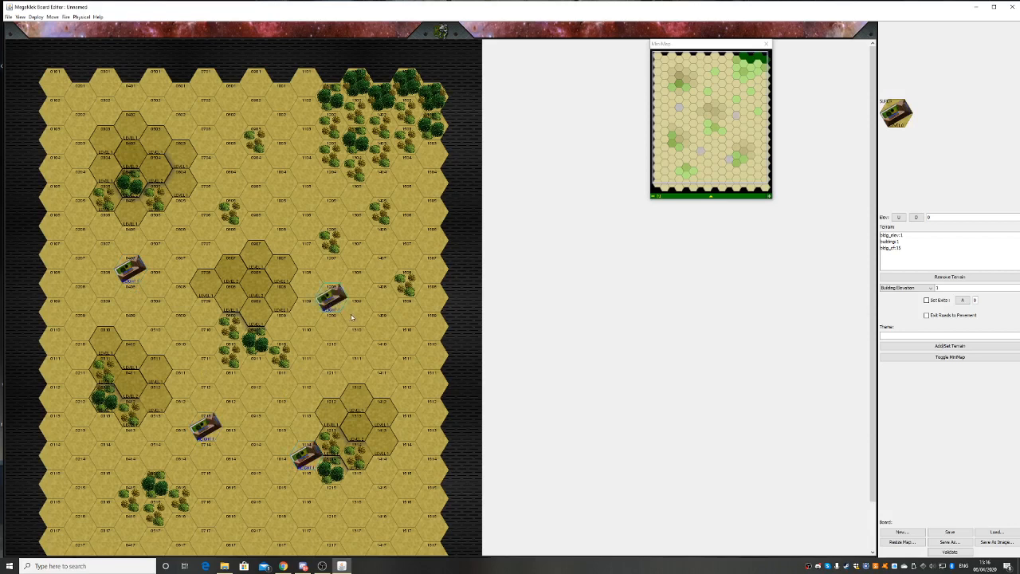
pyautogui.click(352, 318)
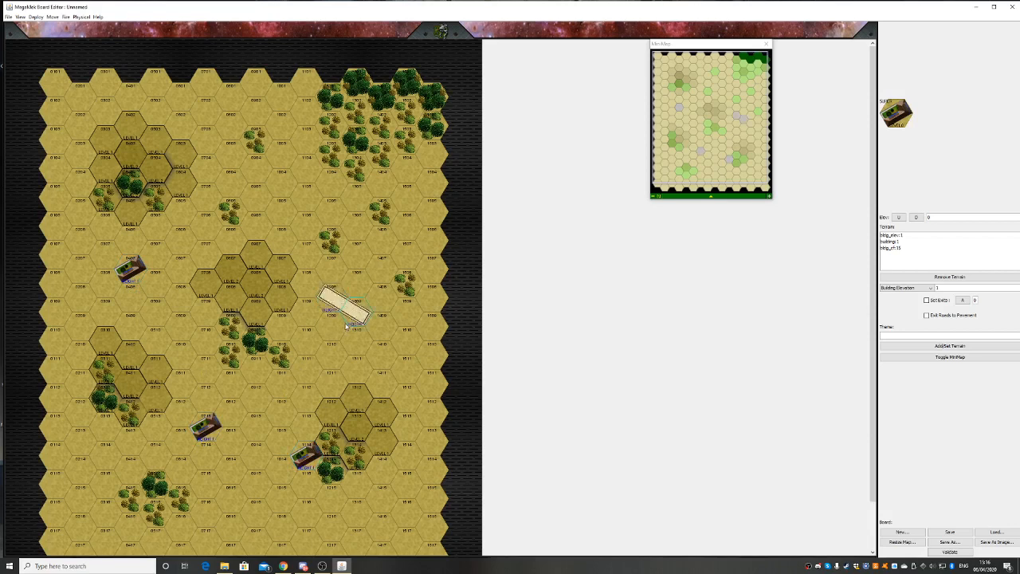
pyautogui.click(332, 326)
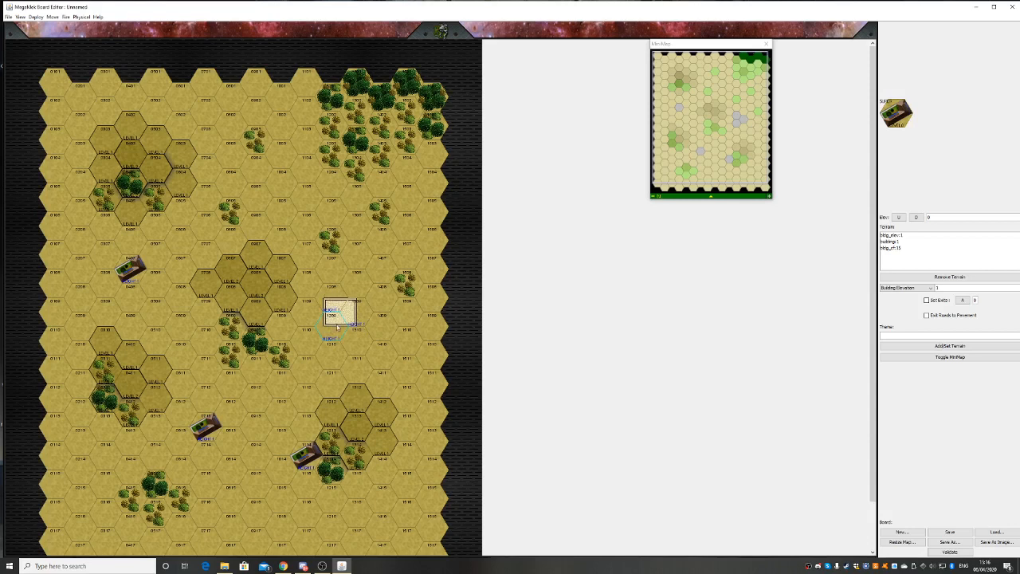
pyautogui.click(400, 355)
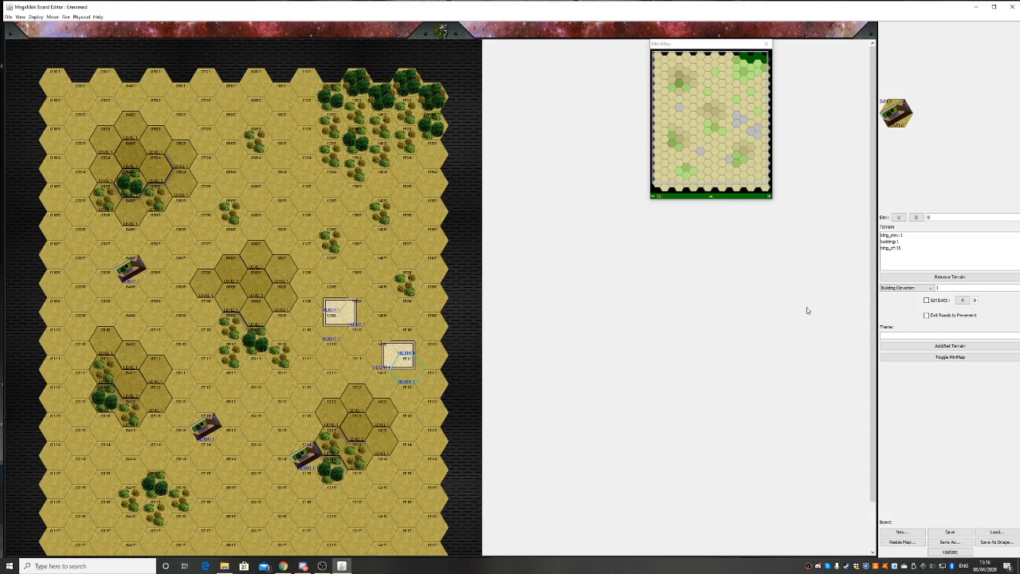
# Update the brush's Building level 1 terrain with Set Exits enabled and an exits value of 0
pyautogui.click(903, 291)
pyautogui.click(900, 302)
pyautogui.click(928, 300)
pyautogui.click(975, 300)
pyautogui.click(975, 301)
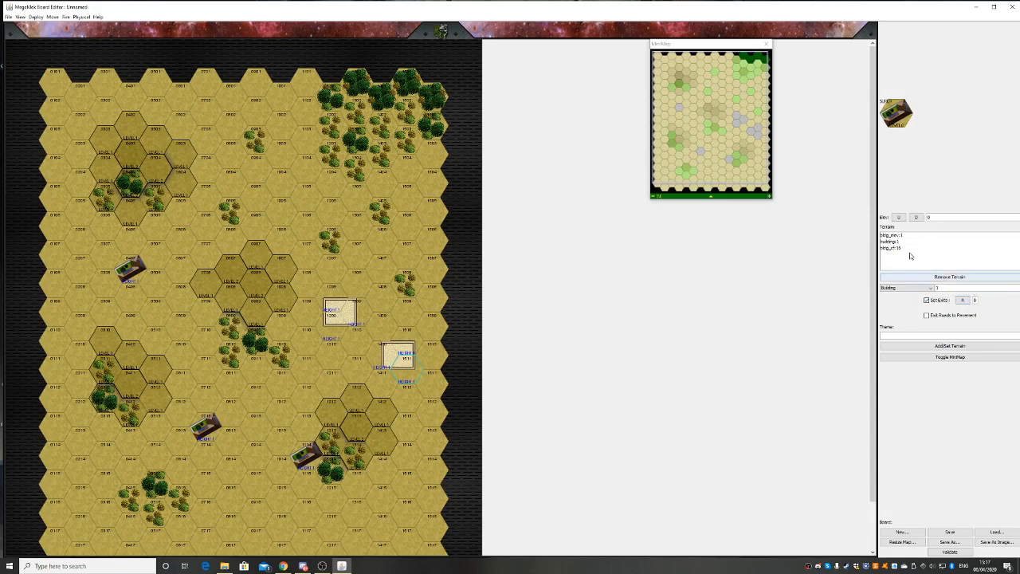
pyautogui.click(937, 348)
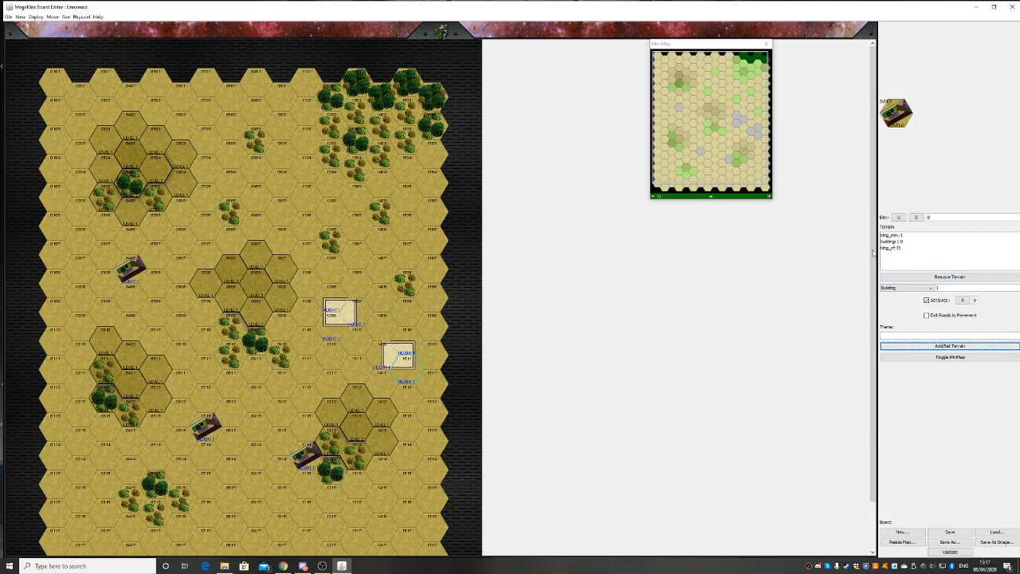
# Repaint hexes 1510, 1511 and 1410 with the exit-free buildings
pyautogui.click(411, 341)
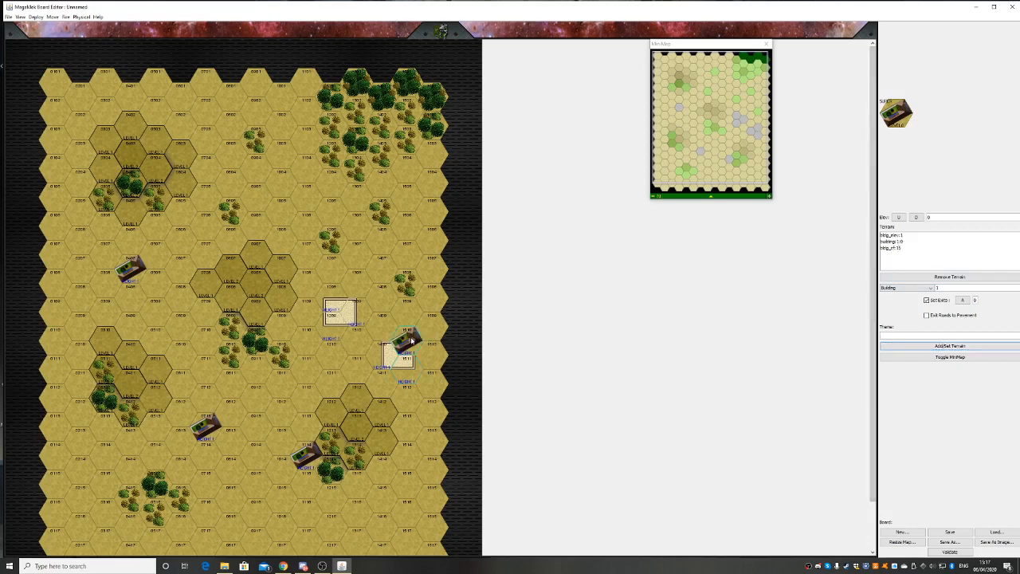
pyautogui.click(411, 372)
pyautogui.click(383, 360)
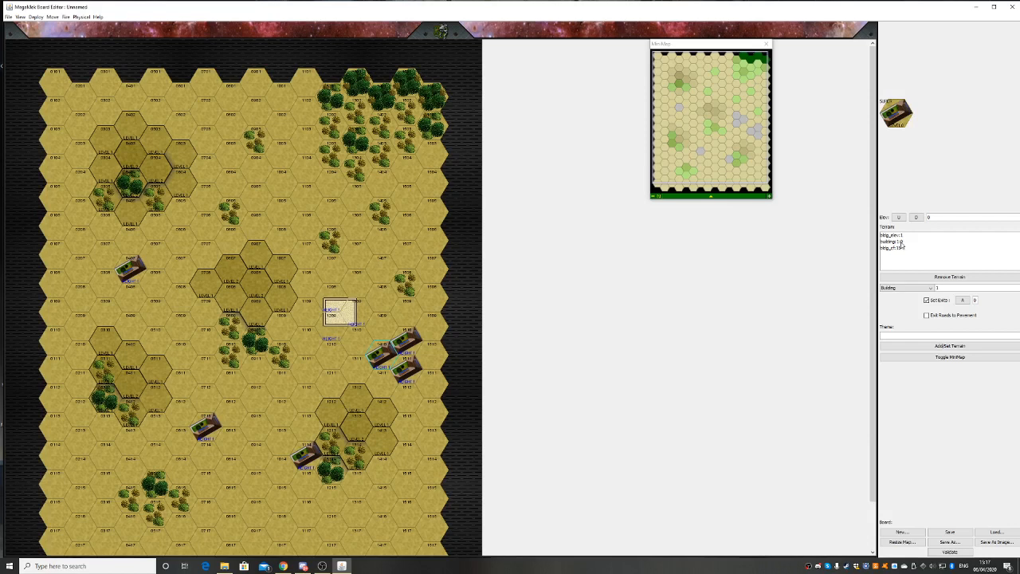
# Set the brush's Building terrain to level 2 with exits 0 and paint it on hexes 0602 and 0702
pyautogui.doubleClick(937, 289)
pyautogui.write('2')
pyautogui.click(941, 345)
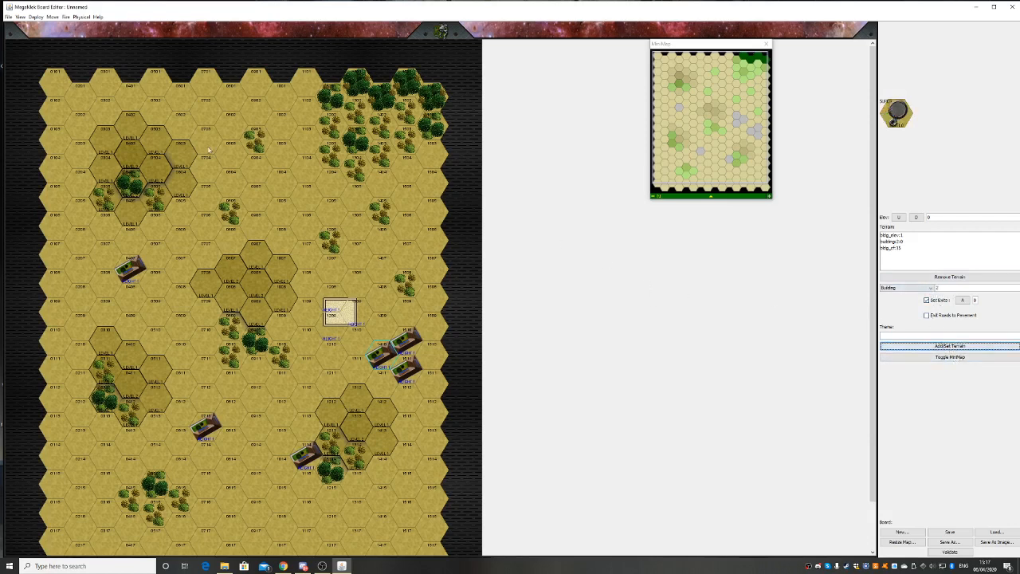
pyautogui.click(191, 118)
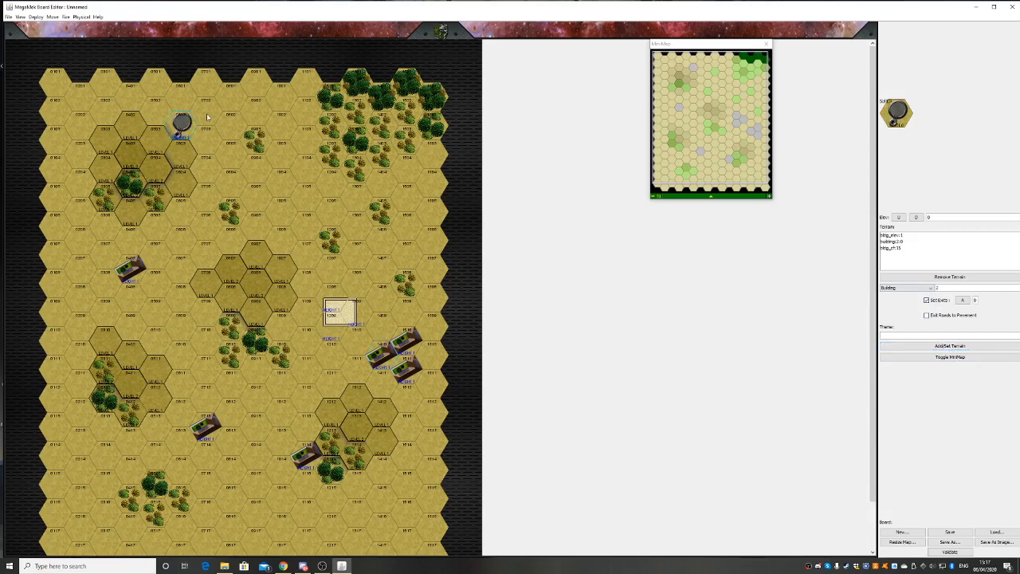
pyautogui.click(208, 118)
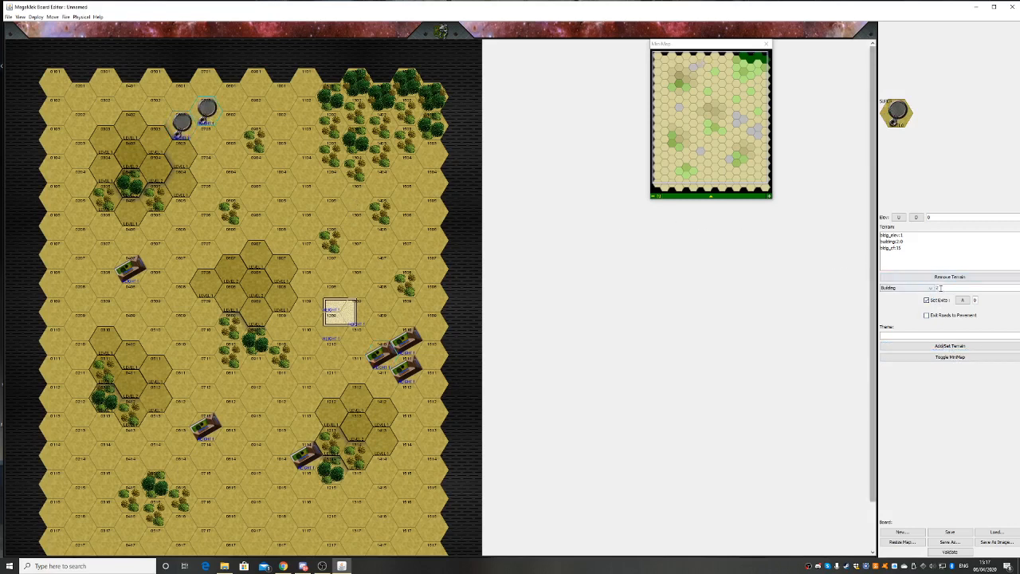
# Set the brush's Building terrain to level 3 with exits 0 and paint it on hexes 0815 and 0716
pyautogui.moveTo(942, 288); pyautogui.dragTo(932, 295)
pyautogui.write('3')
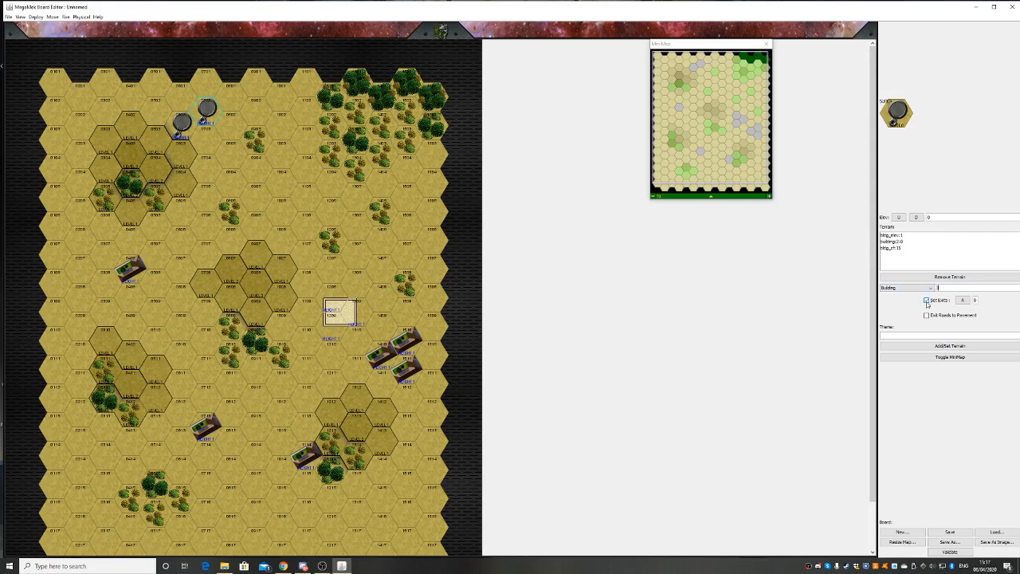
pyautogui.click(950, 346)
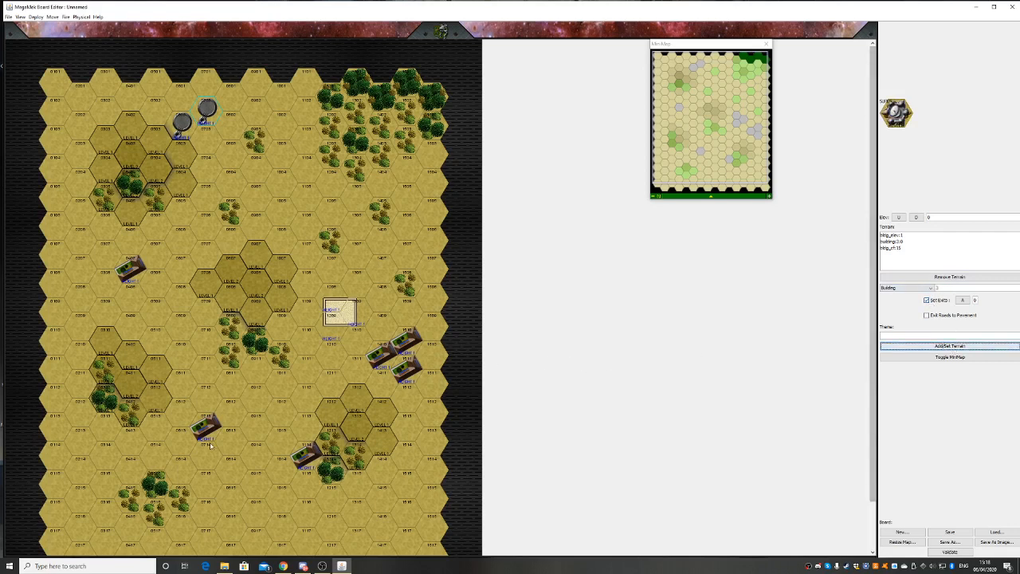
pyautogui.click(230, 501)
pyautogui.click(204, 513)
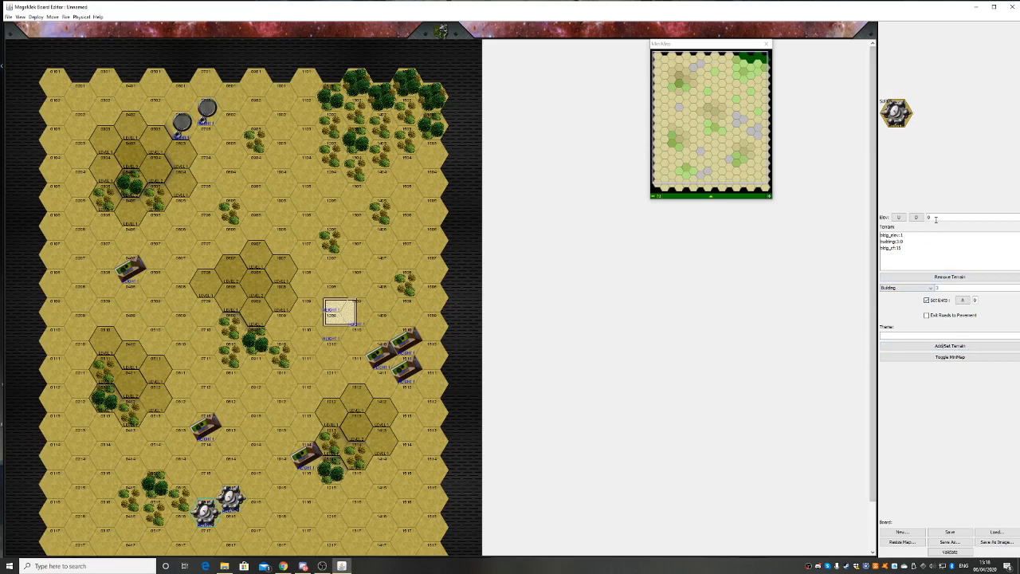
# Set the brush's Building terrain to level 4 with exits 0 and paint it on hexes 0509, 0409 and 0510
pyautogui.moveTo(944, 288); pyautogui.dragTo(933, 288)
pyautogui.write('4')
pyautogui.click(949, 346)
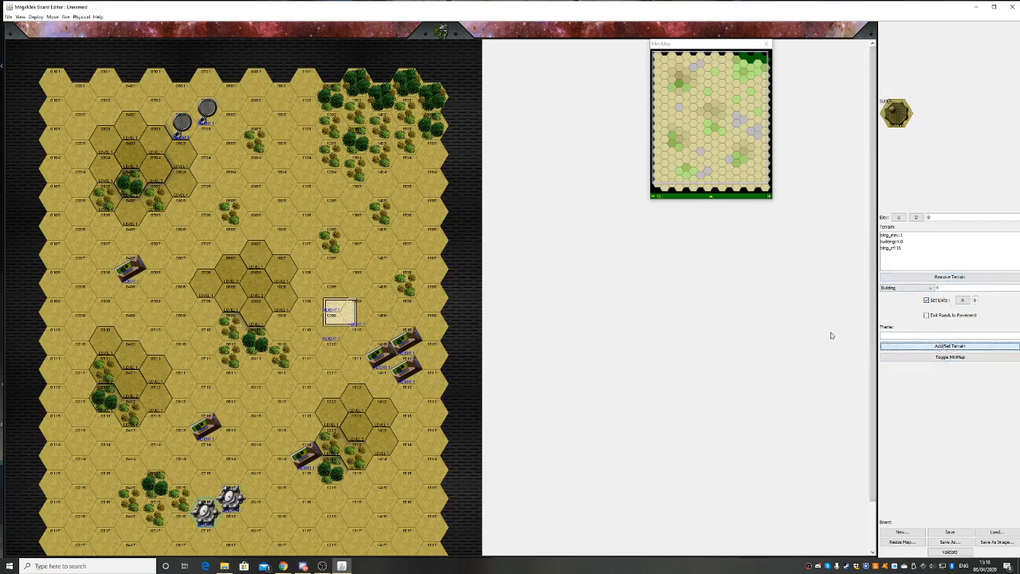
pyautogui.click(155, 313)
pyautogui.click(132, 326)
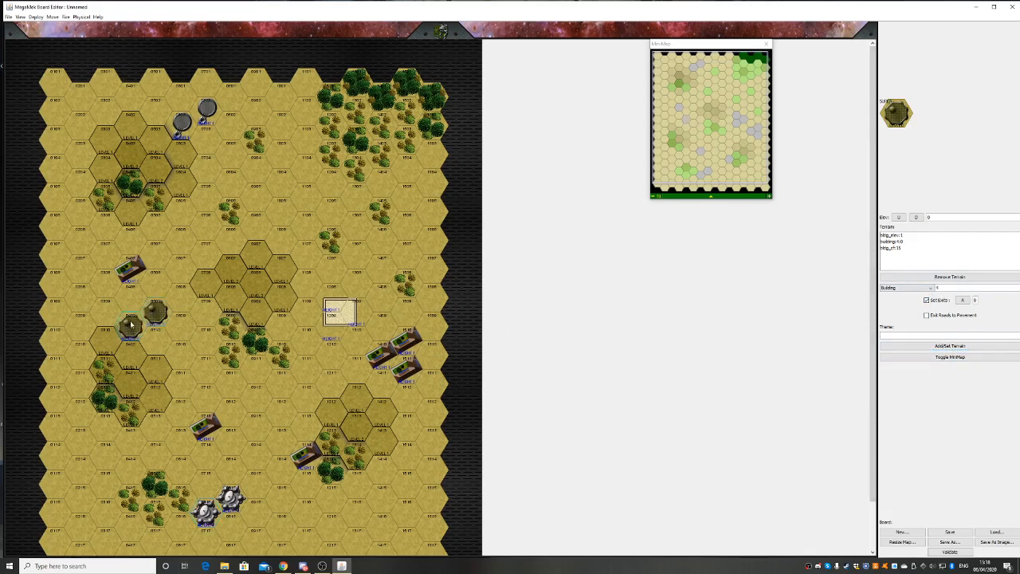
pyautogui.click(154, 344)
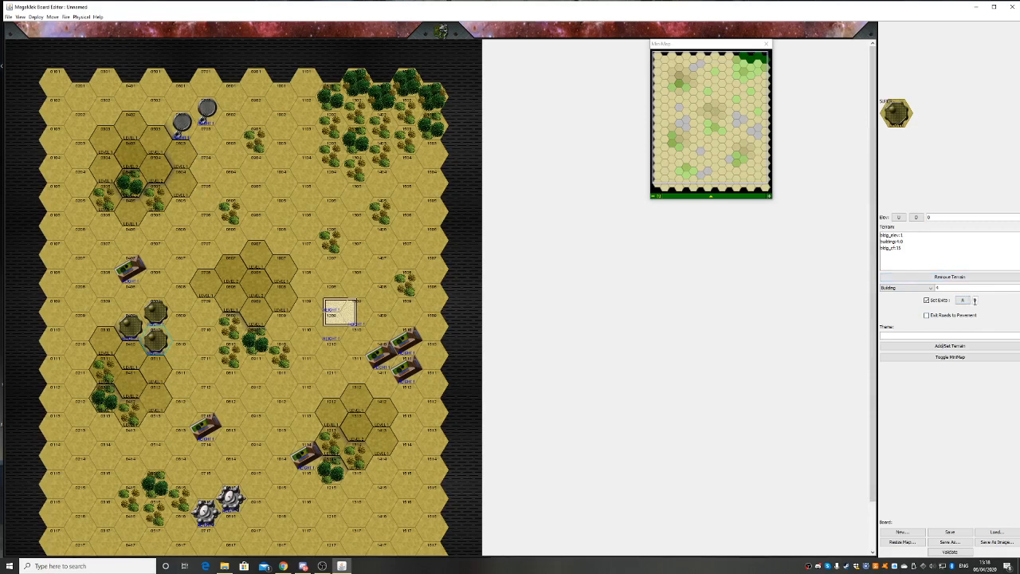
# Disable Set Exits for the level 4 Building terrain and paint a joined seven-hex building centred on hex 1004
pyautogui.click(929, 301)
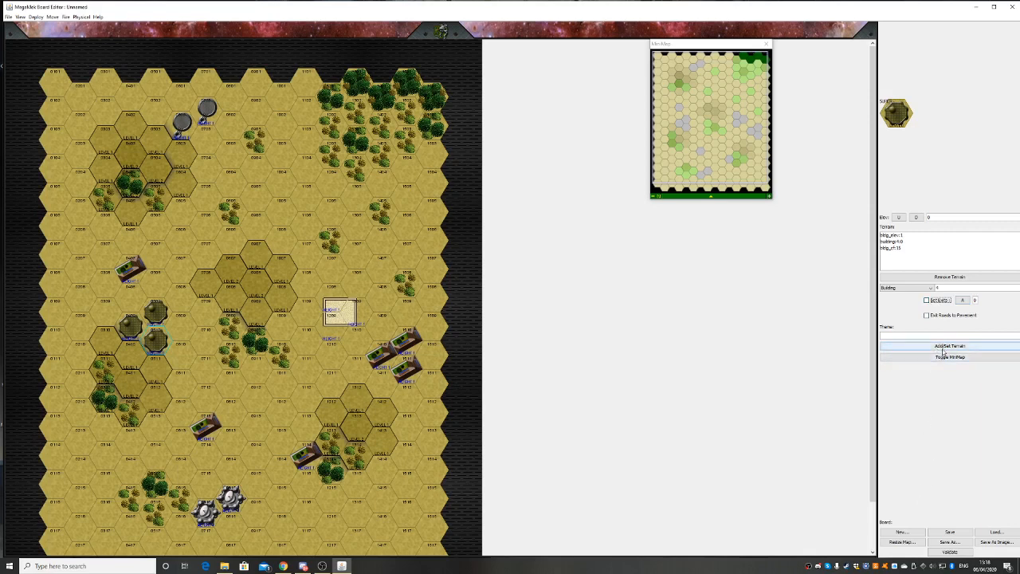
pyautogui.click(941, 347)
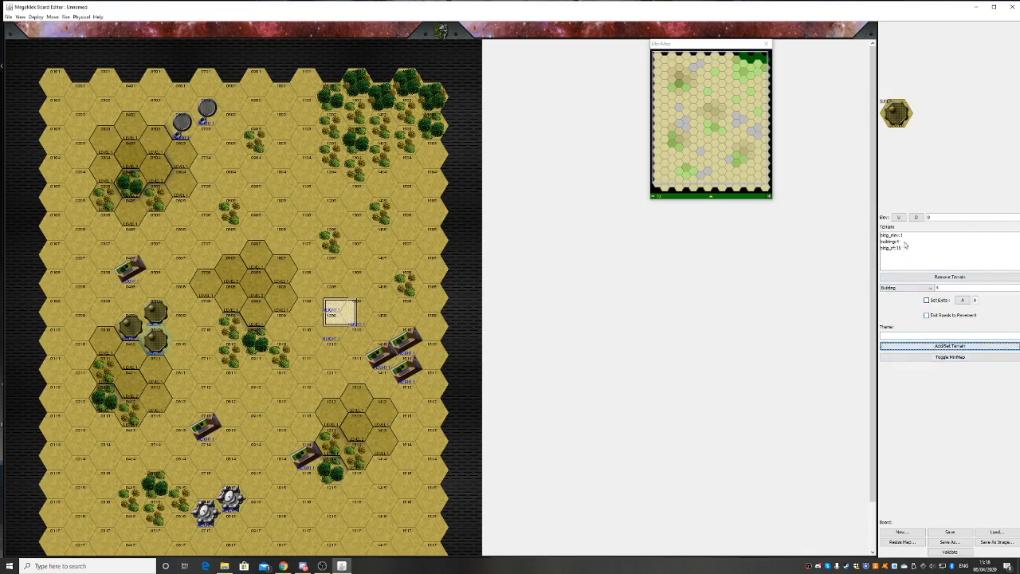
pyautogui.click(265, 193)
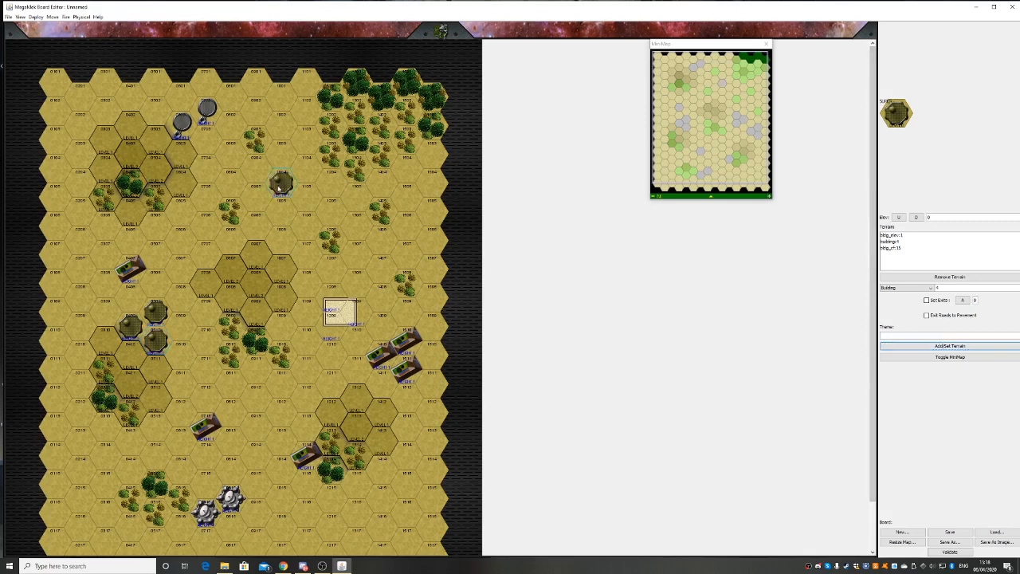
pyautogui.click(283, 209)
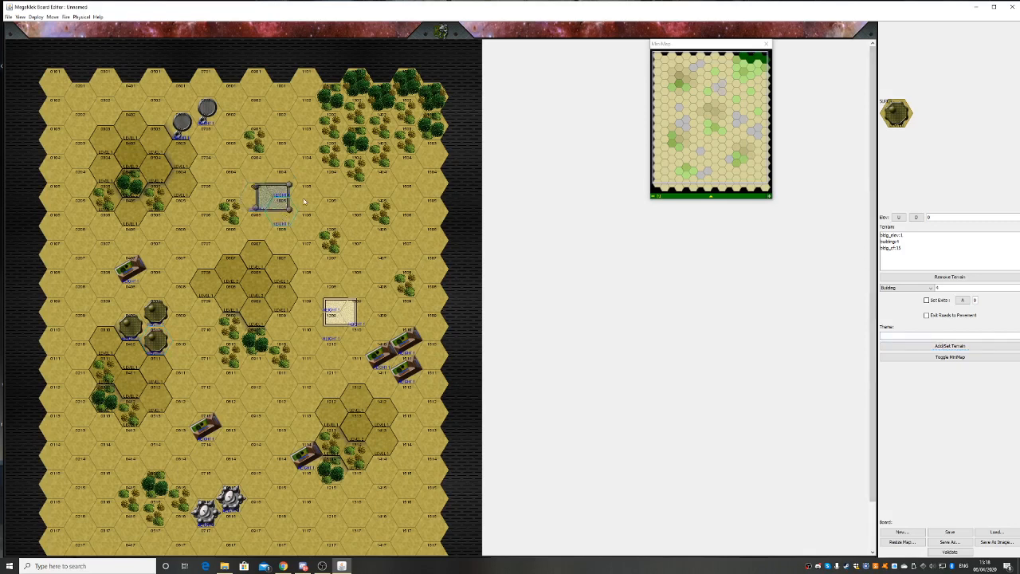
pyautogui.click(304, 205)
pyautogui.click(310, 182)
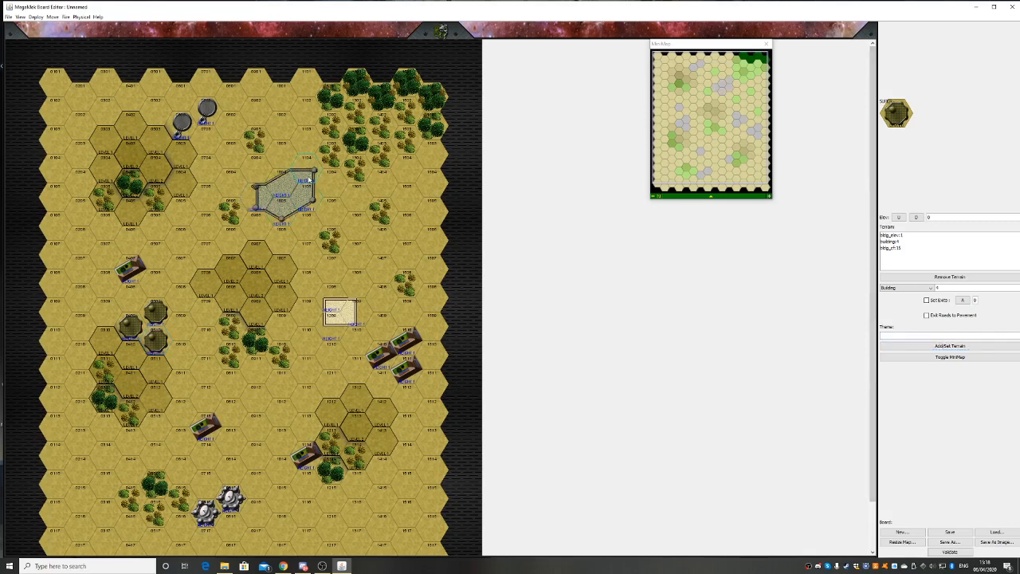
pyautogui.click(282, 163)
pyautogui.click(260, 202)
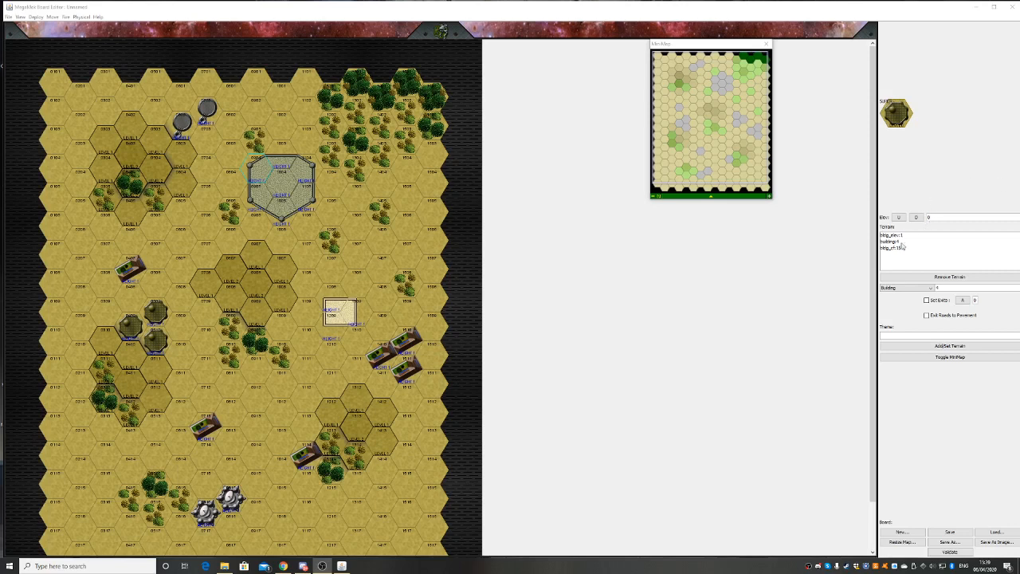
# Choose Water as the terrain type for the brush
pyautogui.click(910, 292)
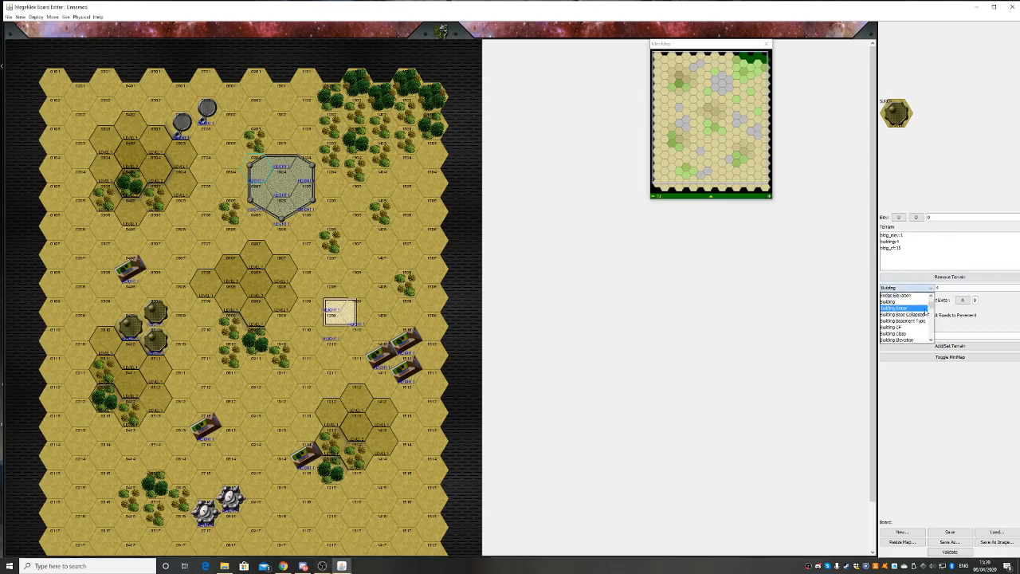
pyautogui.scroll(-3, 925, 325)
pyautogui.scroll(-2, 924, 326)
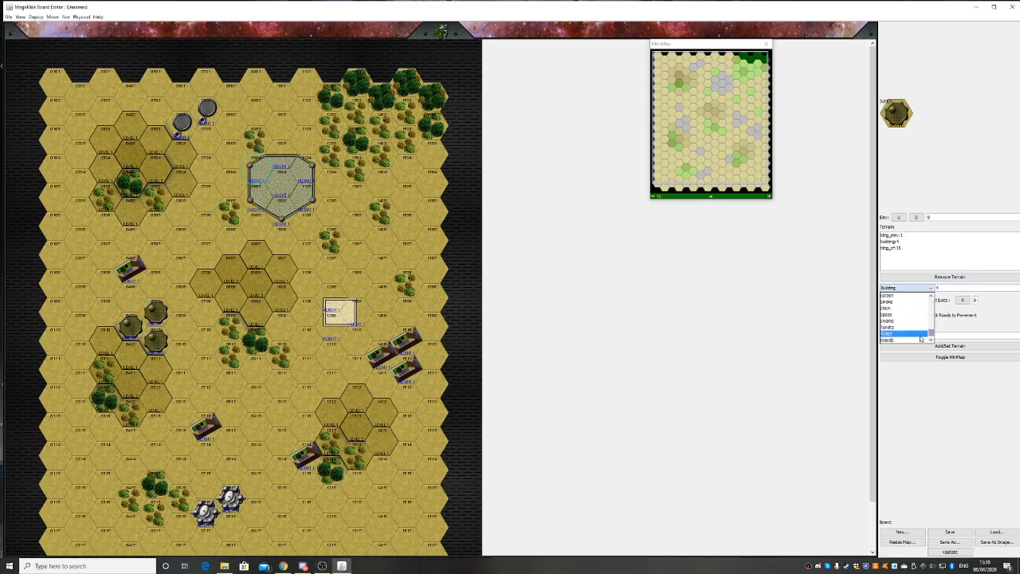
pyautogui.click(916, 337)
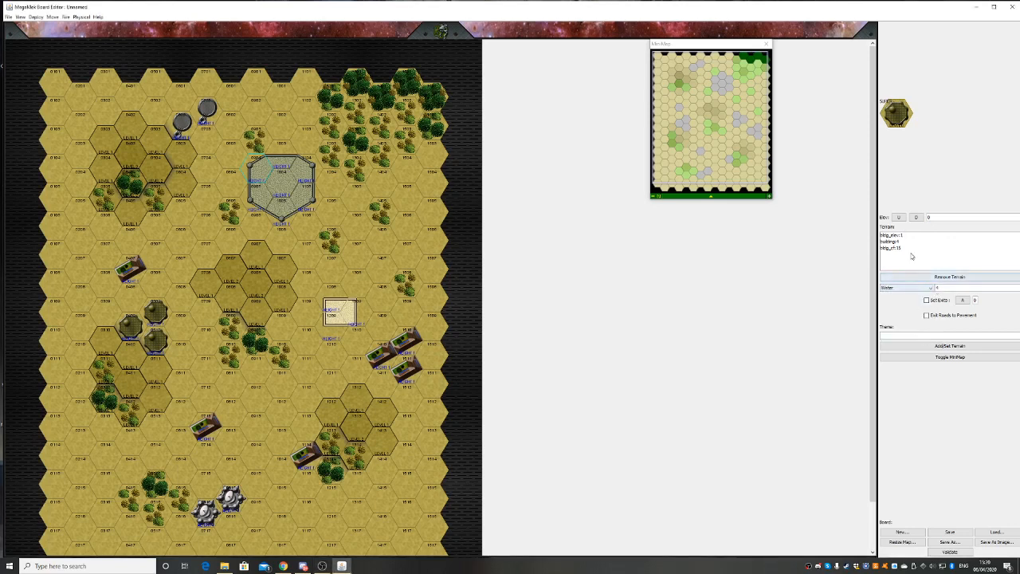
# Remove the building elevation, Building and building CF terrains from the brush
pyautogui.click(891, 237)
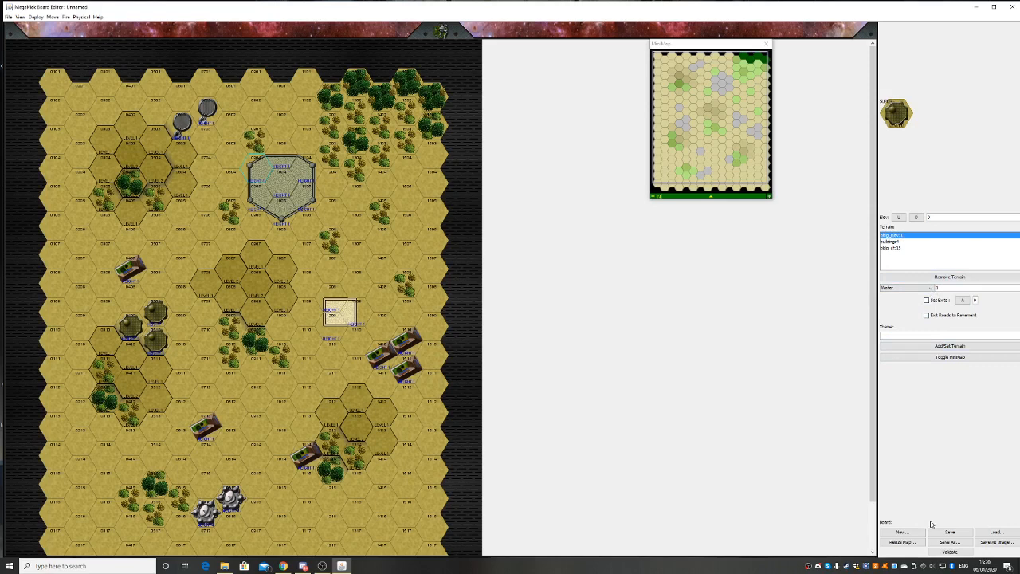
pyautogui.click(939, 279)
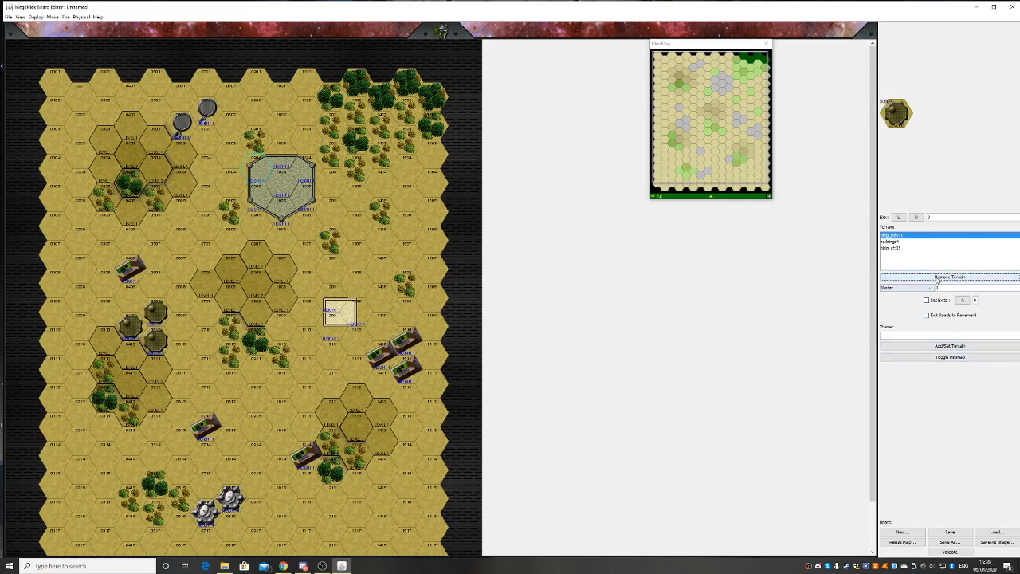
pyautogui.click(898, 236)
pyautogui.click(920, 276)
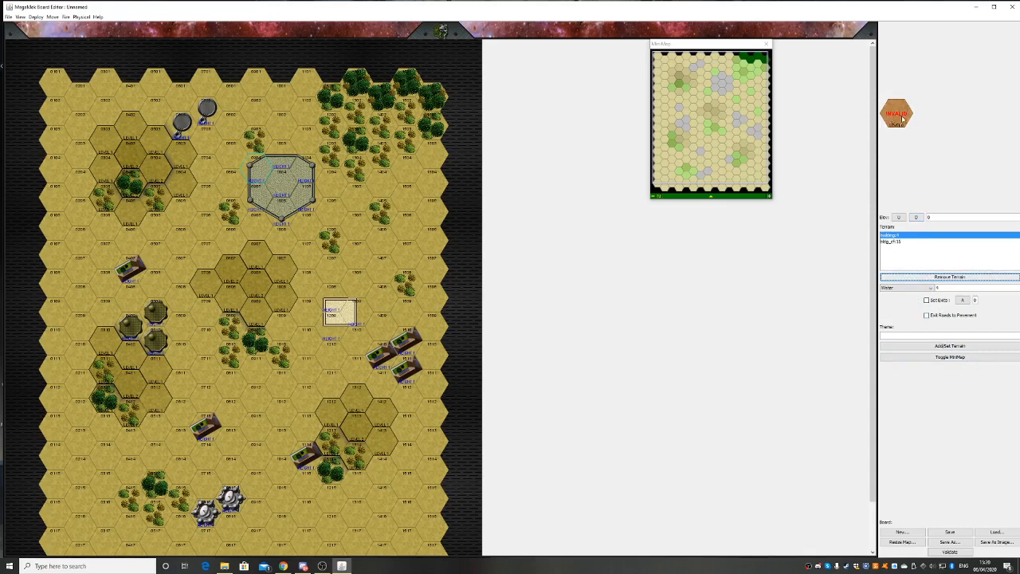
pyautogui.click(893, 238)
pyautogui.click(933, 277)
pyautogui.click(898, 237)
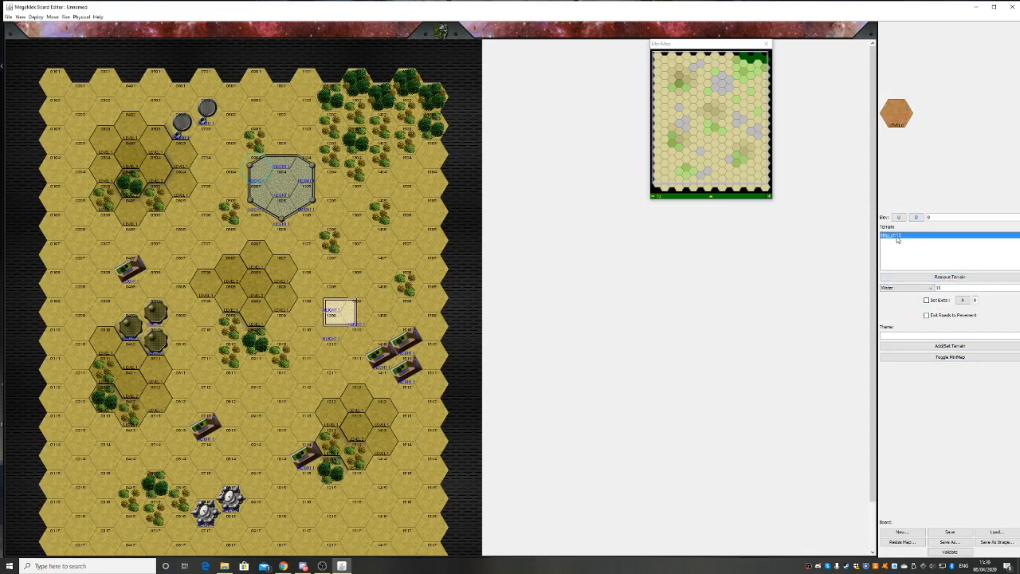
pyautogui.click(949, 276)
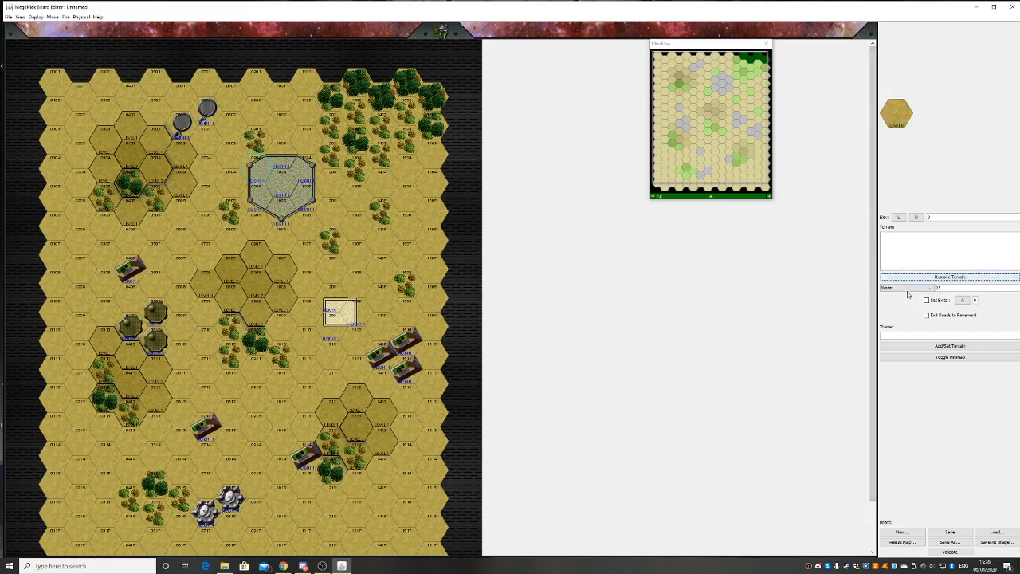
# Add Water level 1 to the brush and paint a pond on hexes 0912, 1012, 1112 and 1011
pyautogui.doubleClick(934, 287)
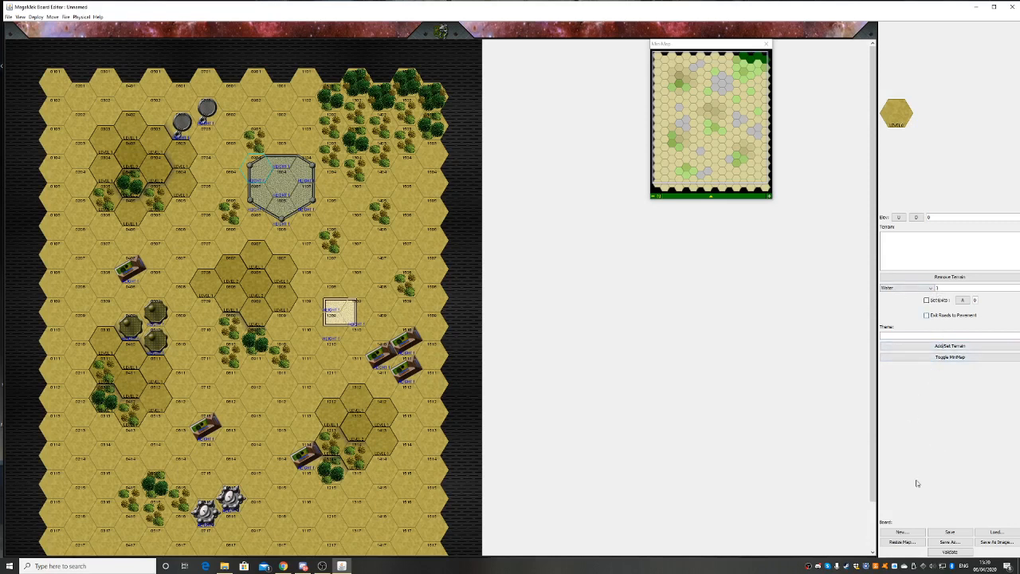
pyautogui.click(927, 346)
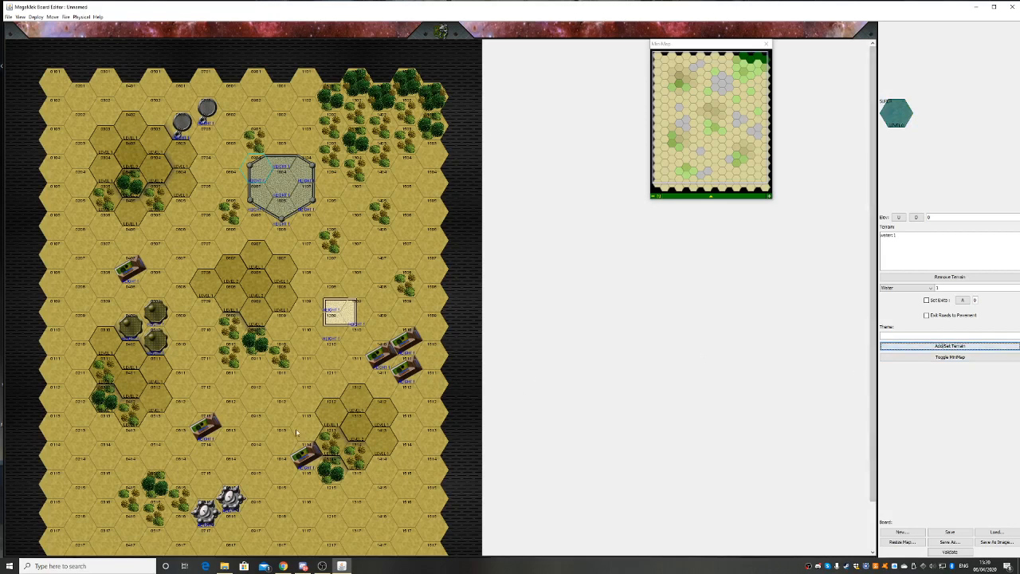
pyautogui.click(260, 405)
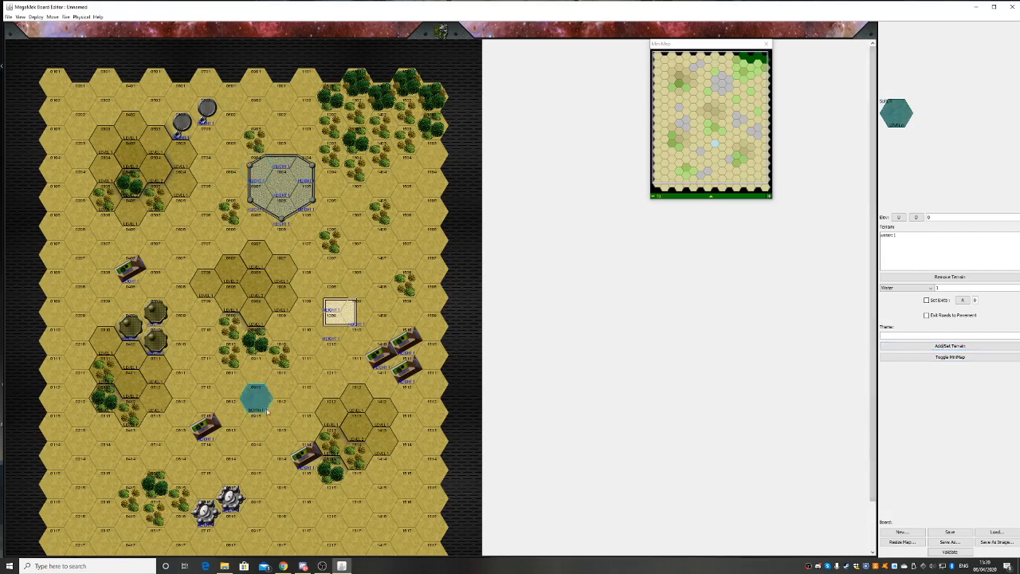
pyautogui.click(278, 415)
pyautogui.click(305, 400)
pyautogui.click(281, 386)
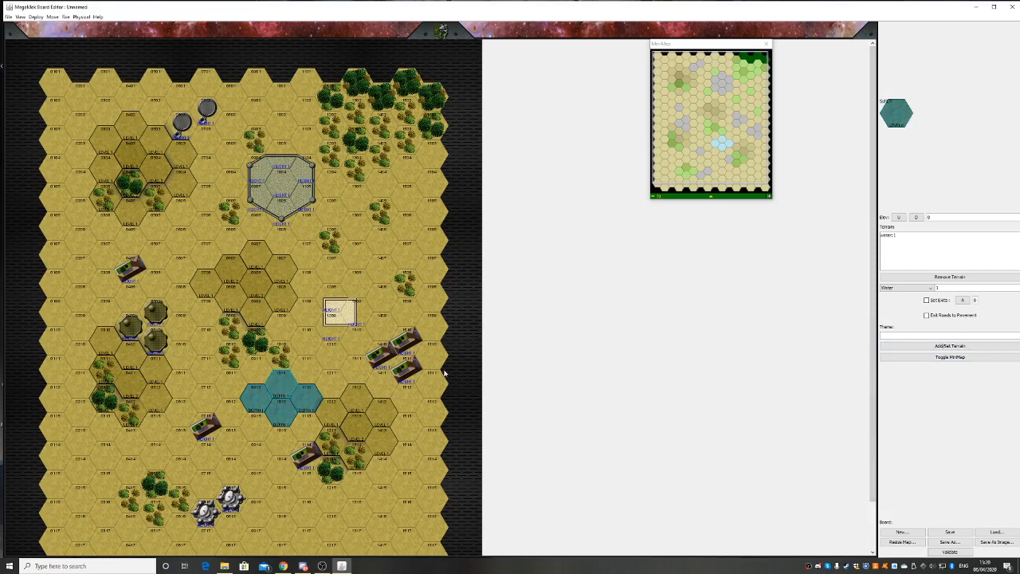
# Set the brush's Water terrain to level 2 and repaint hex 1011 with it
pyautogui.click(901, 236)
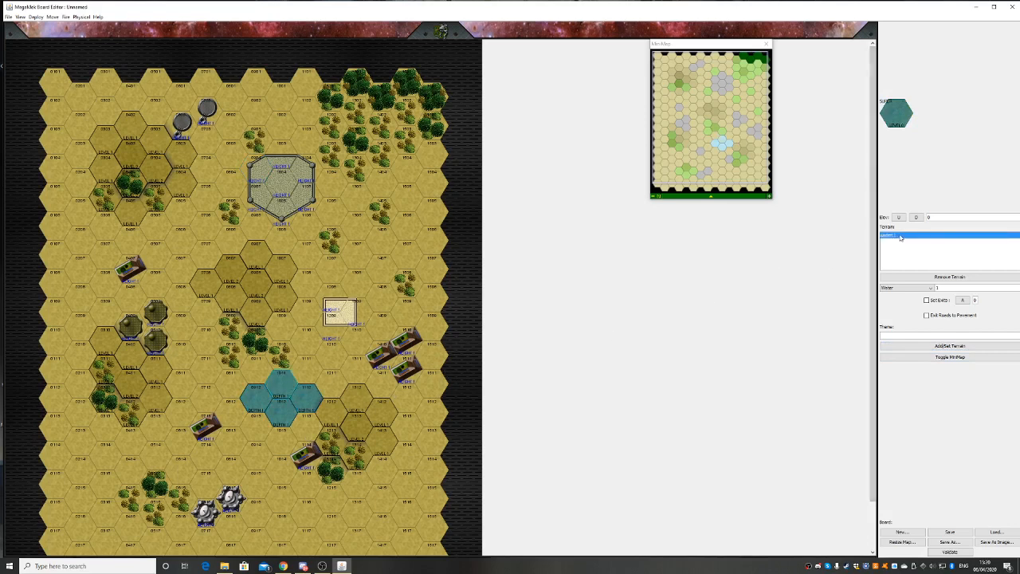
pyautogui.moveTo(945, 287); pyautogui.dragTo(924, 289)
pyautogui.write('2')
pyautogui.click(950, 349)
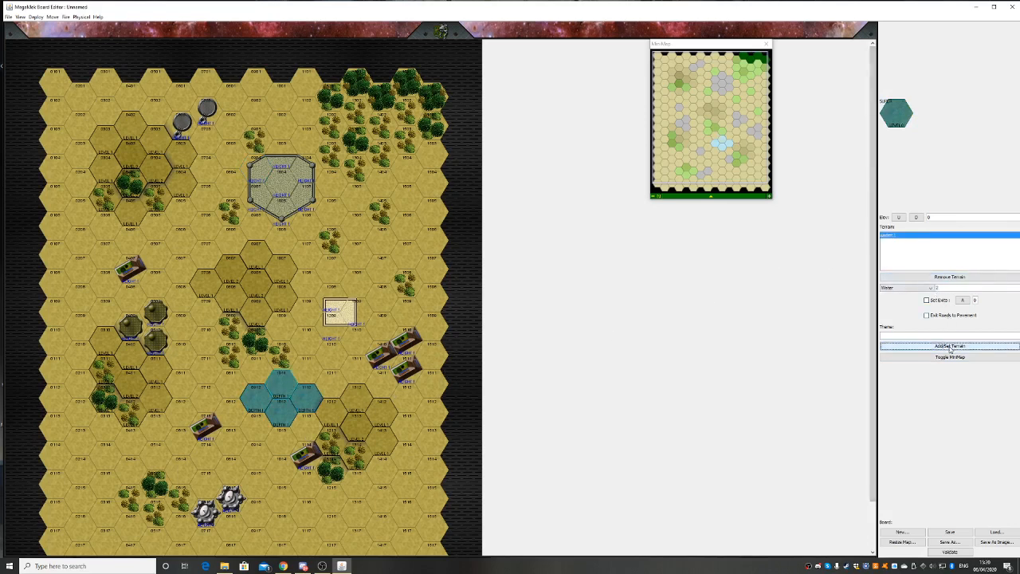
pyautogui.click(289, 395)
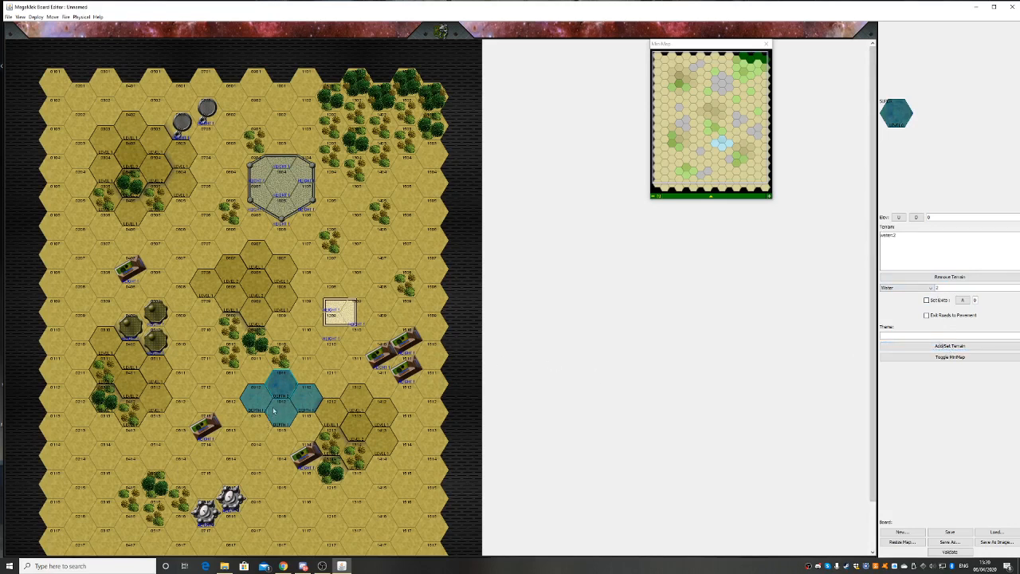
pyautogui.moveTo(276, 410)
# Replace the brush's Water terrain with Rough terrain at level 2
pyautogui.click(923, 289)
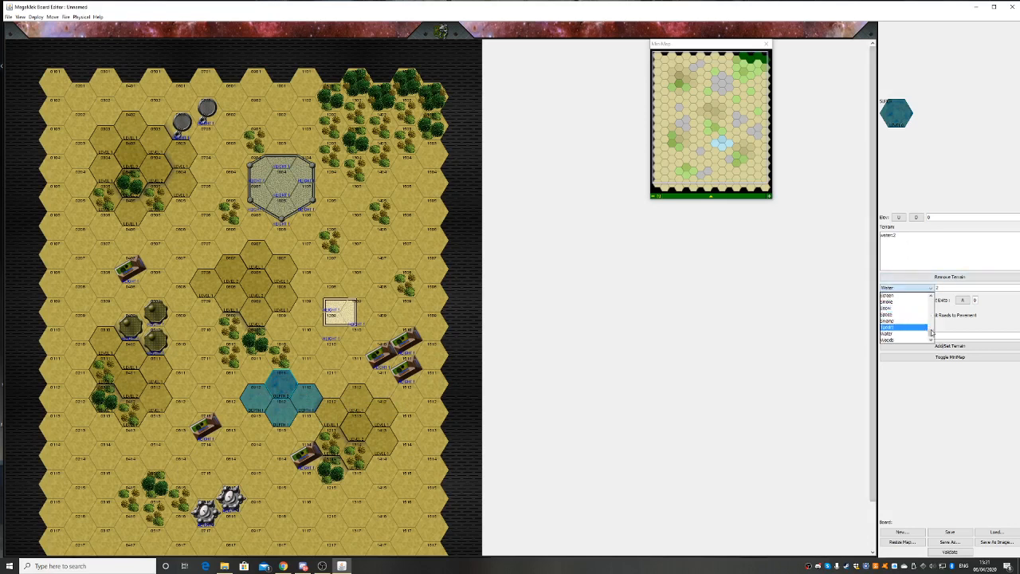
pyautogui.scroll(1, 931, 332)
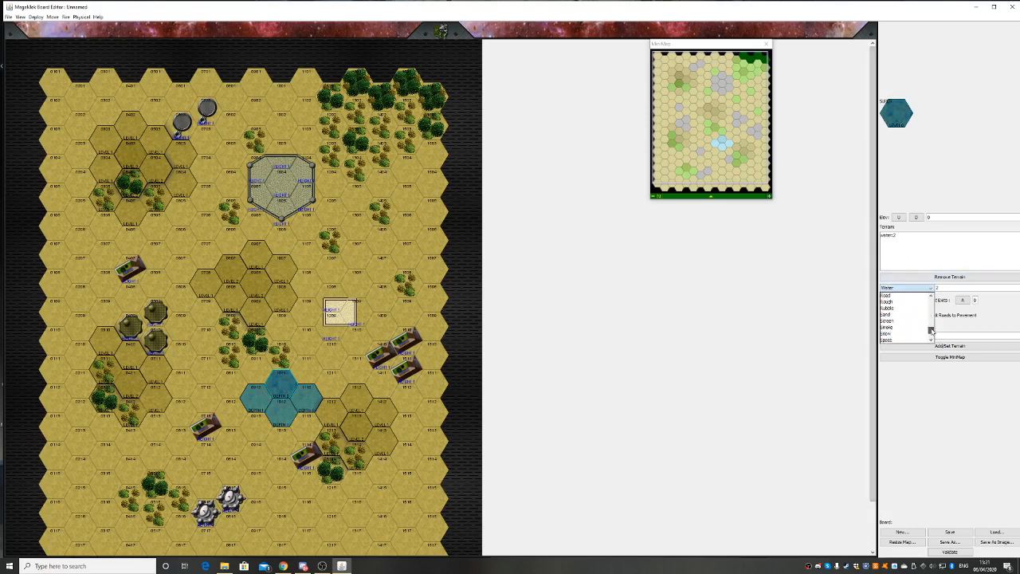
pyautogui.scroll(1, 931, 330)
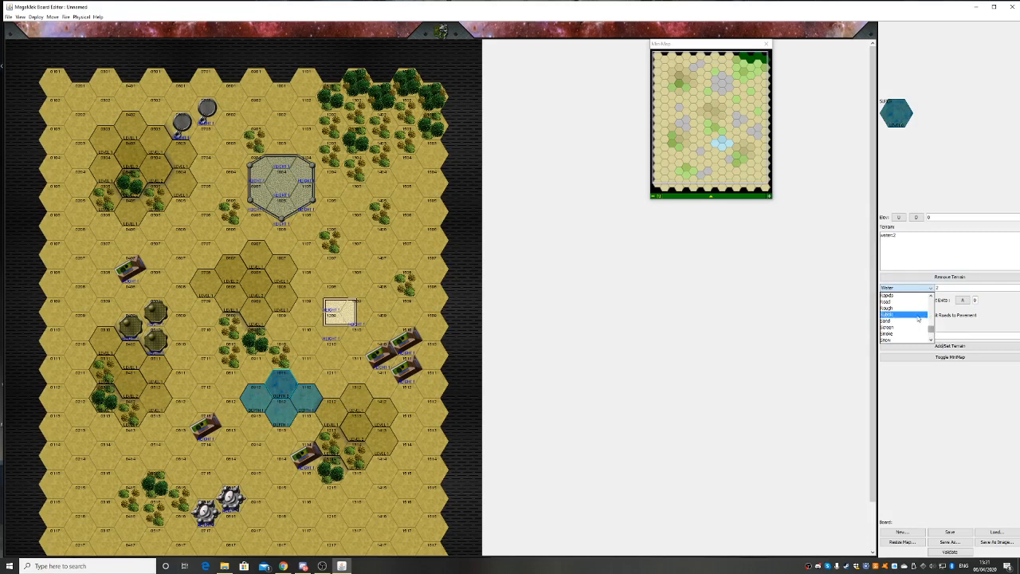
pyautogui.click(911, 309)
pyautogui.moveTo(947, 288); pyautogui.dragTo(934, 294)
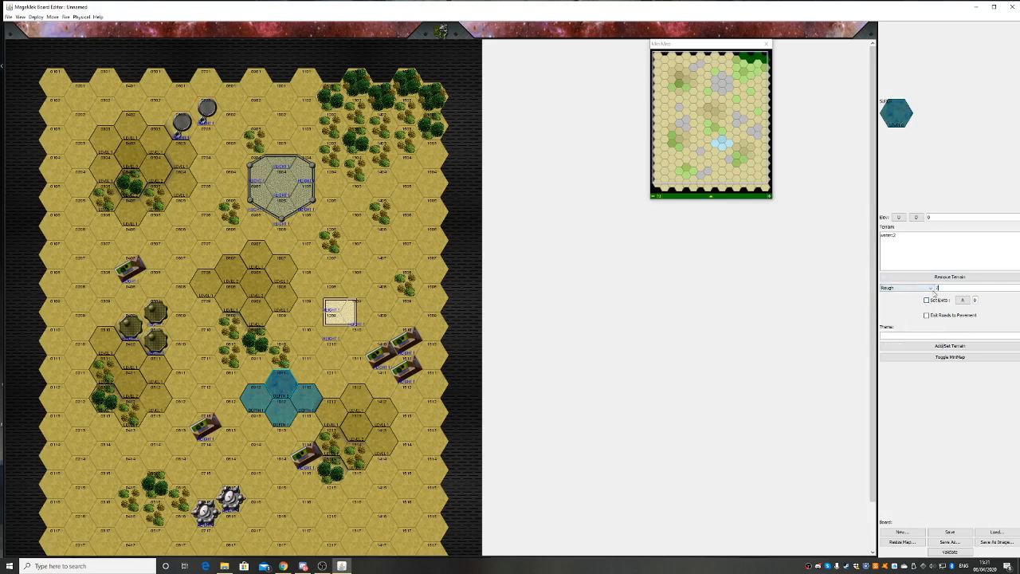
pyautogui.write('1')
pyautogui.click(892, 236)
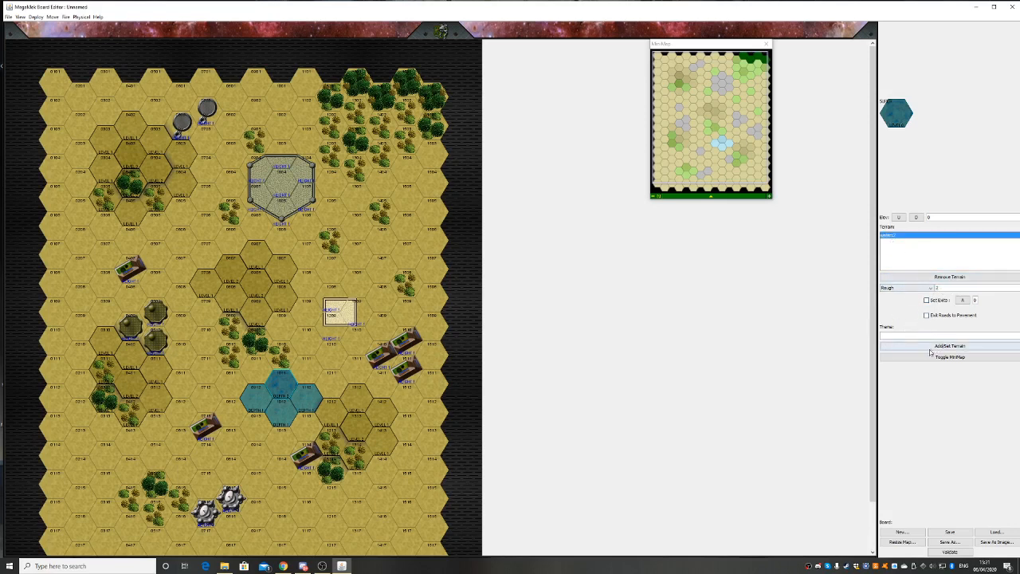
pyautogui.click(917, 277)
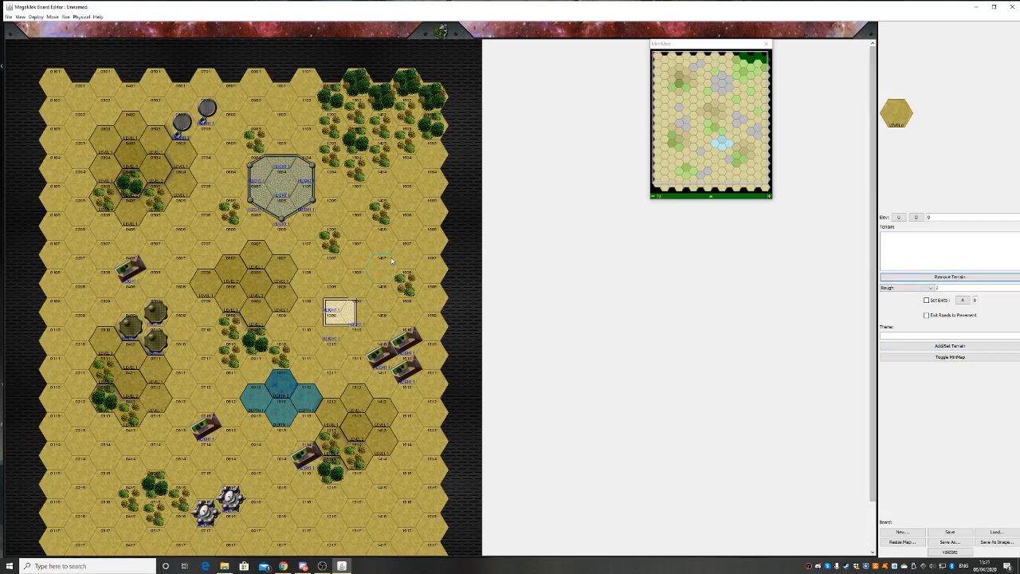
pyautogui.click(949, 346)
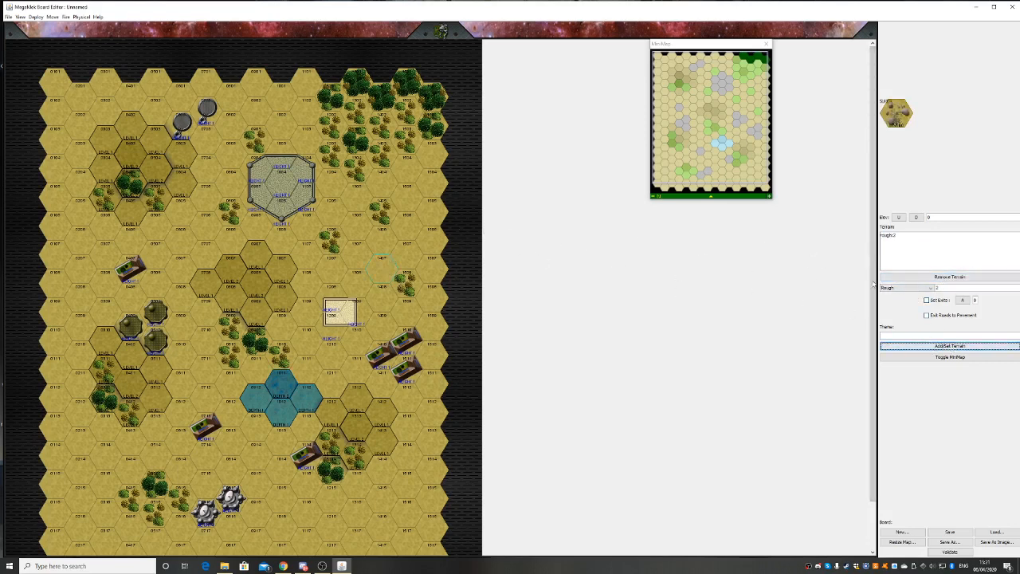
# Set the brush's Rough terrain to level 1 and paint hexes 1406, 0706, 0206 and 0209 with it
pyautogui.moveTo(953, 289); pyautogui.dragTo(930, 298)
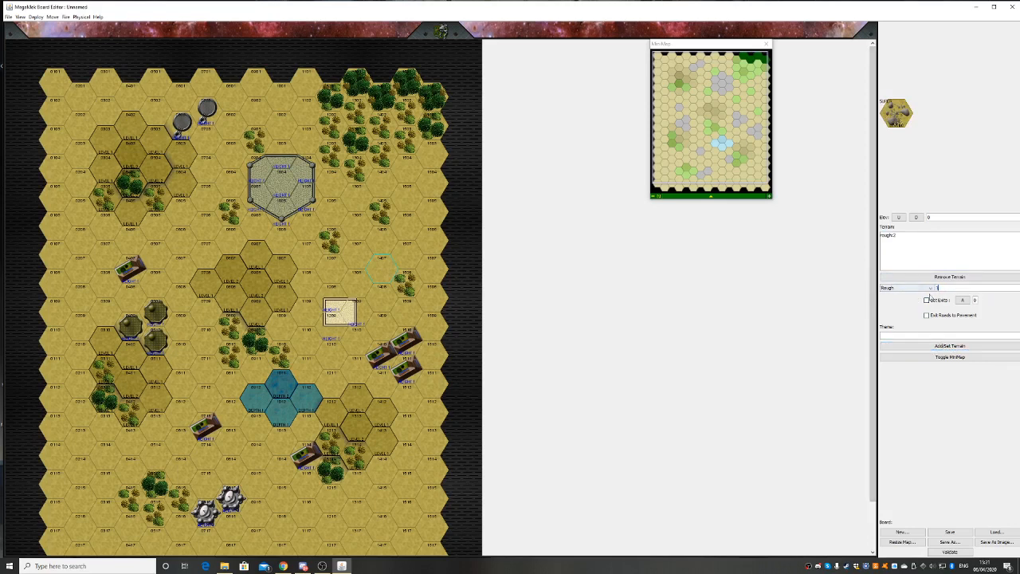
pyautogui.click(947, 347)
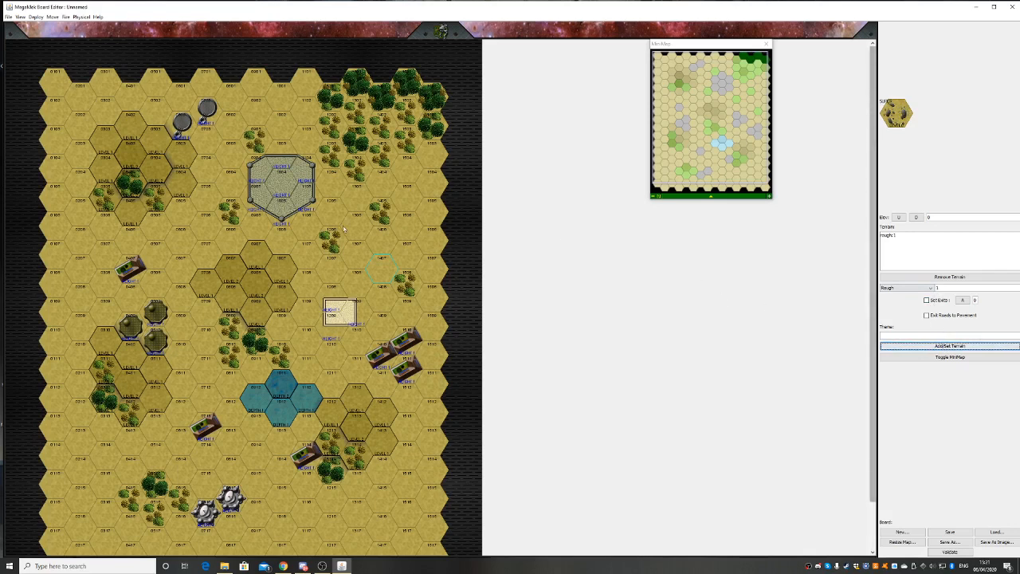
pyautogui.click(373, 241)
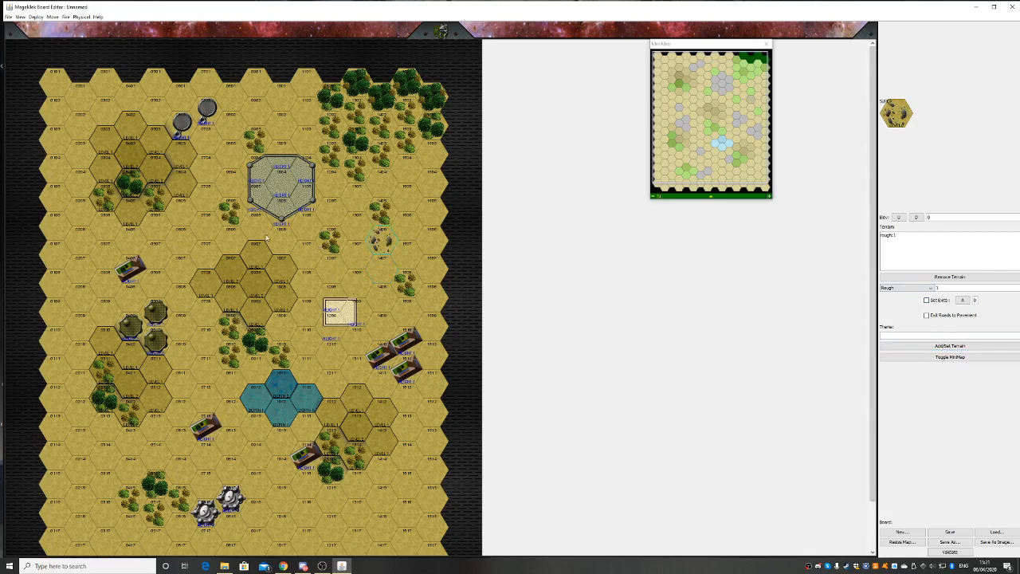
pyautogui.click(209, 231)
pyautogui.click(74, 247)
pyautogui.click(77, 333)
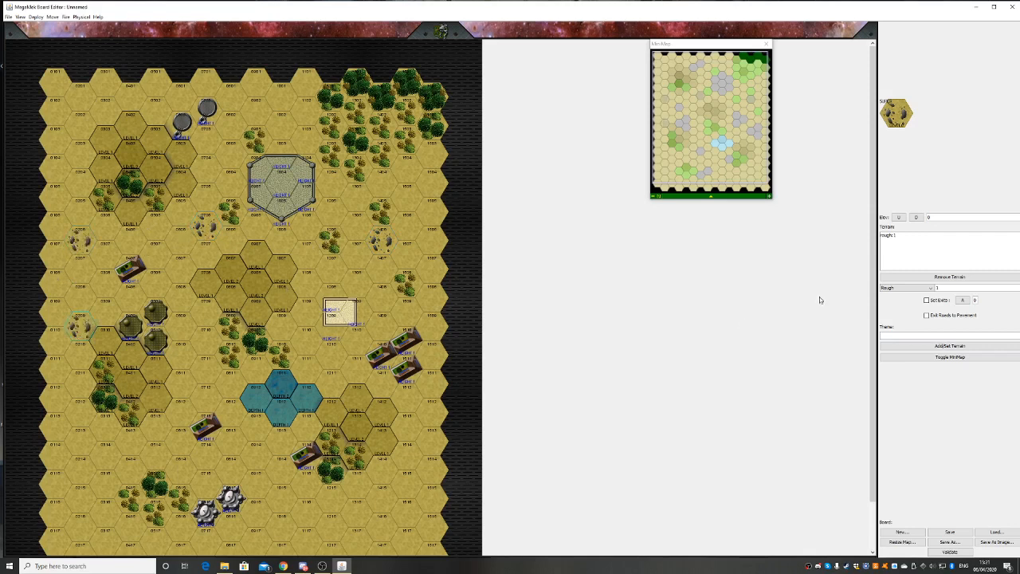
# Replace the brush's Rough terrain with Rubble level 1 and paint hex 1407 with it
pyautogui.click(908, 288)
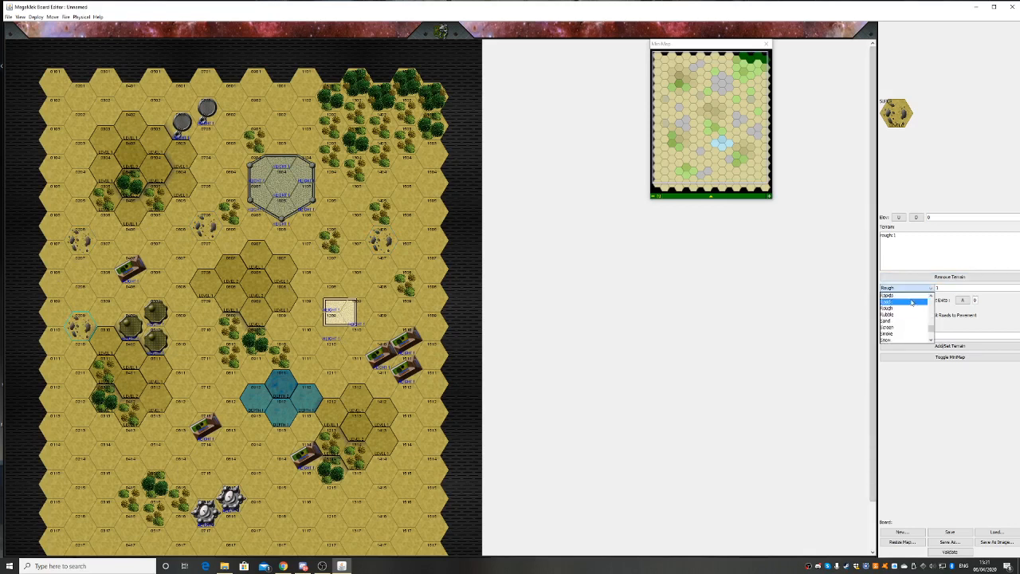
pyautogui.click(908, 314)
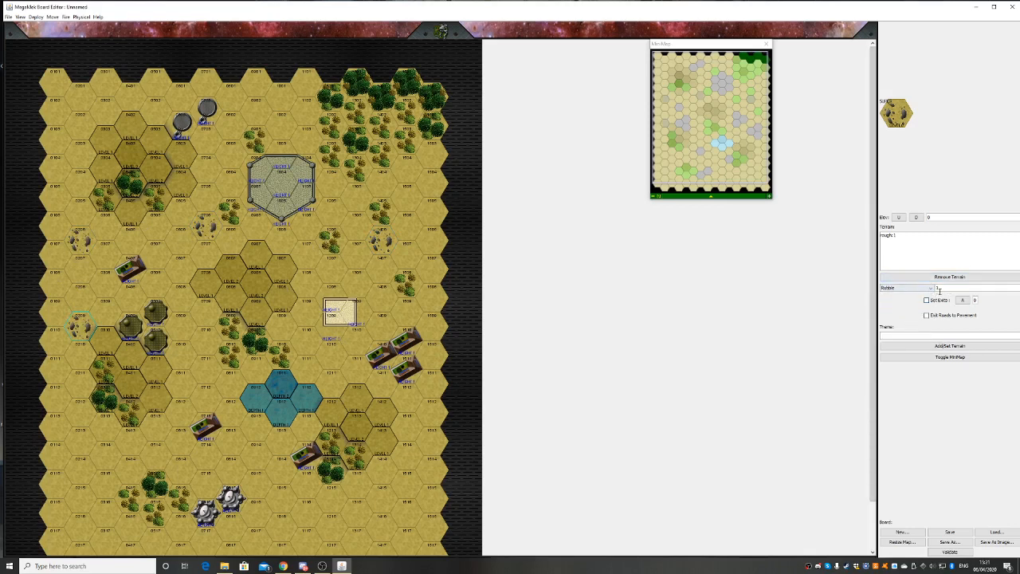
pyautogui.click(956, 346)
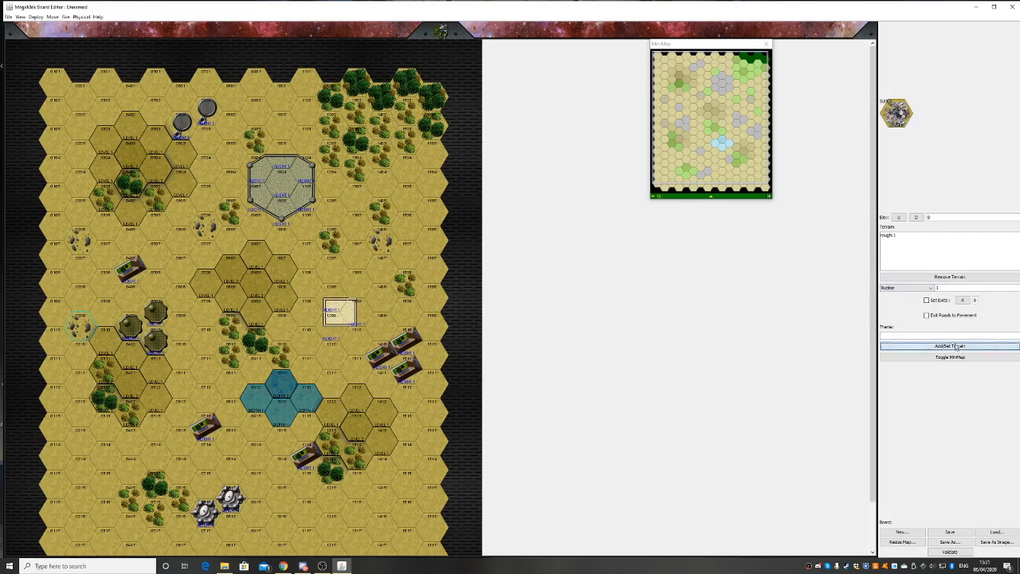
pyautogui.click(906, 236)
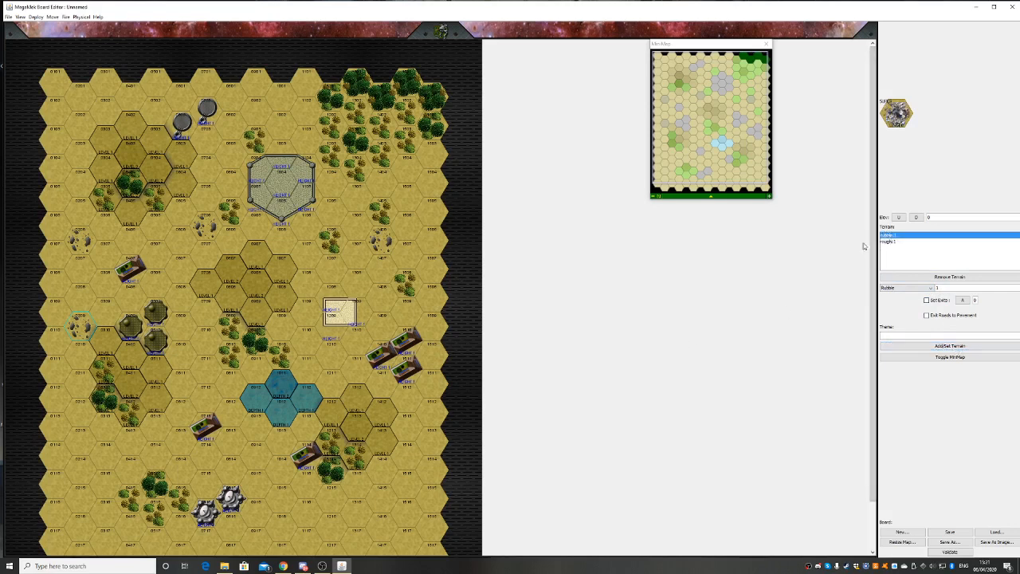
pyautogui.click(924, 276)
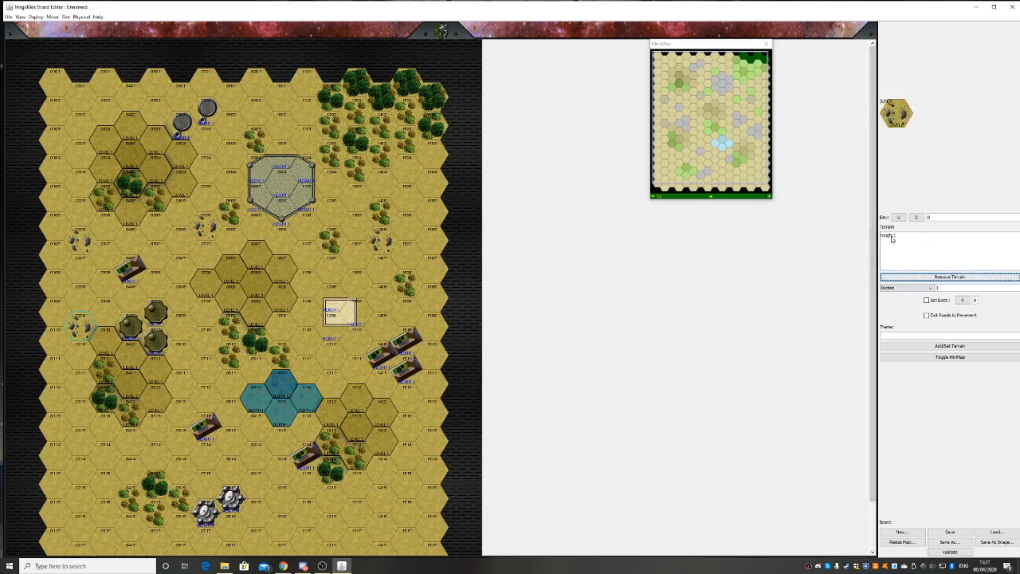
pyautogui.click(890, 237)
pyautogui.click(926, 278)
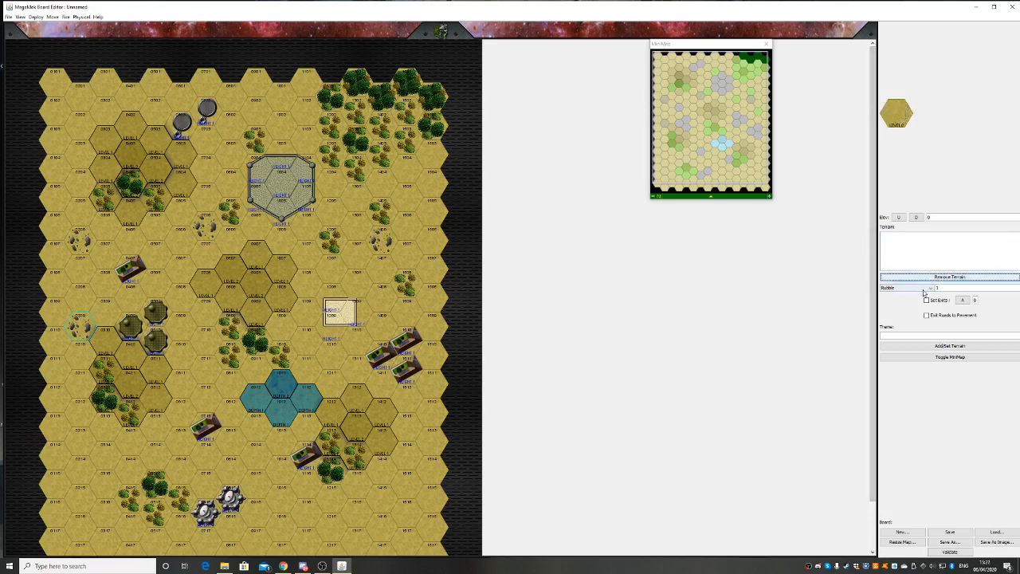
pyautogui.click(949, 346)
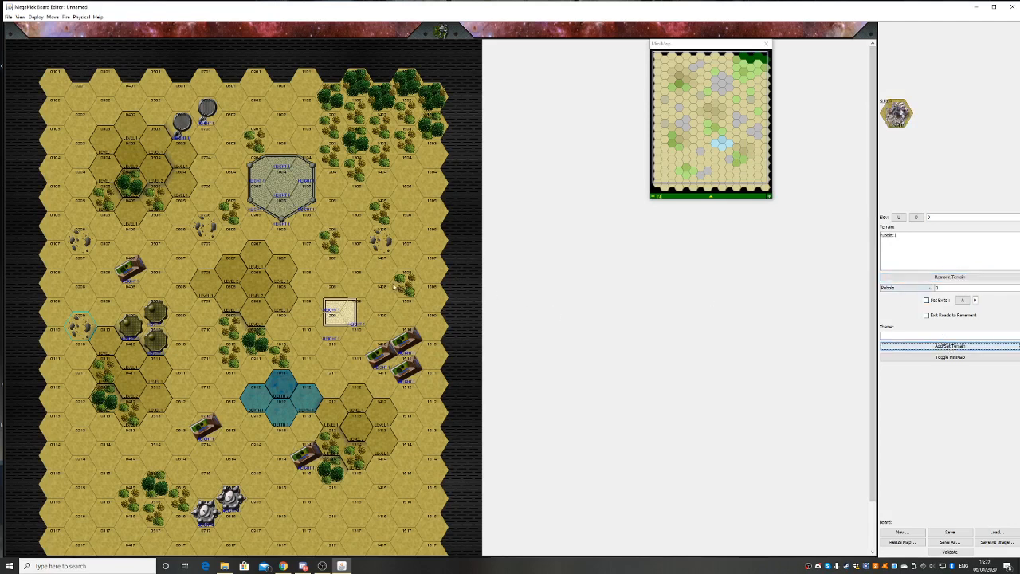
pyautogui.click(382, 269)
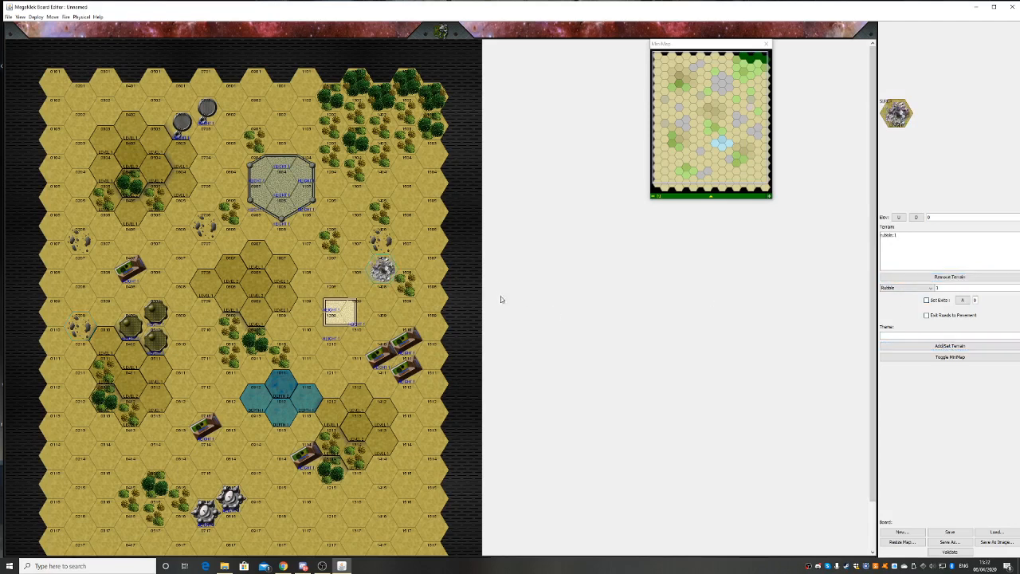
# Set the brush's Rubble terrain to level 2 and paint hex 0606 with it
pyautogui.doubleClick(942, 288)
pyautogui.write('2')
pyautogui.click(941, 346)
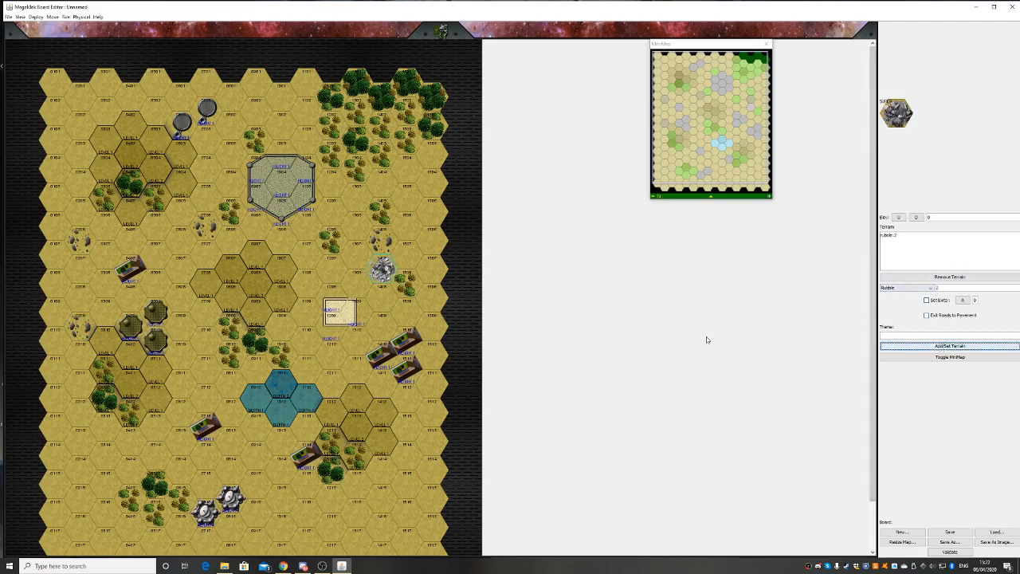
pyautogui.click(173, 243)
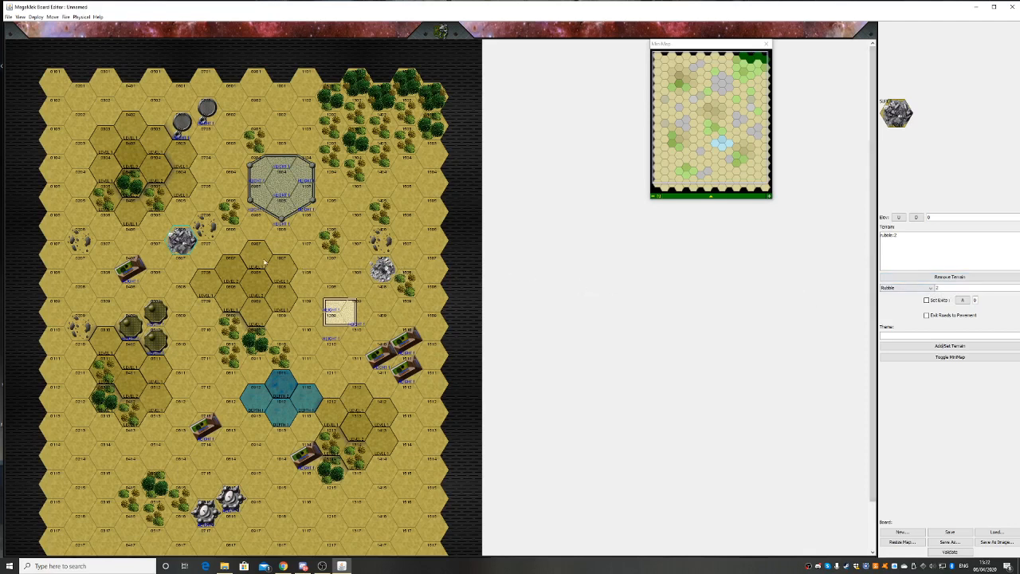
# Choose Road as the terrain type and remove the Rubble terrain from the brush
pyautogui.click(923, 288)
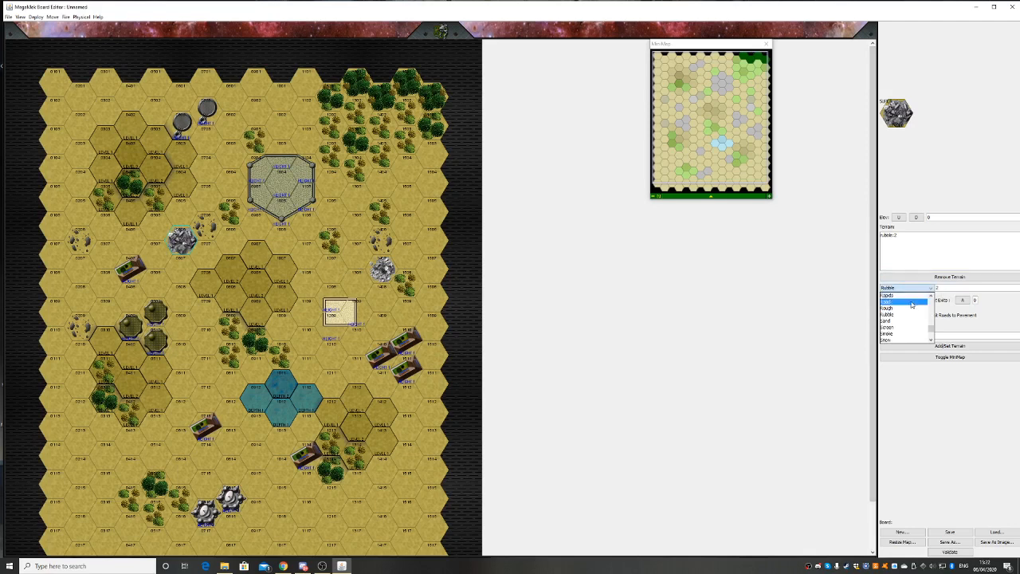
pyautogui.click(912, 302)
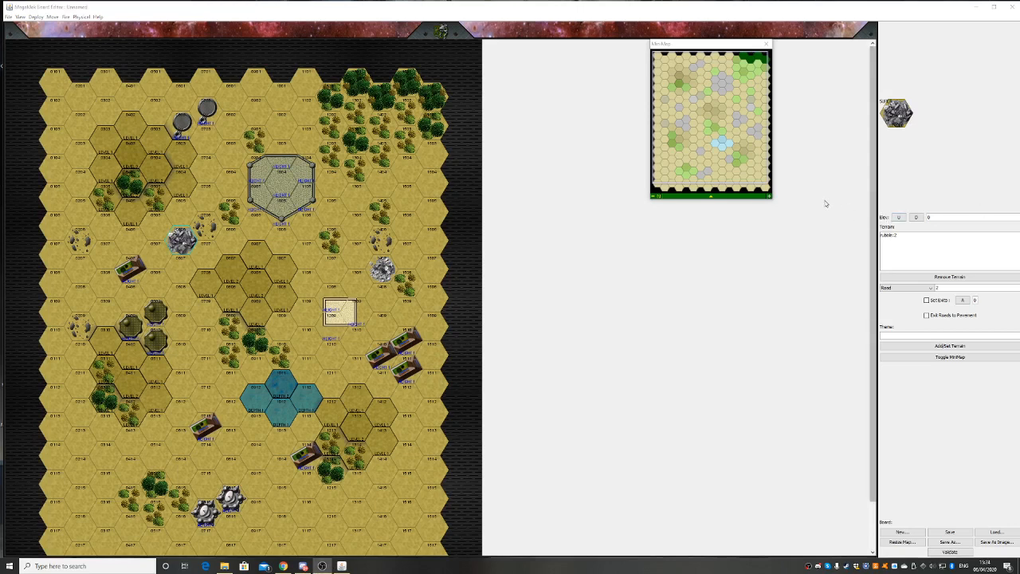
pyautogui.click(888, 234)
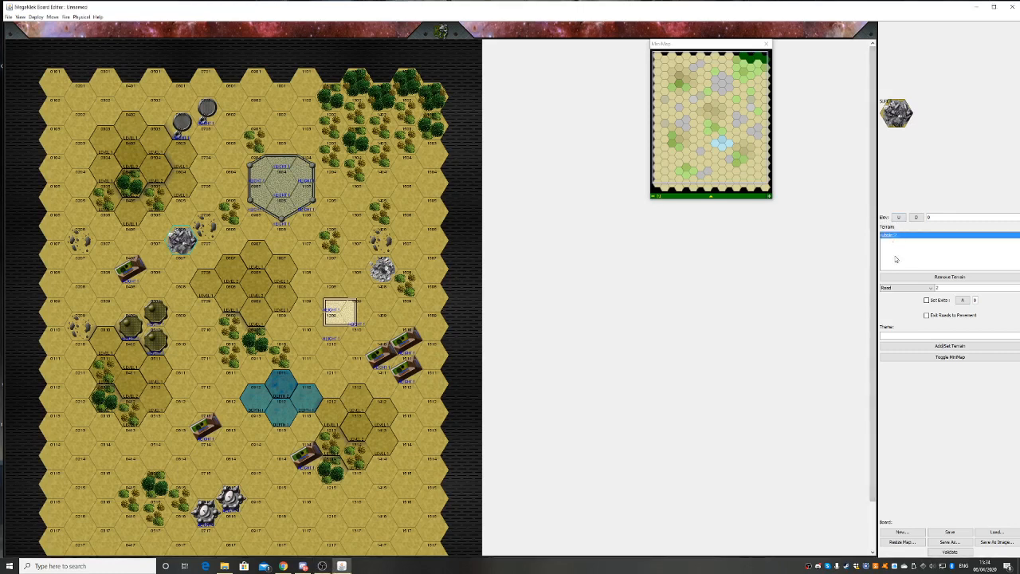
pyautogui.click(951, 279)
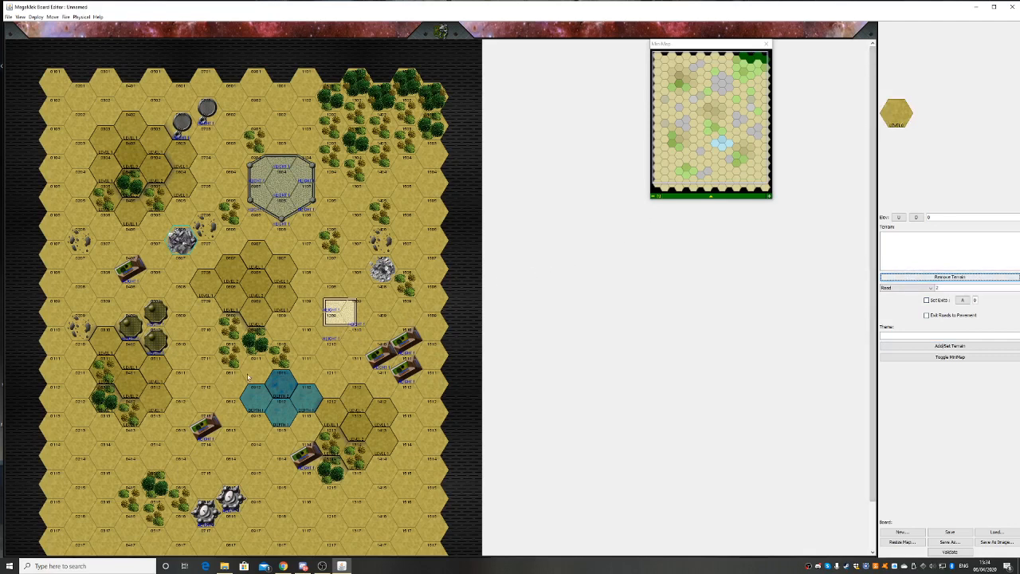
# Set the Road terrain to level 1 with exits 1 and 4 in the brush
pyautogui.doubleClick(931, 288)
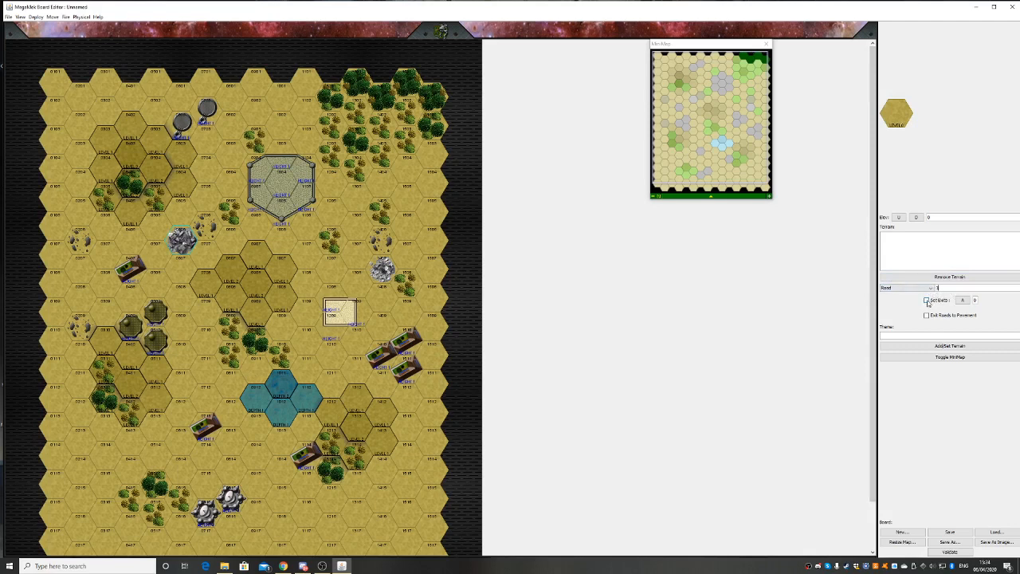
pyautogui.click(927, 301)
pyautogui.click(963, 300)
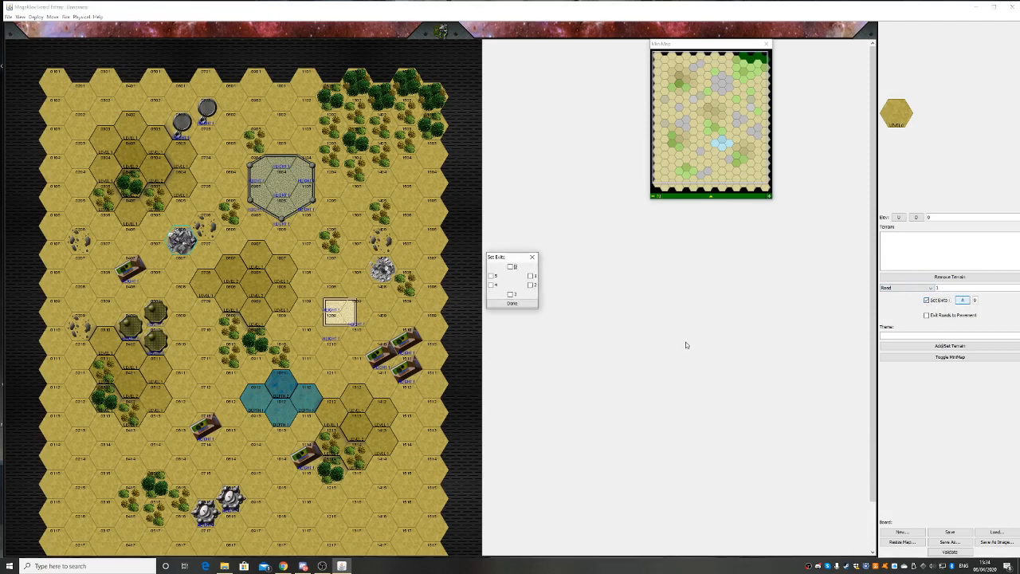
pyautogui.click(491, 287)
pyautogui.click(530, 277)
pyautogui.click(514, 302)
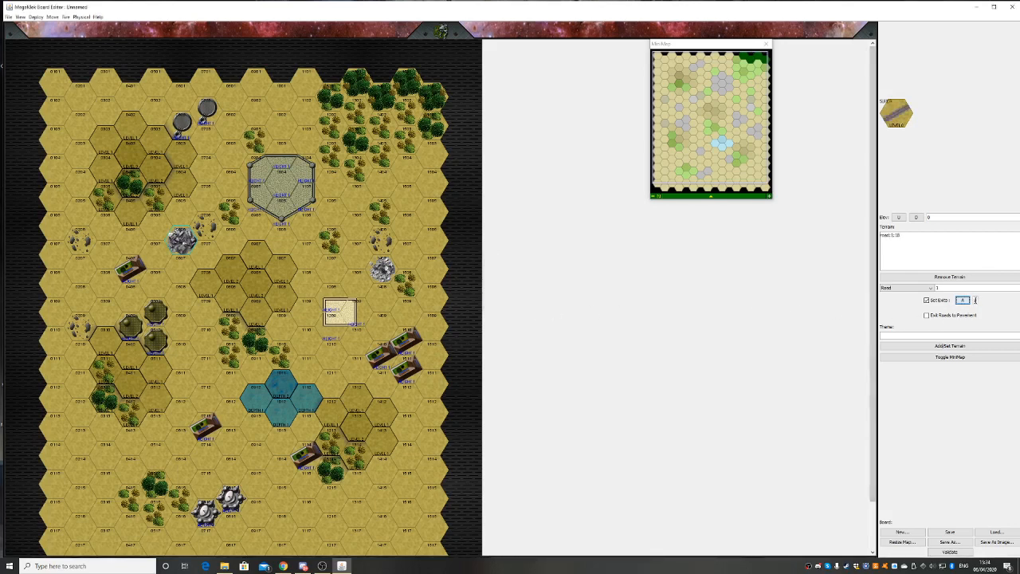
# Check the road's exits and paint a diagonal road from hex 0115 to hex 0513
pyautogui.click(963, 301)
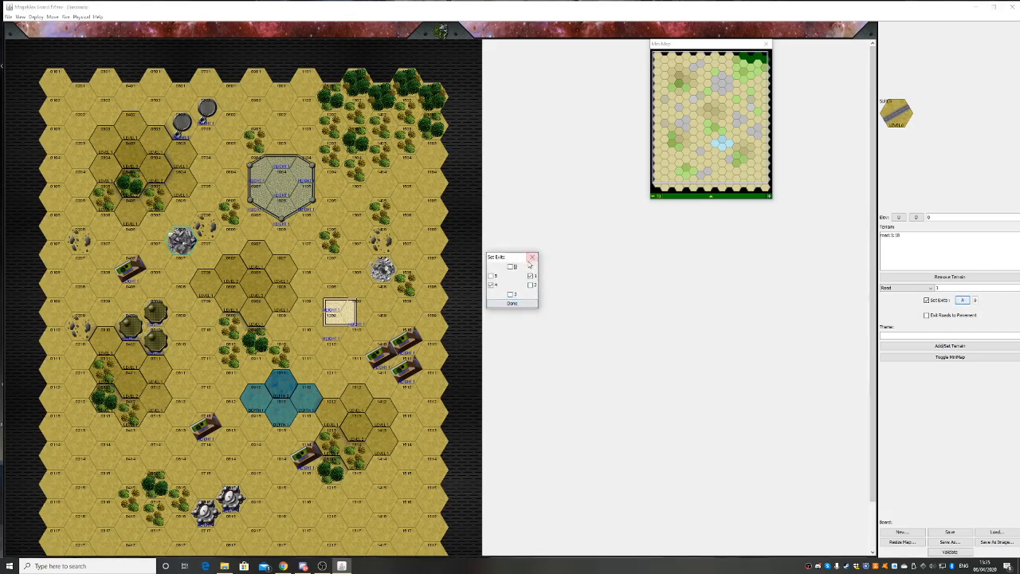
pyautogui.click(532, 257)
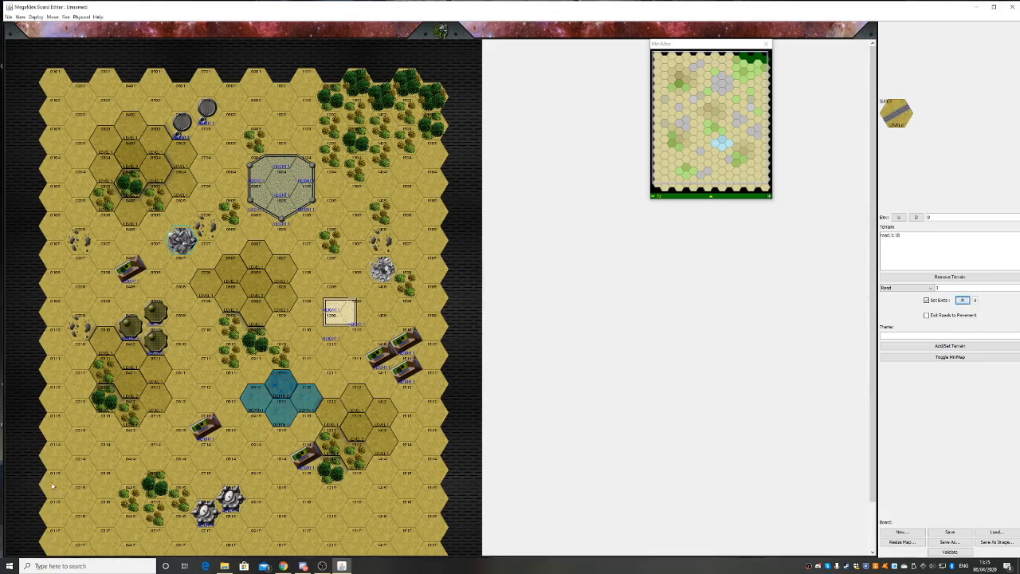
pyautogui.moveTo(53, 487); pyautogui.dragTo(177, 417)
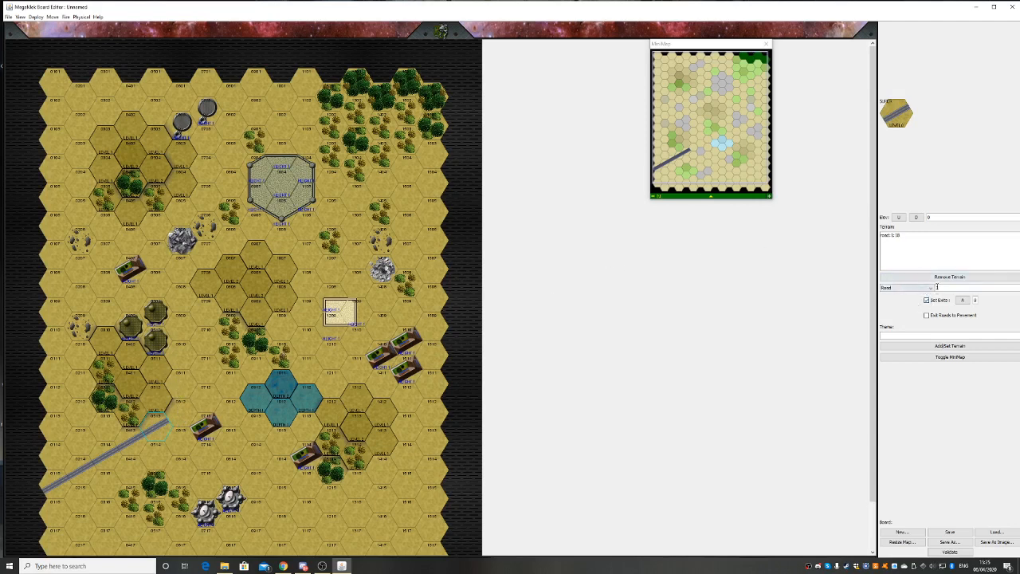
# Add exits 0 and 3 to the brush's road and paint the crossroads on hex 0612
pyautogui.click(962, 300)
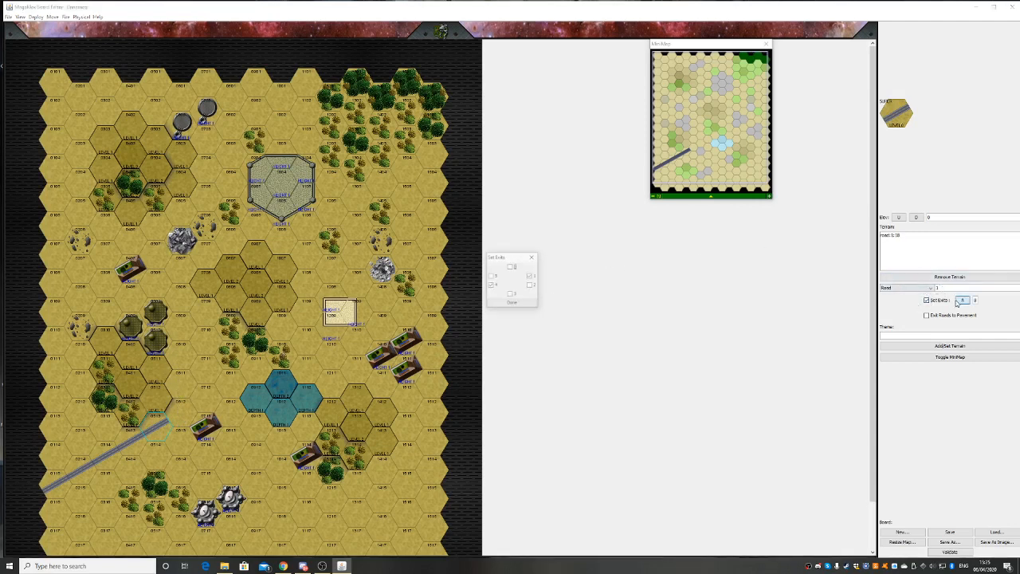
pyautogui.click(511, 267)
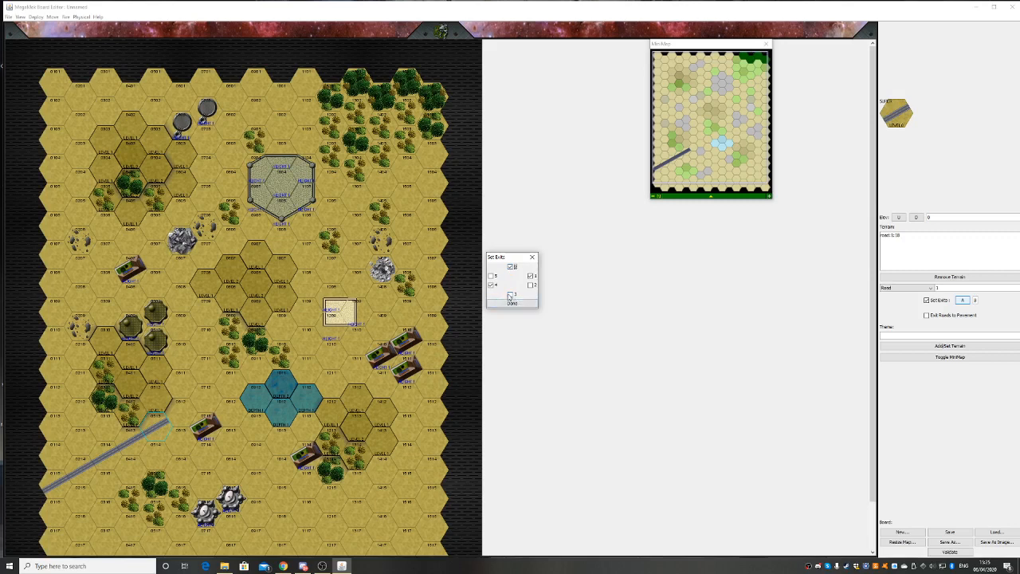
pyautogui.click(511, 295)
pyautogui.click(513, 303)
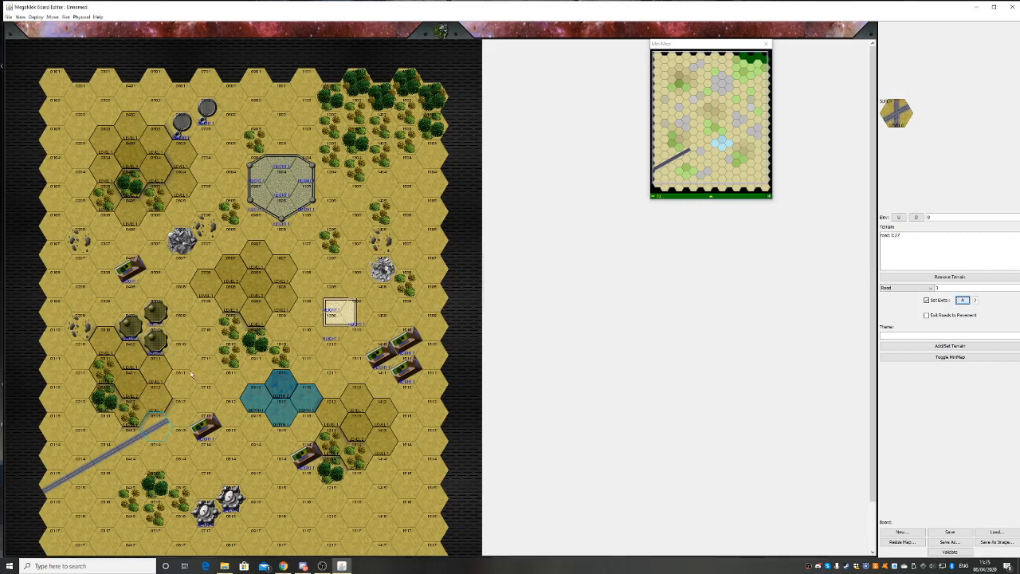
pyautogui.click(179, 416)
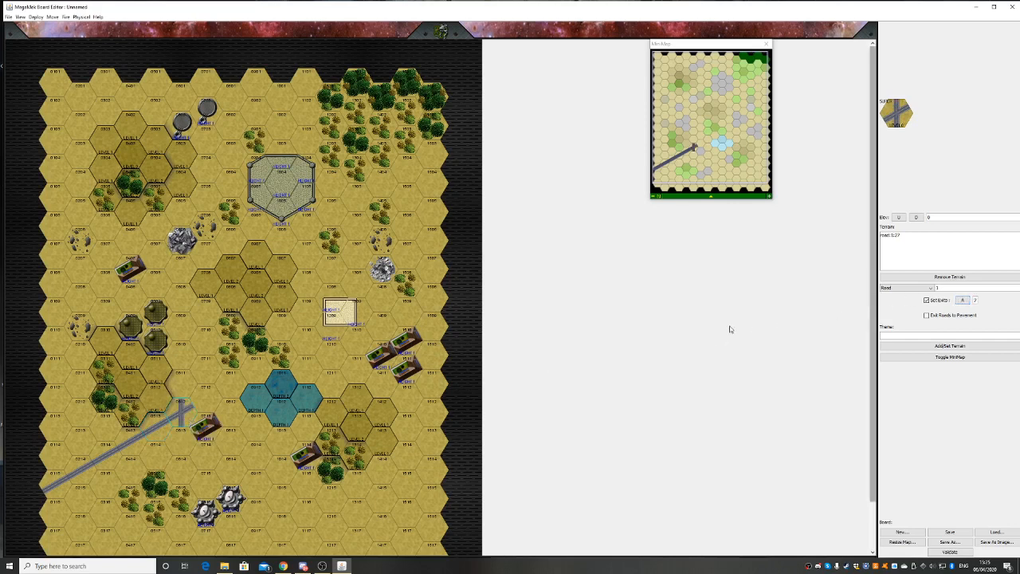
# Sample the straight road from hex 0413 and continue it through hexes 0712, 0811, 0911 and 1010
pyautogui.rightClick(136, 442)
pyautogui.press('alt')
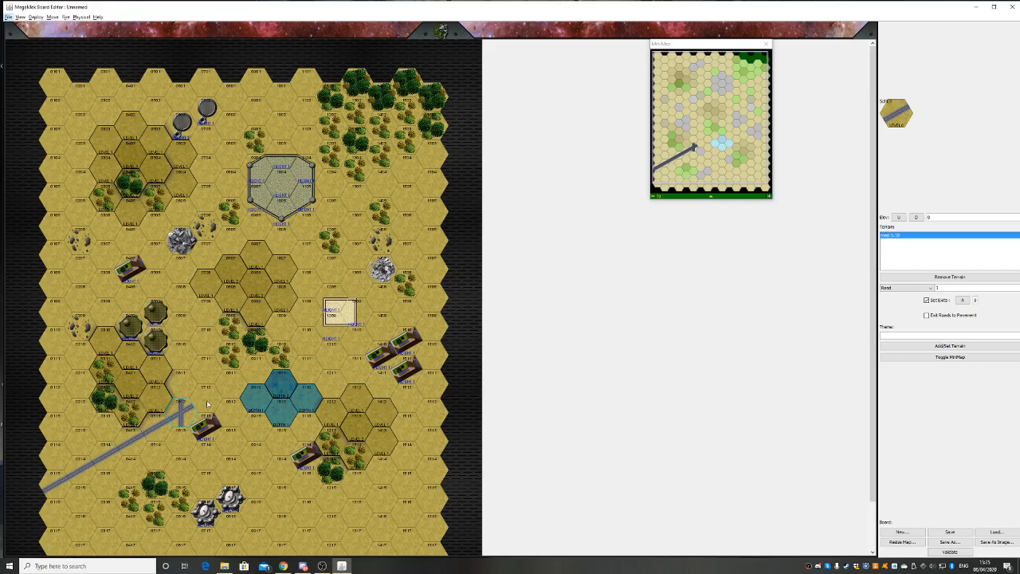
pyautogui.click(208, 404)
pyautogui.click(228, 391)
pyautogui.click(254, 376)
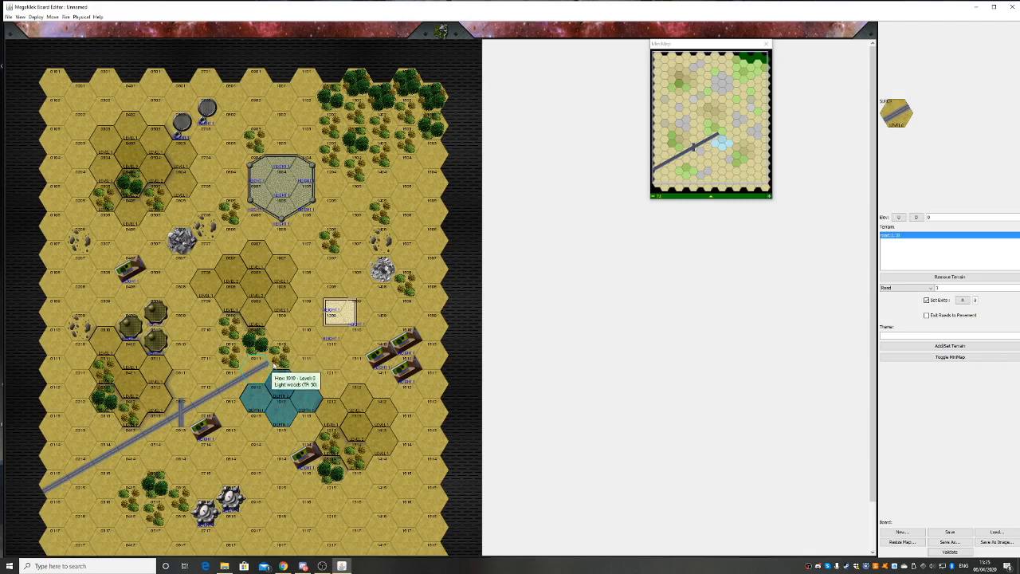
pyautogui.click(276, 363)
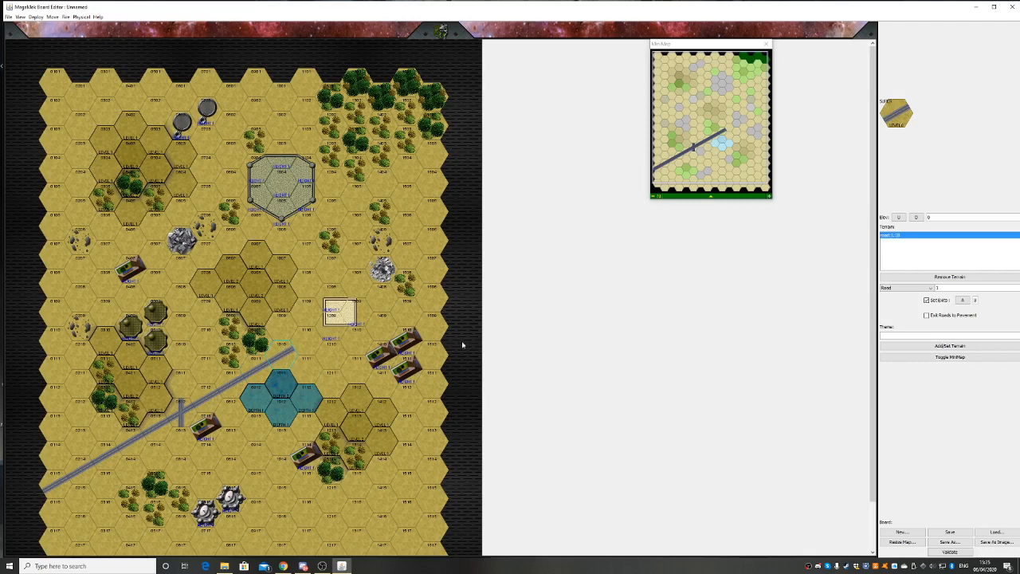
pyautogui.click(931, 288)
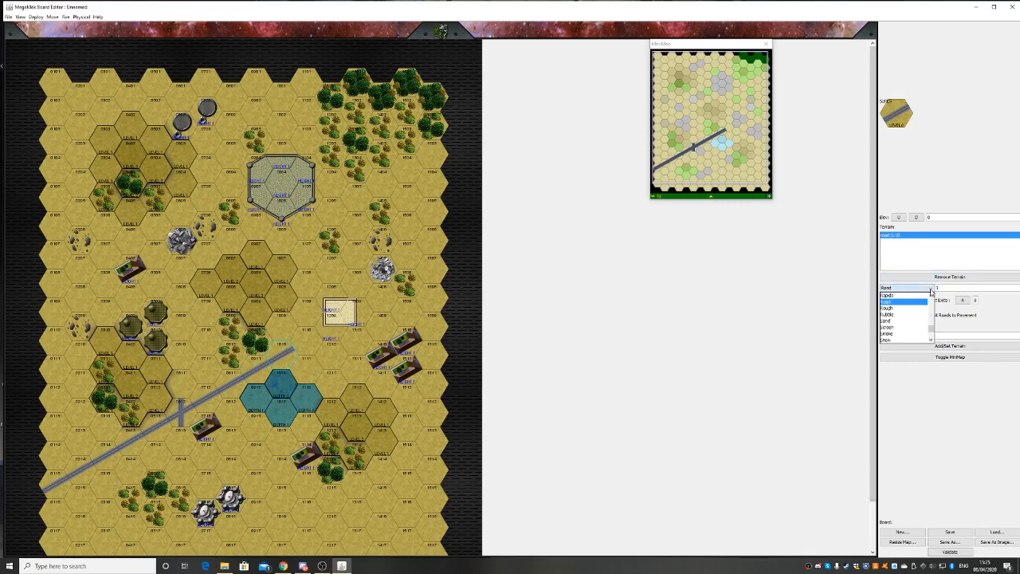
pyautogui.moveTo(933, 331); pyautogui.dragTo(933, 336)
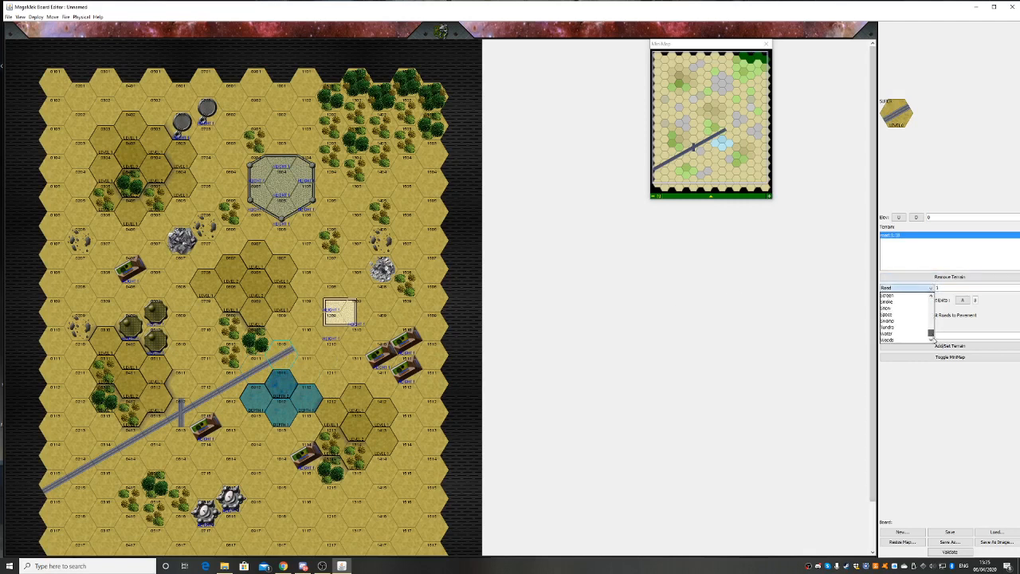
pyautogui.click(923, 347)
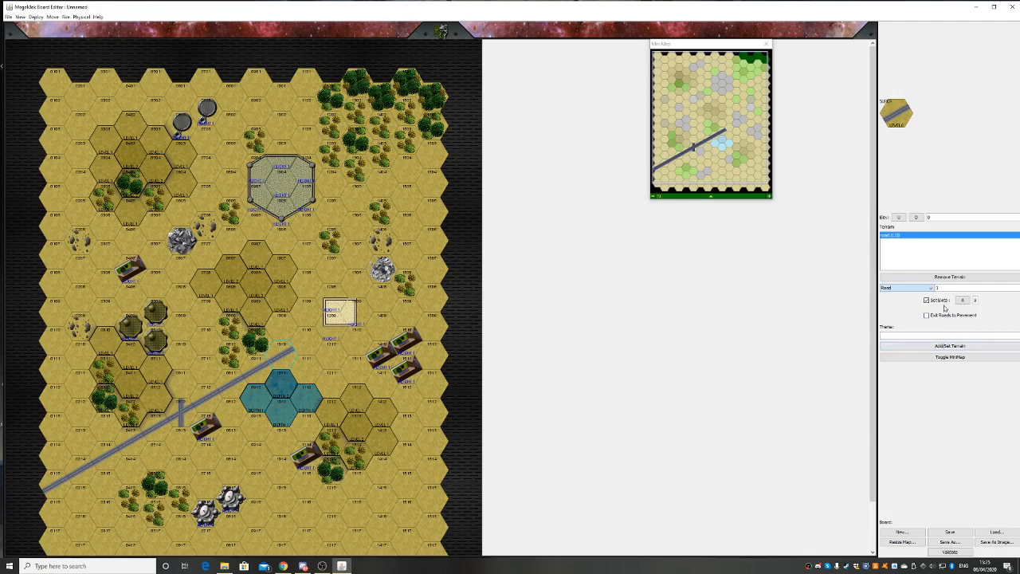
pyautogui.click(947, 346)
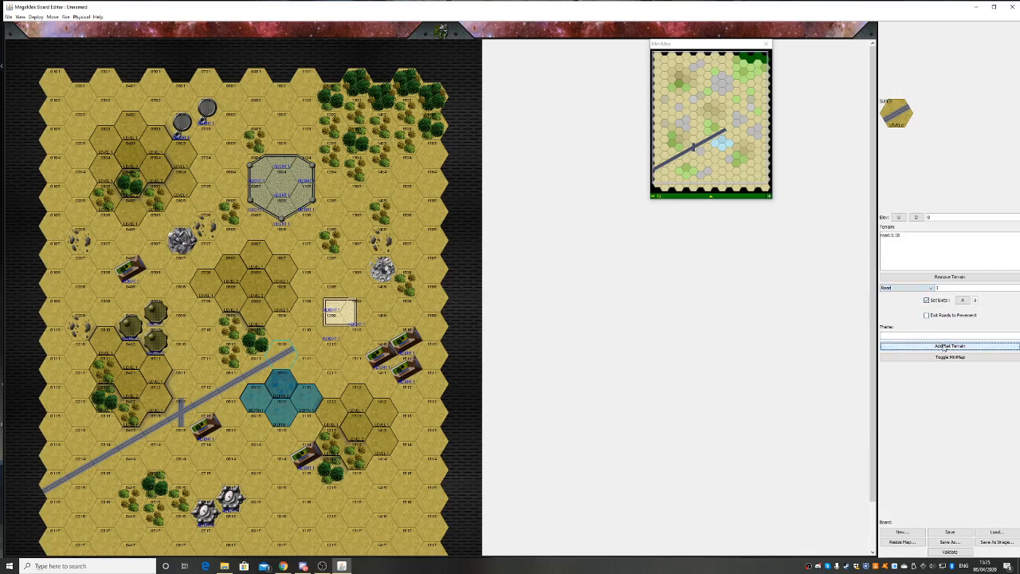
# Paint road with level 1 woods on hex 1010, and continue the plain diagonal road onto hex 1110
pyautogui.click(930, 288)
pyautogui.scroll(-3, 931, 330)
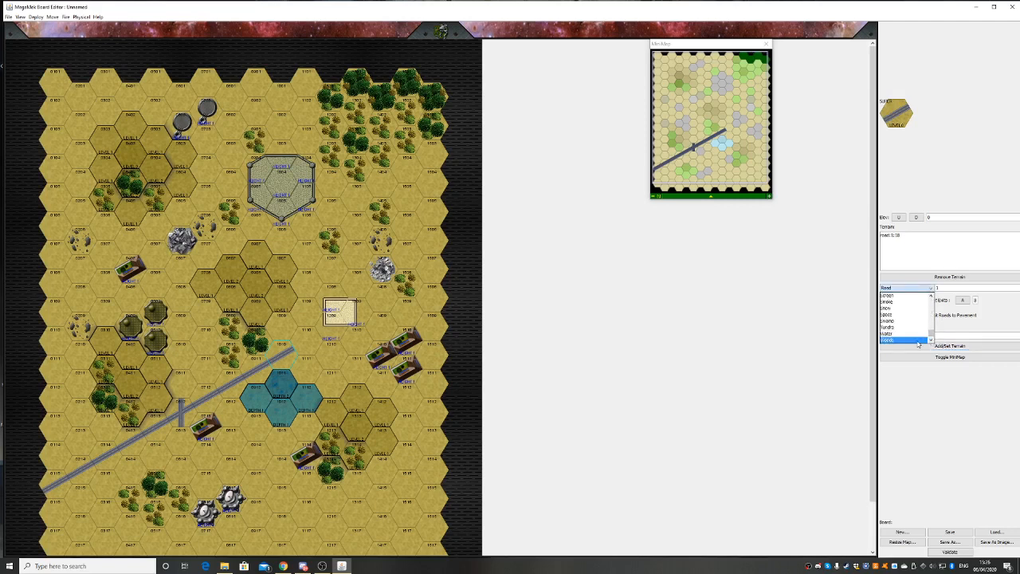
pyautogui.click(917, 339)
pyautogui.click(948, 346)
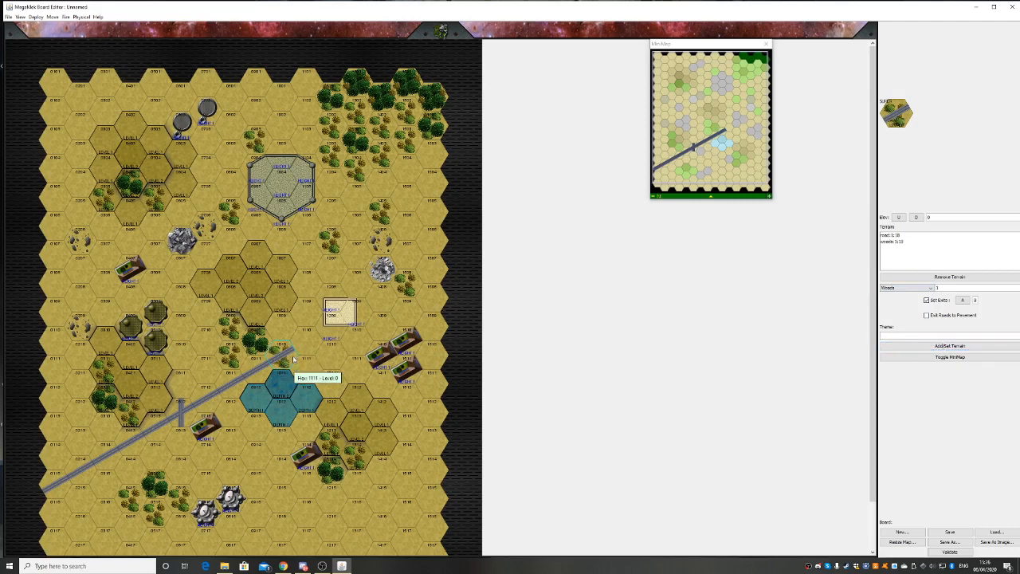
pyautogui.rightClick(261, 372)
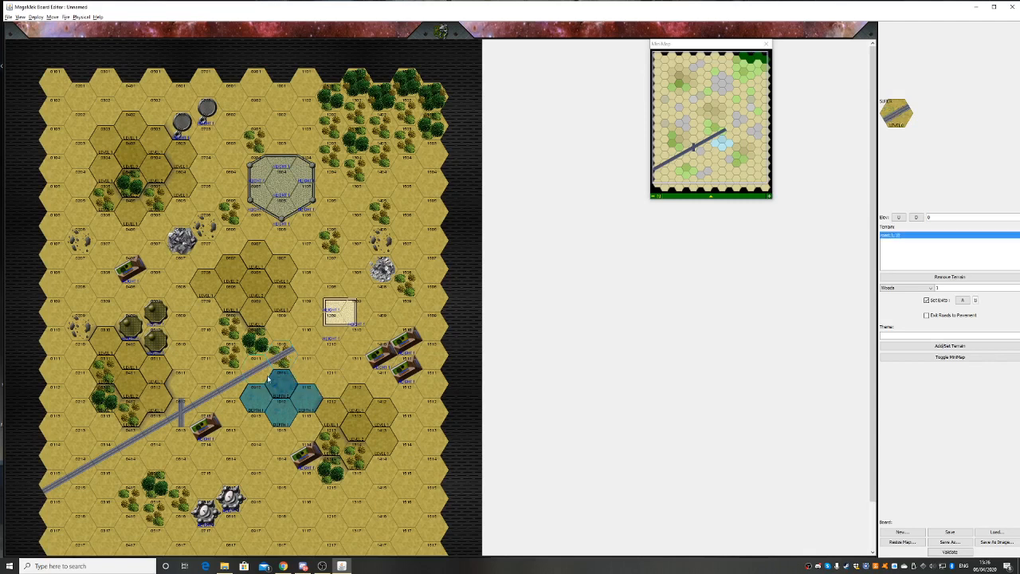
pyautogui.click(303, 354)
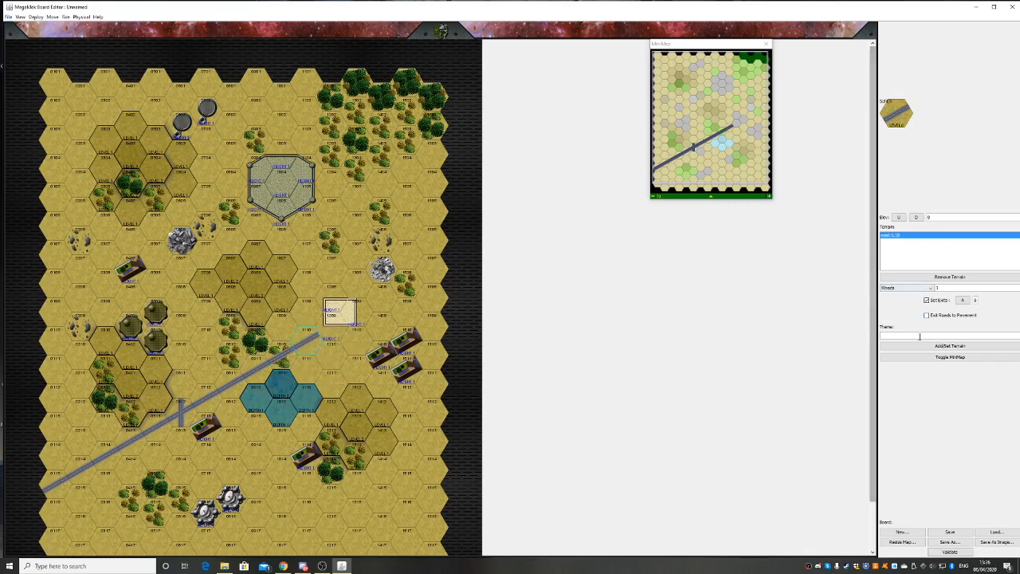
# Set the terrain exits to 0 and 3 and clear the brush's terrain after sampling hex 0611
pyautogui.click(963, 299)
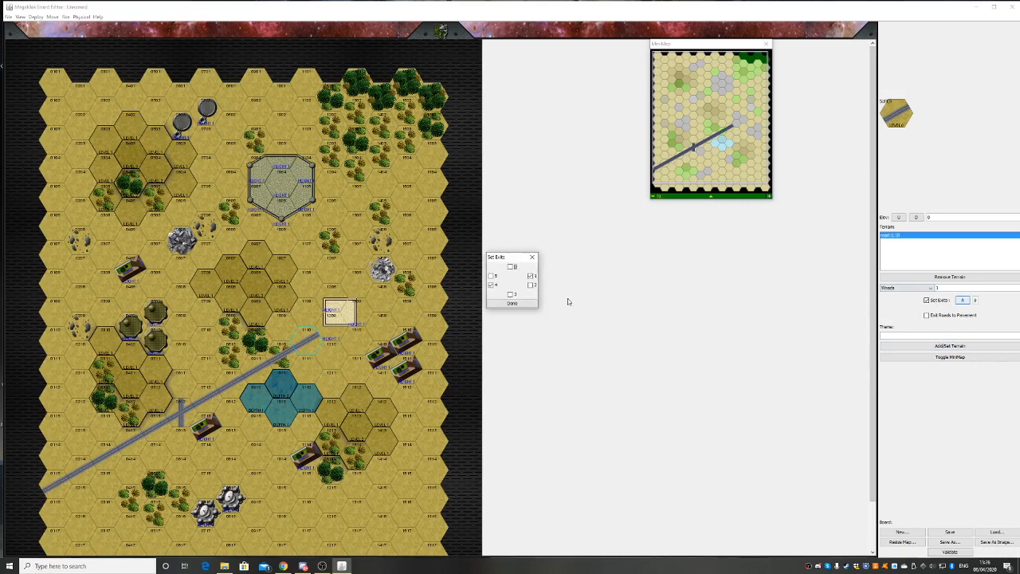
pyautogui.click(491, 285)
pyautogui.click(530, 275)
pyautogui.click(532, 257)
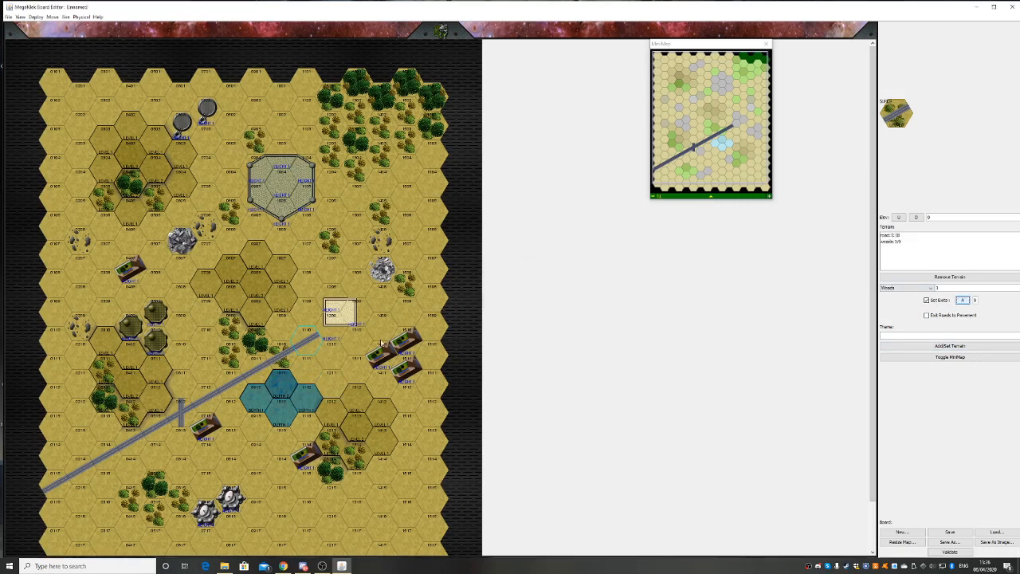
pyautogui.keyDown('alt'); pyautogui.click(183, 376); pyautogui.keyUp('alt')
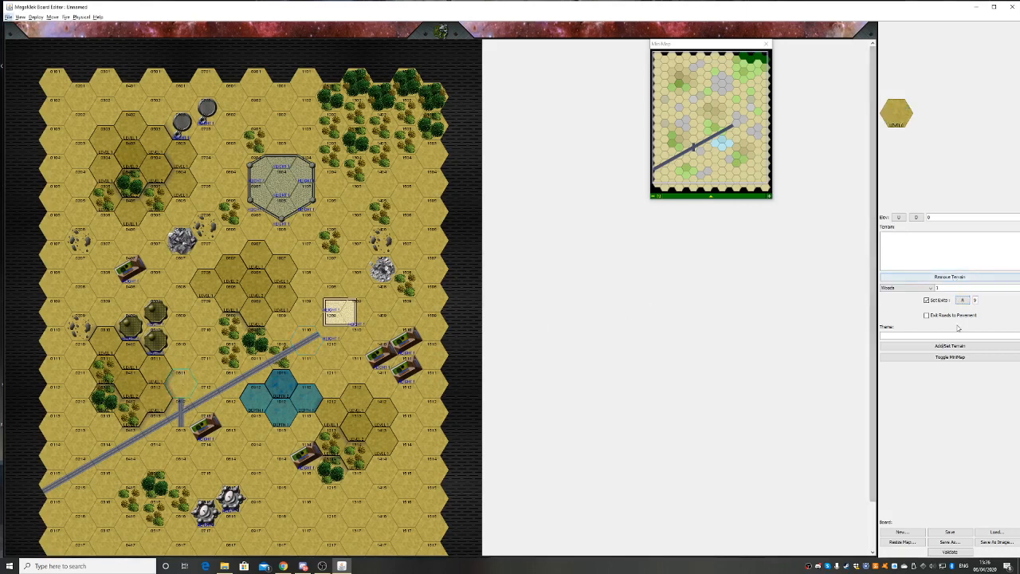
# Add level 1 Road with exits 0 and 3 to the brush and paint a straight road from hex 0607 to hex 0617
pyautogui.click(929, 290)
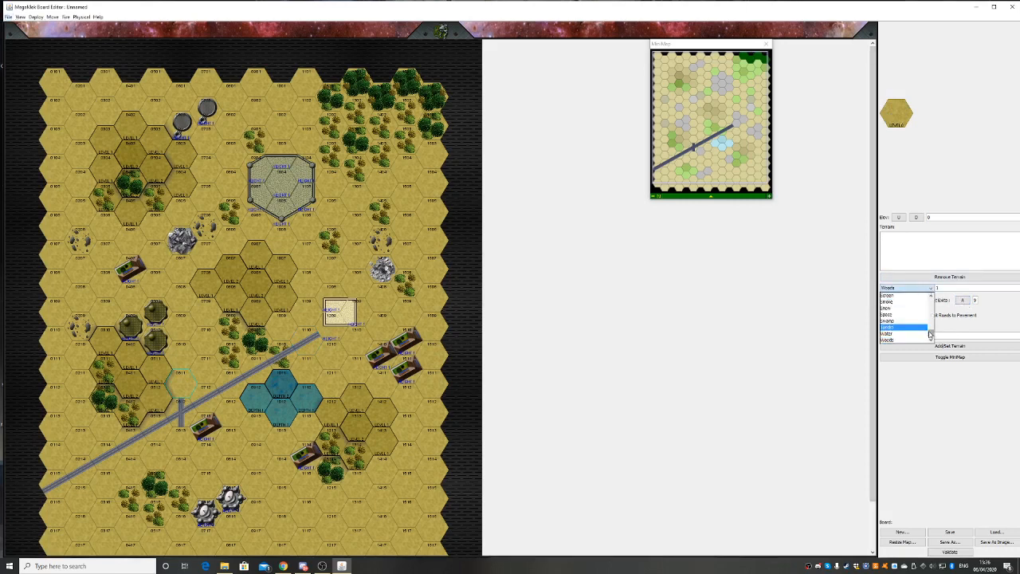
pyautogui.moveTo(931, 334); pyautogui.dragTo(931, 329)
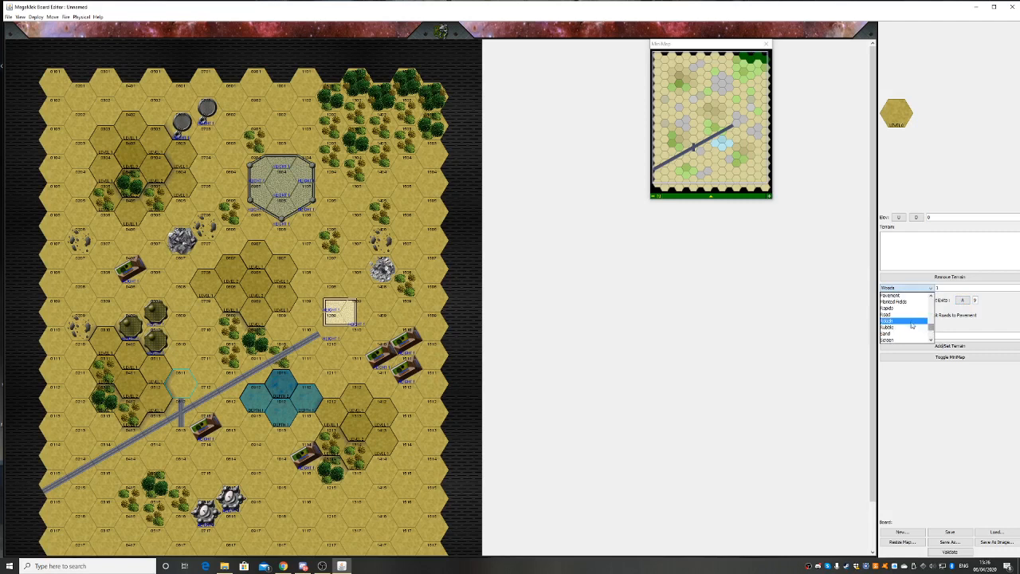
pyautogui.click(907, 319)
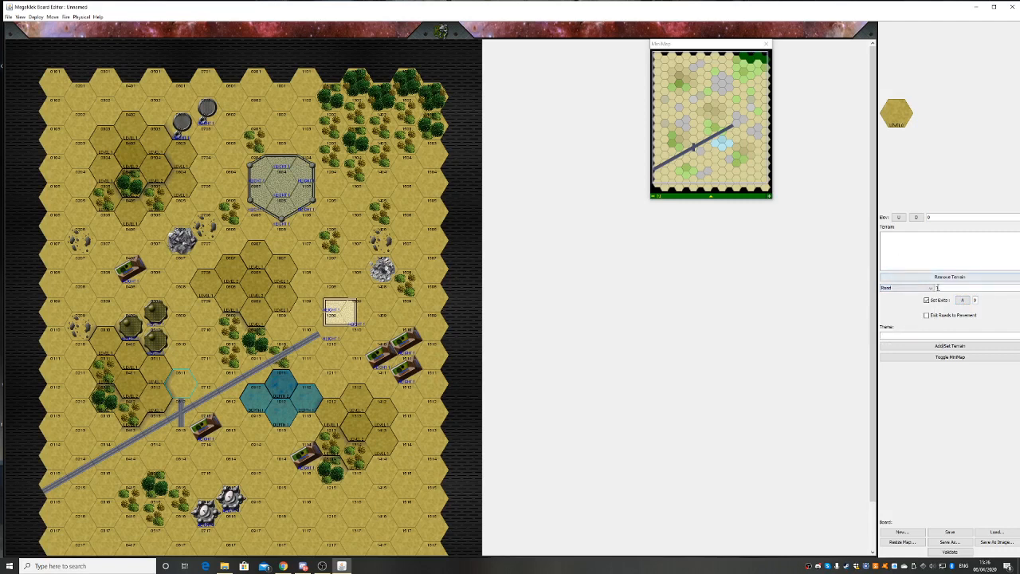
pyautogui.click(950, 346)
pyautogui.click(964, 300)
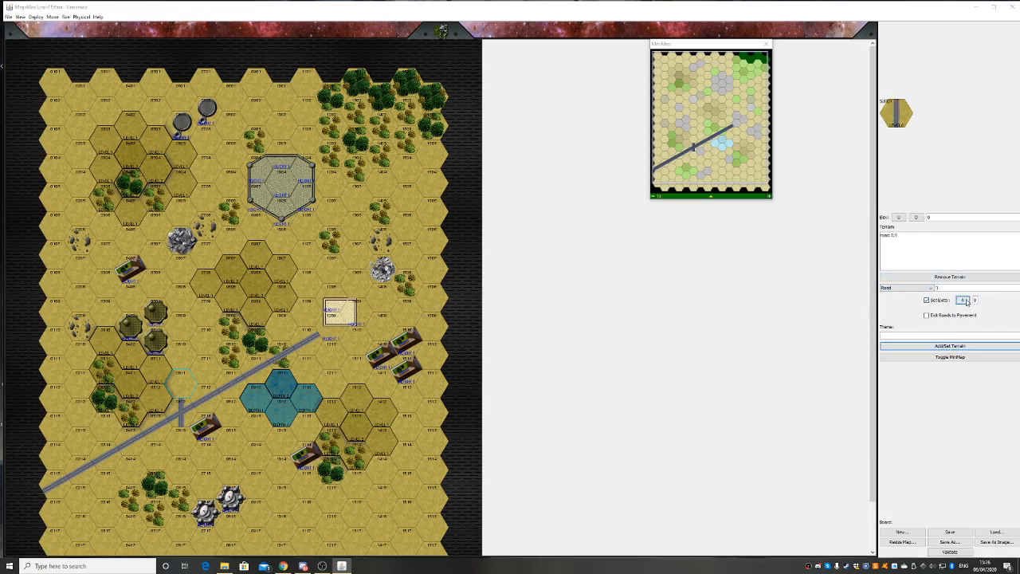
pyautogui.click(512, 303)
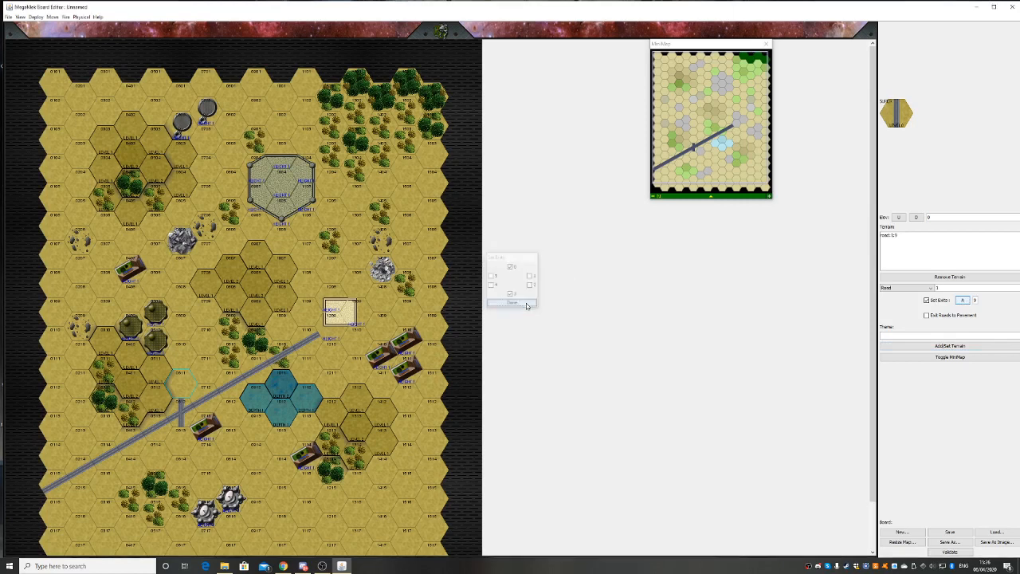
pyautogui.moveTo(179, 383)
pyautogui.mouseDown()
pyautogui.moveTo(182, 239)
pyautogui.moveTo(178, 548)
pyautogui.mouseUp()
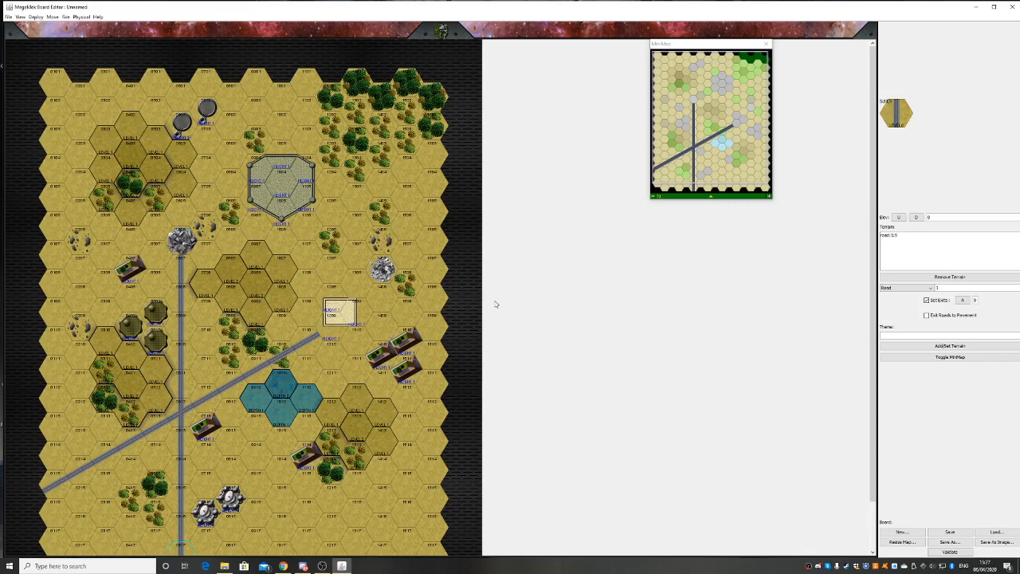
# Add level 1 Pavement beneath the three-hex building on hexes 1208, 1209 and 1309
pyautogui.click(917, 218)
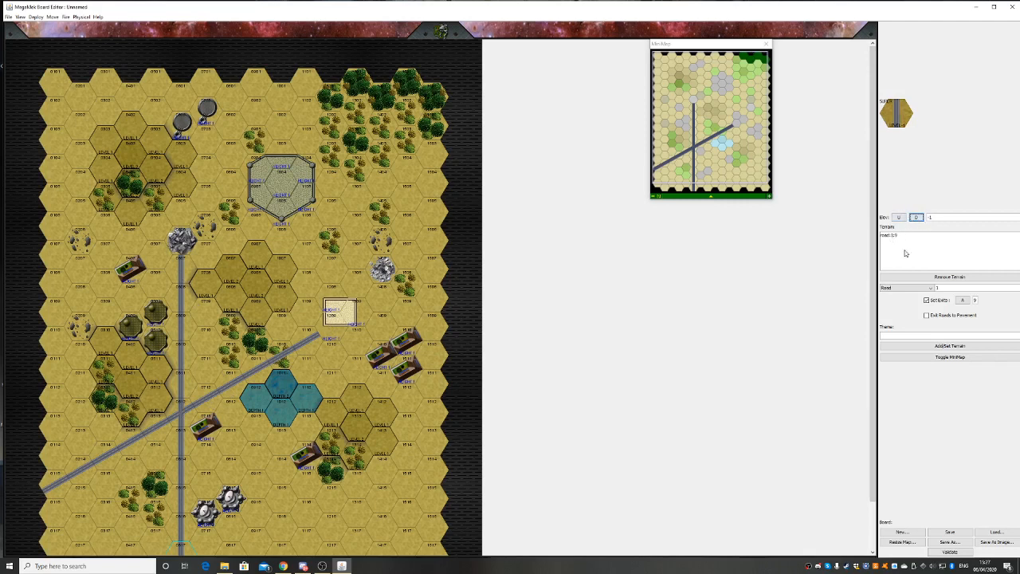
pyautogui.click(928, 289)
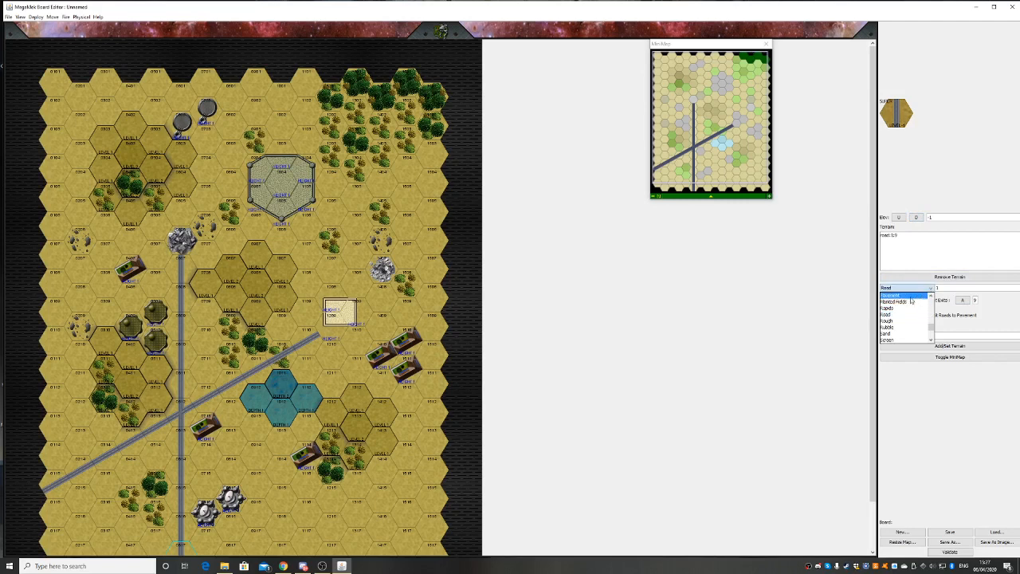
pyautogui.click(913, 295)
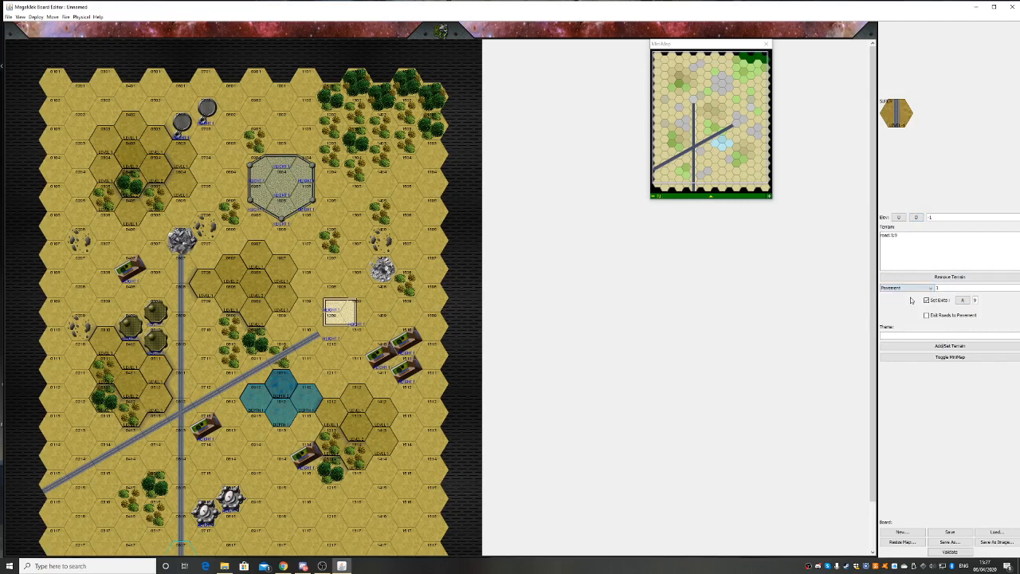
pyautogui.keyDown('alt'); pyautogui.click(327, 322); pyautogui.keyUp('alt')
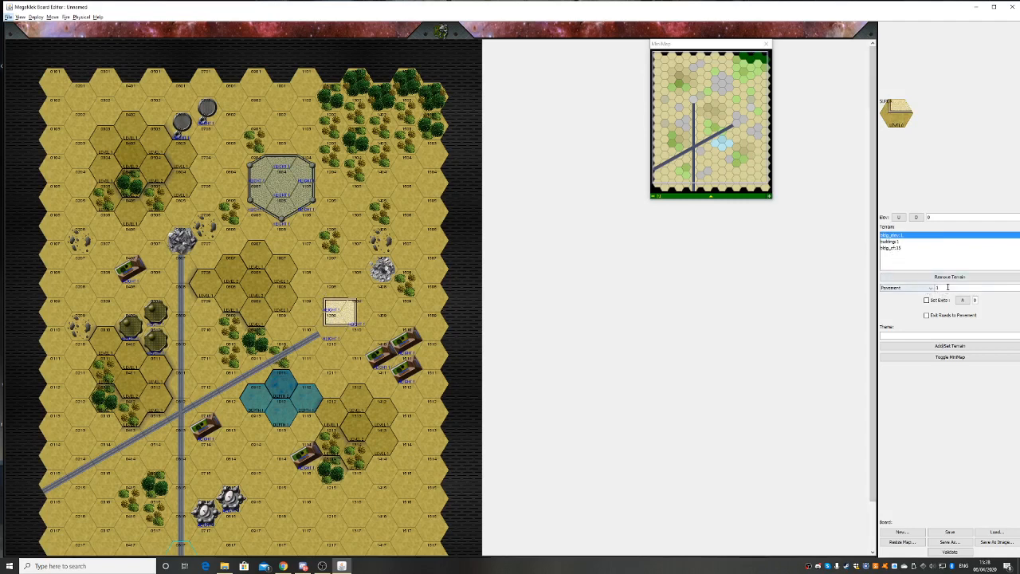
pyautogui.click(939, 347)
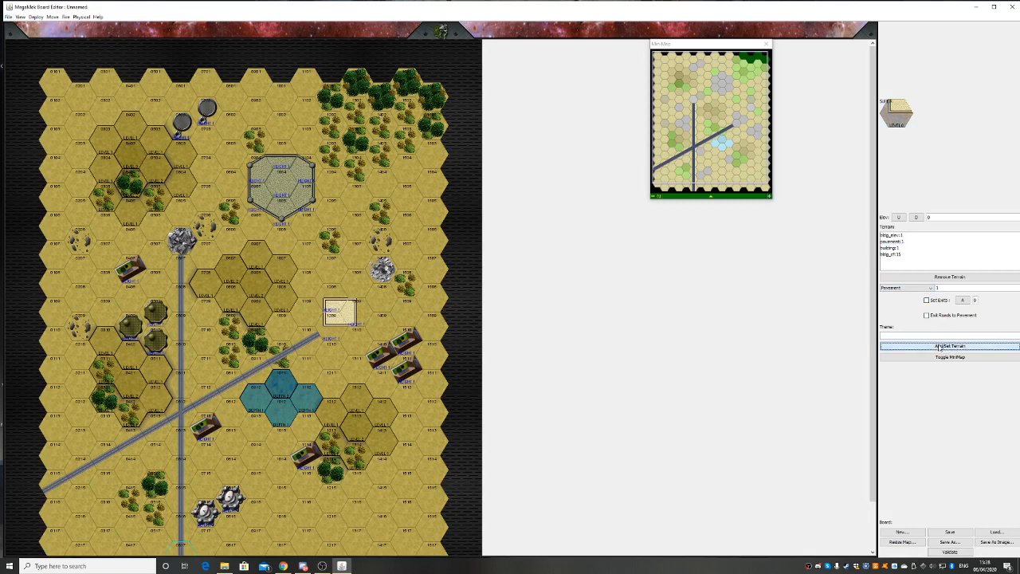
pyautogui.click(334, 299)
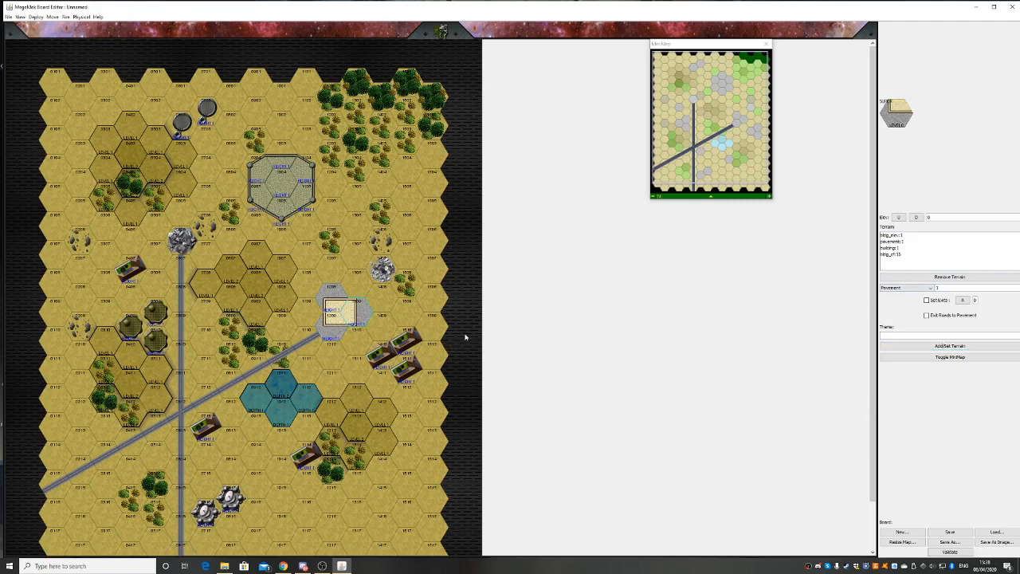
# Sample the diagonal road, enable Exit Roads to Pavement, and try painting the road onto building hex 1209
pyautogui.click(357, 339)
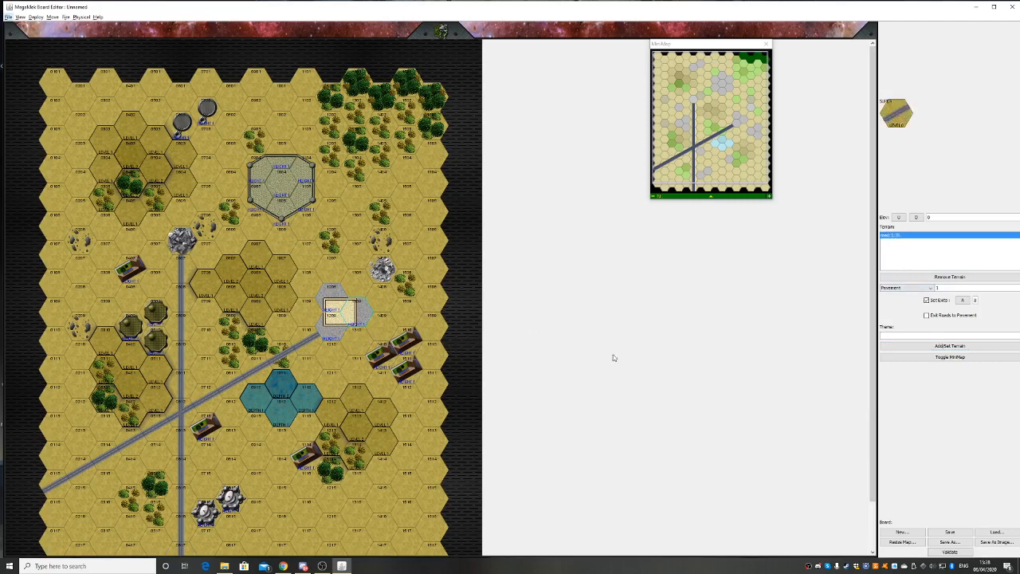
pyautogui.press('alt')
pyautogui.click(927, 316)
pyautogui.press('alt')
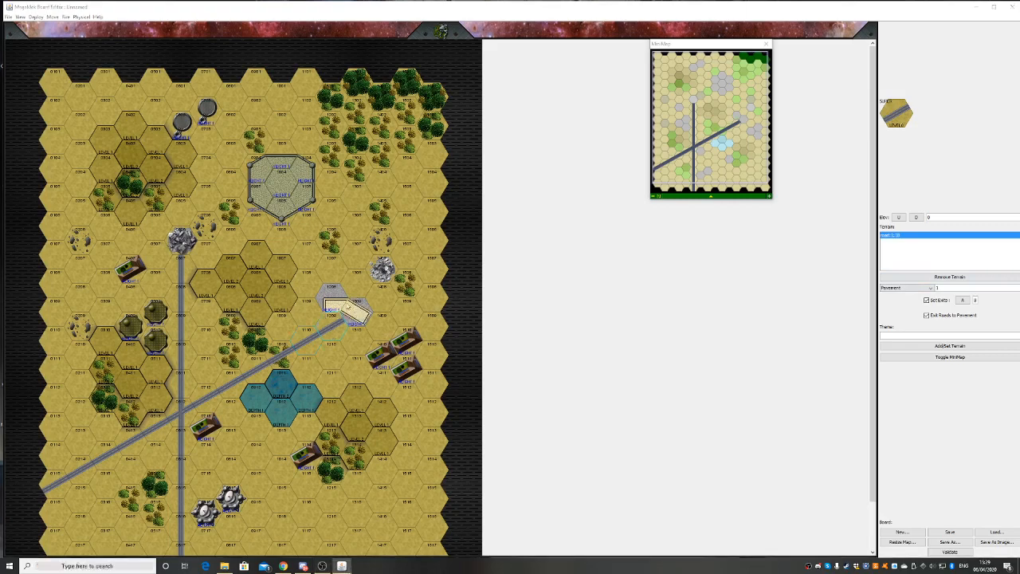
# Restore the paved building on hex 1209 and sample the neighbouring building hex 1208 into the brush
pyautogui.press('super')
pyautogui.click(555, 295)
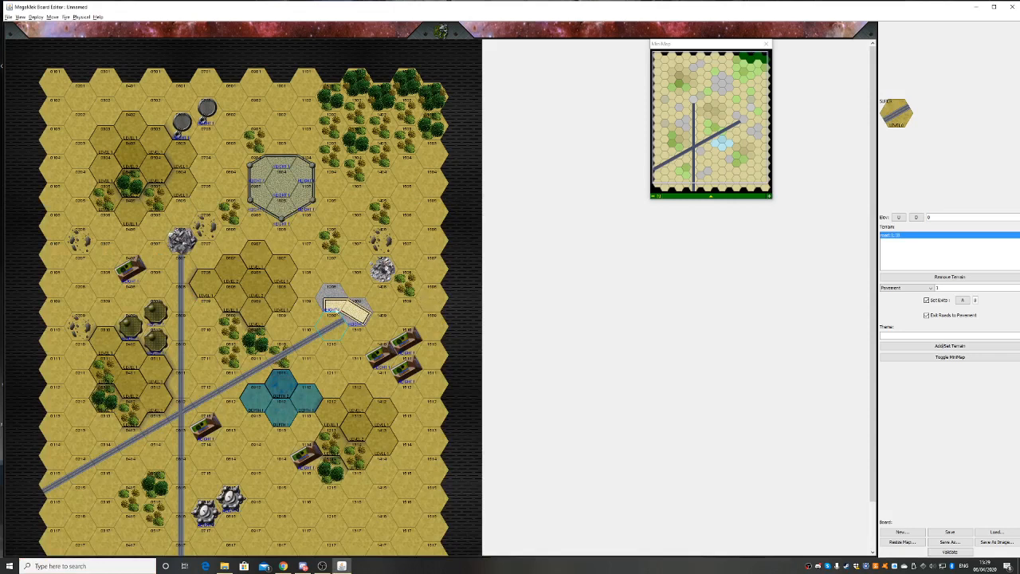
pyautogui.keyDown('alt'); pyautogui.click(336, 308); pyautogui.keyUp('alt')
pyautogui.keyDown('ctrl'); pyautogui.click(335, 324); pyautogui.keyUp('ctrl')
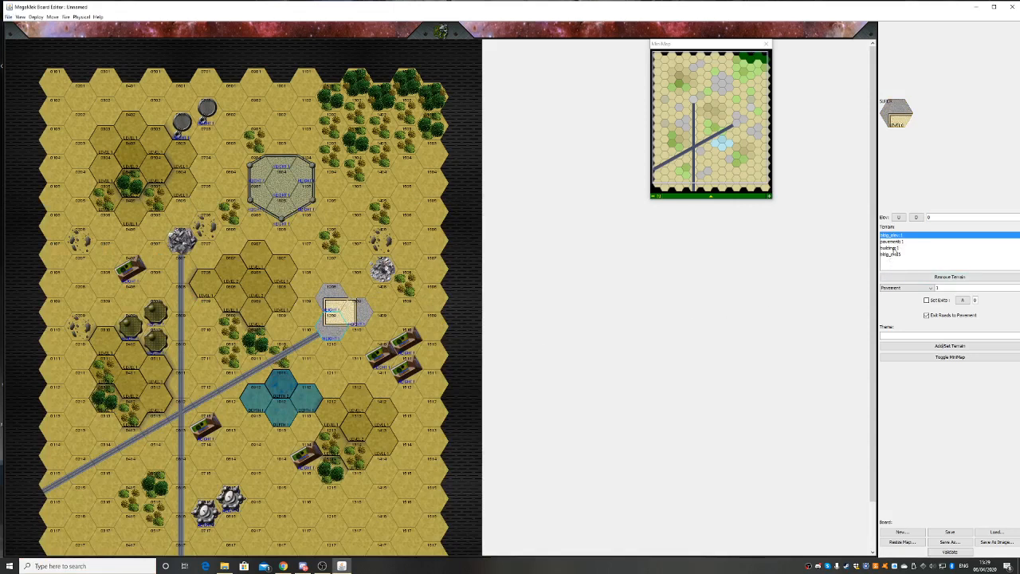
# Add a Building Class entry to the sampled building's terrain in the brush
pyautogui.click(913, 294)
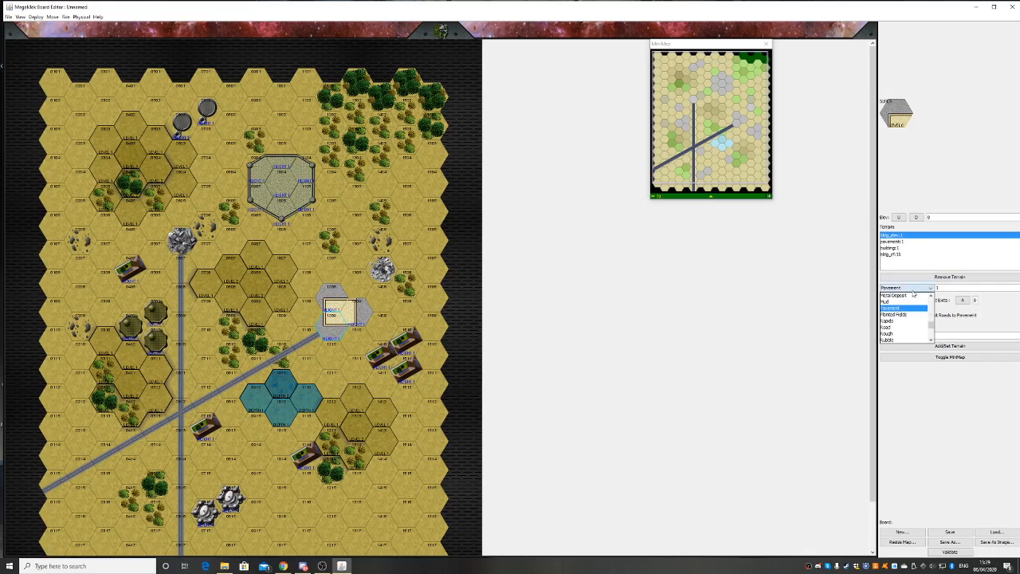
pyautogui.moveTo(931, 328); pyautogui.dragTo(928, 308)
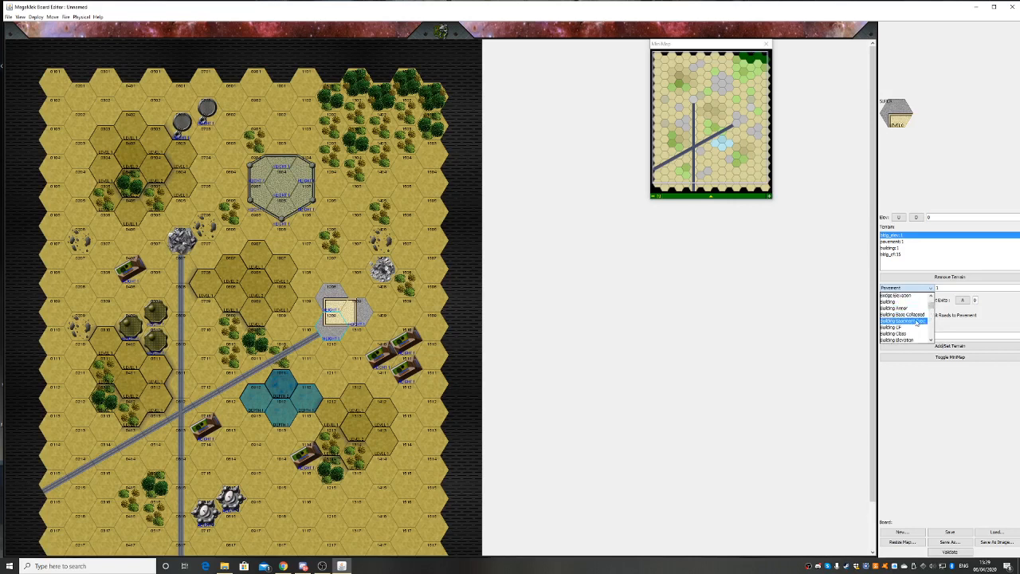
pyautogui.click(913, 333)
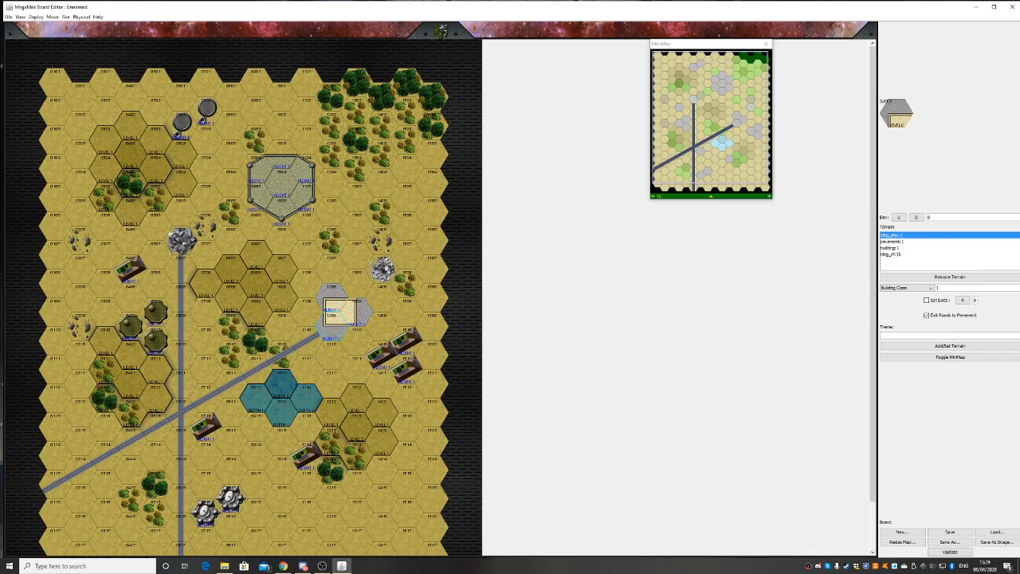
pyautogui.hotkey('alt', 'Tab')
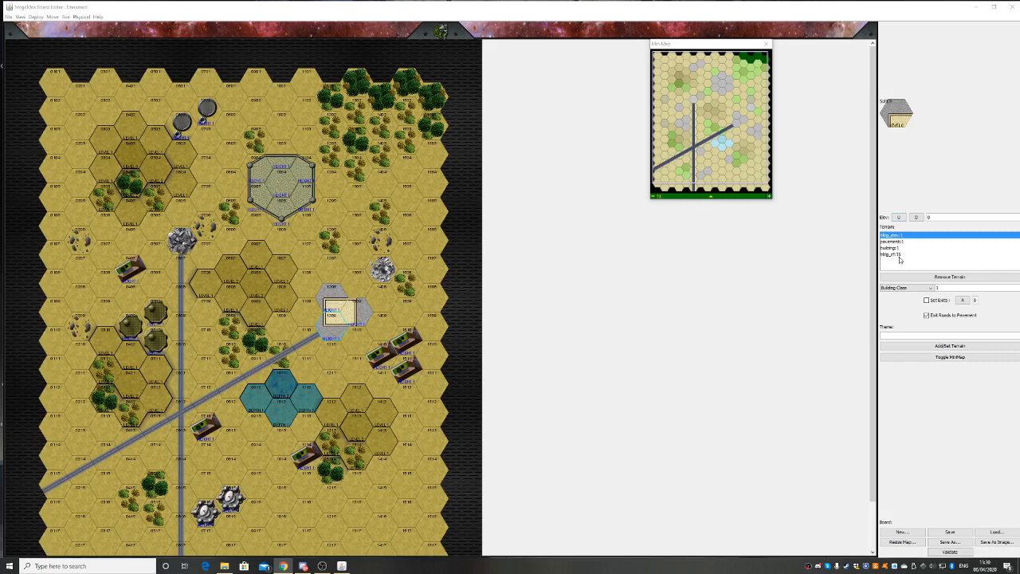
pyautogui.click(935, 288)
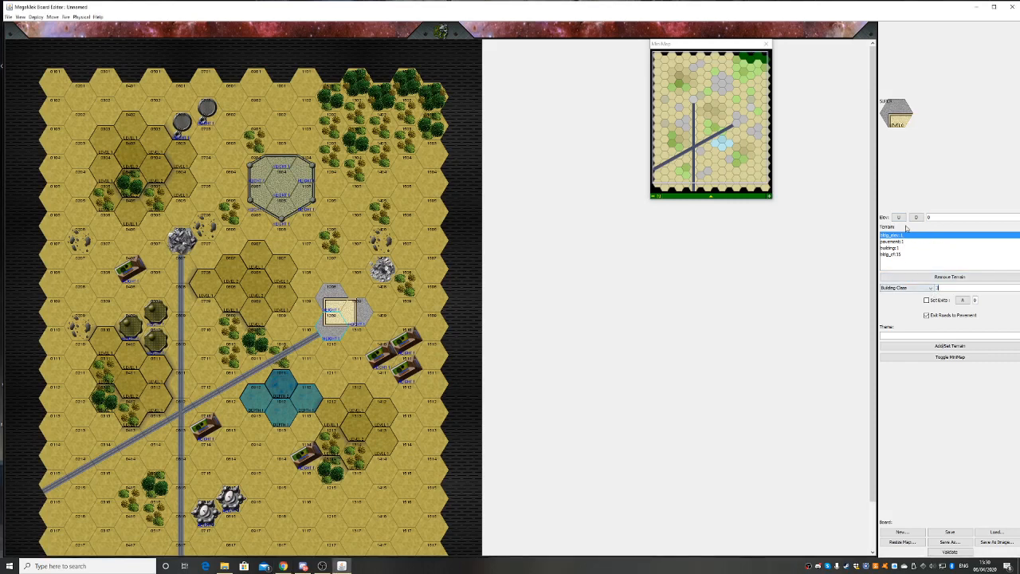
pyautogui.click(944, 348)
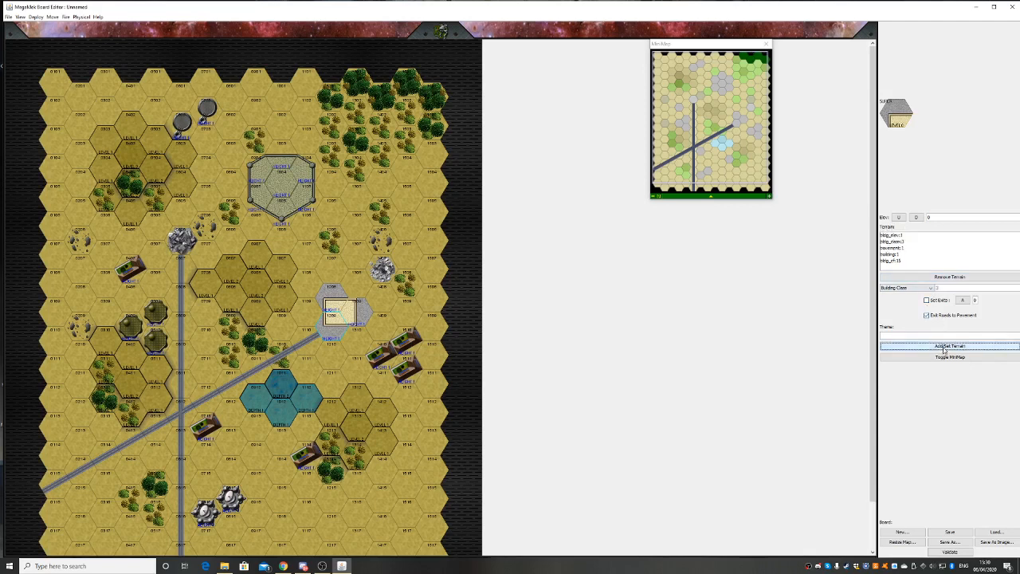
# Try adding Bridge Elevation 2 to the building's terrain, and remove that entry from the brush
pyautogui.click(903, 236)
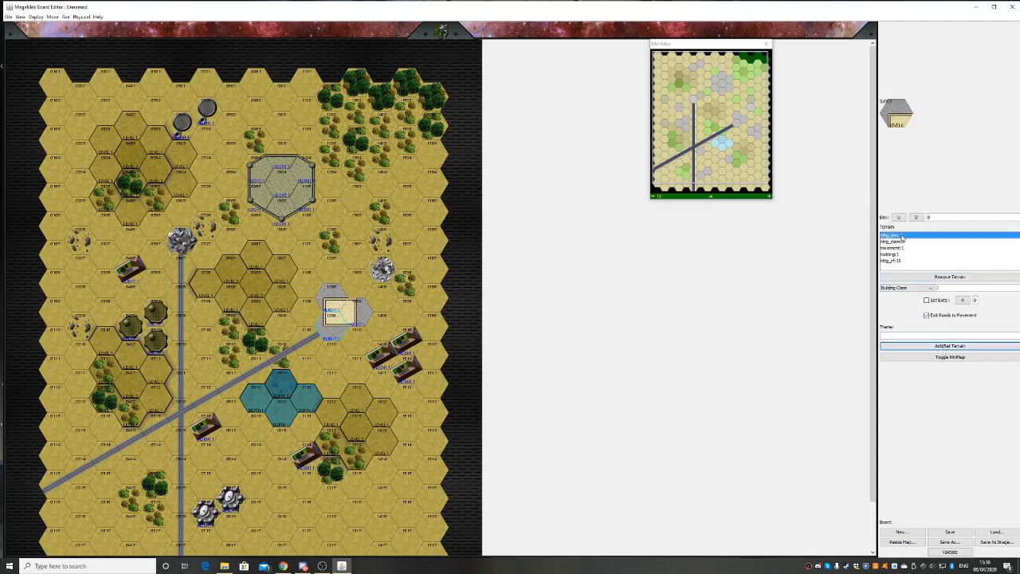
pyautogui.click(919, 290)
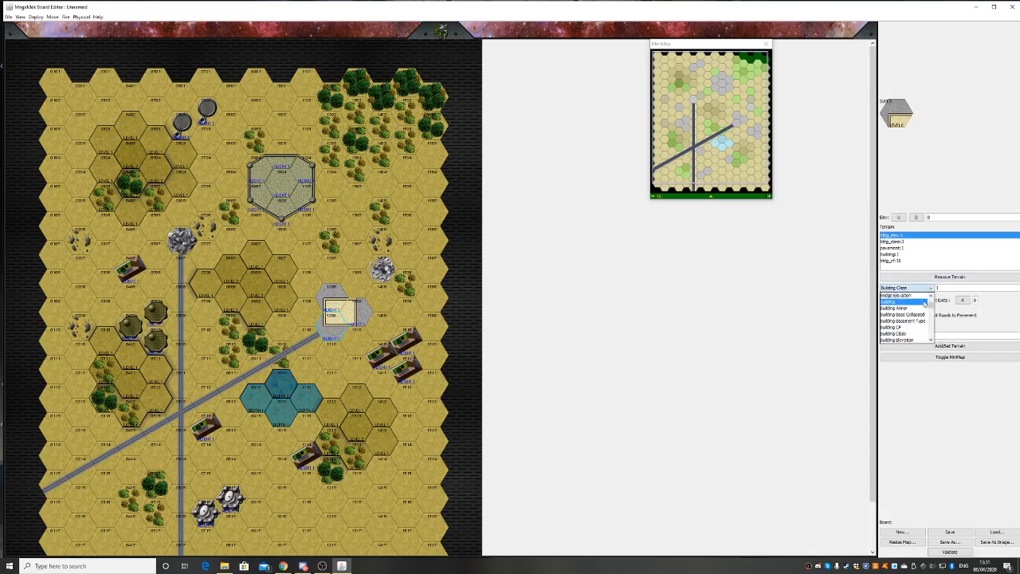
pyautogui.click(919, 300)
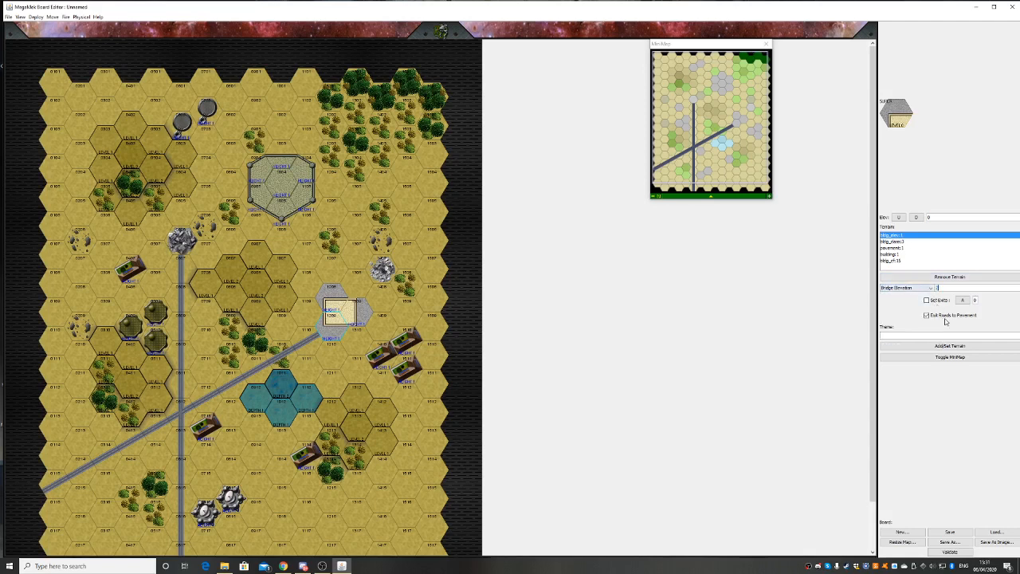
pyautogui.click(957, 349)
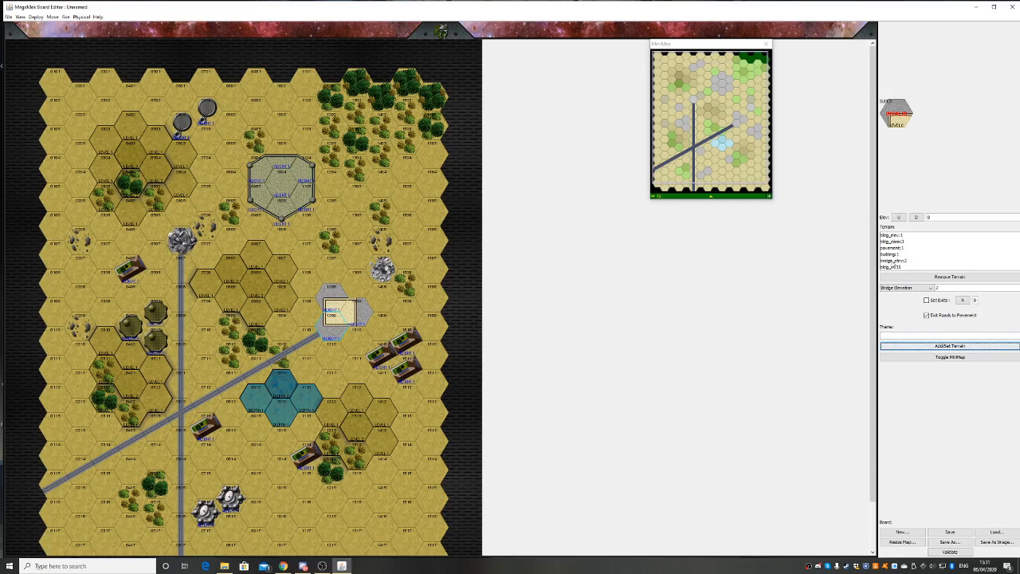
pyautogui.click(891, 260)
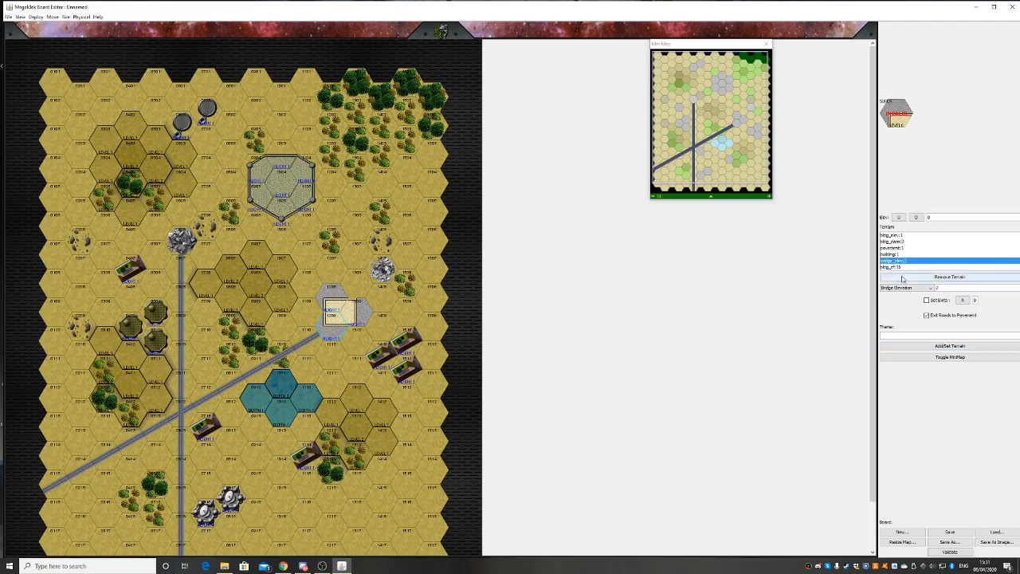
pyautogui.click(949, 276)
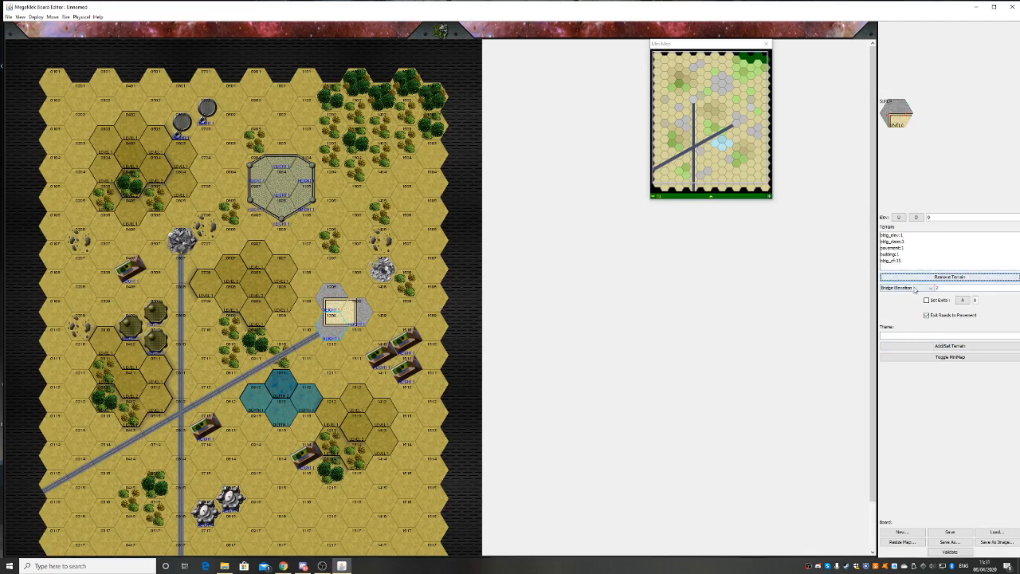
# Set the brush's Building Elevation to 2 and paint the building onto hex 1210
pyautogui.click(915, 288)
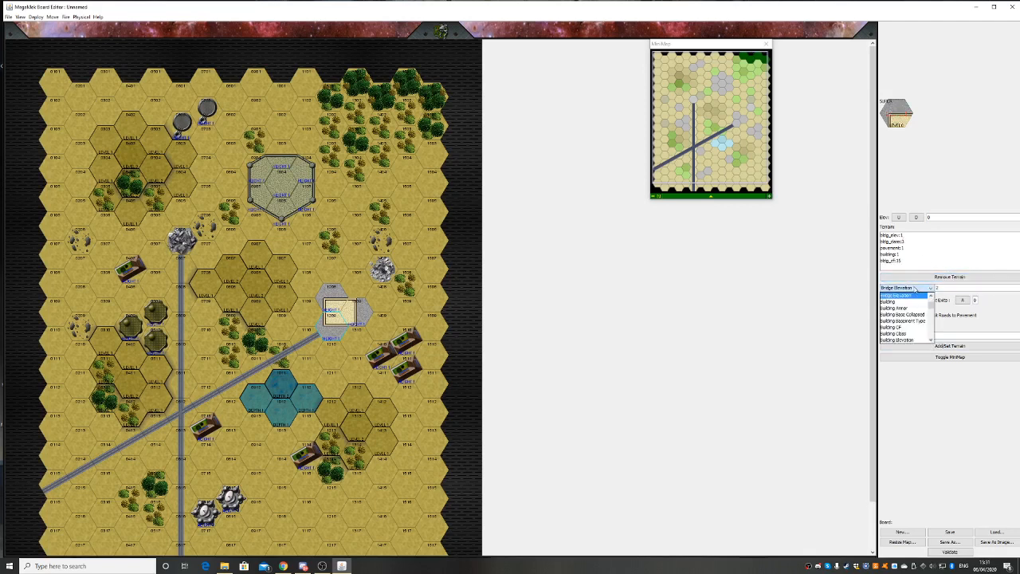
pyautogui.click(901, 341)
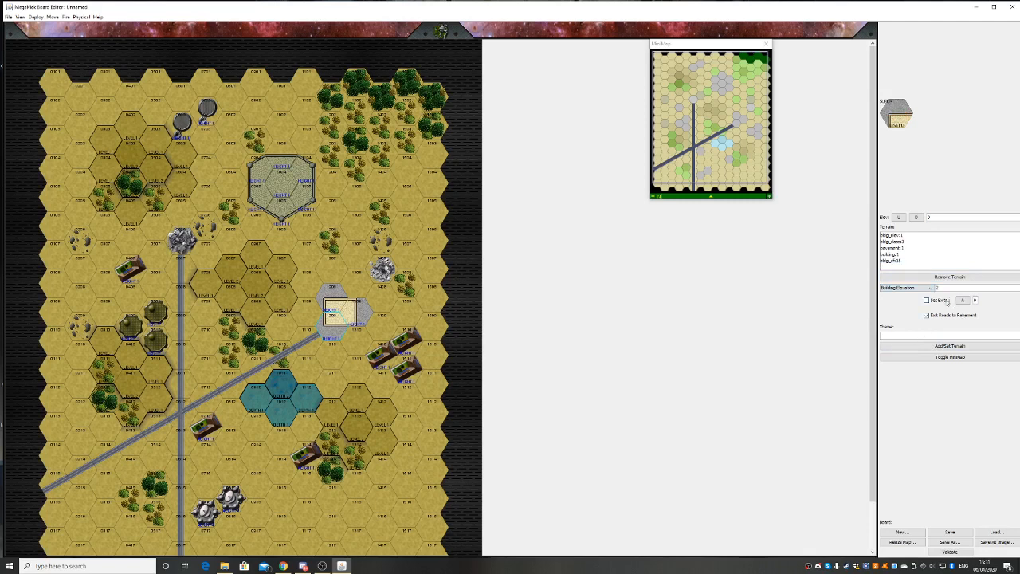
pyautogui.click(950, 346)
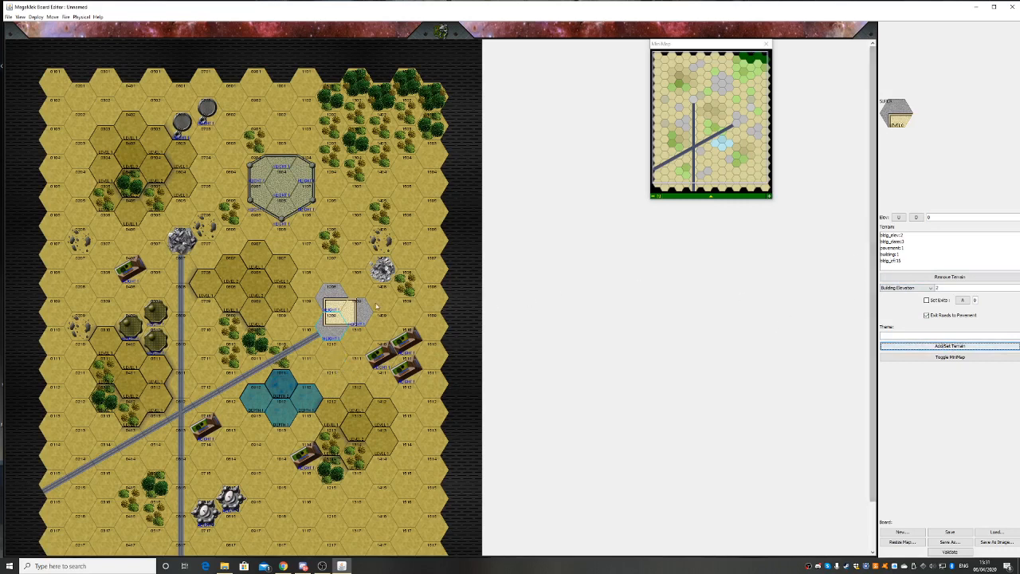
pyautogui.click(333, 357)
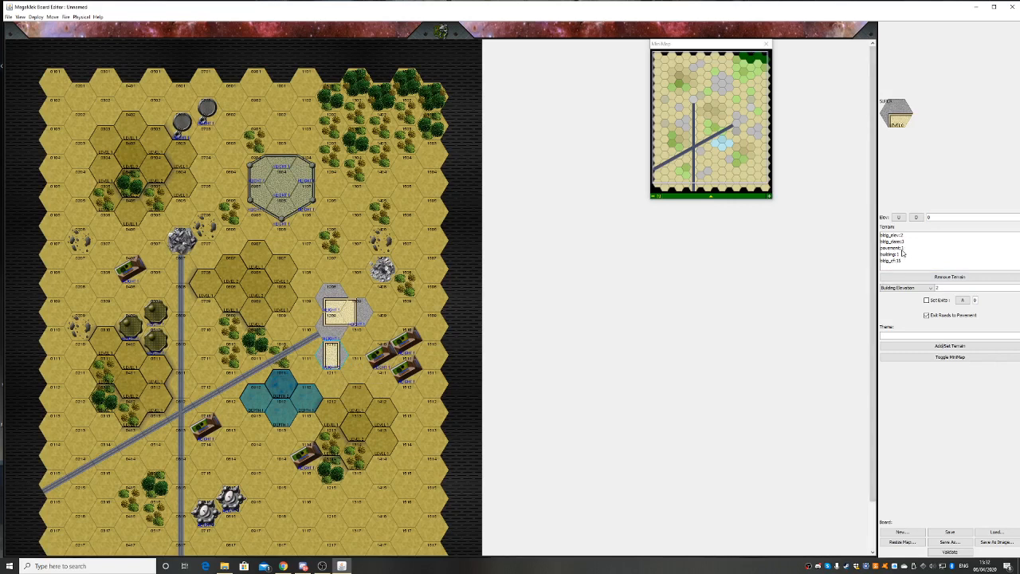
# Add a Building Armor entry of 15 to the building's terrain in the brush
pyautogui.click(920, 288)
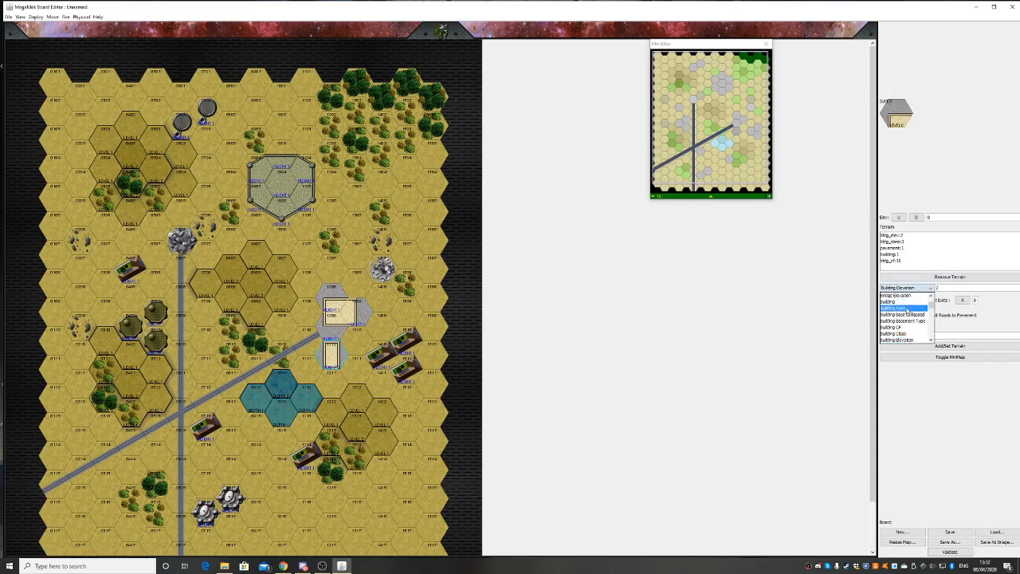
pyautogui.click(909, 313)
pyautogui.moveTo(948, 288); pyautogui.dragTo(933, 288)
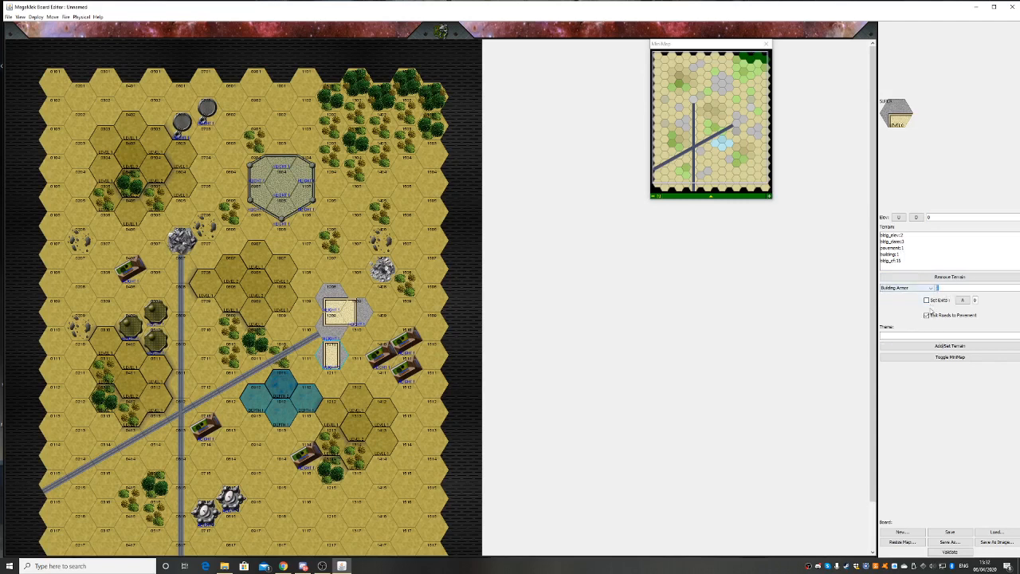
pyautogui.write('15')
pyautogui.click(952, 348)
# Look through the building-related terrain types available for the brush
pyautogui.click(929, 289)
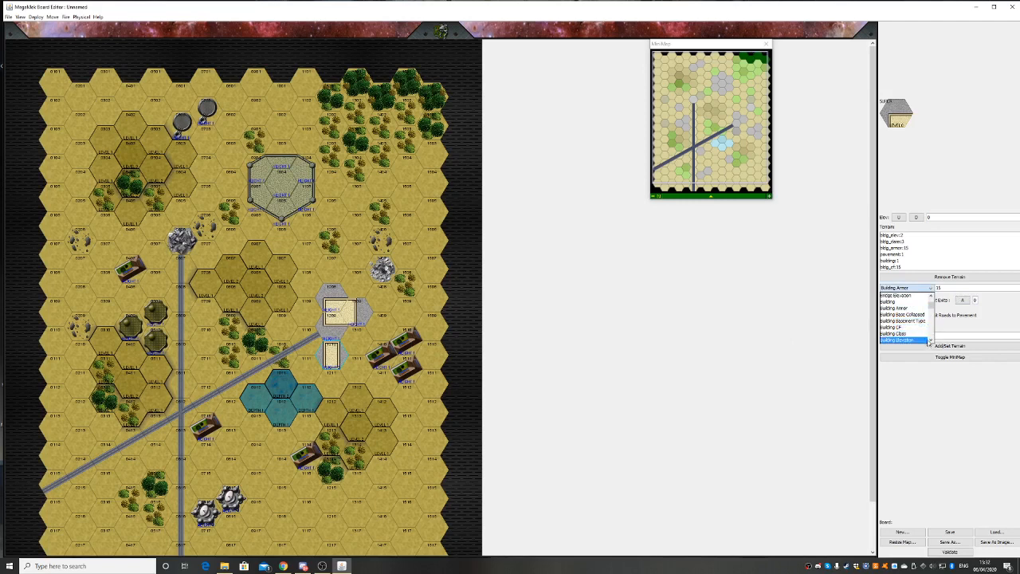
pyautogui.click(930, 341)
pyautogui.click(931, 341)
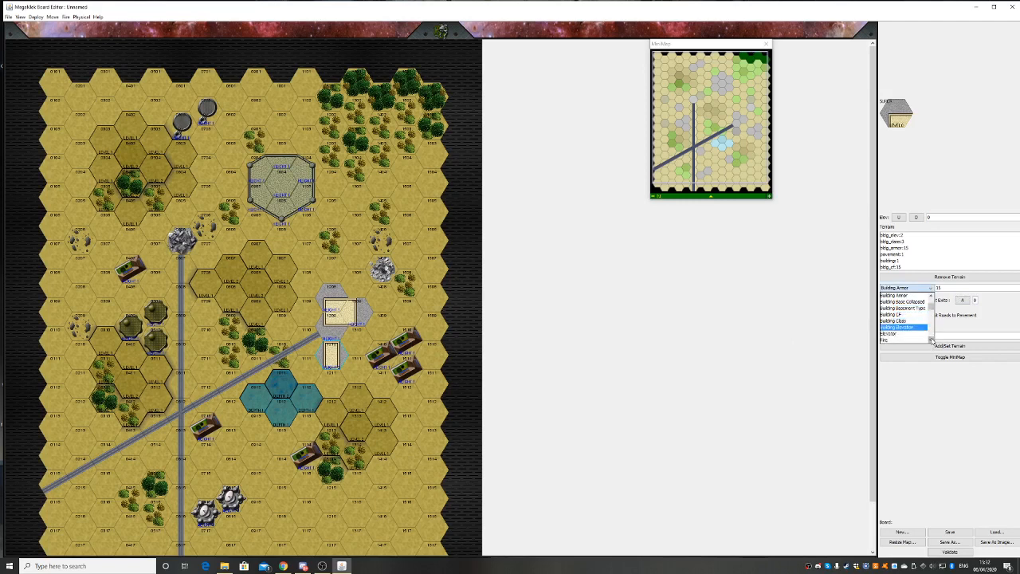
pyautogui.moveTo(931, 309); pyautogui.dragTo(932, 307)
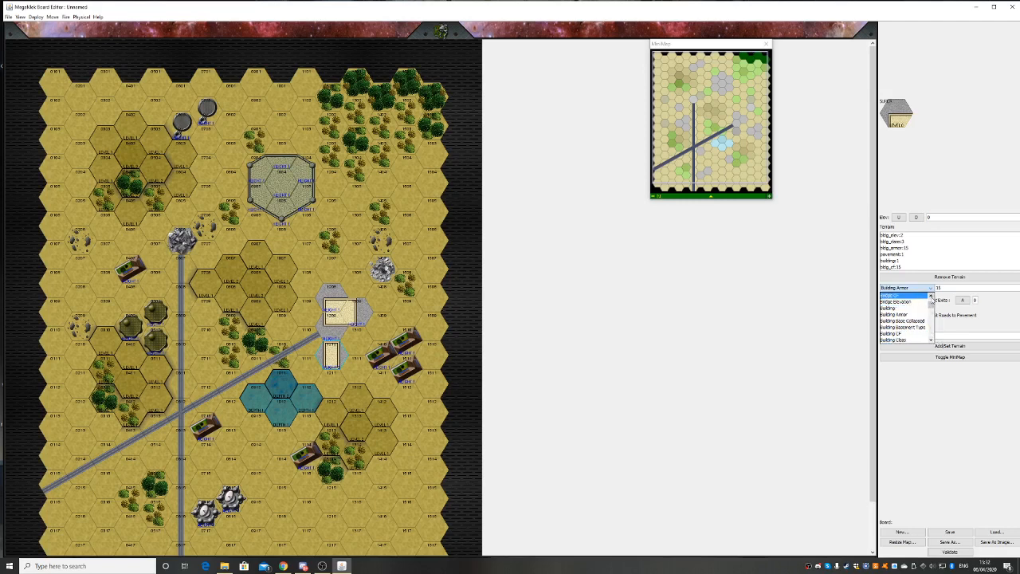
pyautogui.click(931, 296)
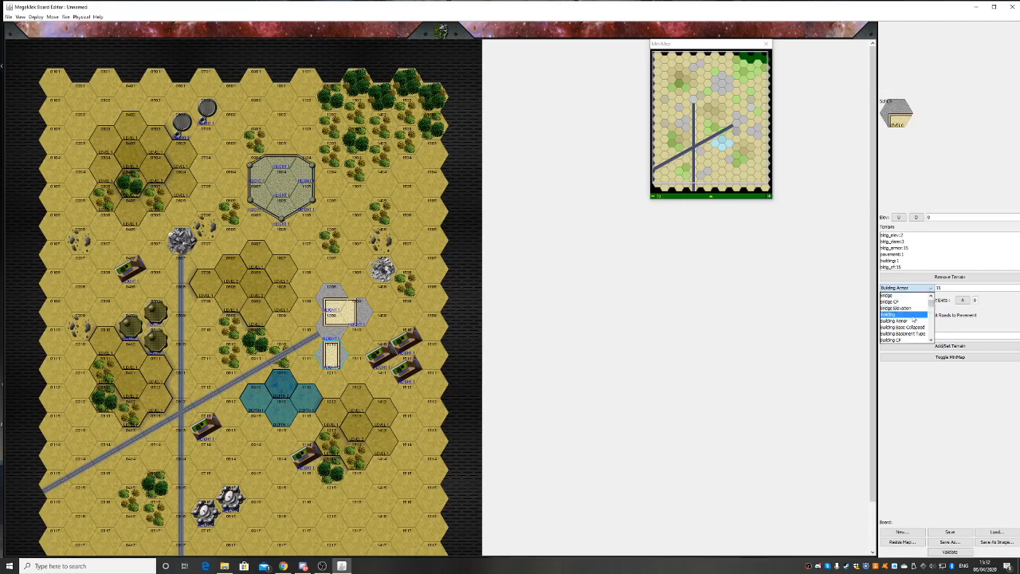
pyautogui.click(931, 340)
pyautogui.doubleClick(931, 341)
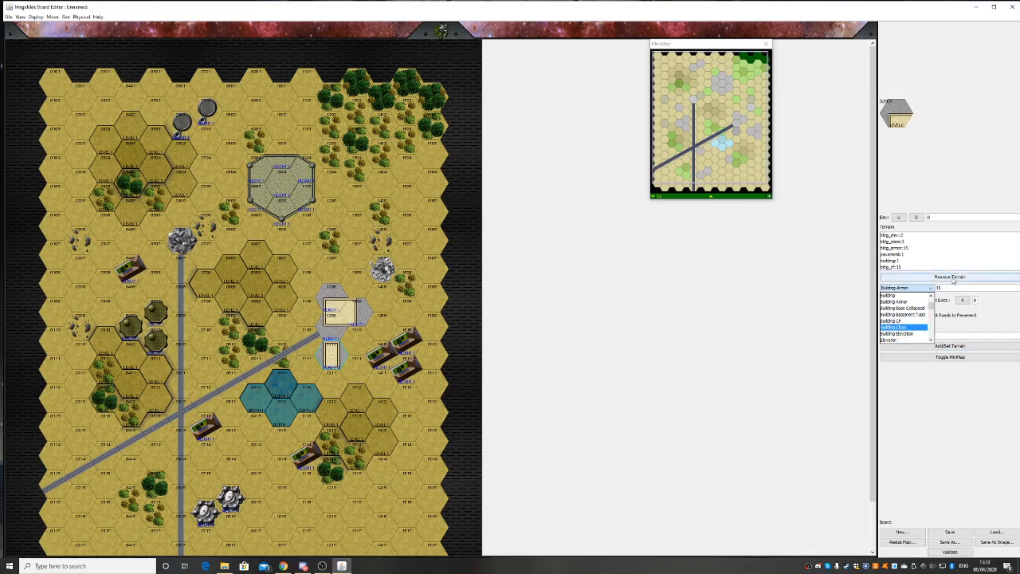
pyautogui.click(955, 279)
# Choose Fueltank as the terrain type for the brush
pyautogui.click(930, 289)
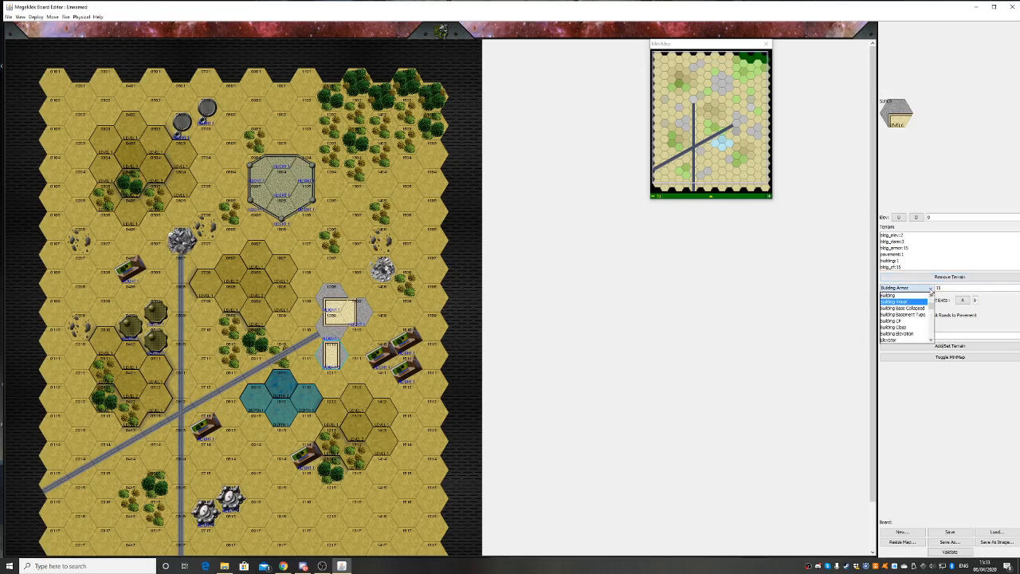
pyautogui.click(932, 341)
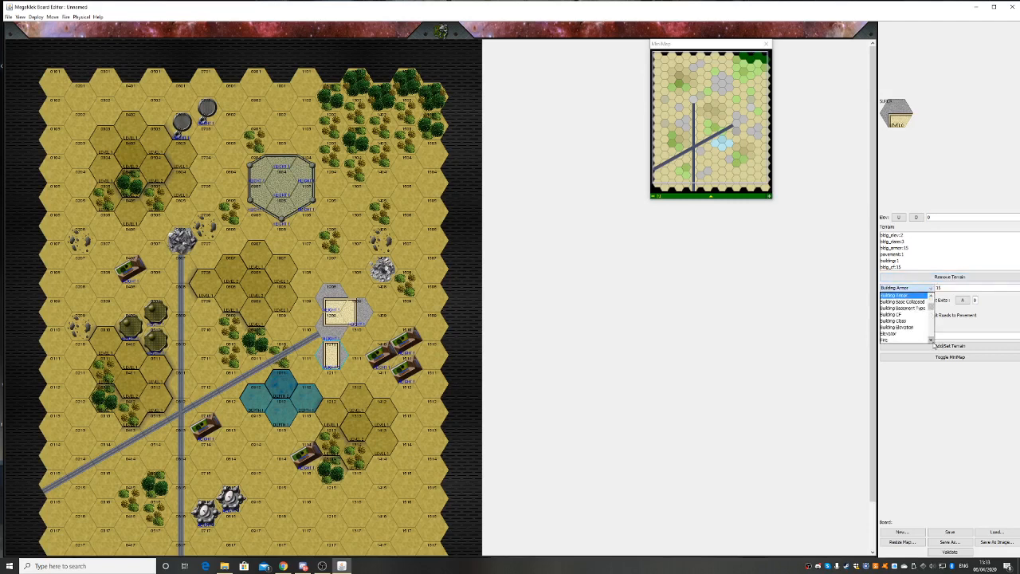
pyautogui.click(932, 341)
pyautogui.click(932, 342)
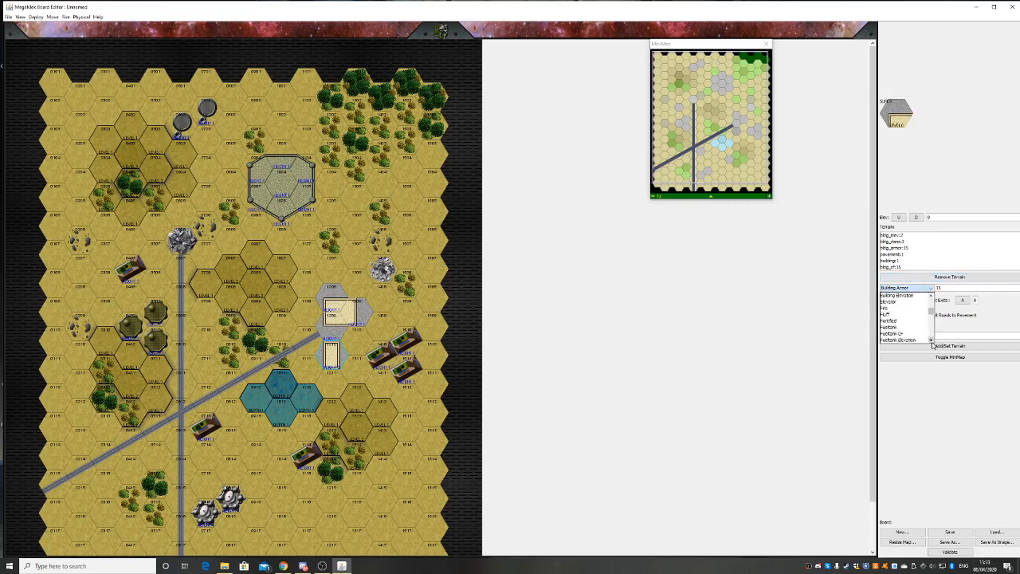
pyautogui.click(913, 326)
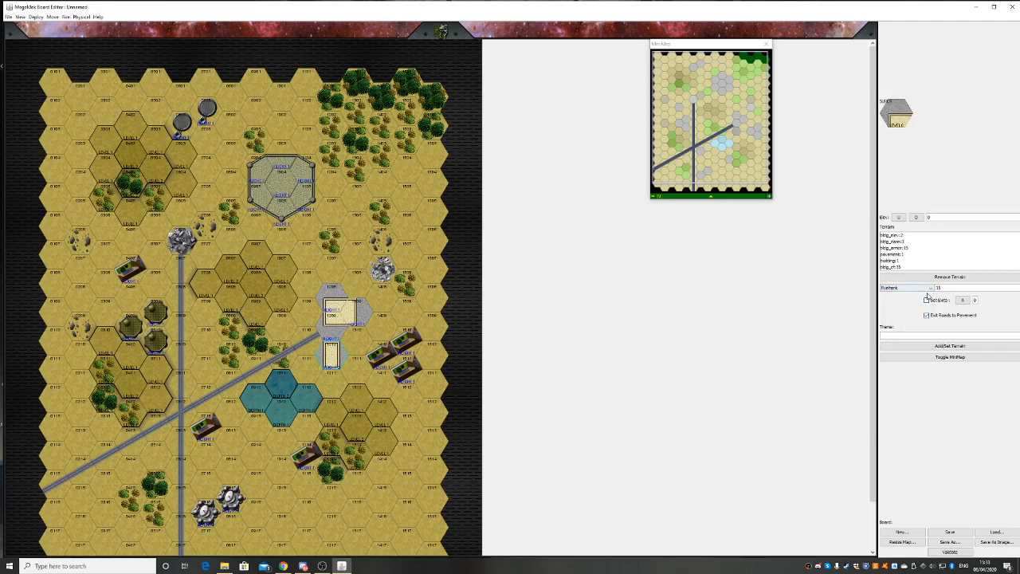
# Remove every building and pavement entry from the brush's terrain so that it is empty
pyautogui.click(900, 237)
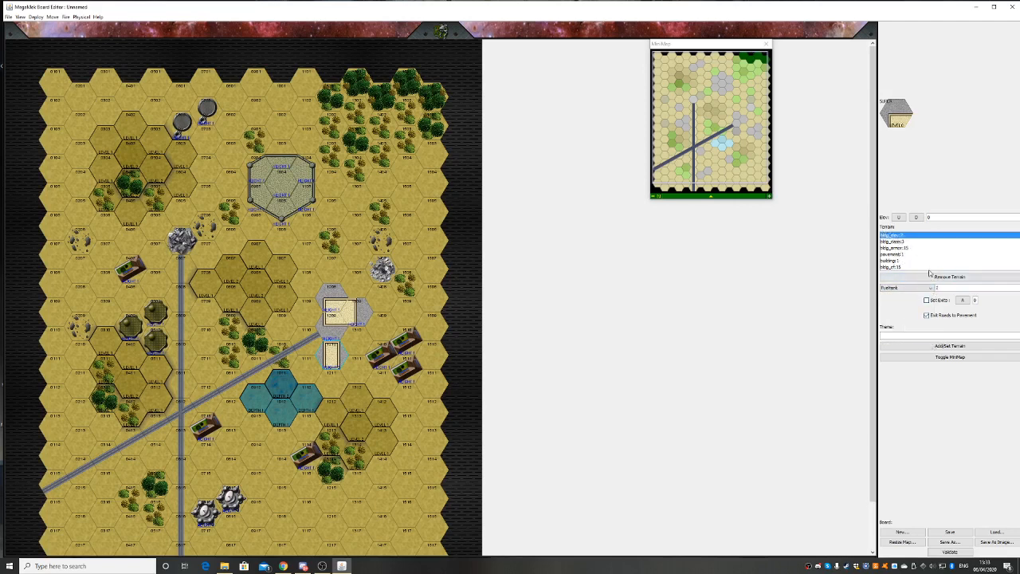
pyautogui.click(930, 277)
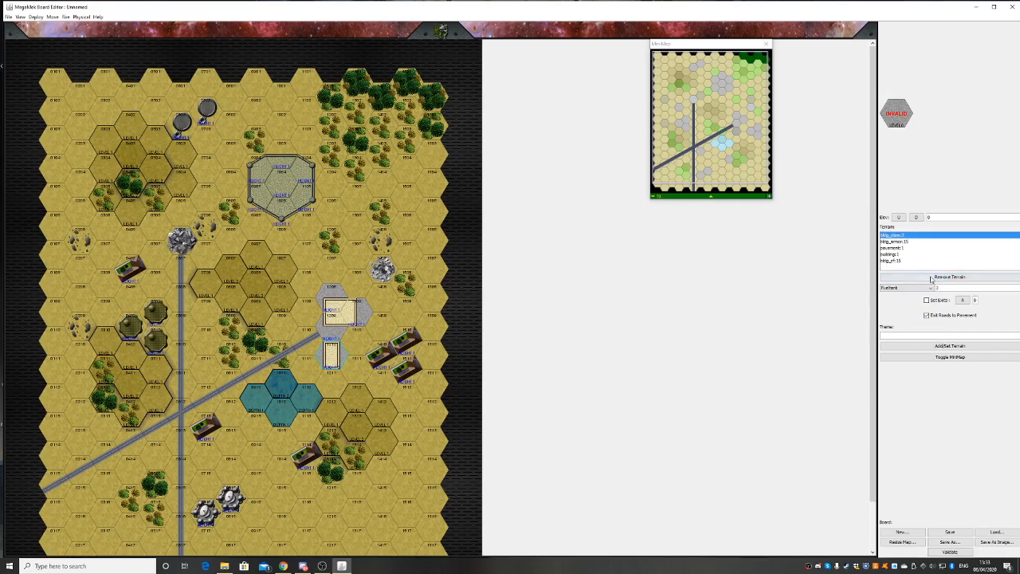
pyautogui.click(930, 276)
pyautogui.click(899, 238)
pyautogui.click(932, 277)
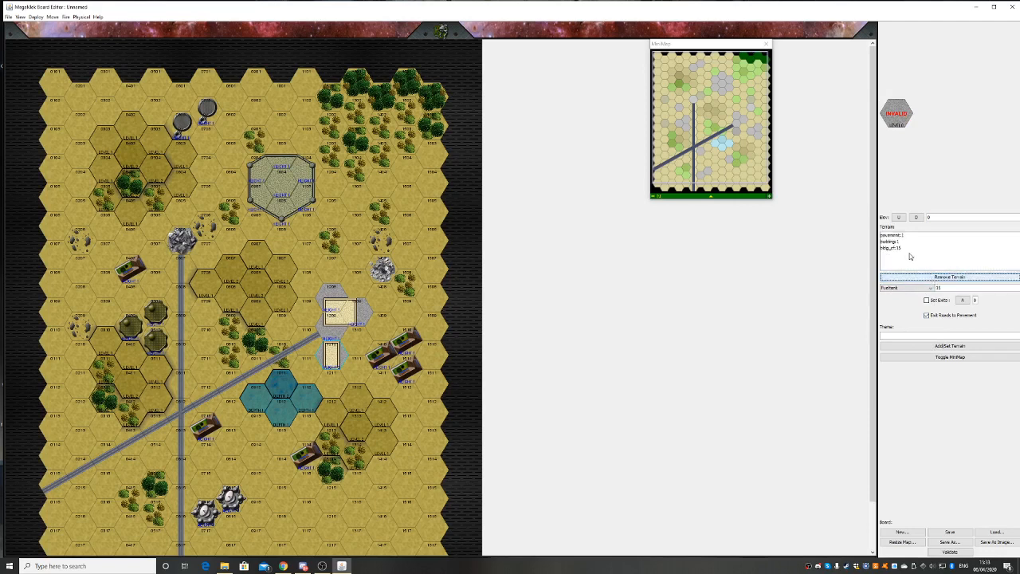
pyautogui.click(896, 236)
pyautogui.click(932, 276)
pyautogui.click(901, 238)
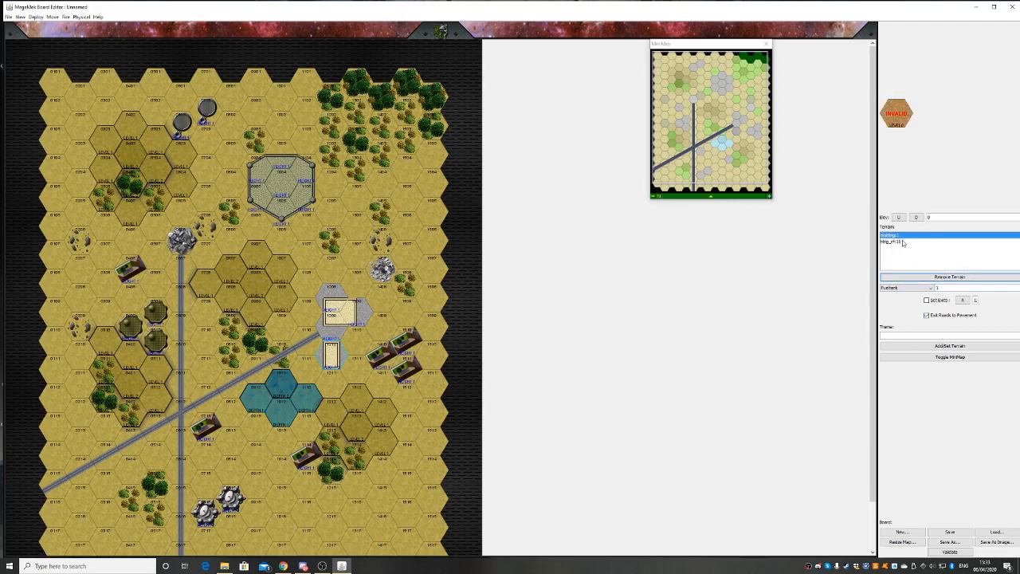
pyautogui.click(932, 276)
pyautogui.click(894, 237)
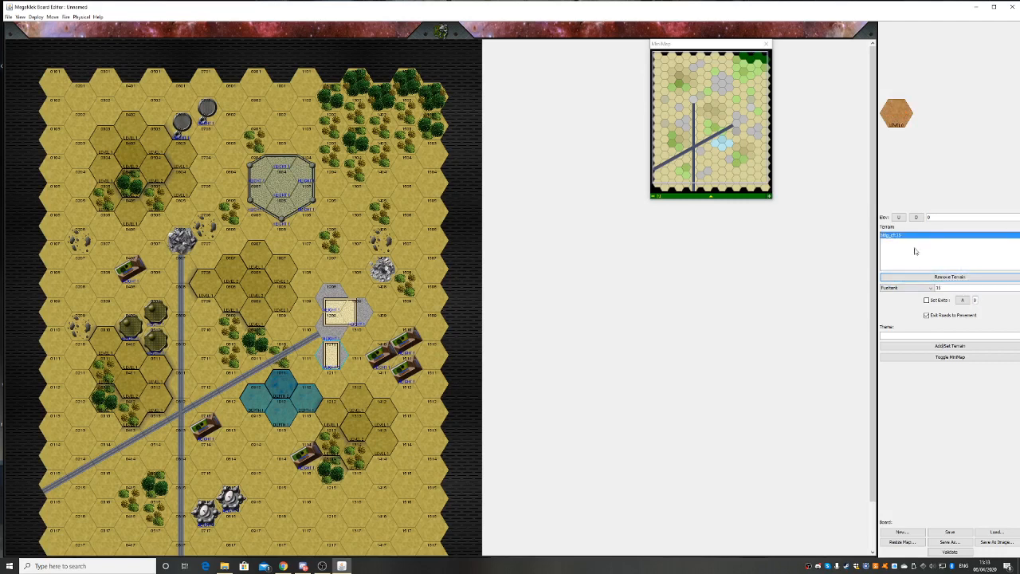
pyautogui.click(944, 279)
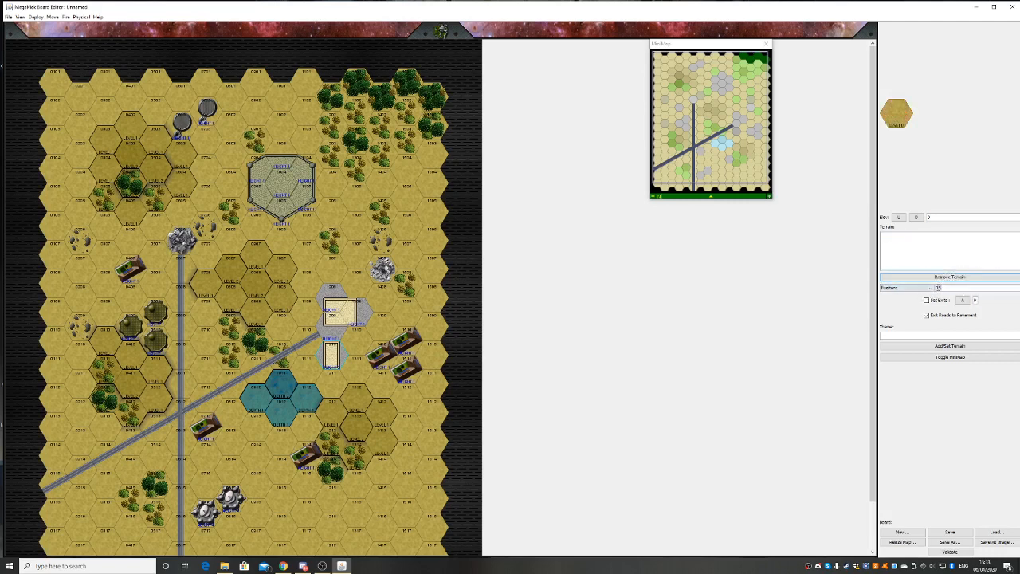
# Add Fueltank 1 and Fueltank CF 15 to the brush's terrain
pyautogui.doubleClick(939, 288)
pyautogui.click(968, 349)
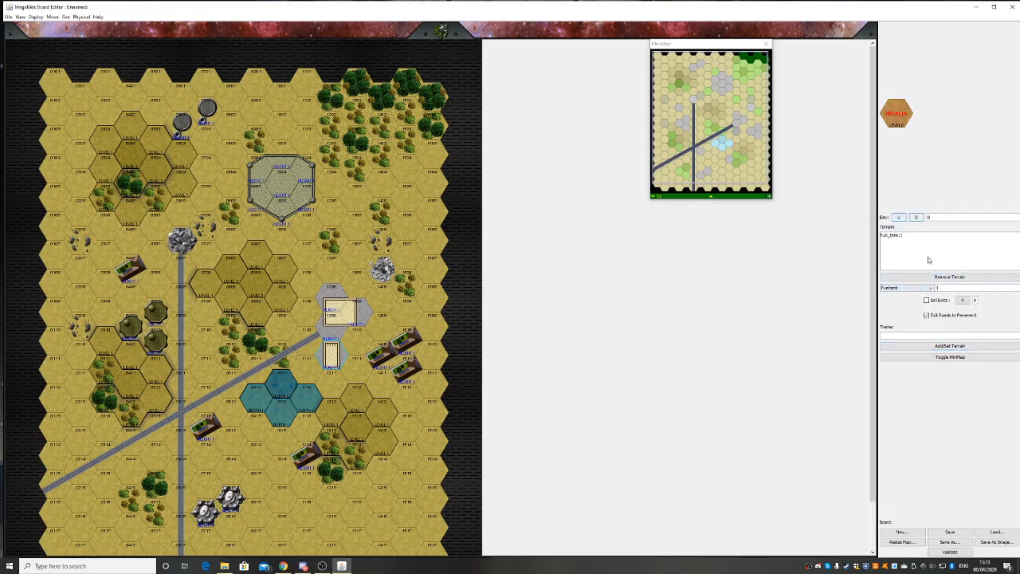
pyautogui.click(924, 288)
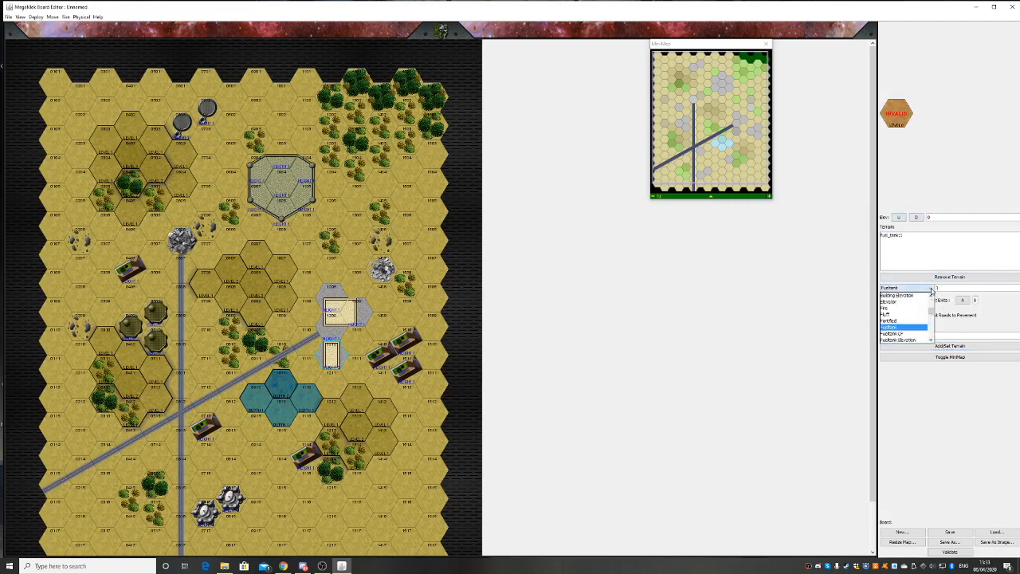
pyautogui.click(915, 333)
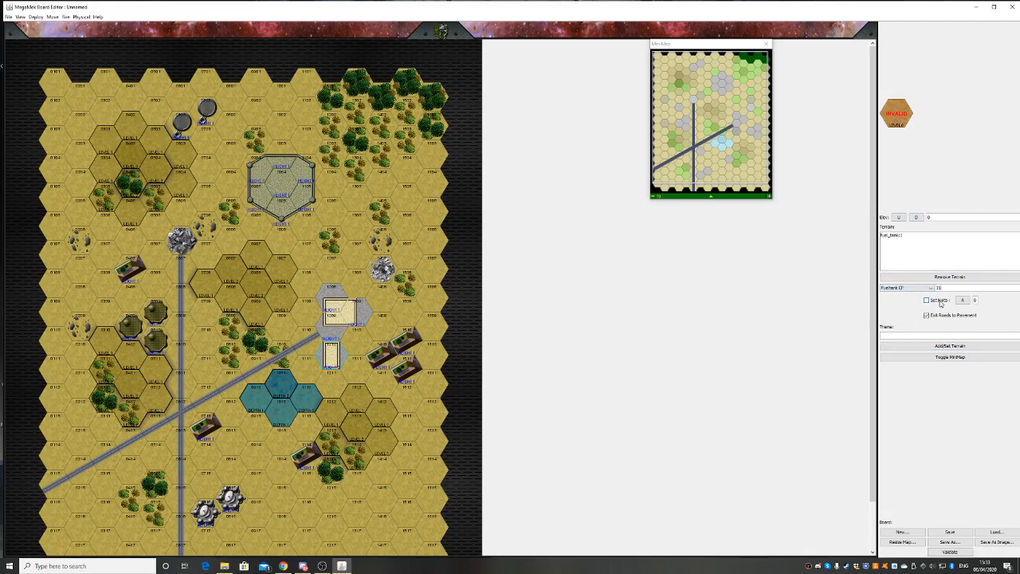
pyautogui.click(950, 347)
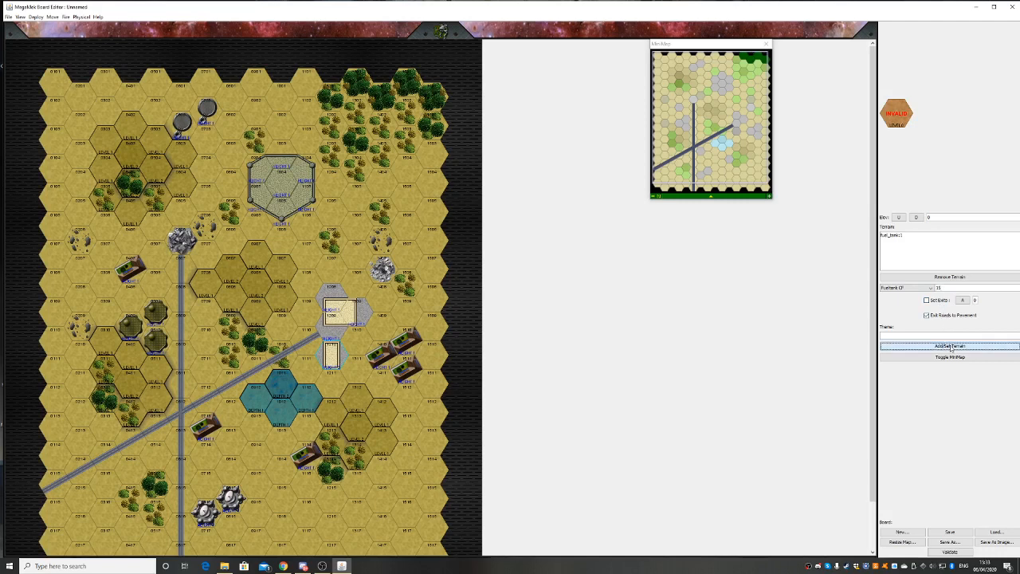
# Add a Fueltank Elevation of 1 to the brush's terrain
pyautogui.click(929, 294)
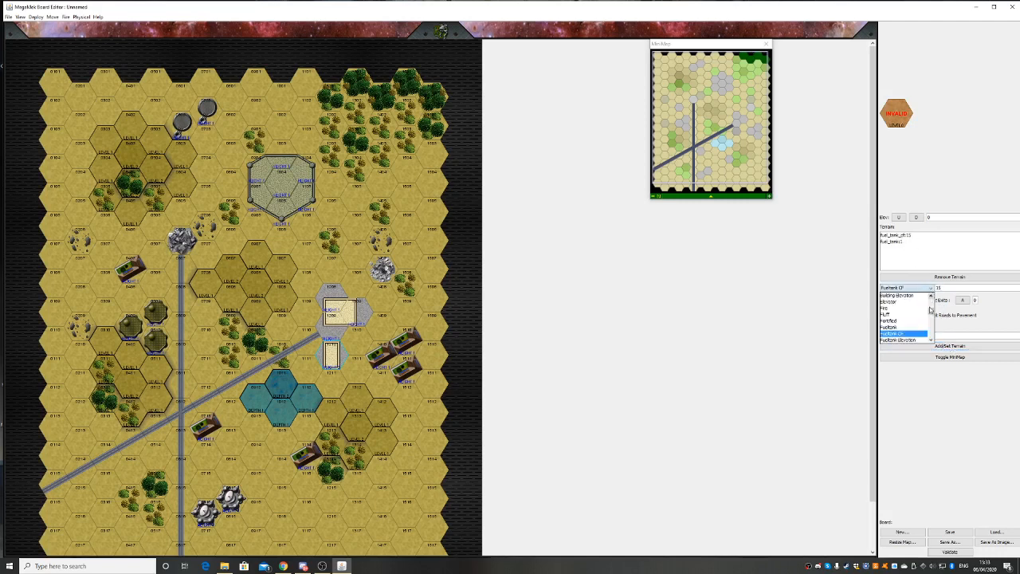
pyautogui.click(920, 338)
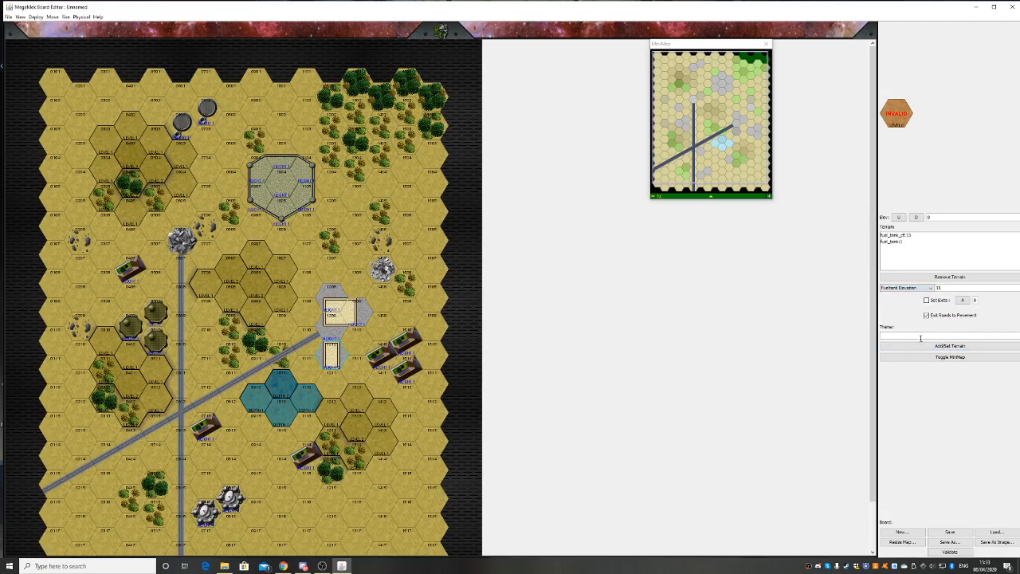
pyautogui.doubleClick(946, 288)
pyautogui.write('1')
pyautogui.click(948, 348)
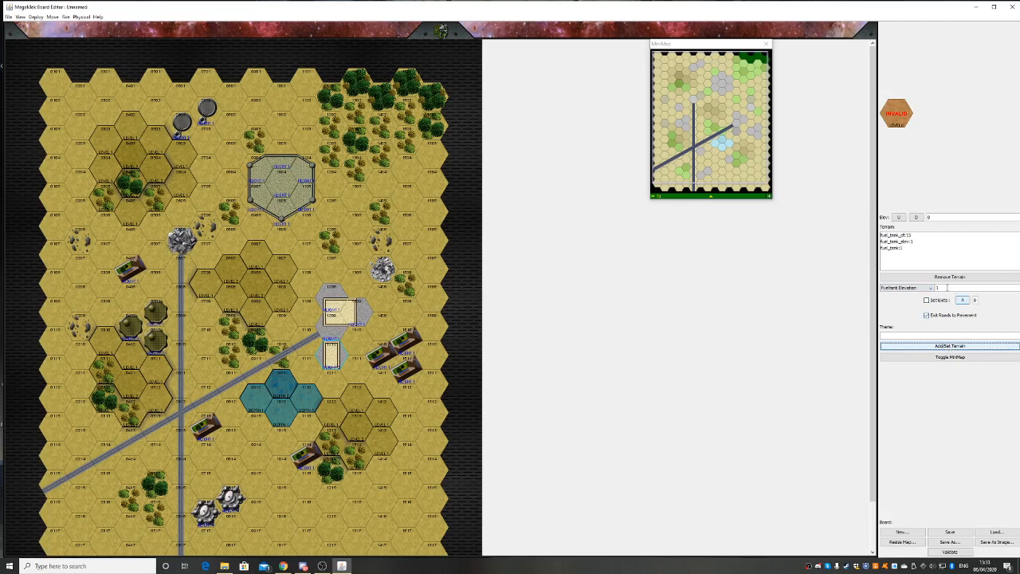
# Add Fueltank Magnitude 40 to the brush and paint the fuel tank onto hexes 1305 and 1404
pyautogui.click(930, 288)
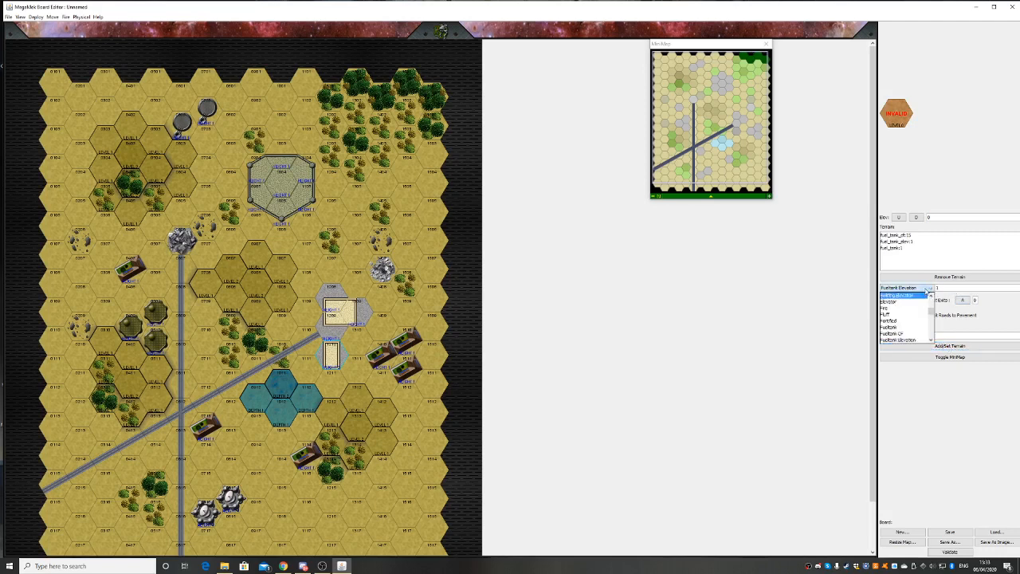
pyautogui.click(931, 341)
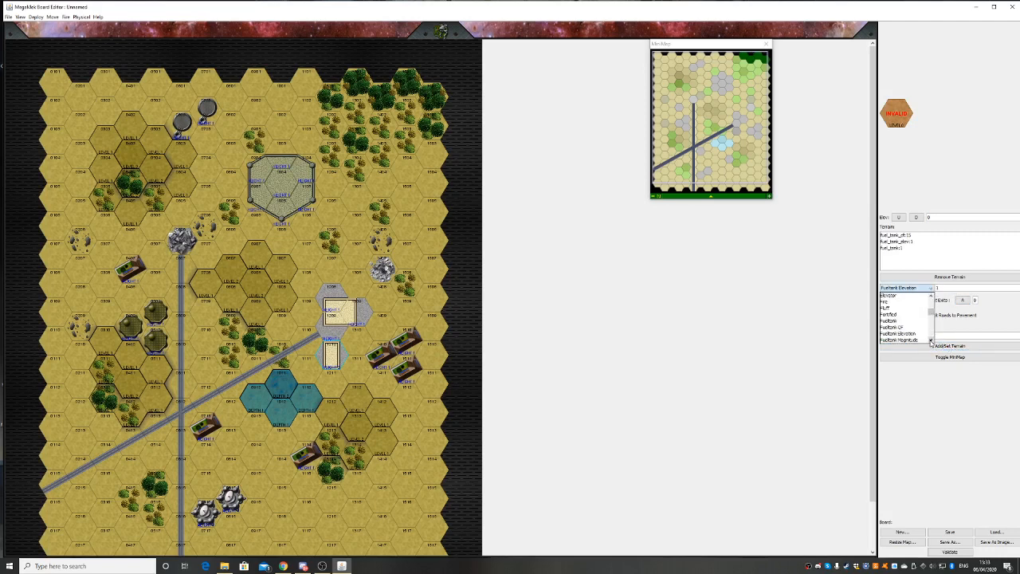
pyautogui.click(919, 341)
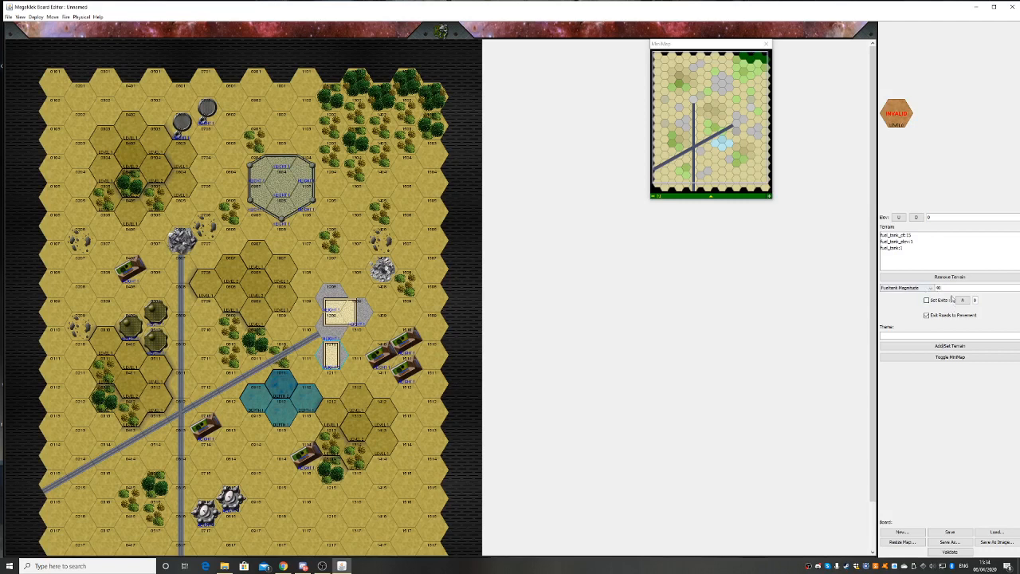
pyautogui.click(949, 347)
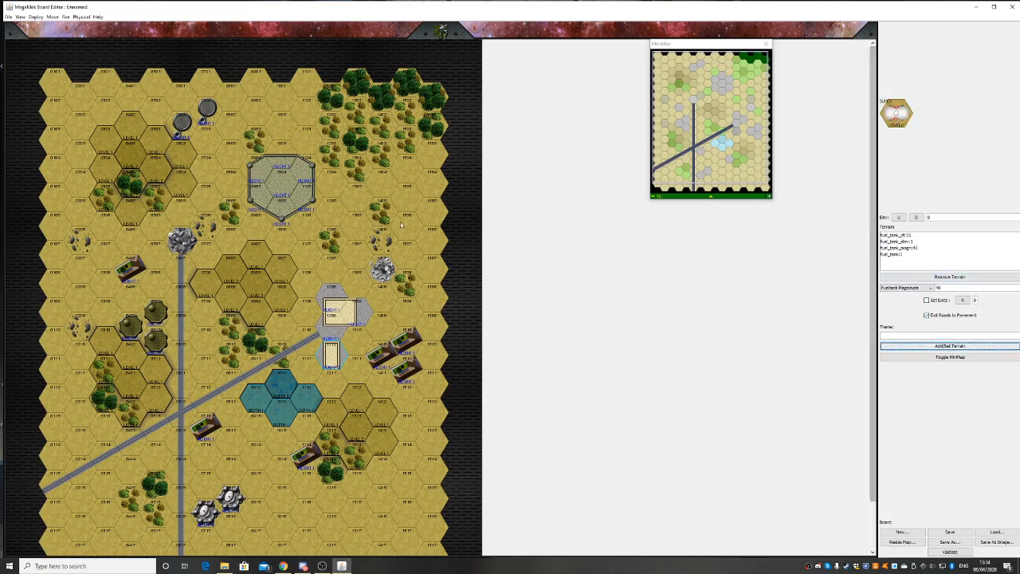
pyautogui.click(356, 200)
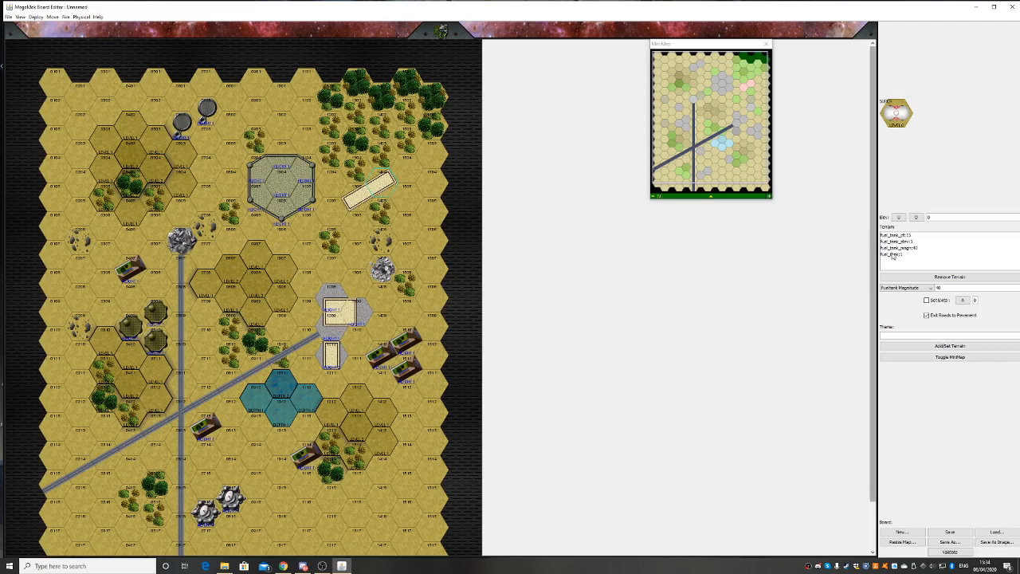
# Update the brush's Fueltank 1 entry with its exits set to 0
pyautogui.click(916, 290)
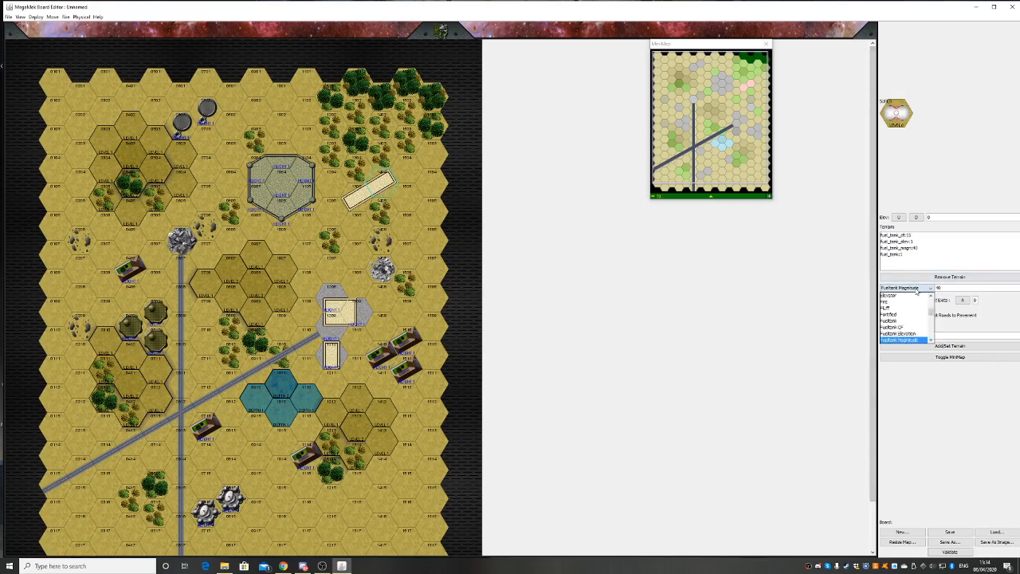
pyautogui.click(921, 322)
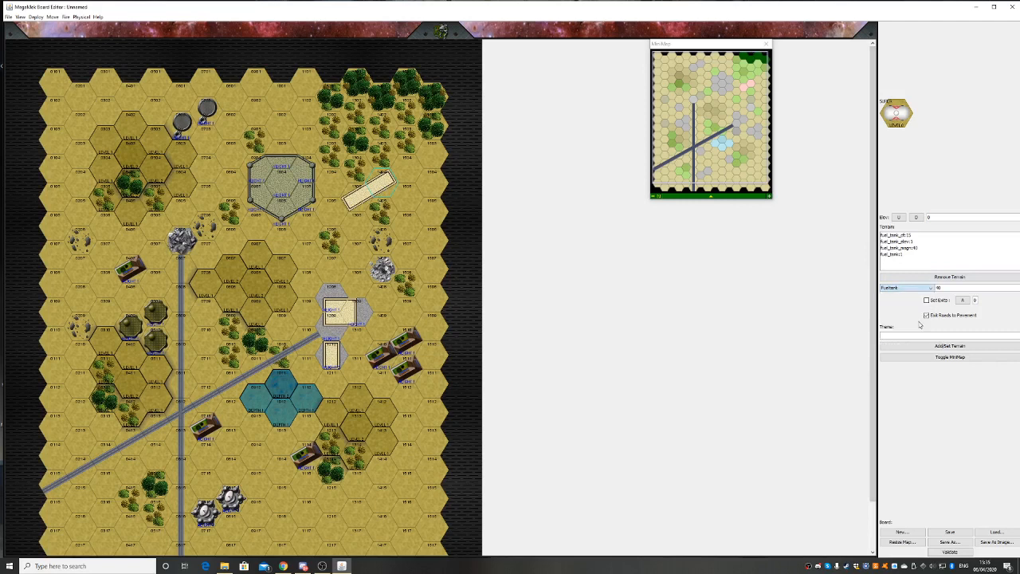
pyautogui.write('1')
pyautogui.click(927, 301)
pyautogui.click(949, 346)
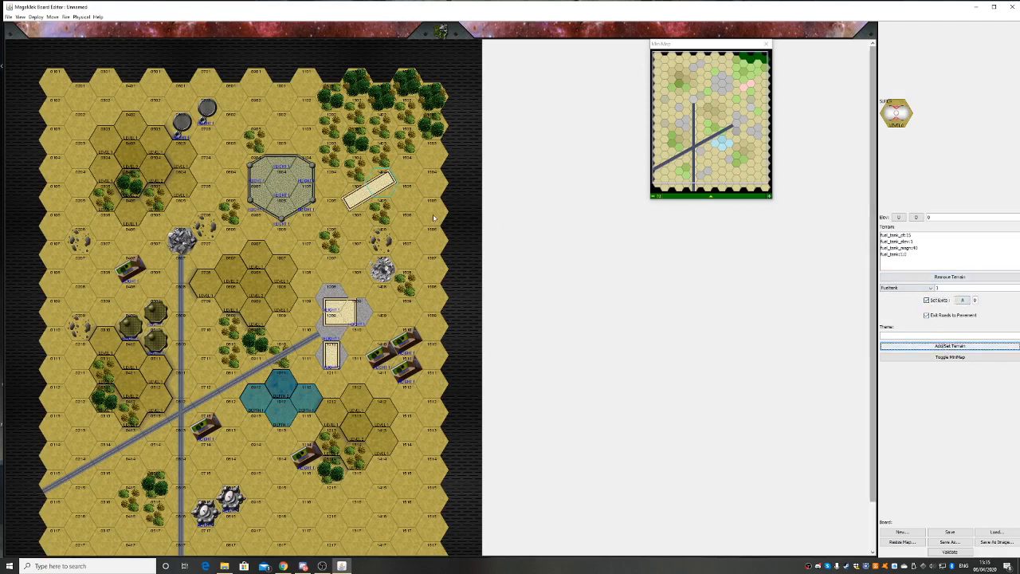
# Paint the fuel tank brush onto hexes 1305, 1404 and 1115
pyautogui.click(359, 197)
pyautogui.click(387, 189)
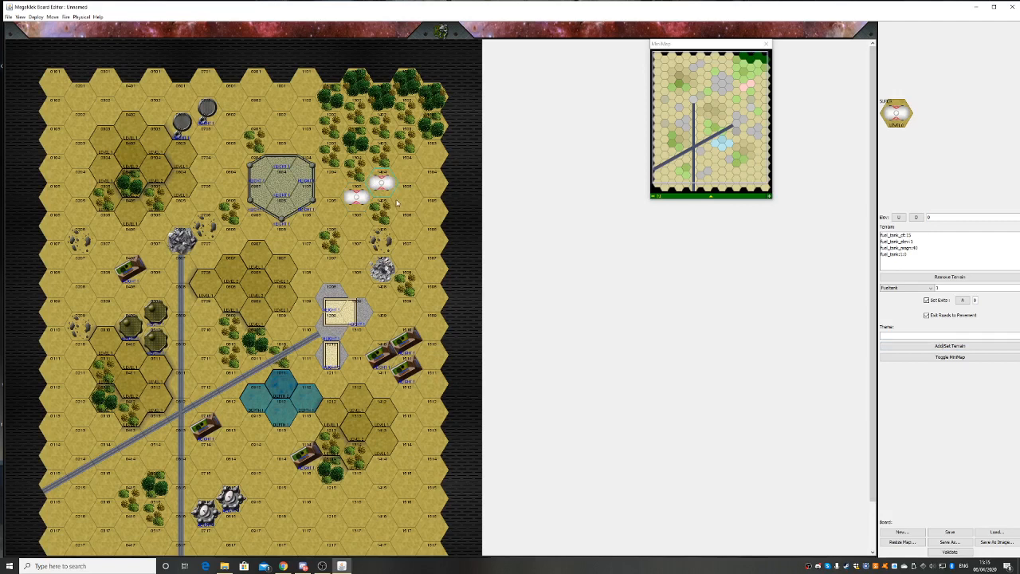
pyautogui.click(307, 488)
pyautogui.click(322, 566)
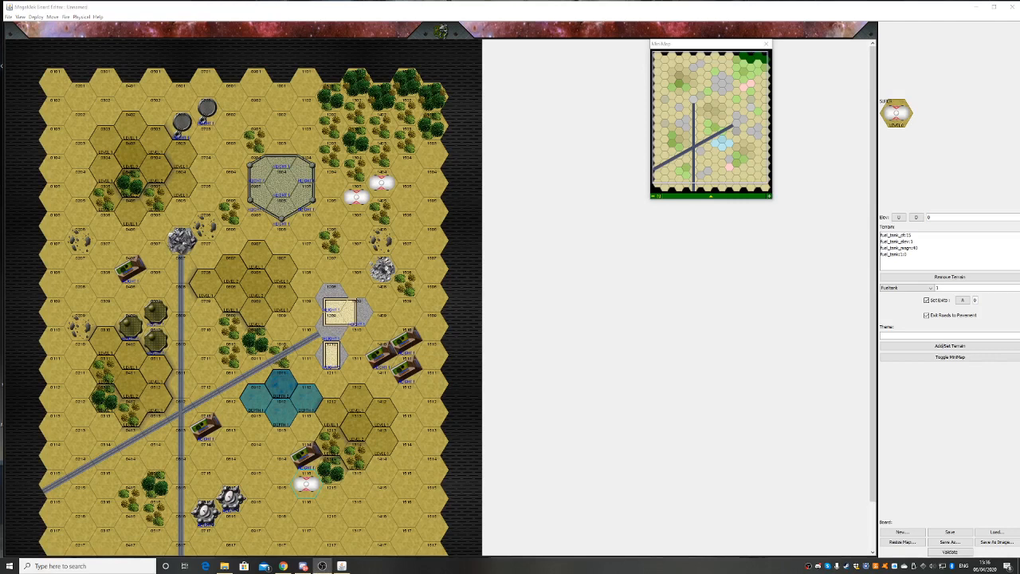
# Remove every fuel tank entry from the brush's terrain so that it is empty
pyautogui.click(901, 235)
pyautogui.click(937, 277)
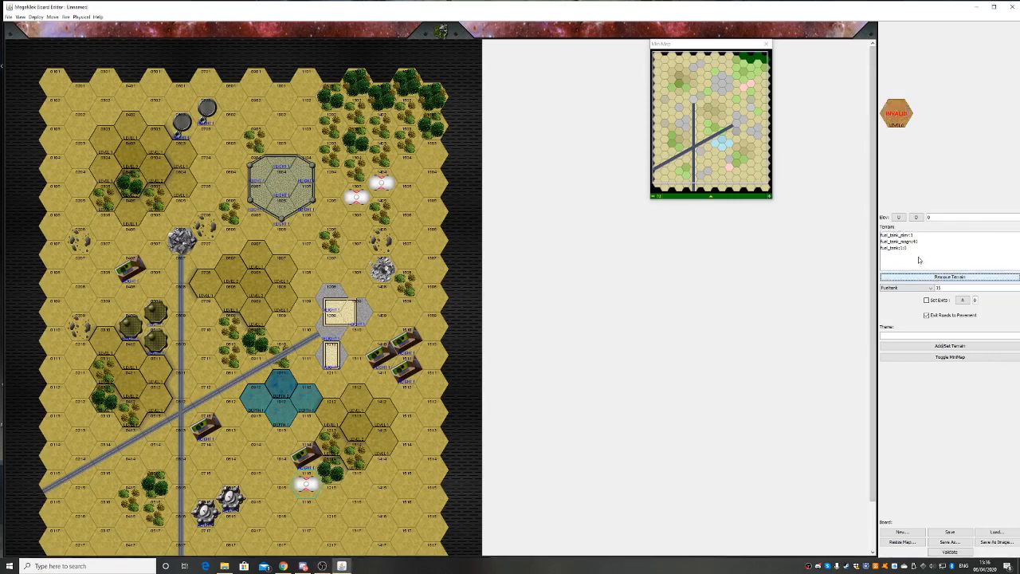
pyautogui.click(906, 236)
pyautogui.click(931, 277)
pyautogui.click(933, 236)
pyautogui.click(939, 277)
pyautogui.click(906, 236)
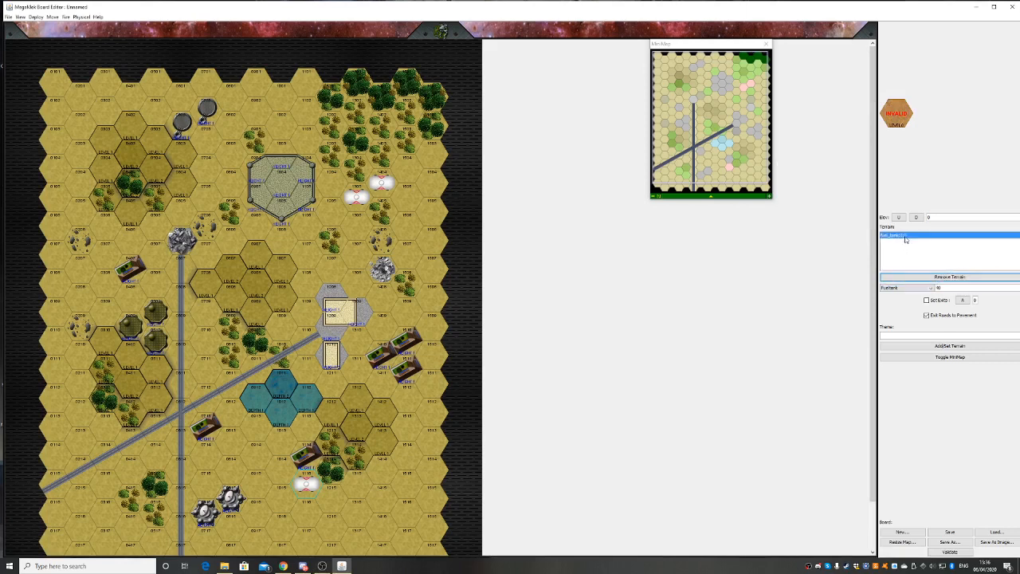
pyautogui.click(934, 276)
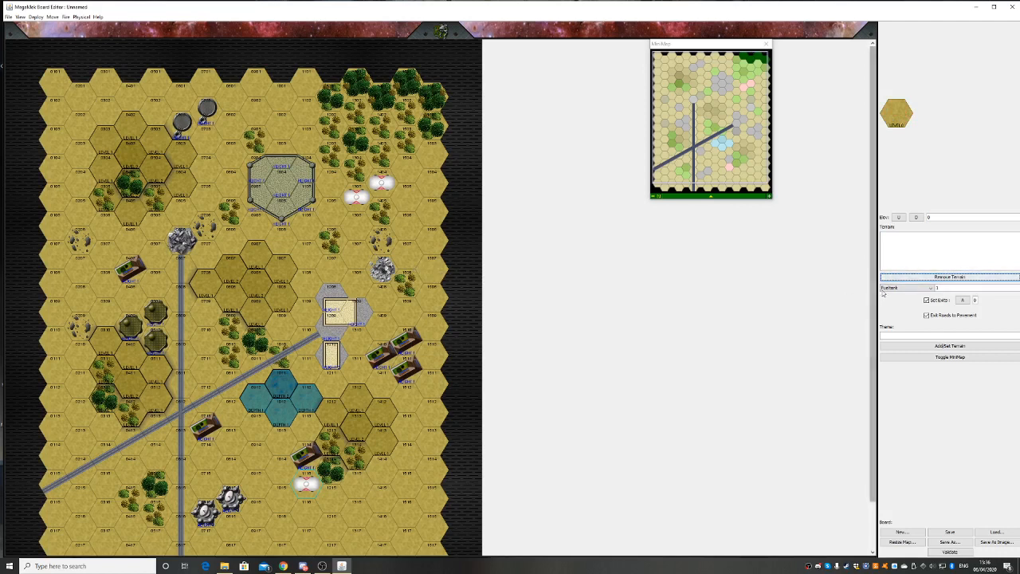
# Add Fluff 5 with exits set to 1 to the brush's terrain
pyautogui.click(913, 290)
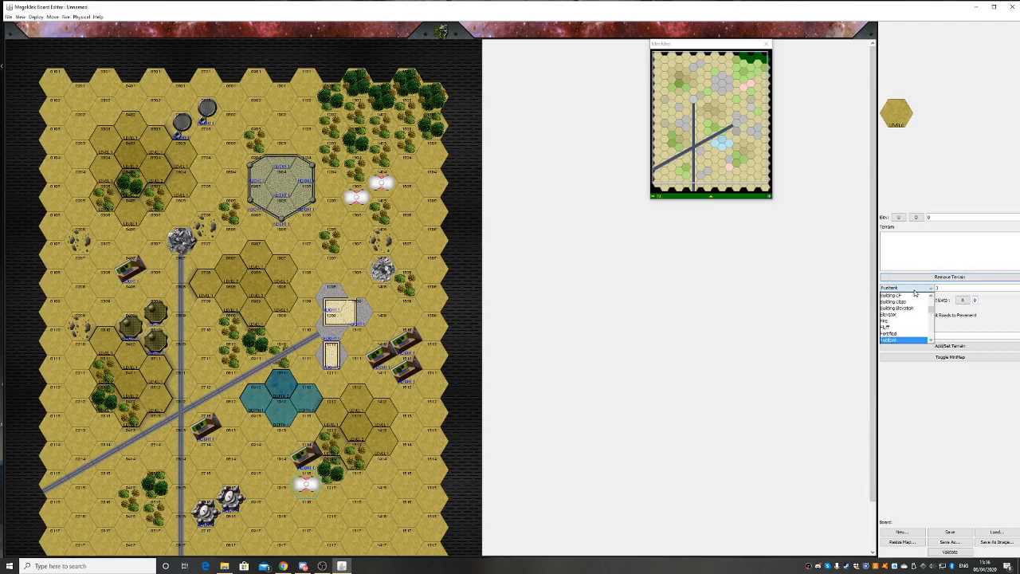
pyautogui.click(891, 330)
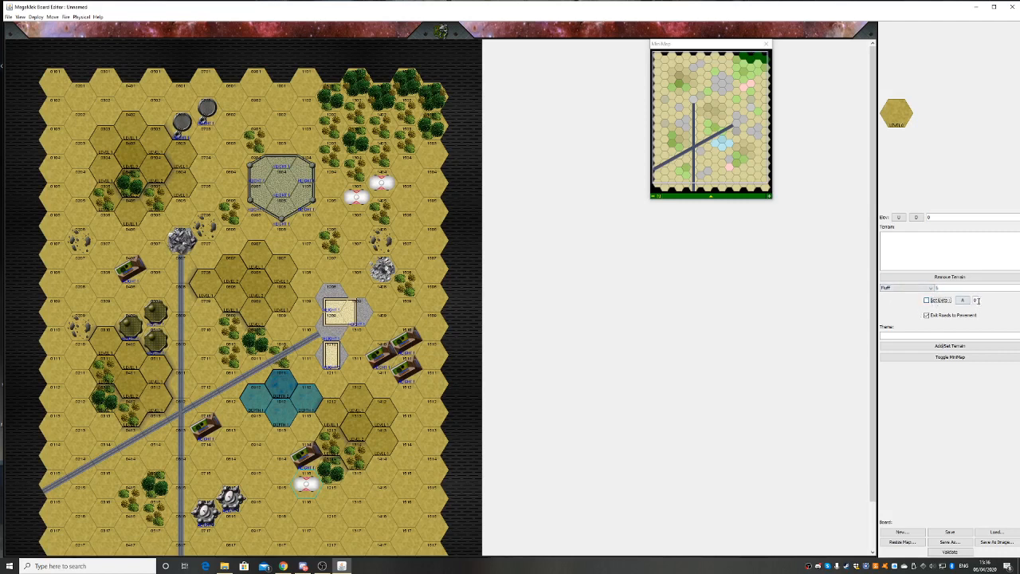
pyautogui.click(976, 300)
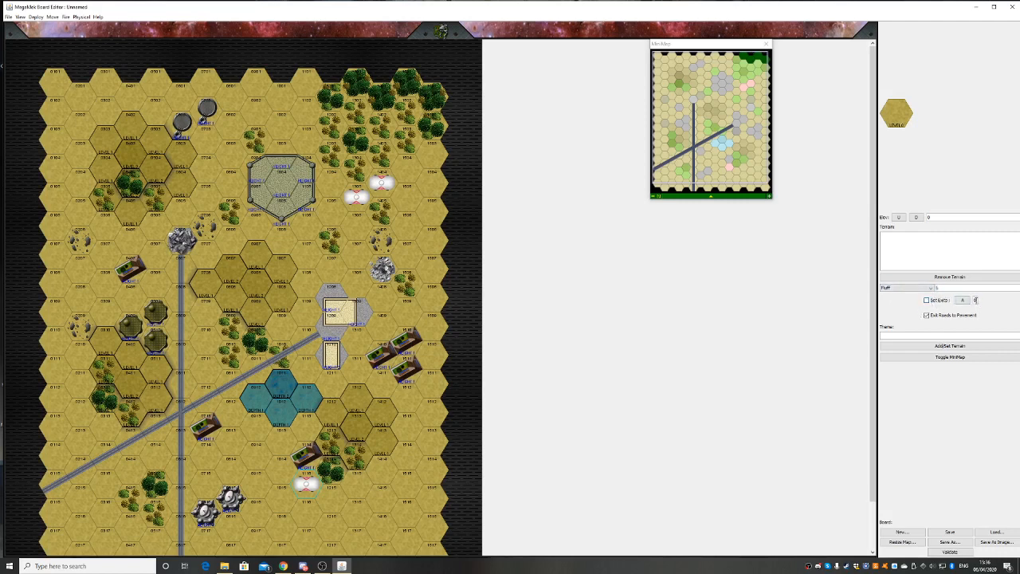
pyautogui.click(931, 303)
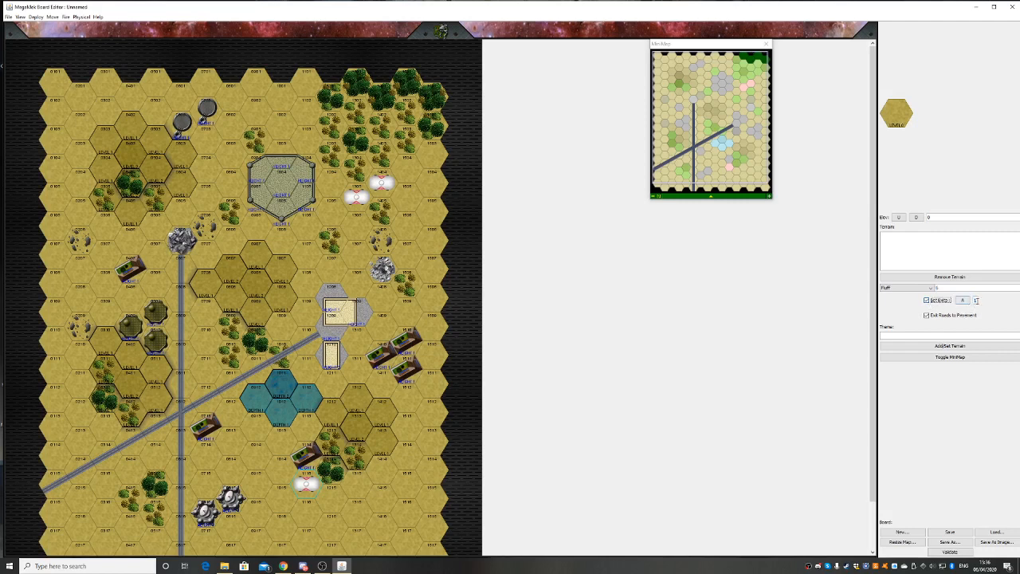
pyautogui.click(951, 348)
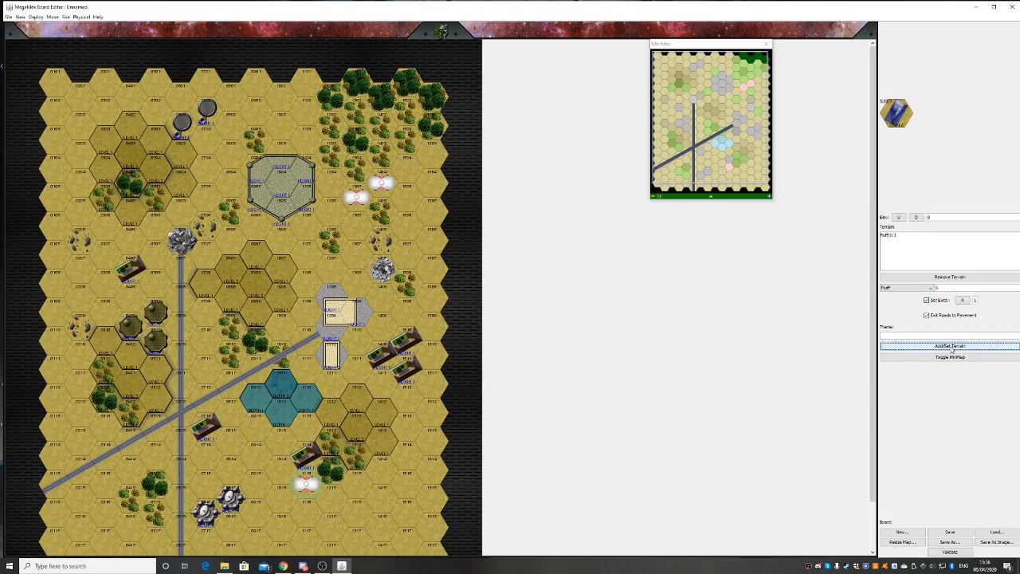
# Change the brush's Fluff level to 13 and paint it onto hex 0306
pyautogui.moveTo(944, 289); pyautogui.dragTo(935, 289)
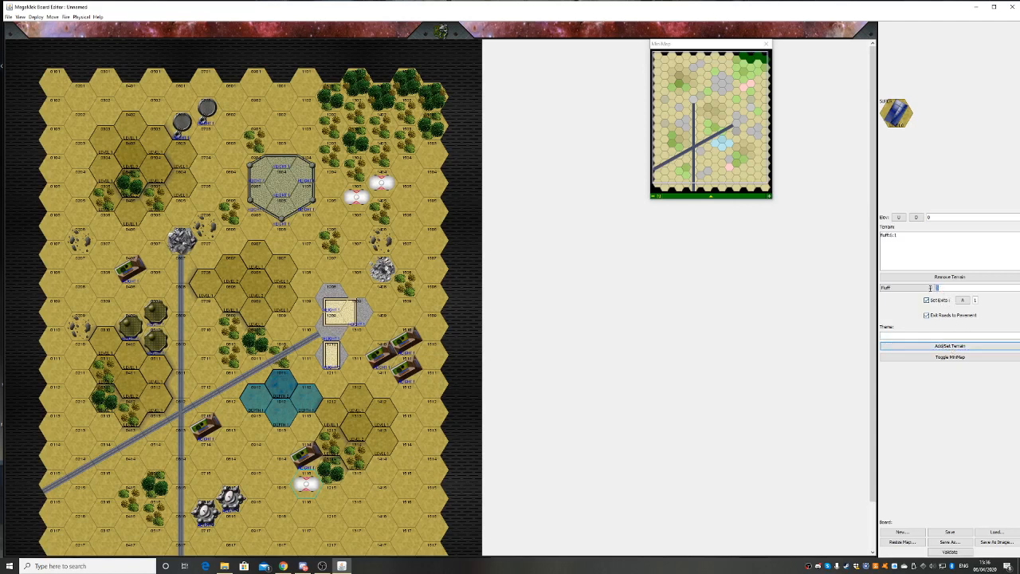
pyautogui.write('13')
pyautogui.click(956, 349)
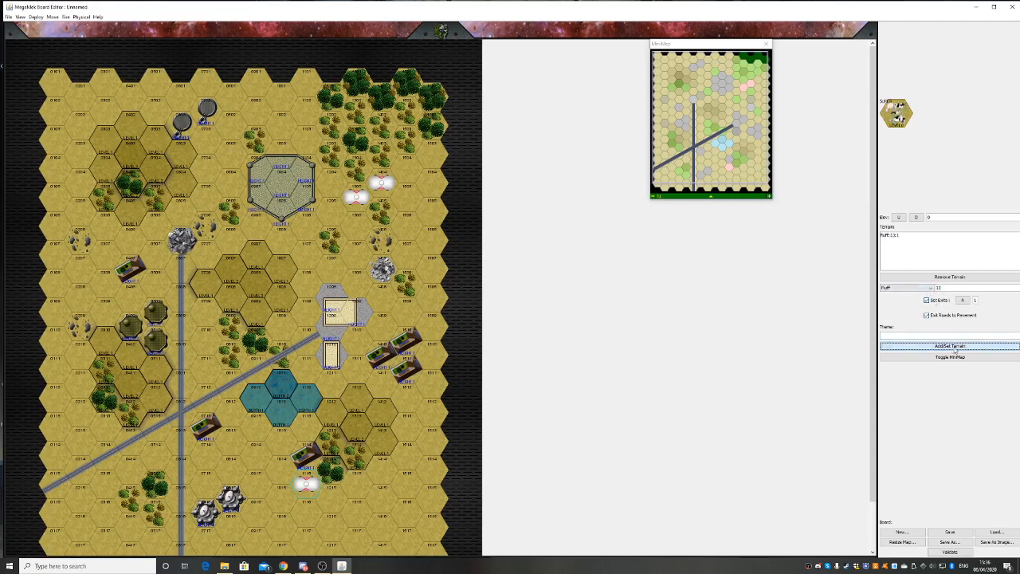
pyautogui.click(106, 226)
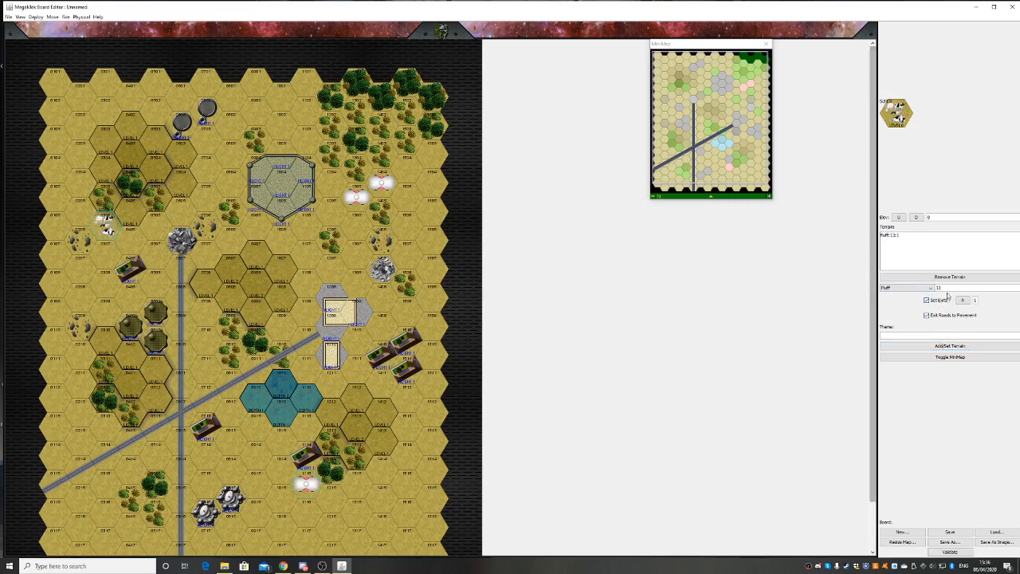
# Set the Fluff 13 entry's exits to 2 and paint the brush onto hex 1411
pyautogui.click(974, 299)
pyautogui.press('BackSpace')
pyautogui.write('2')
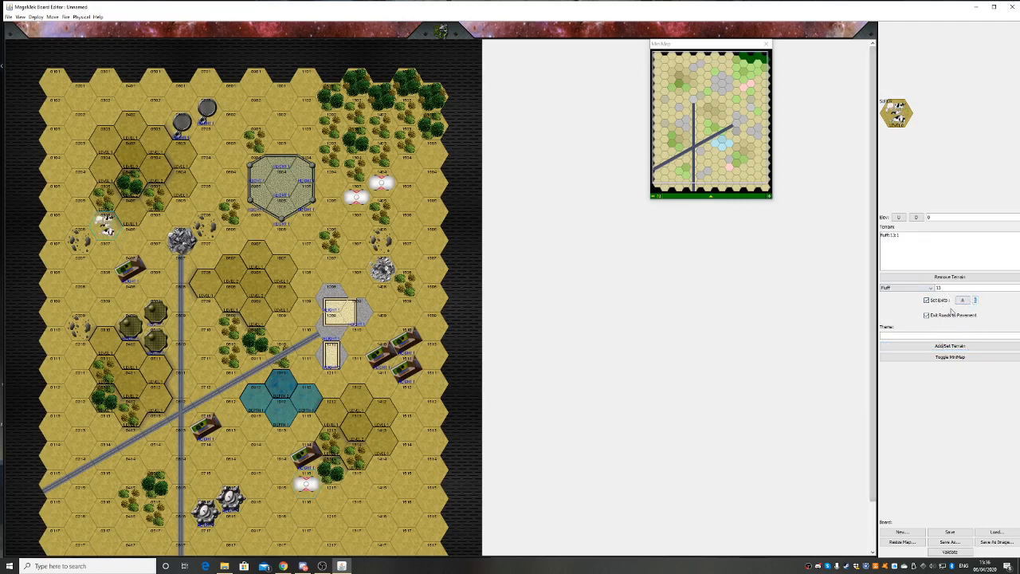
pyautogui.click(949, 345)
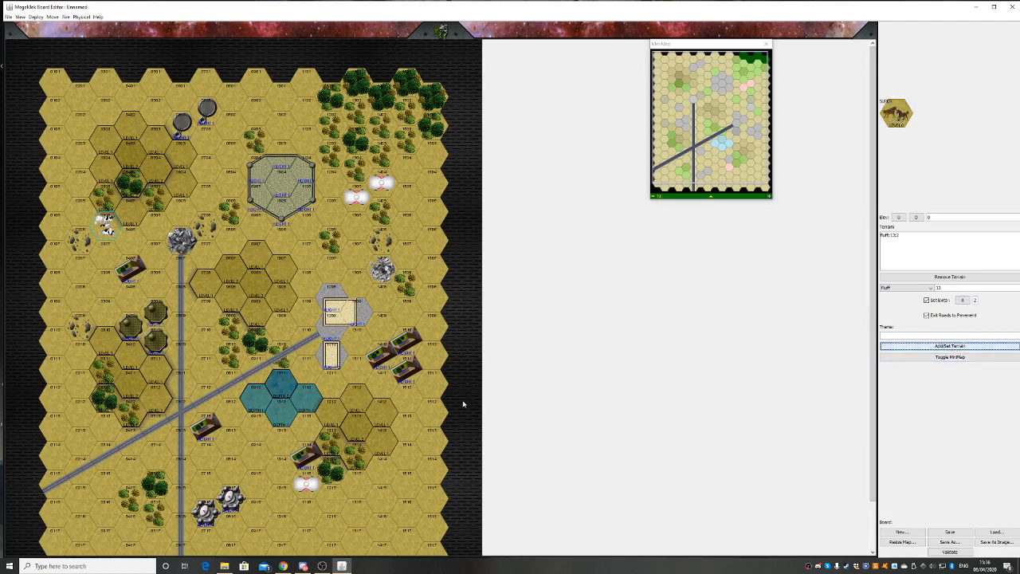
pyautogui.click(382, 387)
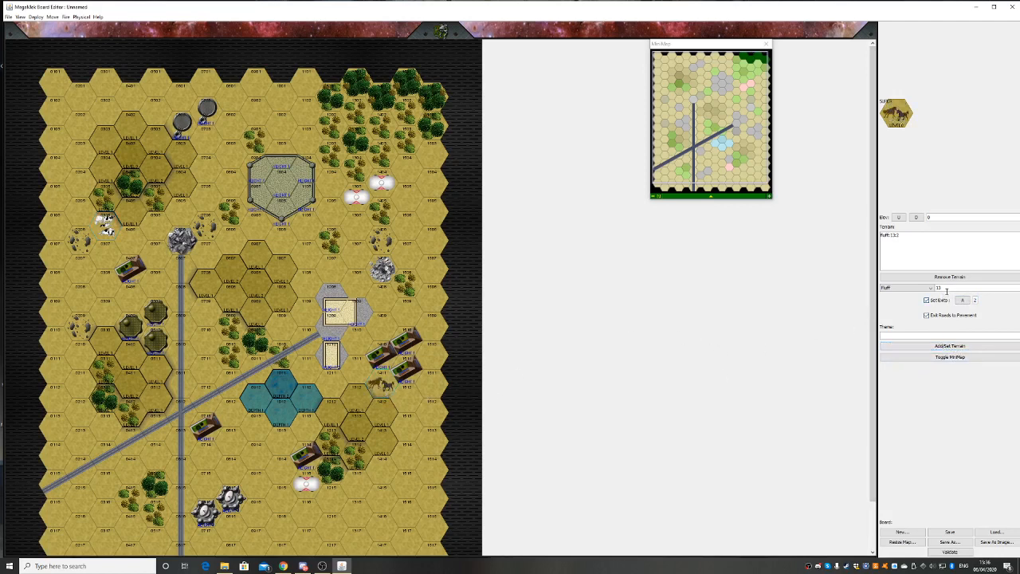
# Set the Fluff 13 entry's exits to 3 and paint the brush onto hex 1215
pyautogui.moveTo(978, 301); pyautogui.dragTo(970, 303)
pyautogui.write('3')
pyautogui.click(950, 347)
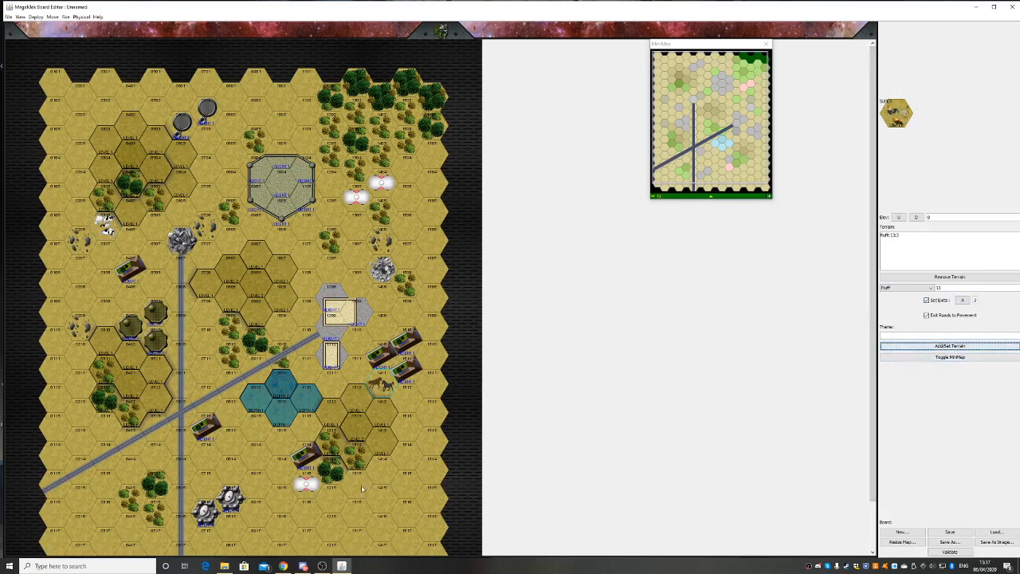
pyautogui.click(329, 498)
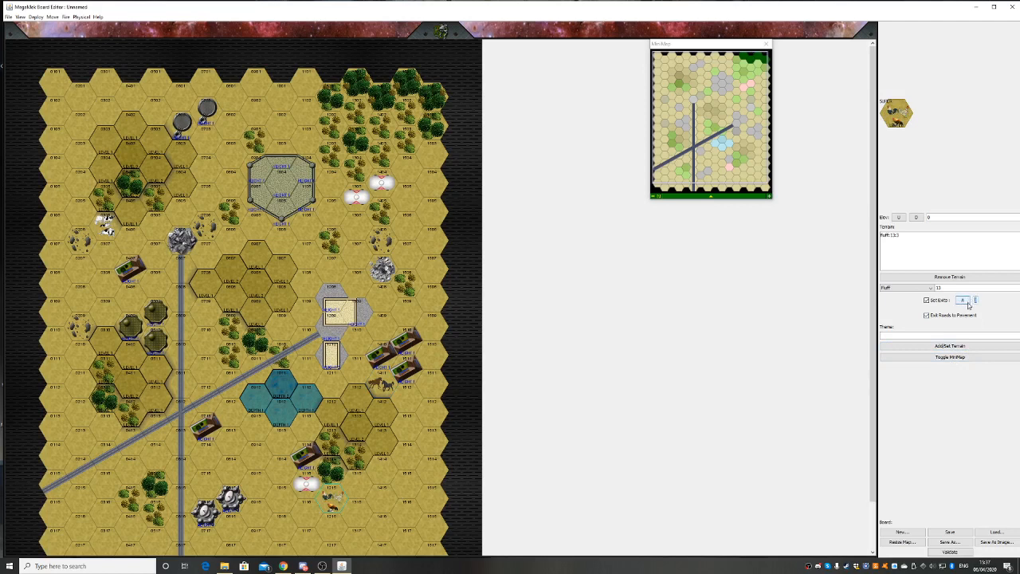
# Set the Fluff 13 entry's exits to 4 and paint the brush onto hex 0313
pyautogui.moveTo(976, 301); pyautogui.dragTo(969, 301)
pyautogui.write('4')
pyautogui.click(967, 346)
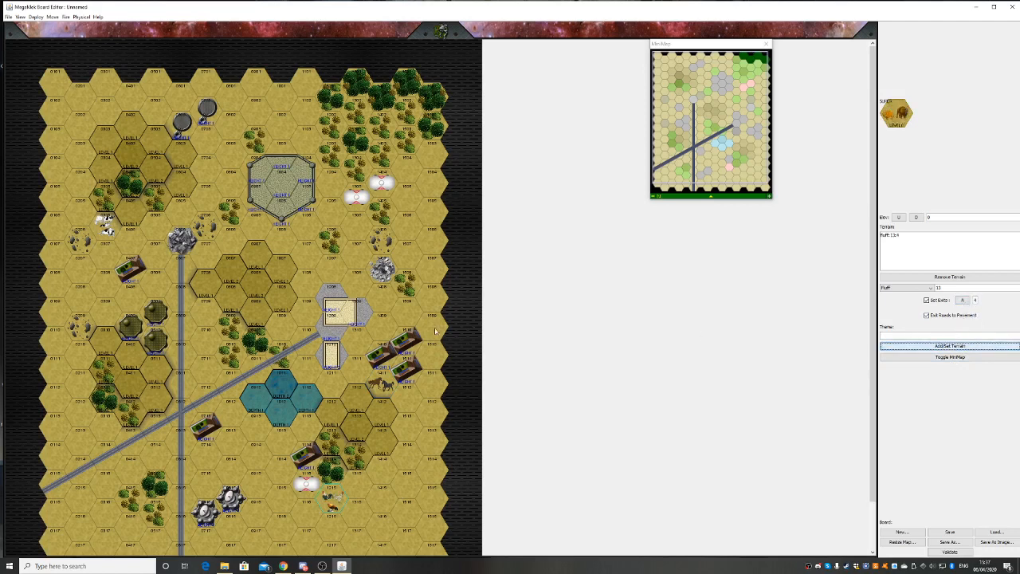
pyautogui.click(102, 435)
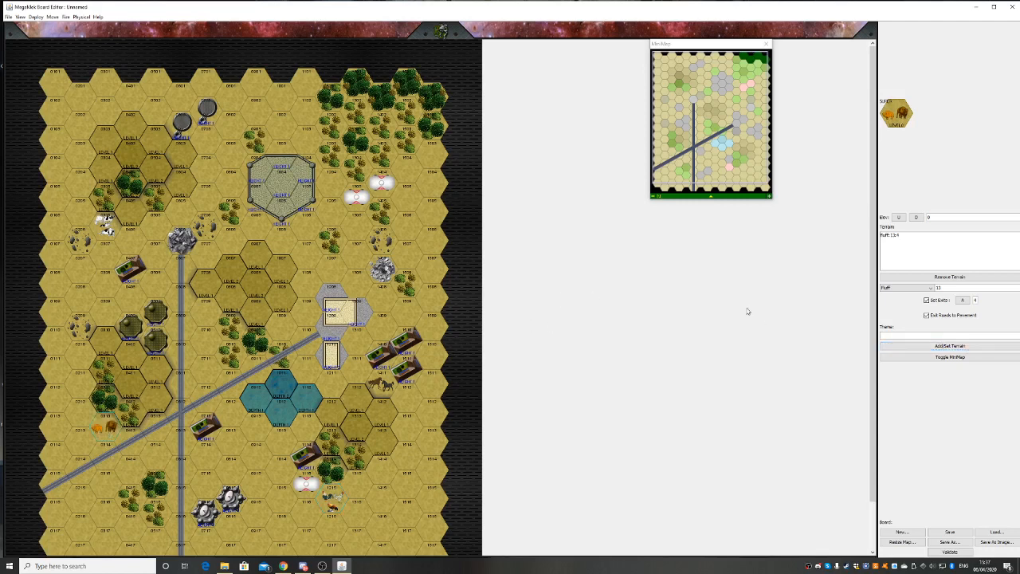
# Change the brush to Fluff 5 with exits 1 and paint it onto the building hex 1309
pyautogui.click(941, 287)
pyautogui.doubleClick(940, 288)
pyautogui.write('5')
pyautogui.click(954, 346)
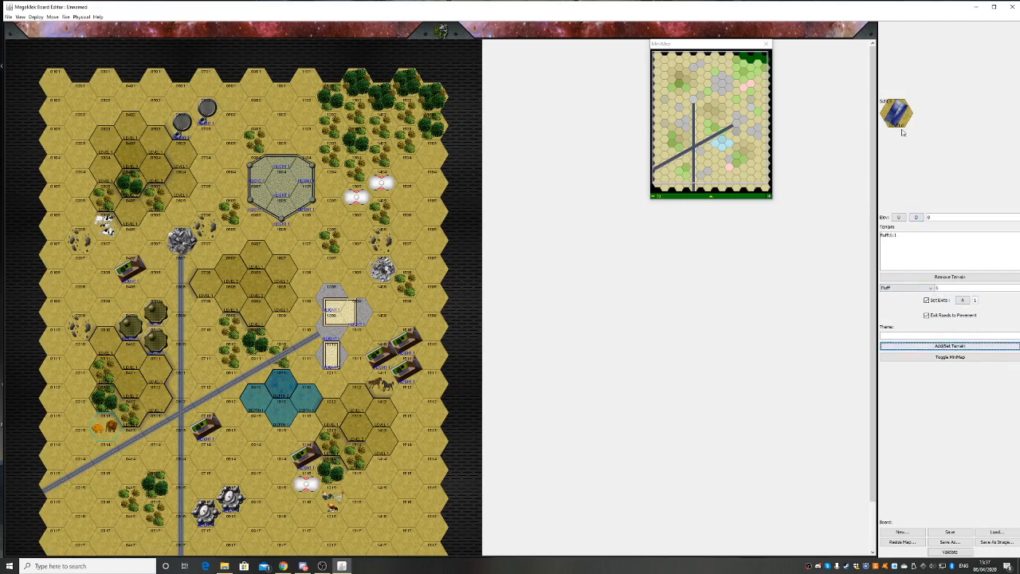
pyautogui.click(351, 316)
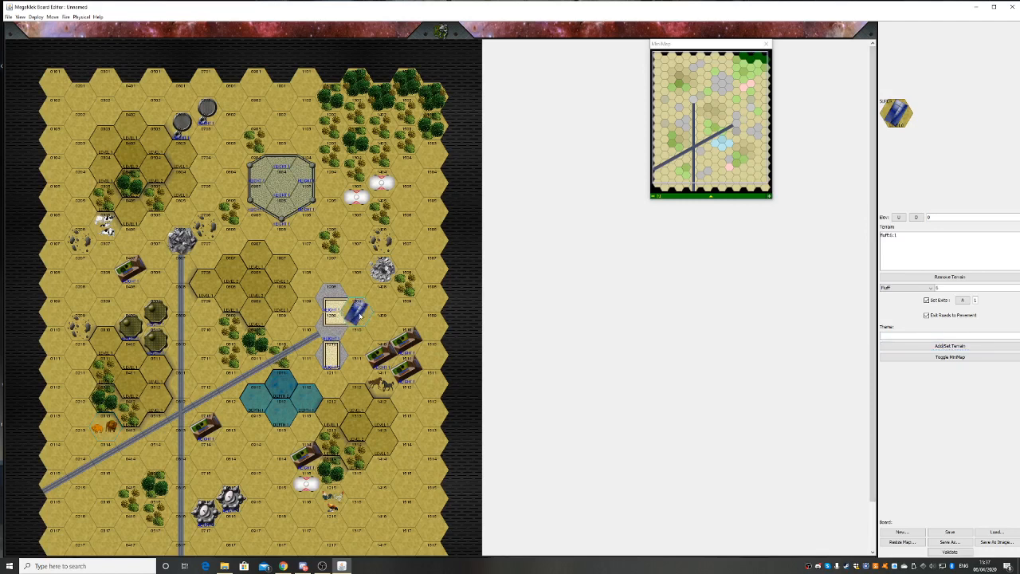
# Copy the building and pavement terrain of hex 1208 into the brush, add Fluff 1 and paint it onto hex 1309
pyautogui.moveTo(333, 307)
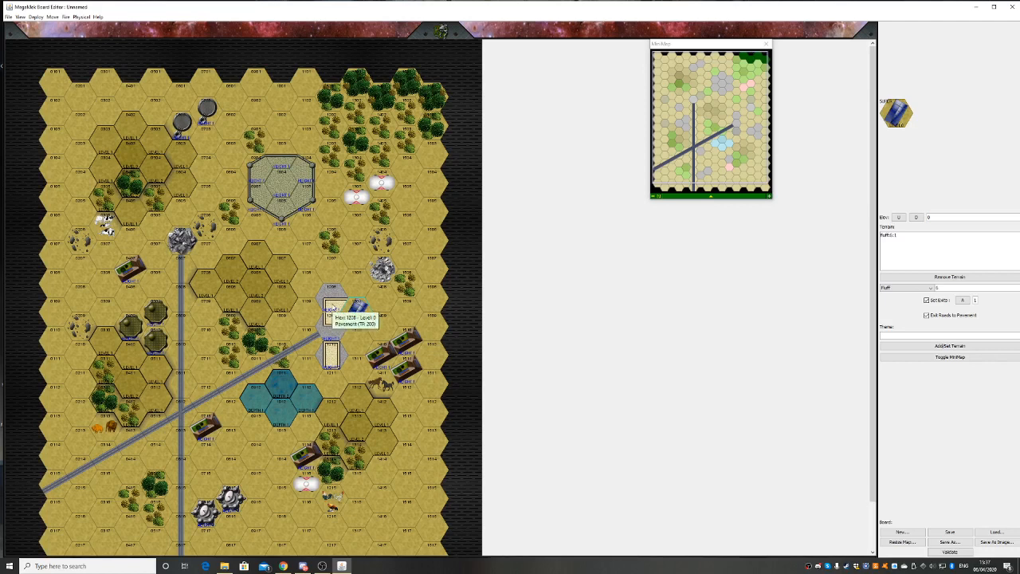
pyautogui.rightClick(333, 296)
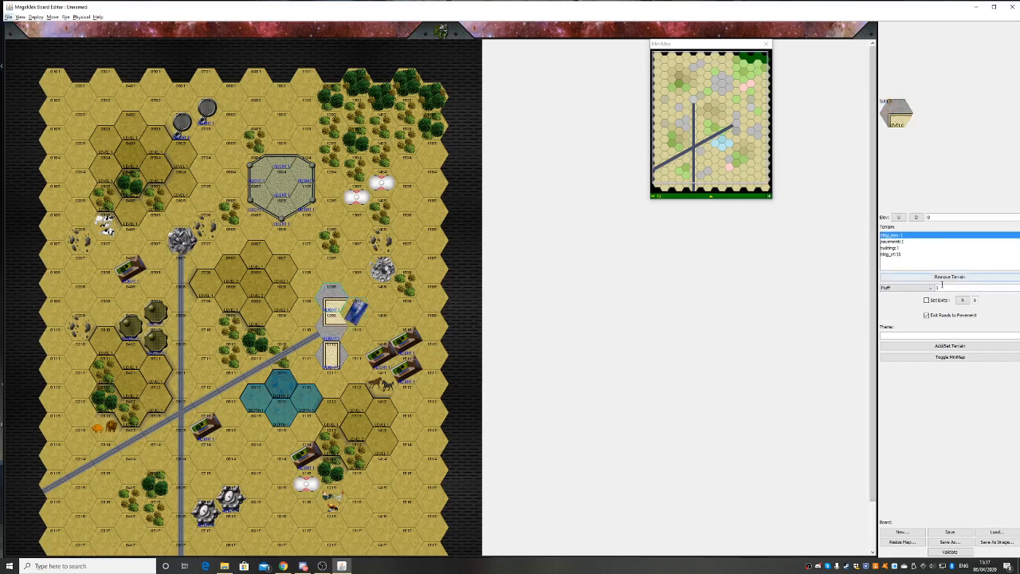
pyautogui.click(941, 347)
pyautogui.click(941, 346)
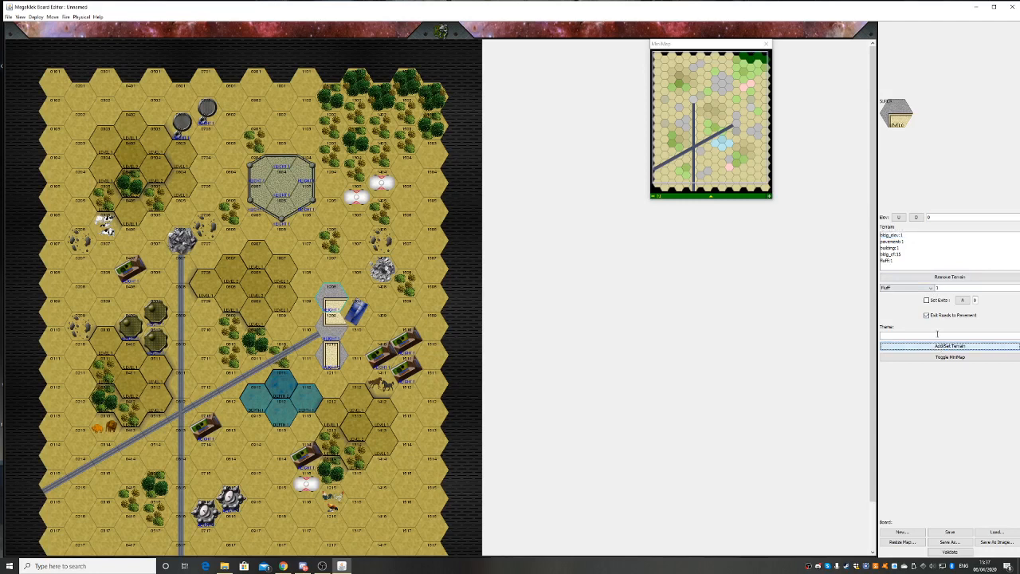
pyautogui.click(361, 316)
# Set the brush's Fluff entry to 5 with exits 1 and paint the building with it onto hex 1309
pyautogui.click(927, 300)
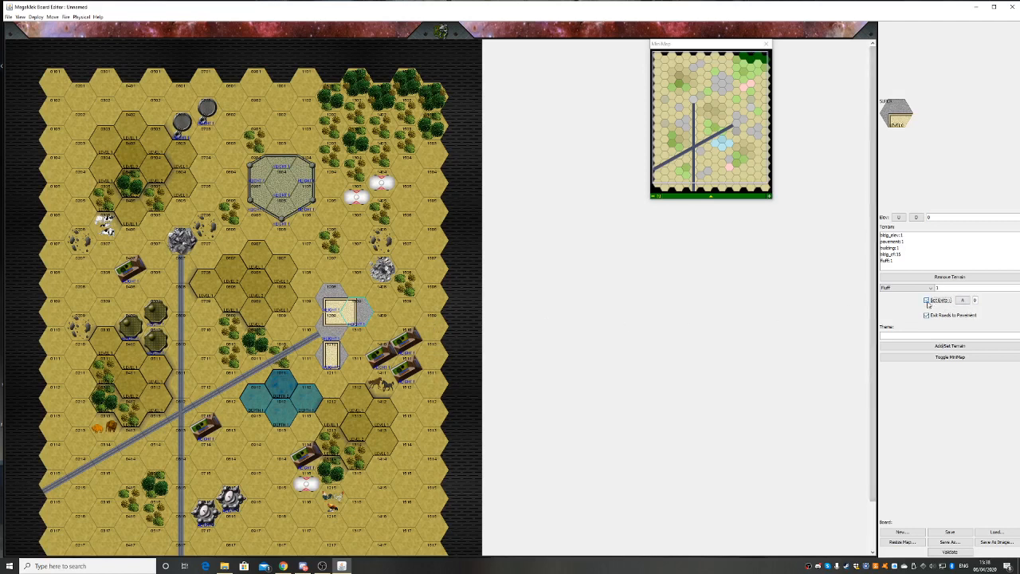
pyautogui.click(976, 300)
pyautogui.write('1')
pyautogui.click(937, 289)
pyautogui.write('5')
pyautogui.click(959, 348)
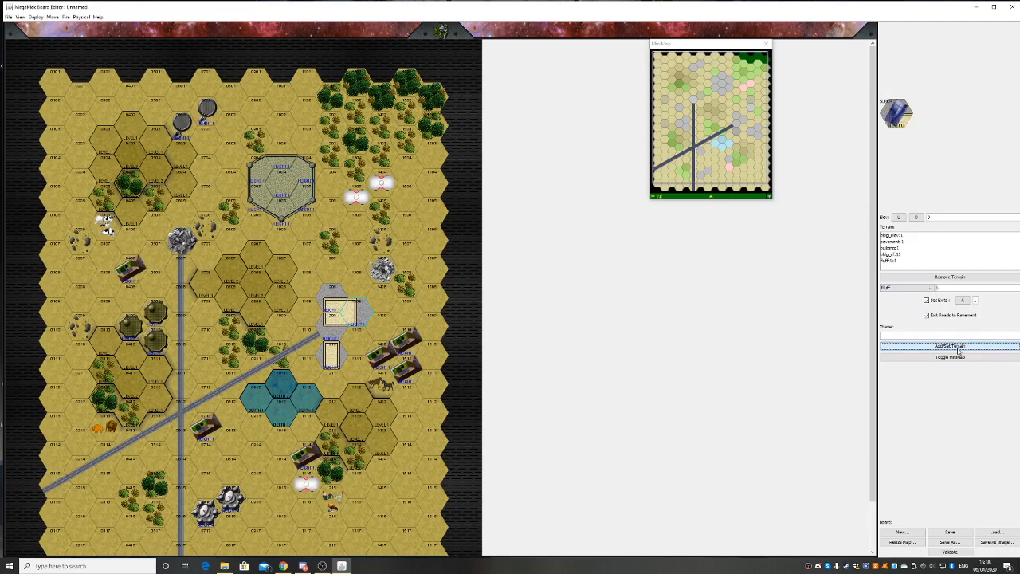
pyautogui.click(358, 319)
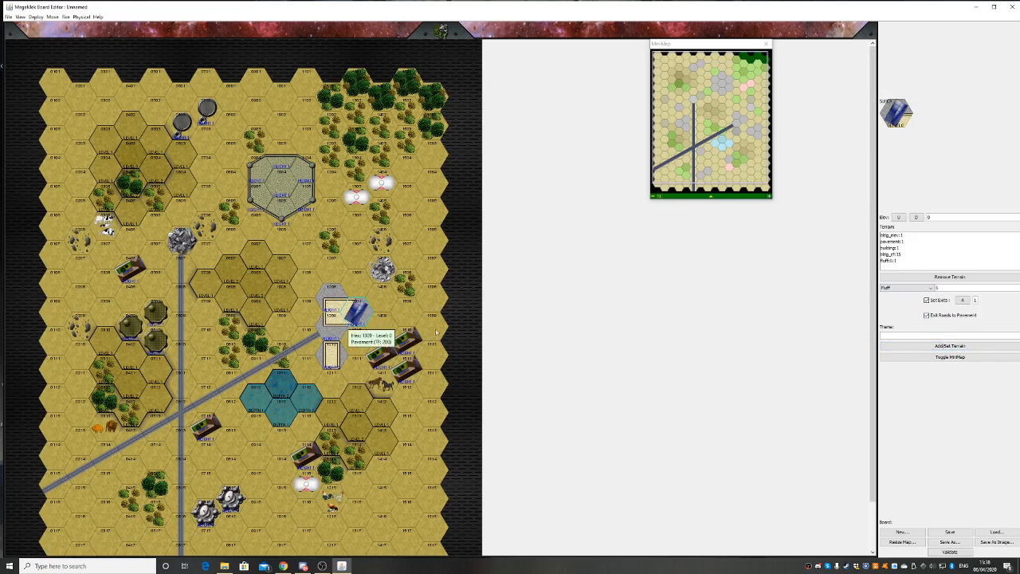
# Set the Fluff 5 entry's exits to 7 and paint the building brush onto hex 1208
pyautogui.click(978, 301)
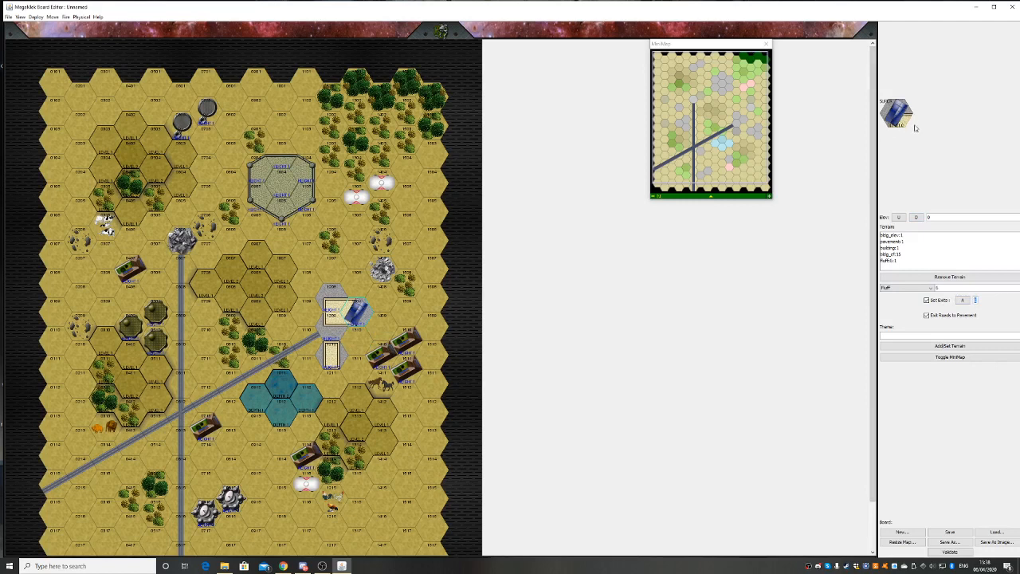
pyautogui.click(962, 299)
pyautogui.click(947, 348)
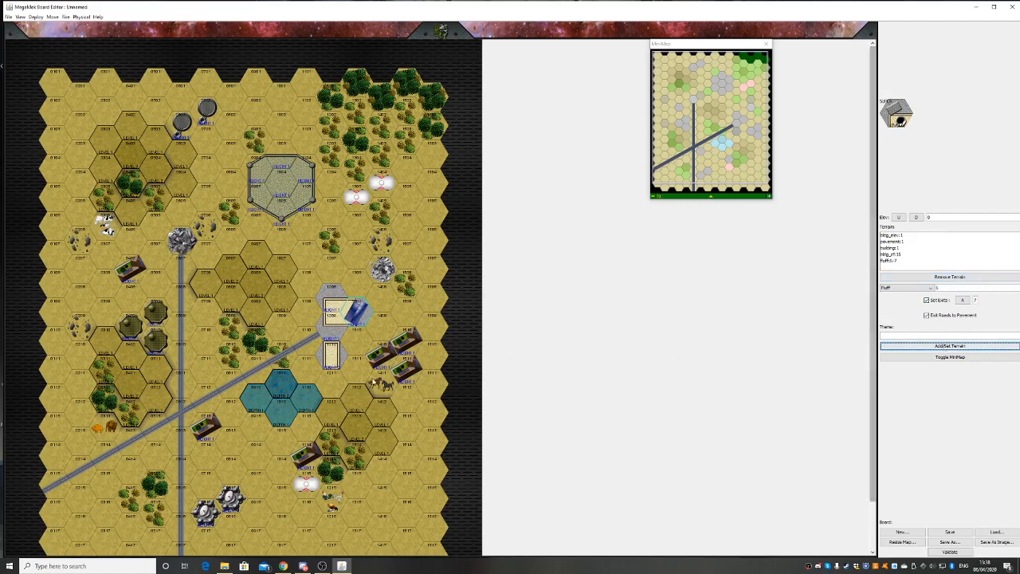
pyautogui.click(335, 308)
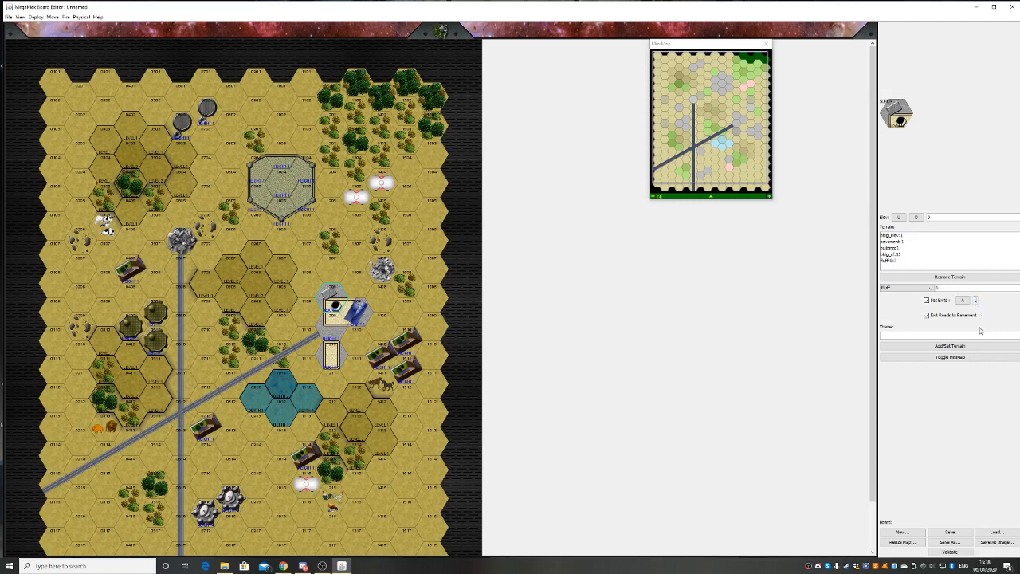
# Preview another exits variant of the building brush's Fluff 5 entry and change the fluff value to 2 with exits 1
pyautogui.click(966, 348)
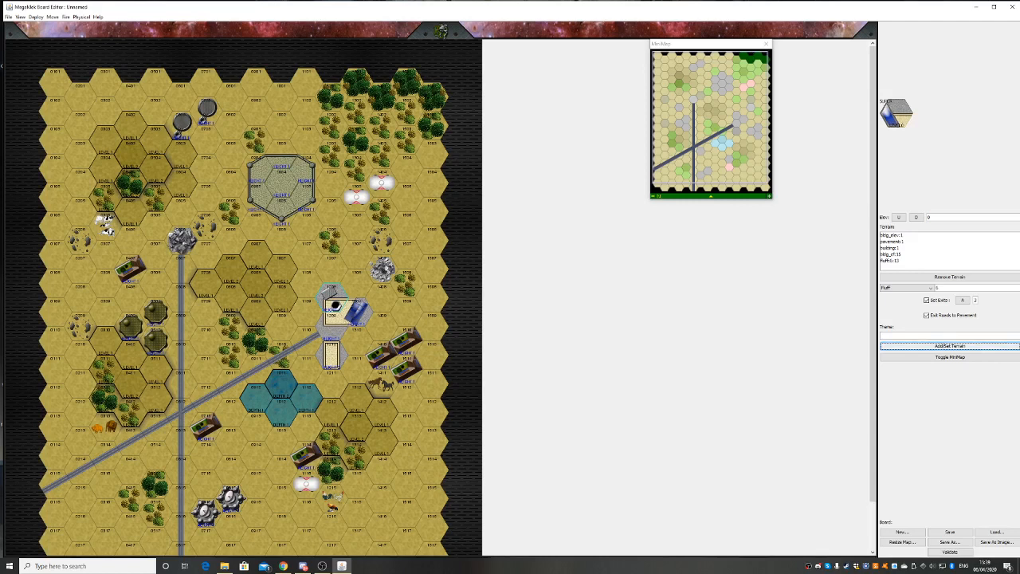
pyautogui.hotkey('alt', 'Tab')
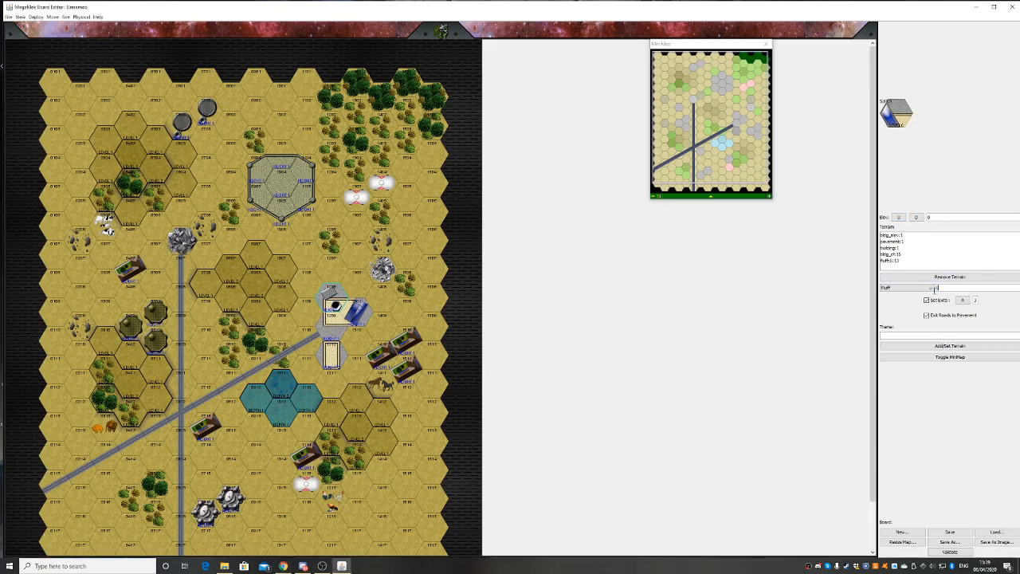
pyautogui.moveTo(942, 288); pyautogui.dragTo(935, 288)
pyautogui.write('2')
pyautogui.click(927, 300)
pyautogui.click(975, 300)
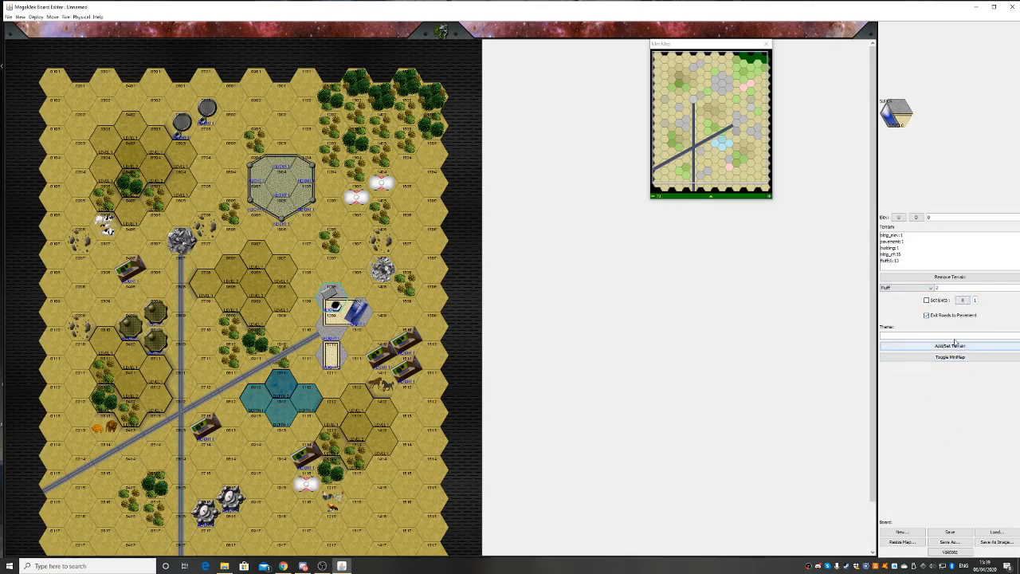
pyautogui.press('super')
pyautogui.click(436, 277)
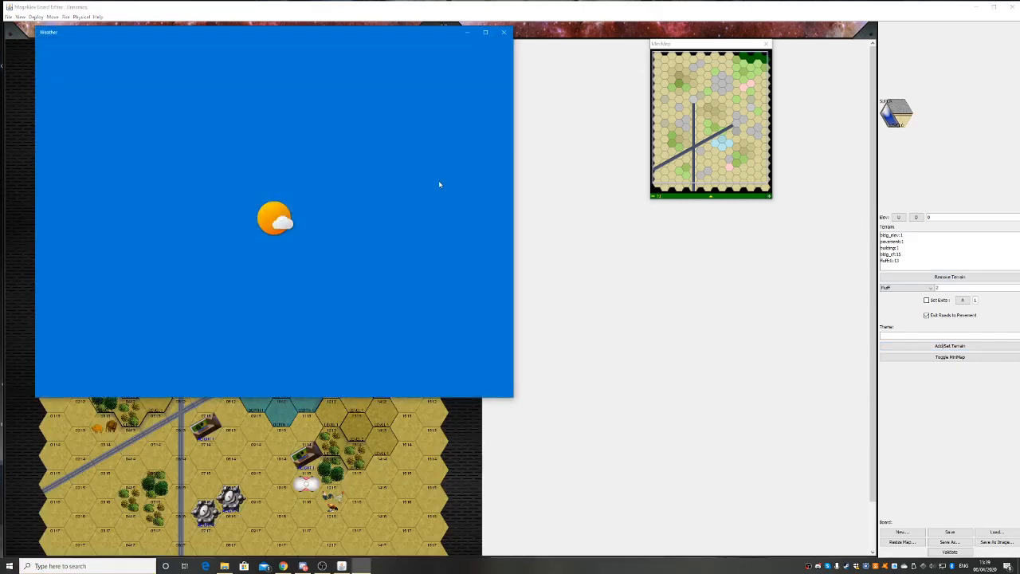
pyautogui.click(503, 32)
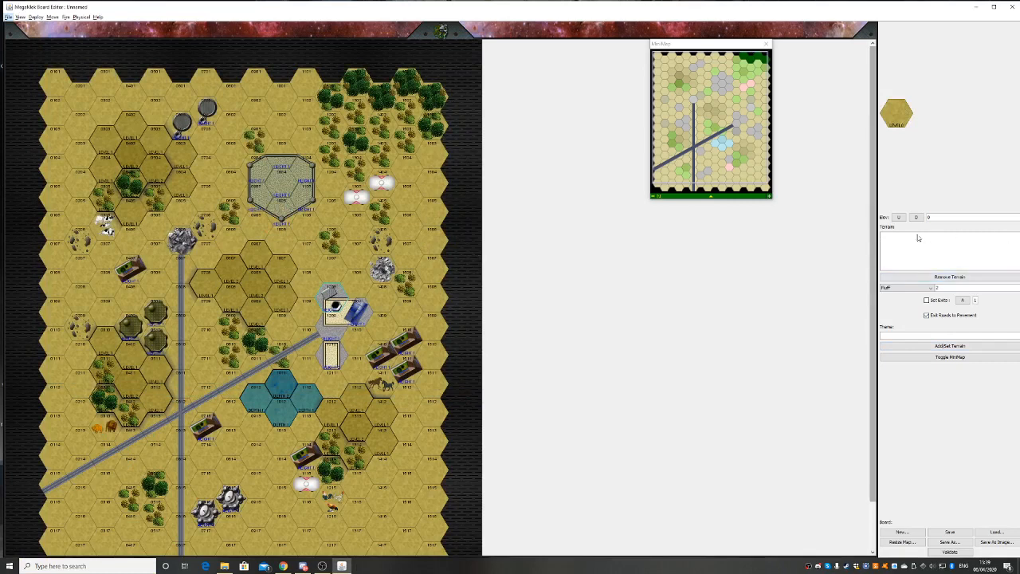
# Preview Fluff 2 with exits 1 and exits 2 on the empty brush
pyautogui.click(926, 301)
pyautogui.click(949, 346)
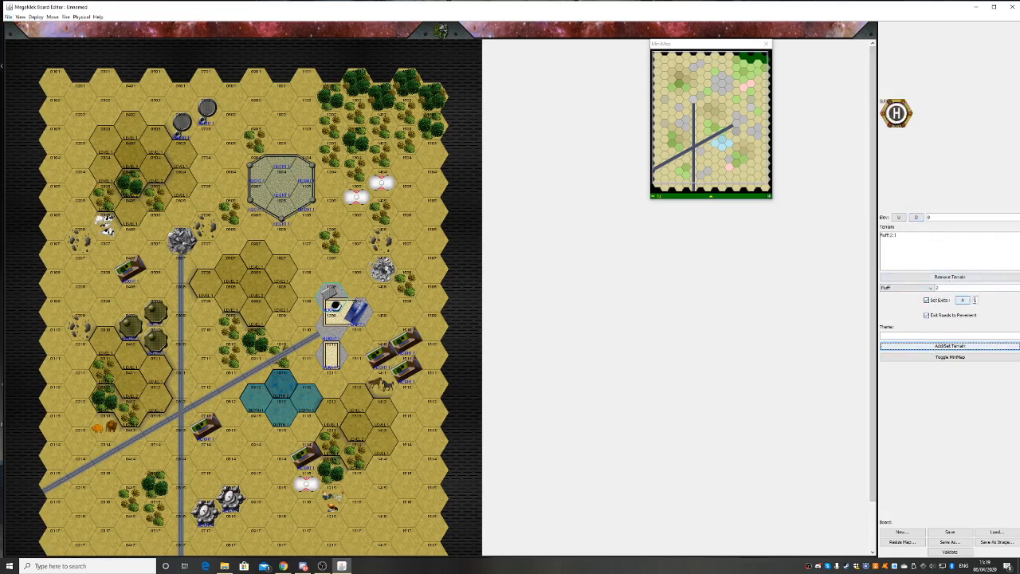
pyautogui.click(975, 300)
pyautogui.write('2')
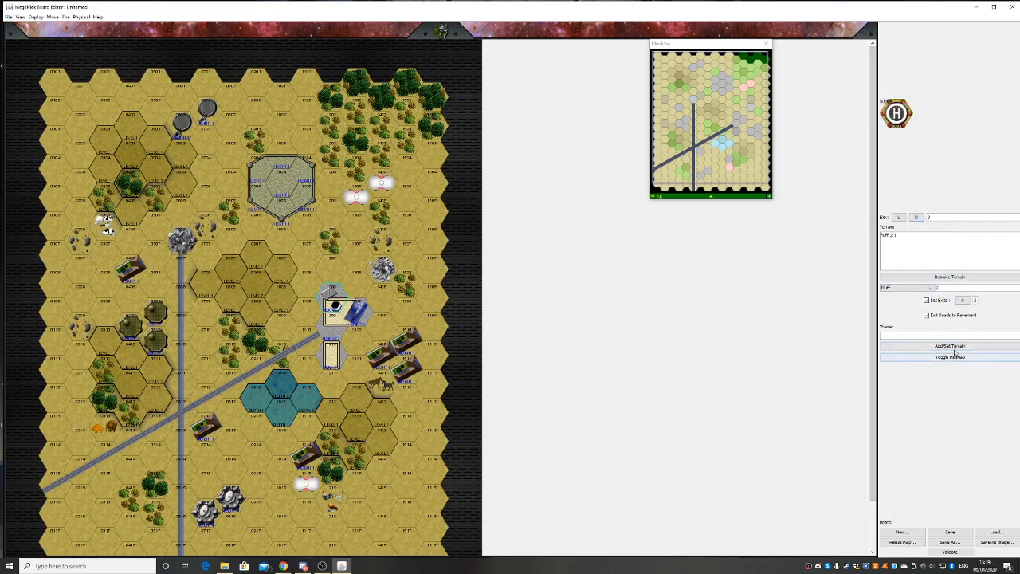
pyautogui.click(954, 347)
# Preview the Fluff 2 brush with exits 3 and higher values, and return the exits to 1
pyautogui.click(976, 300)
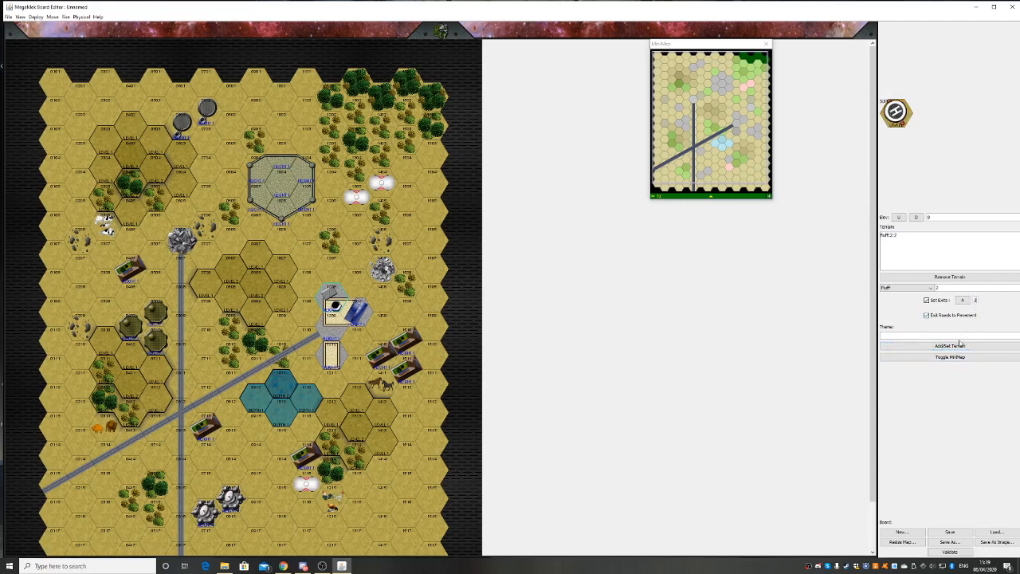
pyautogui.click(960, 345)
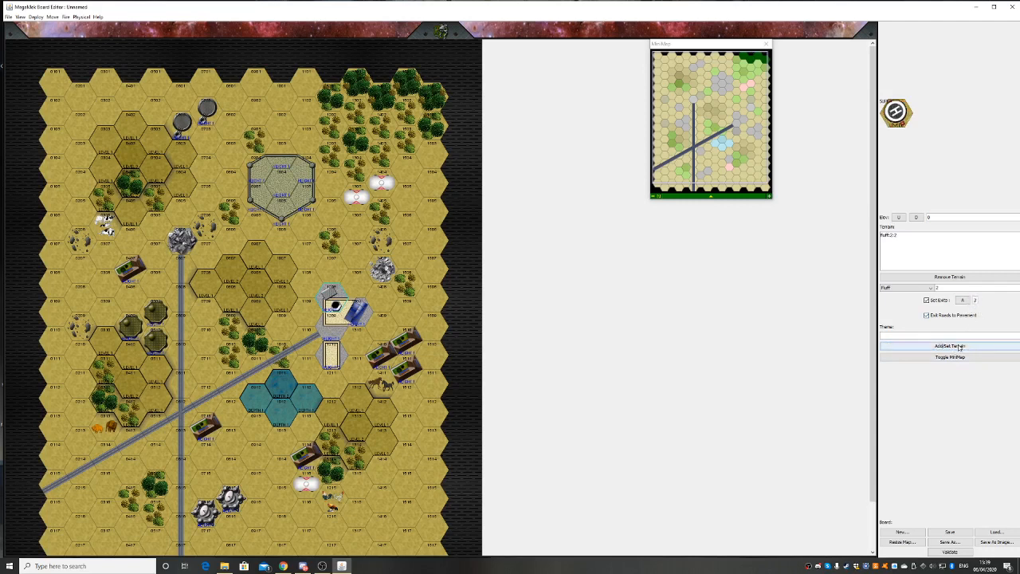
pyautogui.click(976, 301)
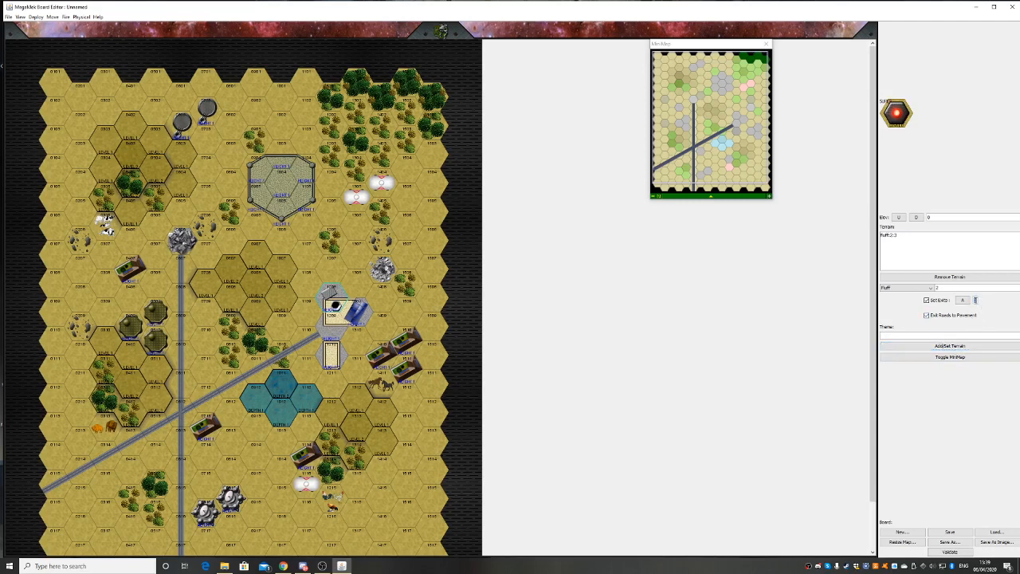
pyautogui.click(959, 348)
pyautogui.click(959, 348)
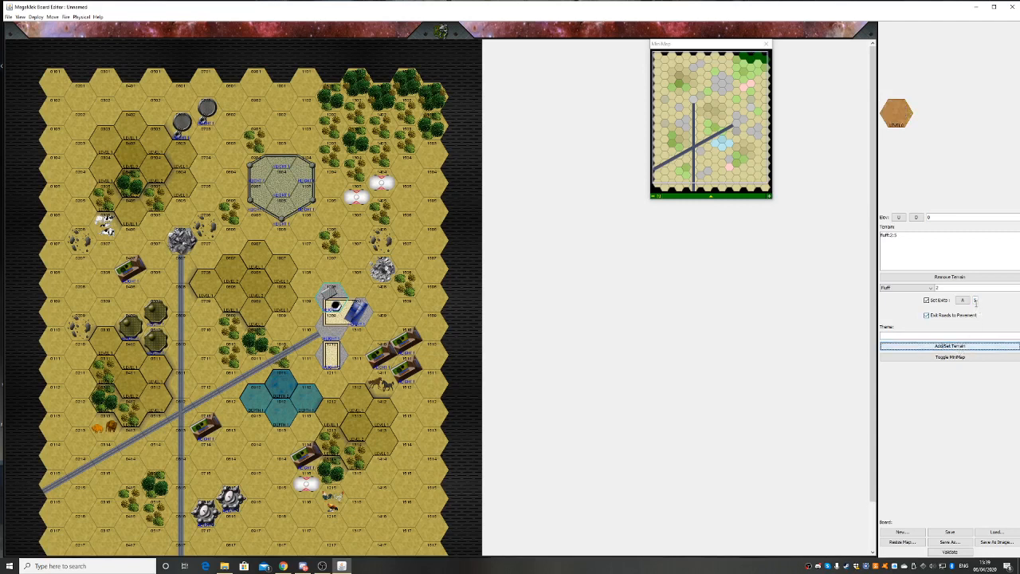
pyautogui.click(965, 348)
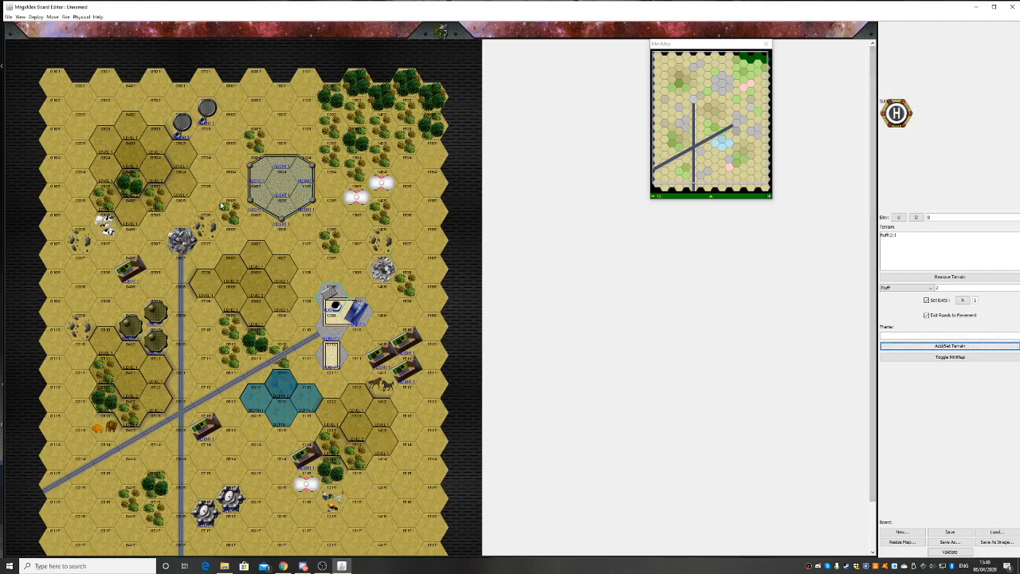
# Copy the building terrain of the walled complex's centre hex 1004, add Fluff 2 with exits 1 and paint it back onto that hex
pyautogui.keyDown('alt'); pyautogui.click(276, 192); pyautogui.keyUp('alt')
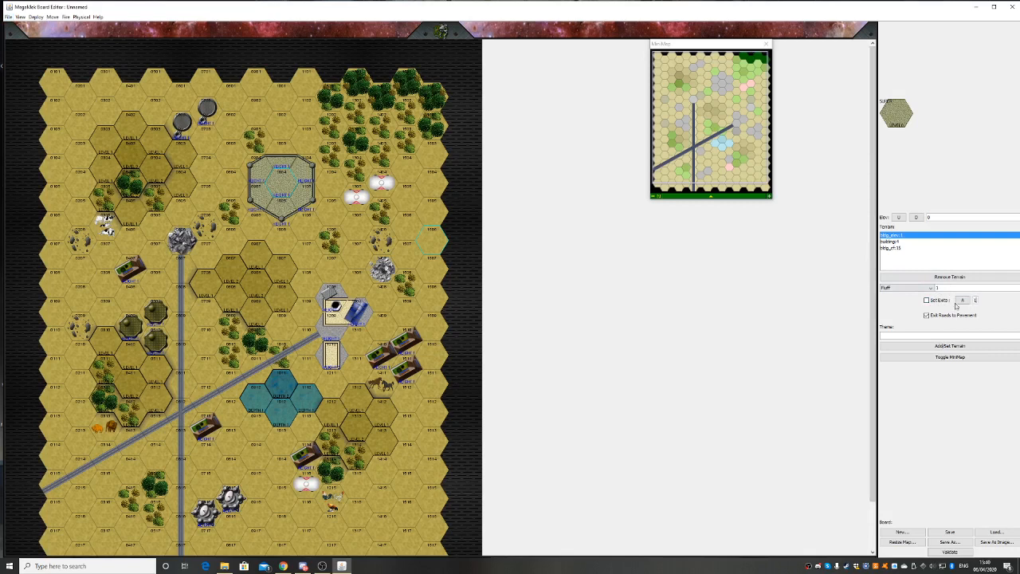
pyautogui.click(927, 300)
pyautogui.click(954, 346)
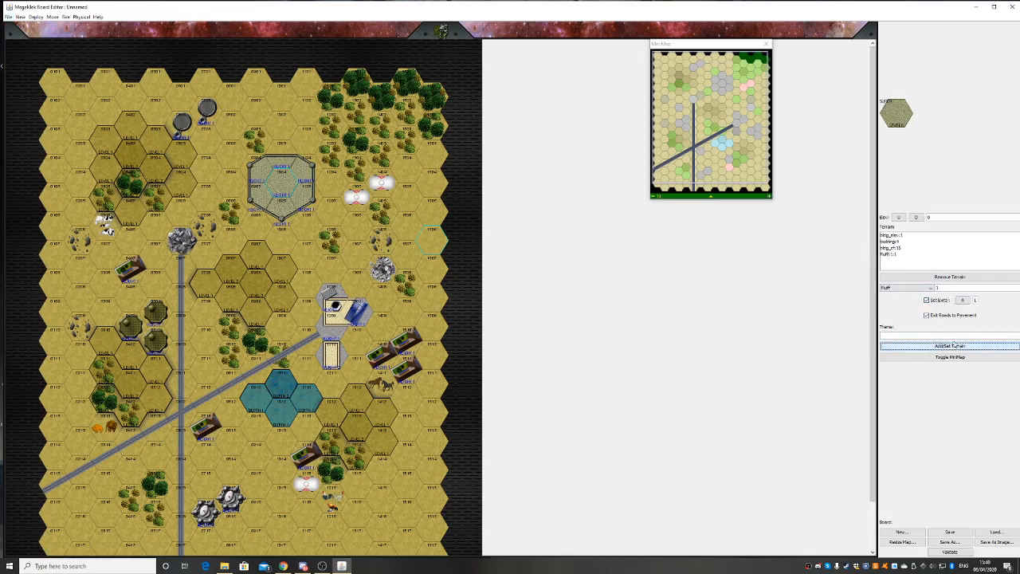
pyautogui.click(936, 289)
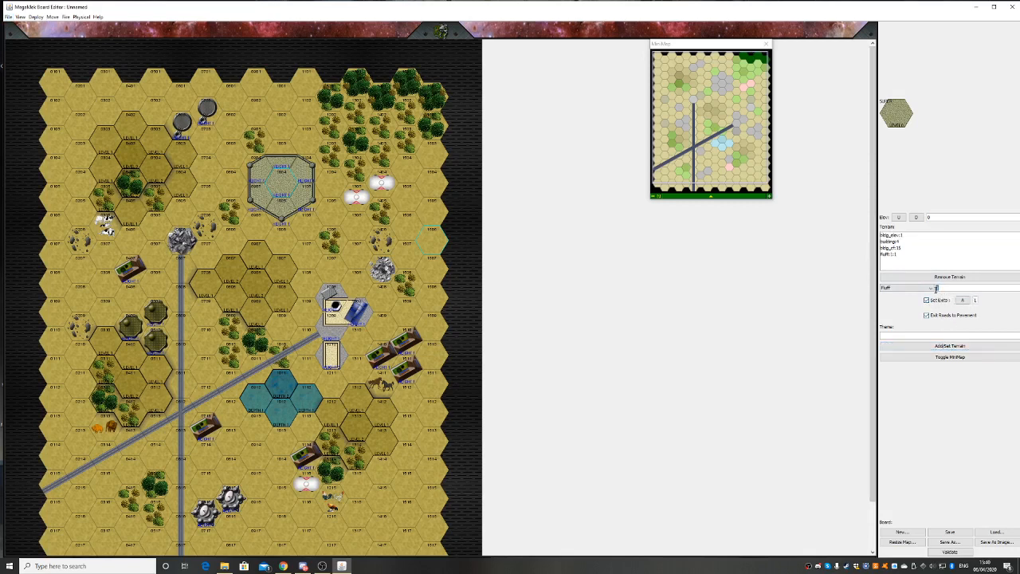
pyautogui.write('2')
pyautogui.click(957, 347)
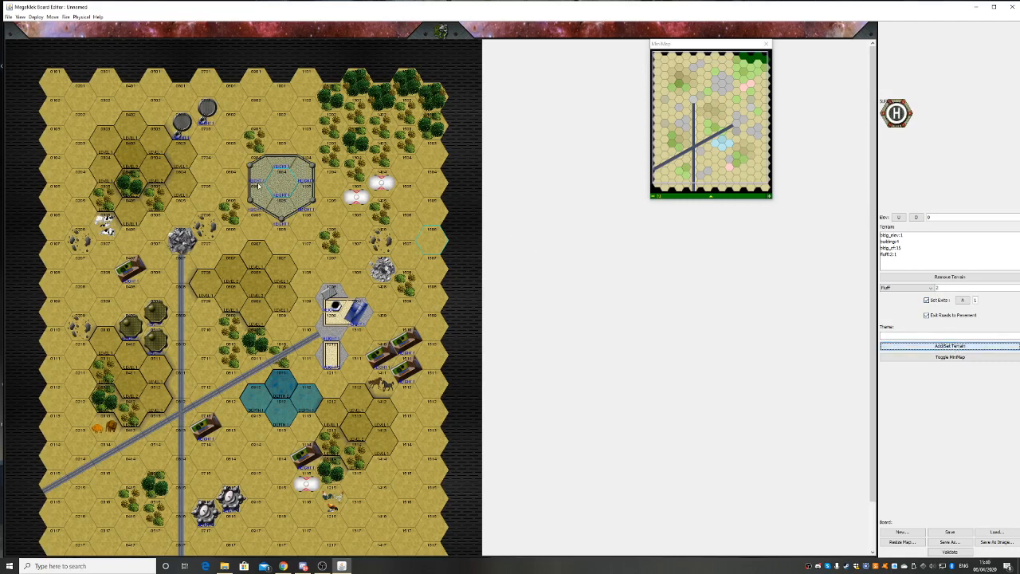
pyautogui.click(281, 201)
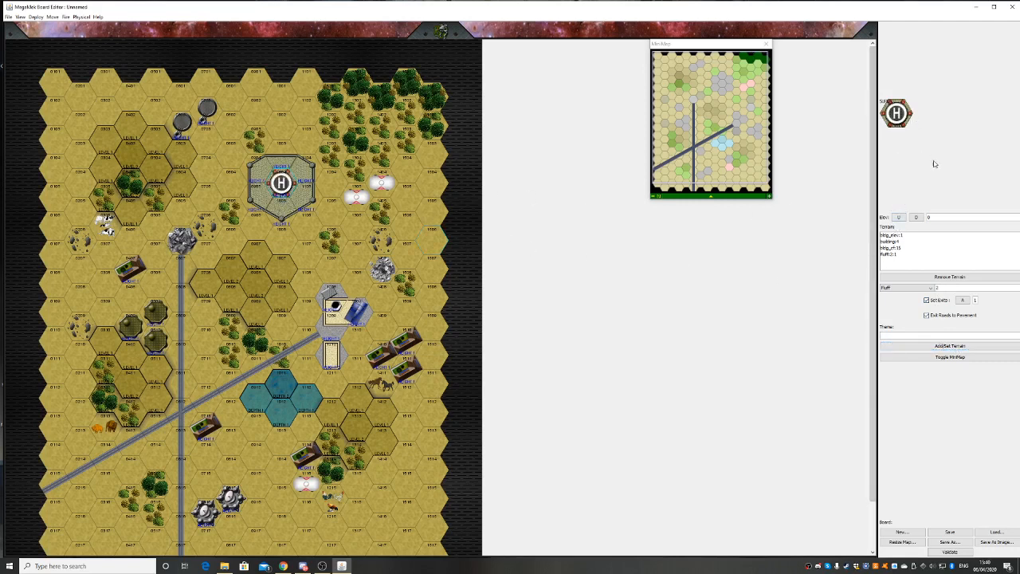
# Preview Fluff 3 on the building brush, first without exits and then with exits 1
pyautogui.click(928, 300)
pyautogui.click(943, 346)
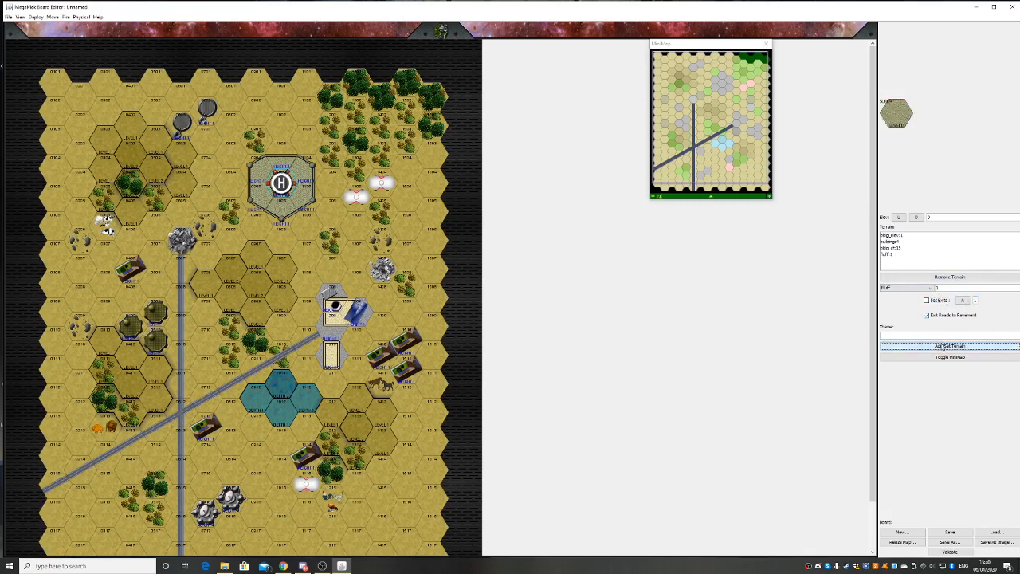
pyautogui.click(943, 300)
pyautogui.click(951, 347)
pyautogui.click(935, 287)
pyautogui.write('3')
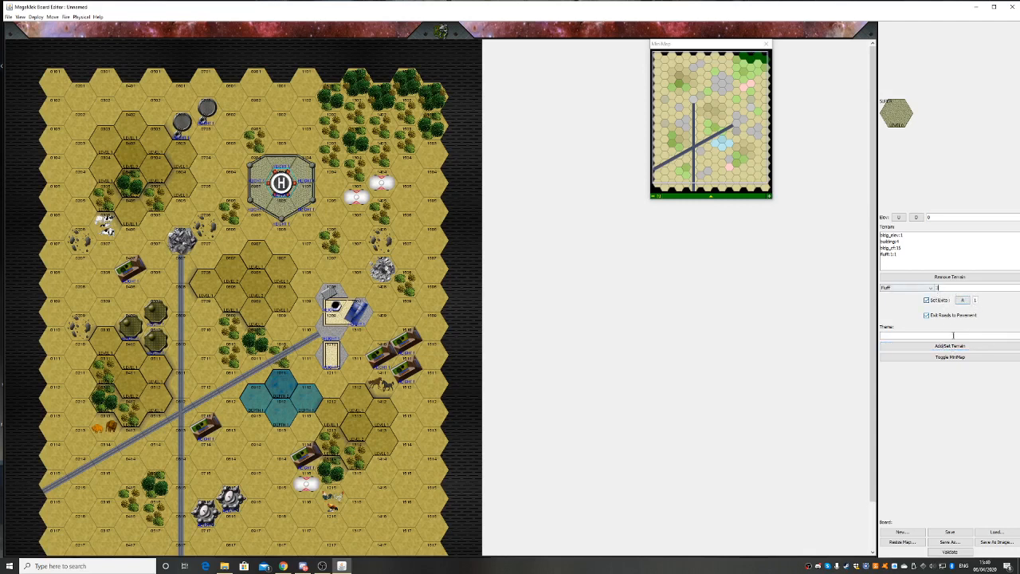
pyautogui.press('Return')
# Preview Fluff 4 and Fluff 5 with exits 1 on the building brush
pyautogui.moveTo(945, 289); pyautogui.dragTo(928, 294)
pyautogui.write('4')
pyautogui.click(953, 344)
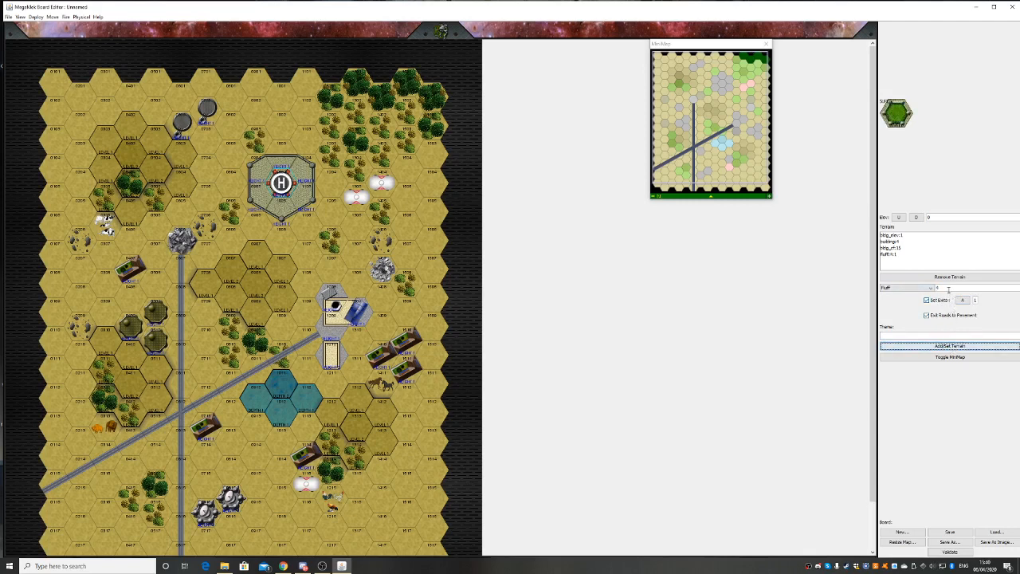
pyautogui.moveTo(946, 289); pyautogui.dragTo(933, 289)
pyautogui.write('5')
pyautogui.click(954, 348)
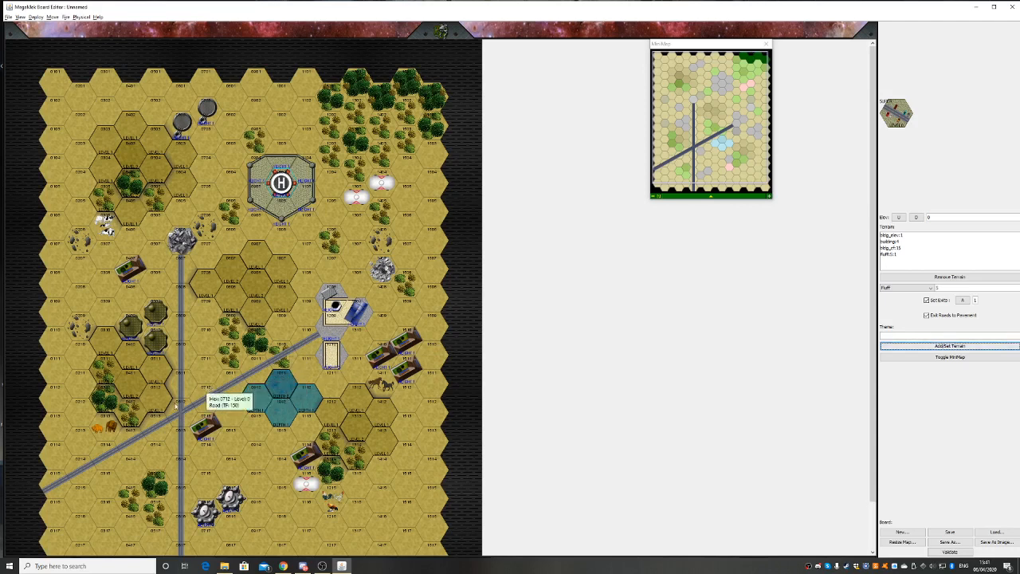
# Copy the diagonal road terrain of hex 0513 into the brush and add Fluff 3 with exits 1
pyautogui.click(153, 431)
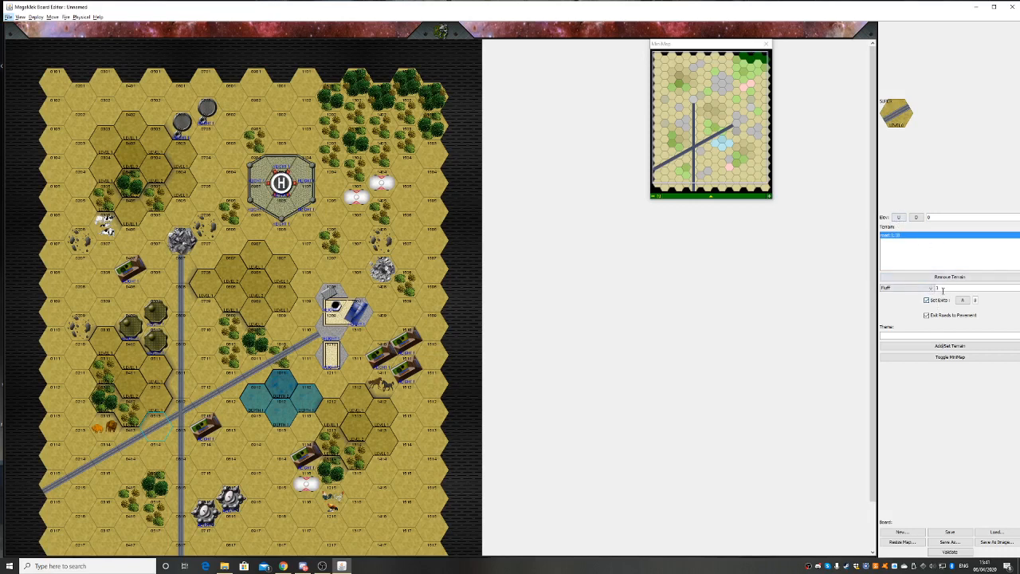
pyautogui.click(938, 288)
pyautogui.doubleClick(937, 288)
pyautogui.write('3')
pyautogui.click(956, 348)
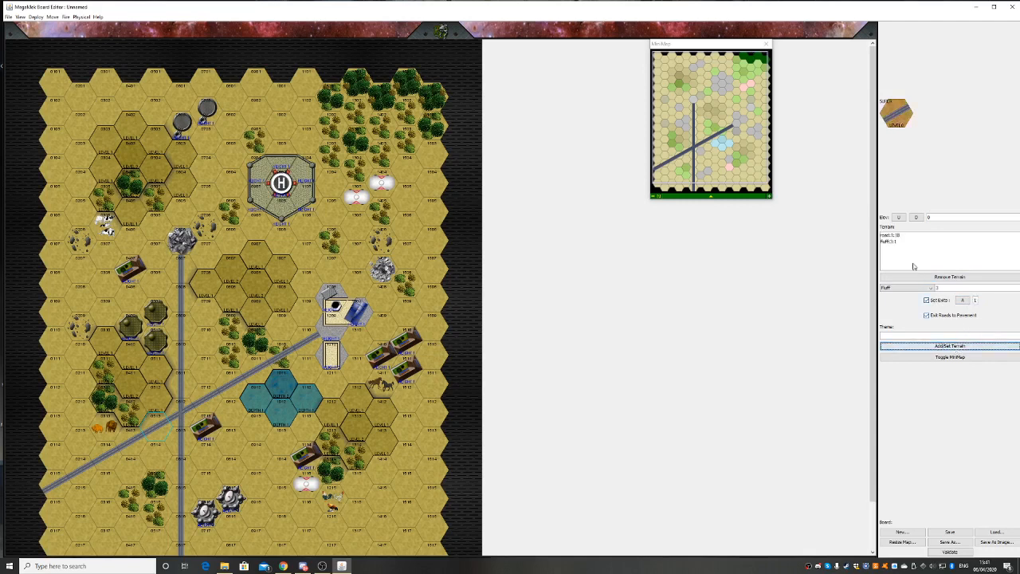
# Change the road brush's Fluff entry to 4 and then to 5, keeping exits 1
pyautogui.click(893, 241)
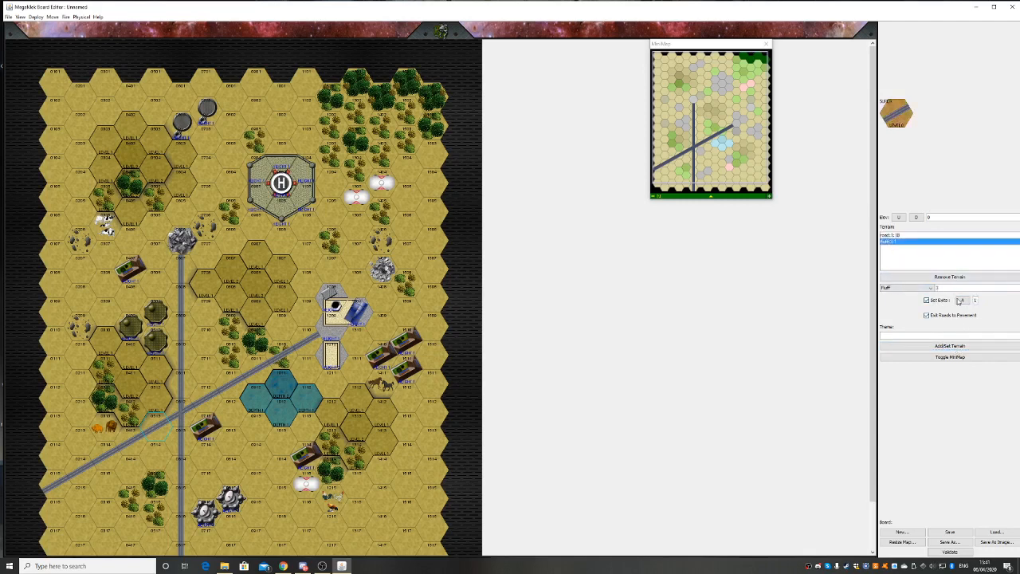
pyautogui.write('4')
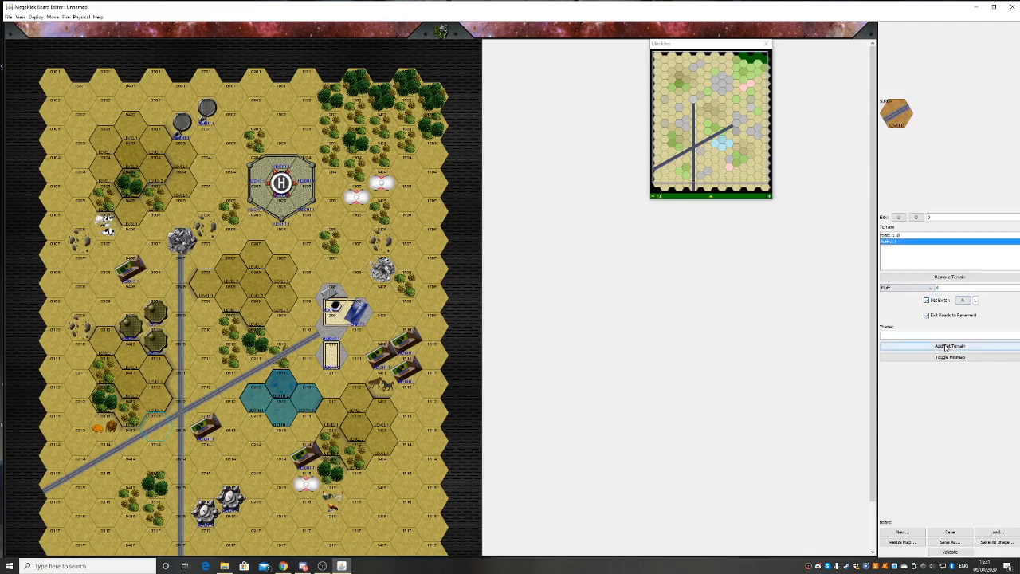
pyautogui.click(947, 346)
pyautogui.moveTo(945, 290); pyautogui.dragTo(932, 298)
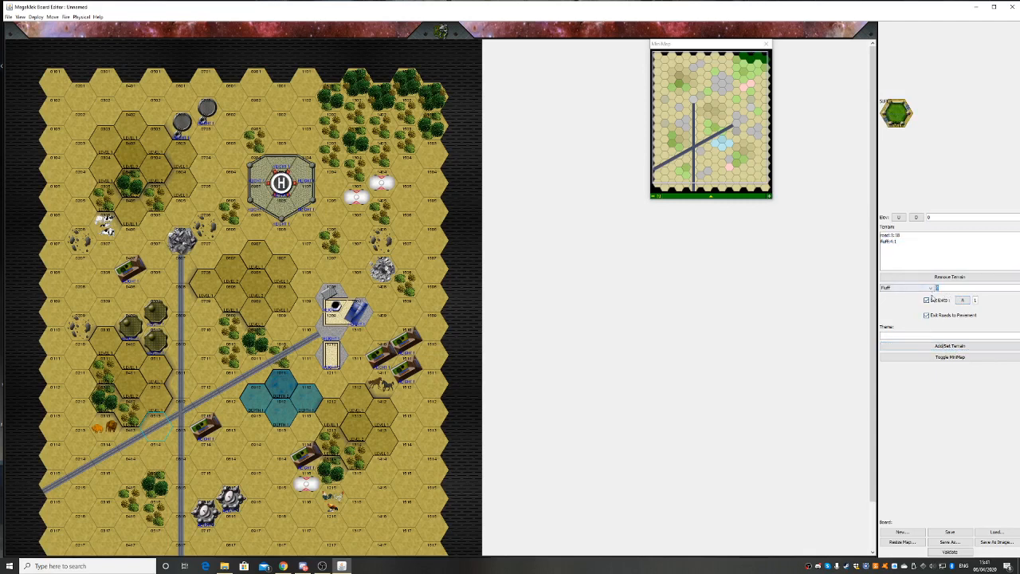
pyautogui.write('5')
pyautogui.click(947, 348)
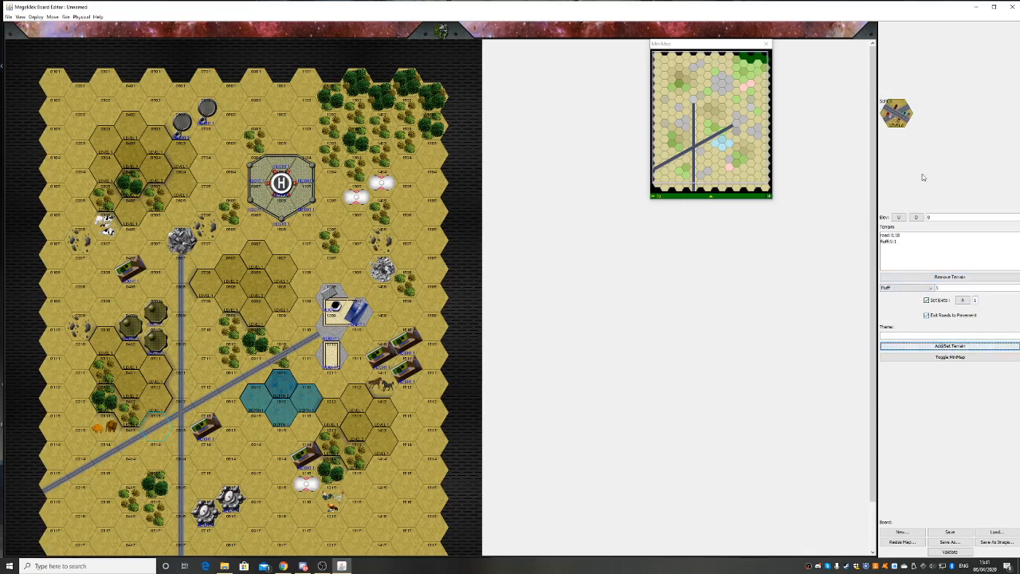
# Set the exits of the road brush's Fluff 5 entry to 2
pyautogui.click(974, 301)
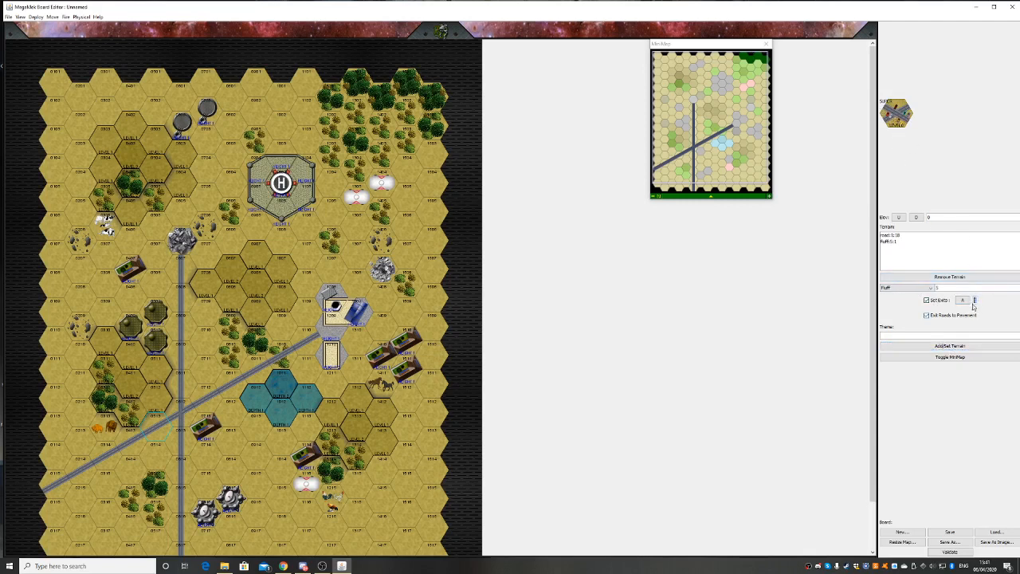
pyautogui.press('BackSpace')
pyautogui.write('2')
pyautogui.click(952, 347)
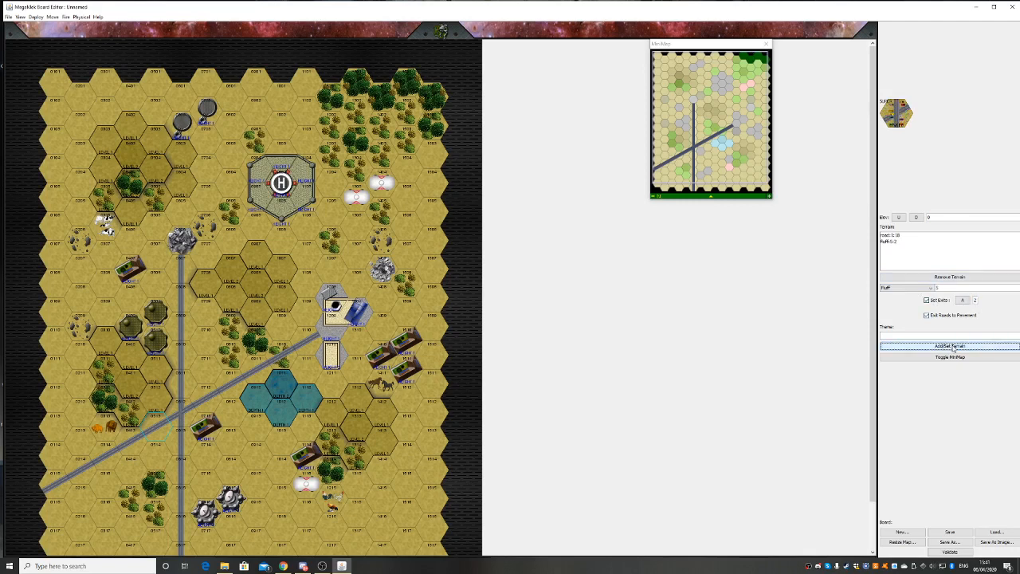
# Set the Fluff 5 entry's exits to 3 and paint the road brush onto the diagonal road at hexes 0513 and 0911
pyautogui.click(975, 301)
pyautogui.press('BackSpace')
pyautogui.write('3')
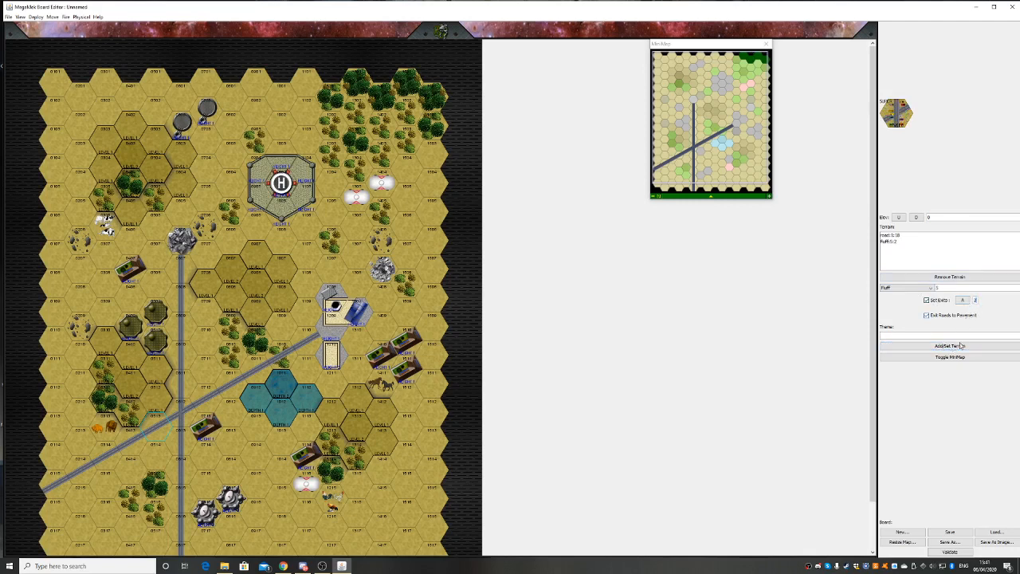
pyautogui.click(962, 348)
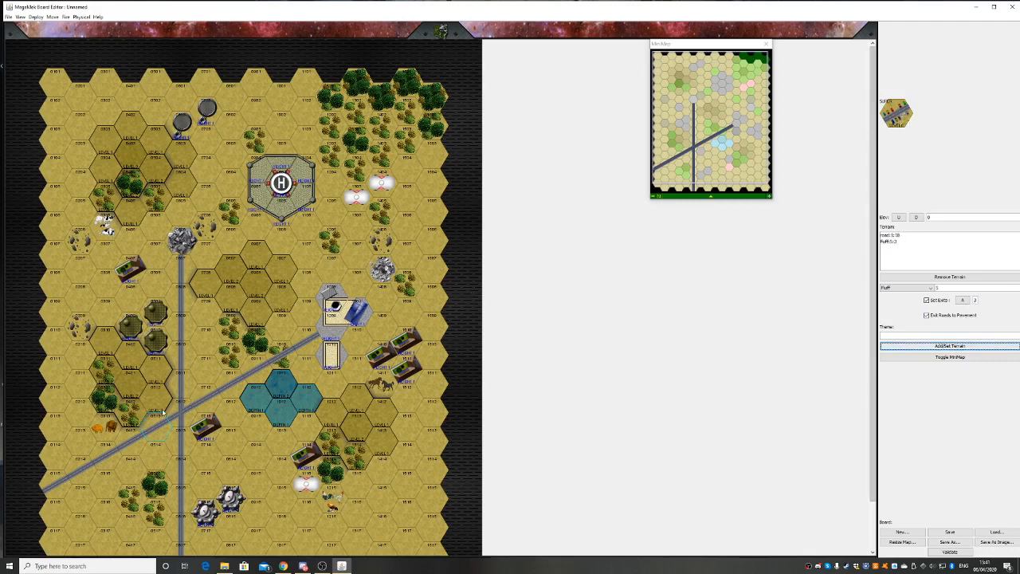
pyautogui.click(148, 432)
pyautogui.click(251, 381)
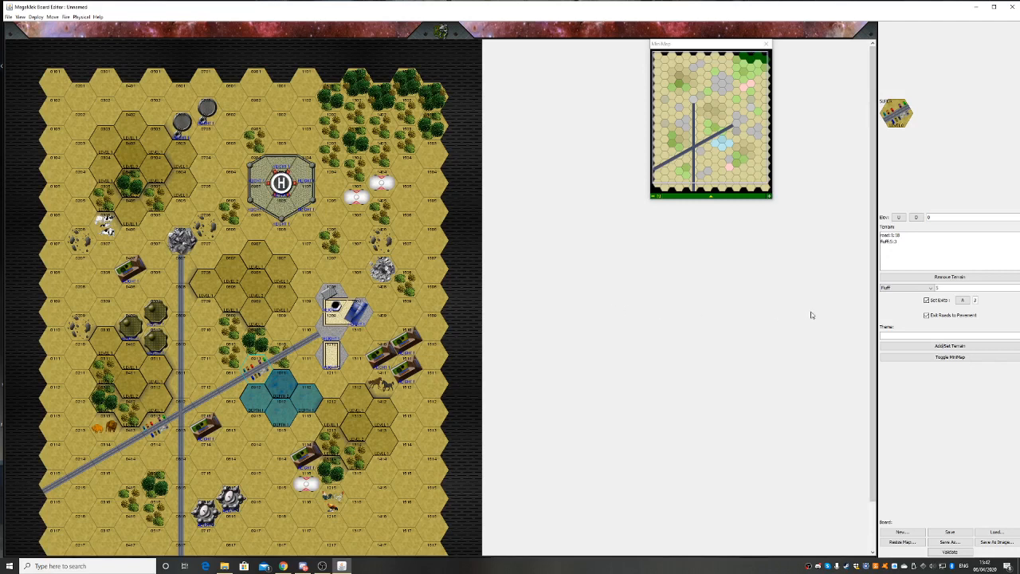
# Clear the road and Fluff entries from the brush and add Arms 2 without exits
pyautogui.click(916, 289)
pyautogui.scroll(3, 917, 295)
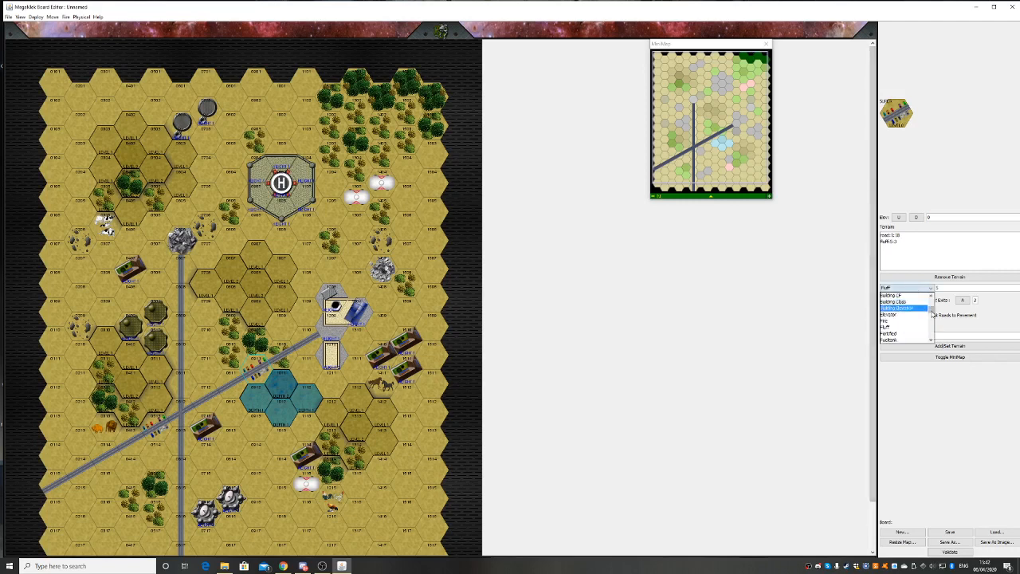
pyautogui.click(913, 297)
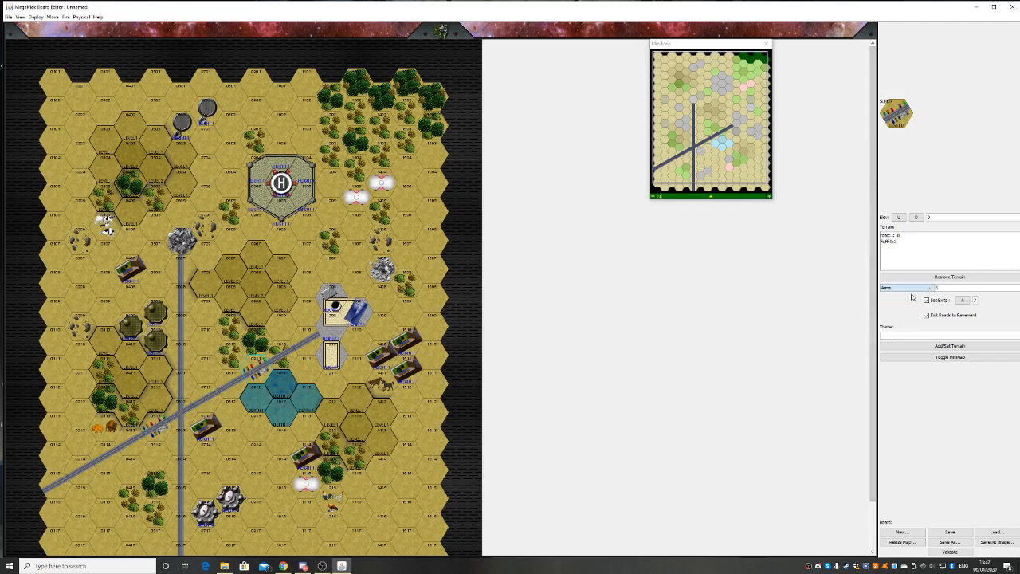
pyautogui.click(890, 236)
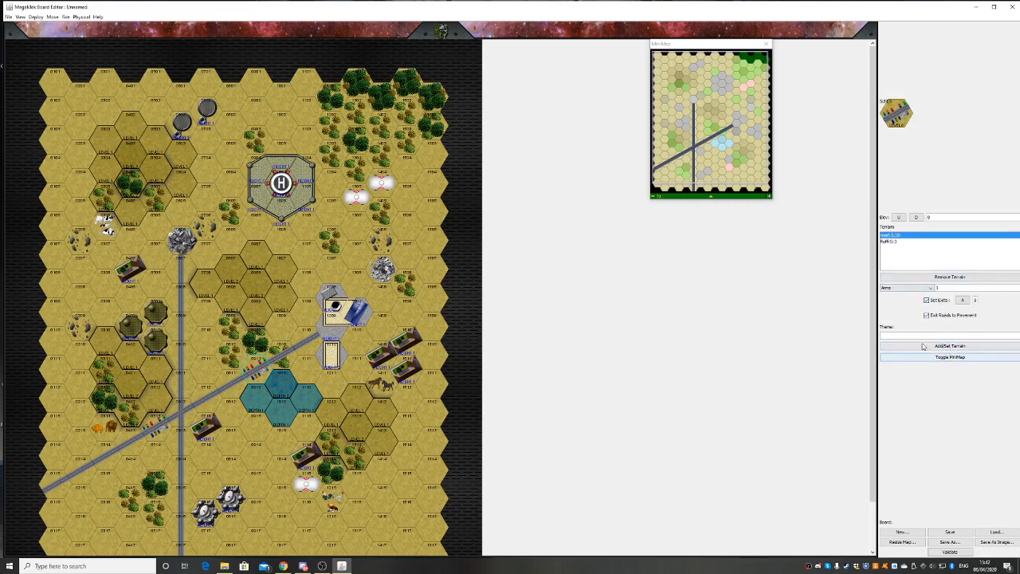
pyautogui.click(945, 278)
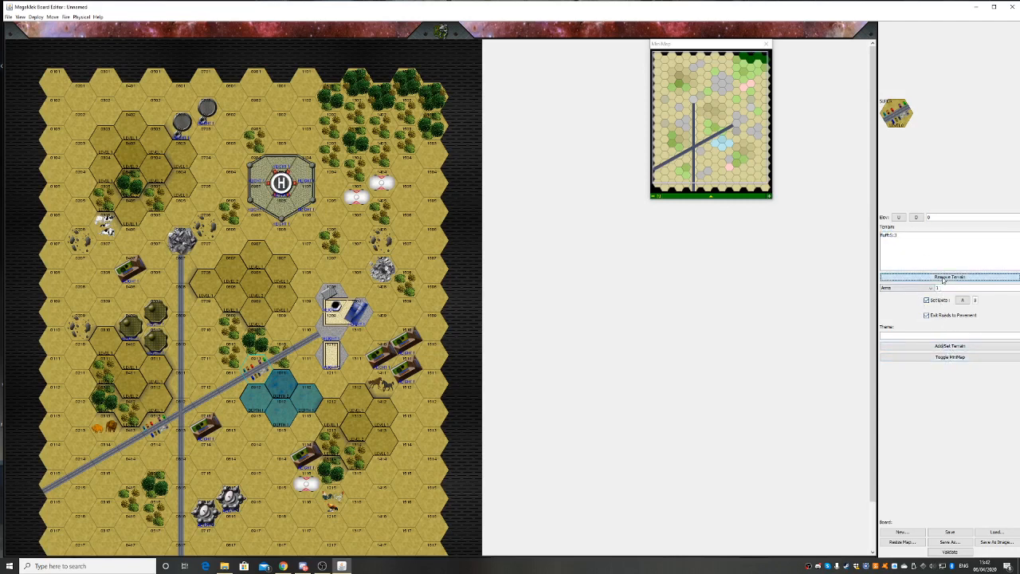
pyautogui.click(897, 236)
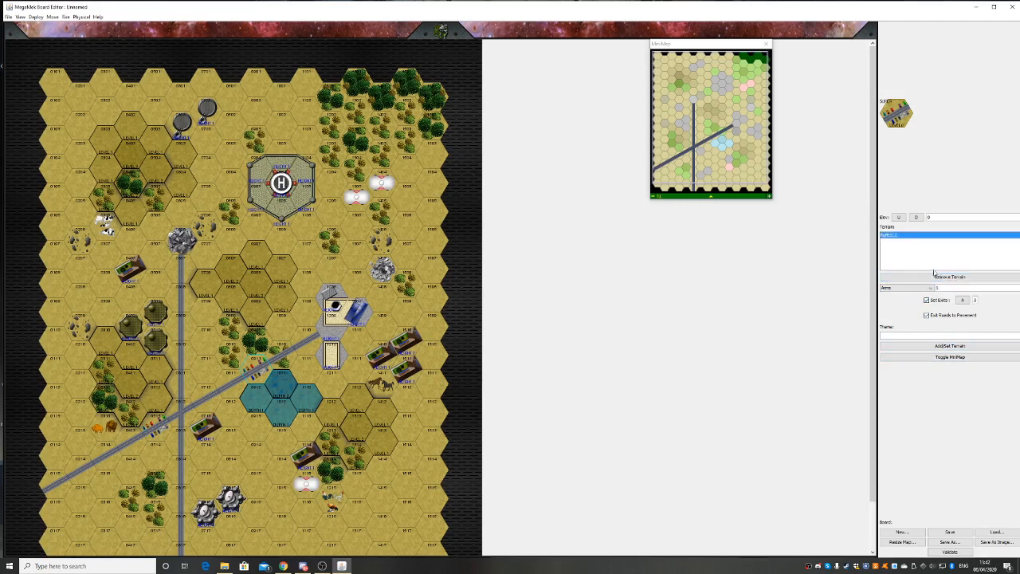
pyautogui.click(938, 277)
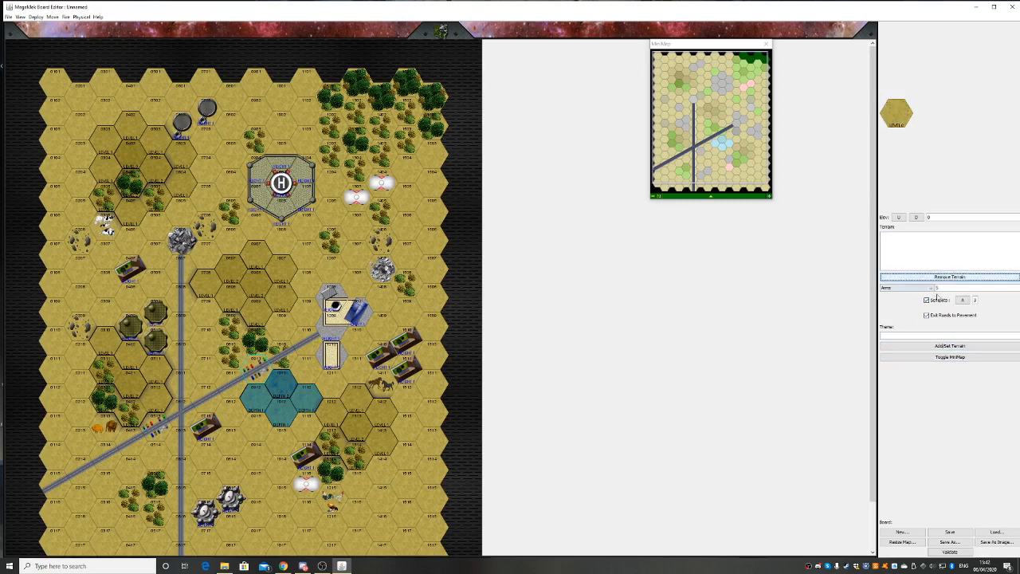
pyautogui.click(927, 300)
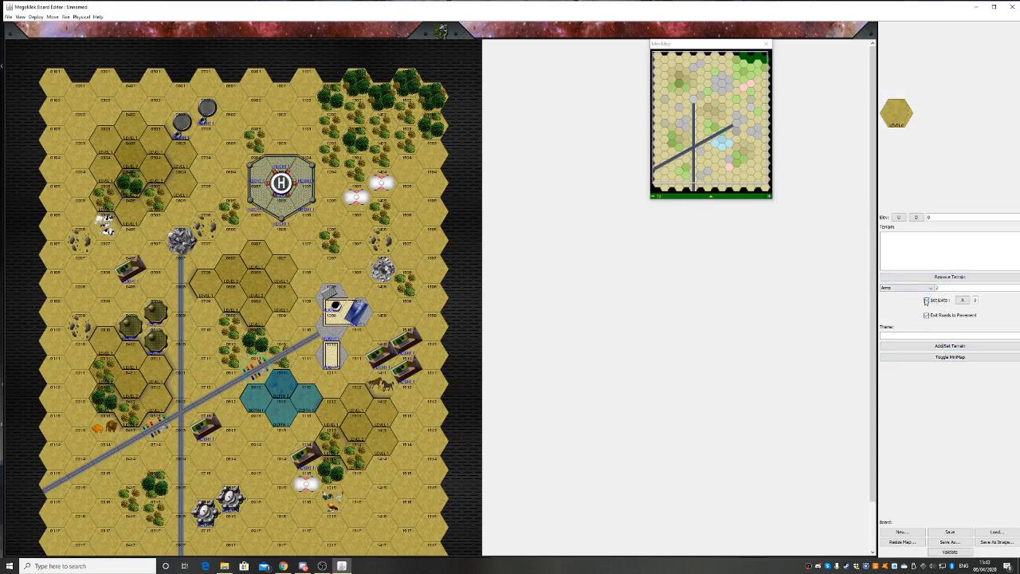
pyautogui.click(935, 347)
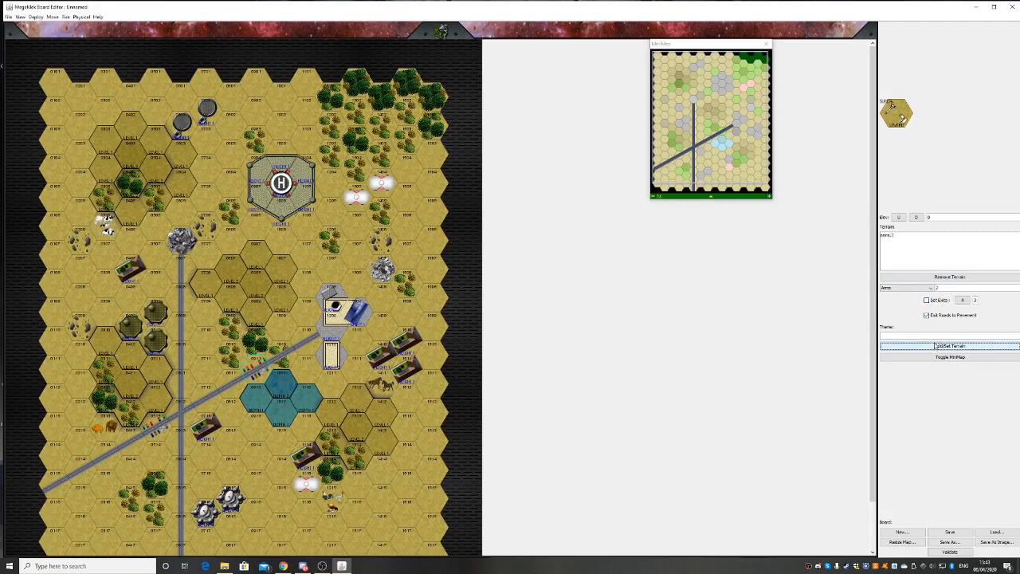
# Look through the full list of available terrain types
pyautogui.click(914, 289)
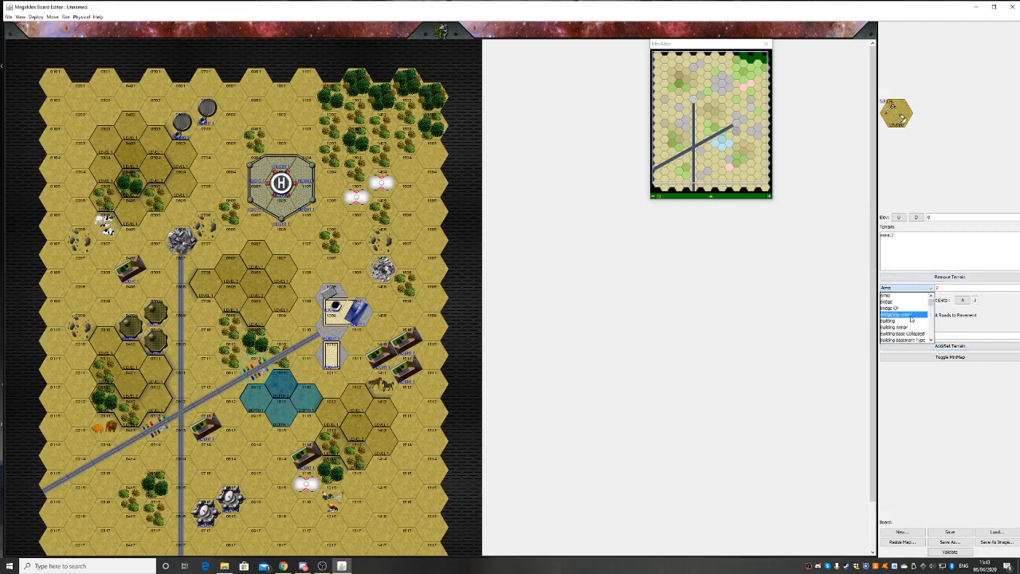
pyautogui.click(932, 340)
pyautogui.click(931, 340)
pyautogui.click(931, 340)
pyautogui.click(931, 340)
pyautogui.click(931, 340)
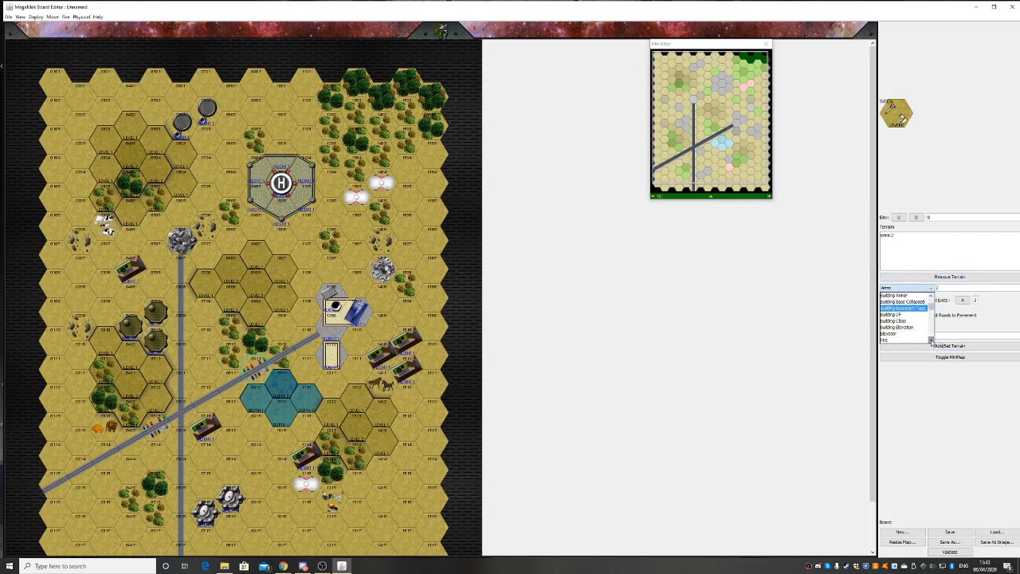
pyautogui.click(931, 340)
pyautogui.click(931, 340)
pyautogui.click(931, 340)
pyautogui.click(931, 340)
pyautogui.click(931, 340)
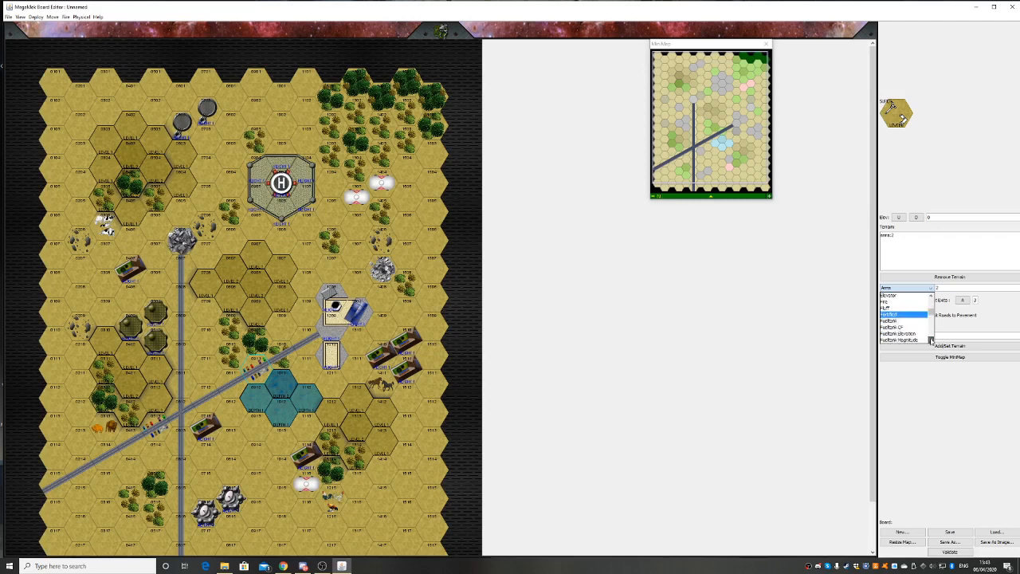
pyautogui.click(931, 341)
pyautogui.click(931, 341)
pyautogui.click(931, 340)
pyautogui.click(931, 340)
pyautogui.click(931, 340)
pyautogui.click(931, 341)
pyautogui.click(931, 341)
pyautogui.click(931, 341)
pyautogui.click(931, 341)
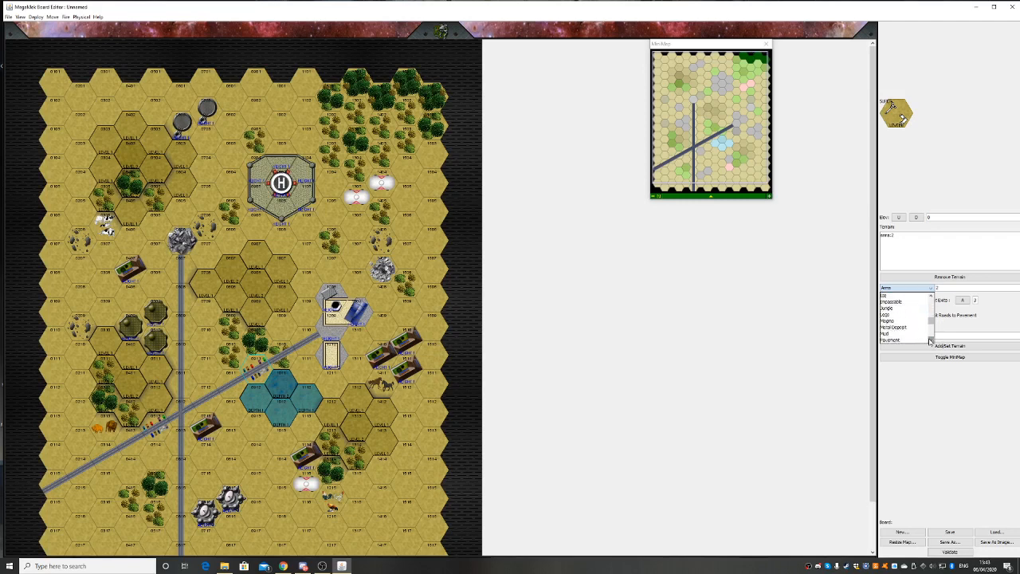
pyautogui.click(931, 340)
pyautogui.click(931, 341)
pyautogui.click(931, 340)
pyautogui.click(931, 341)
pyautogui.click(931, 340)
pyautogui.moveTo(930, 327); pyautogui.dragTo(924, 318)
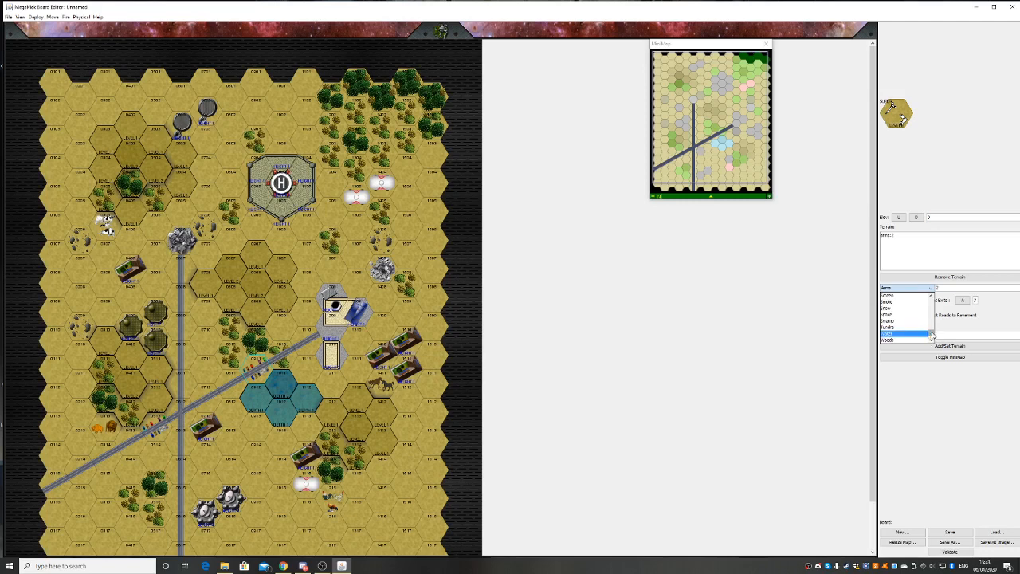
pyautogui.moveTo(931, 335); pyautogui.dragTo(929, 297)
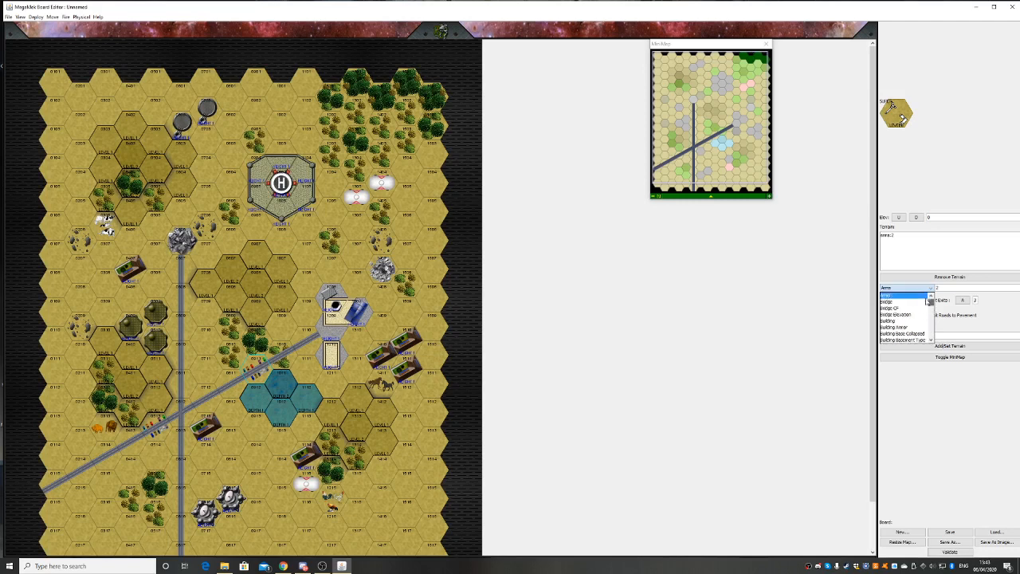
# Add Legs 2 to the brush alongside the Arms entry
pyautogui.click(931, 342)
pyautogui.click(931, 341)
pyautogui.click(931, 341)
pyautogui.click(931, 341)
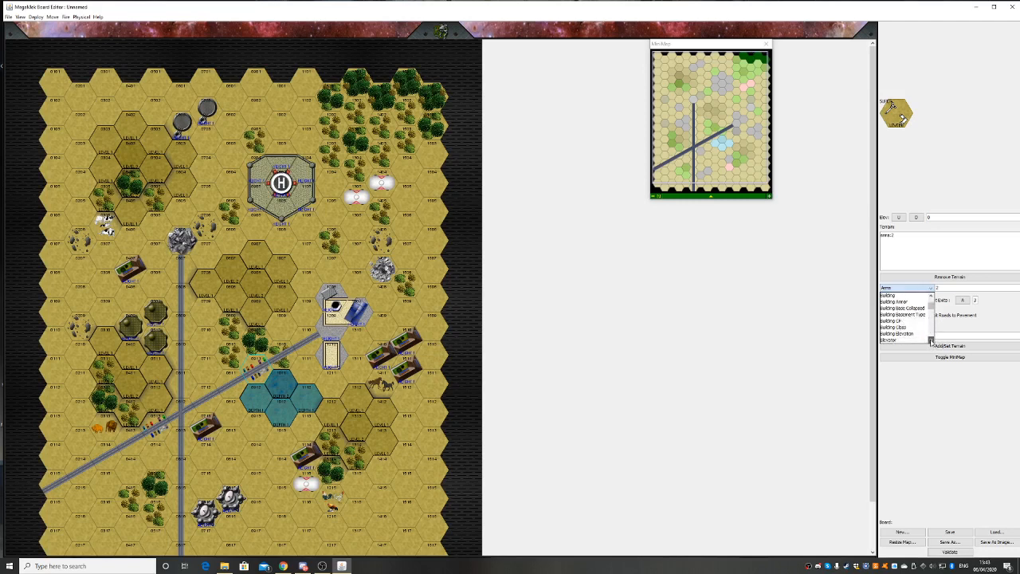
pyautogui.click(931, 341)
pyautogui.click(931, 342)
pyautogui.click(931, 341)
pyautogui.click(931, 341)
pyautogui.click(931, 342)
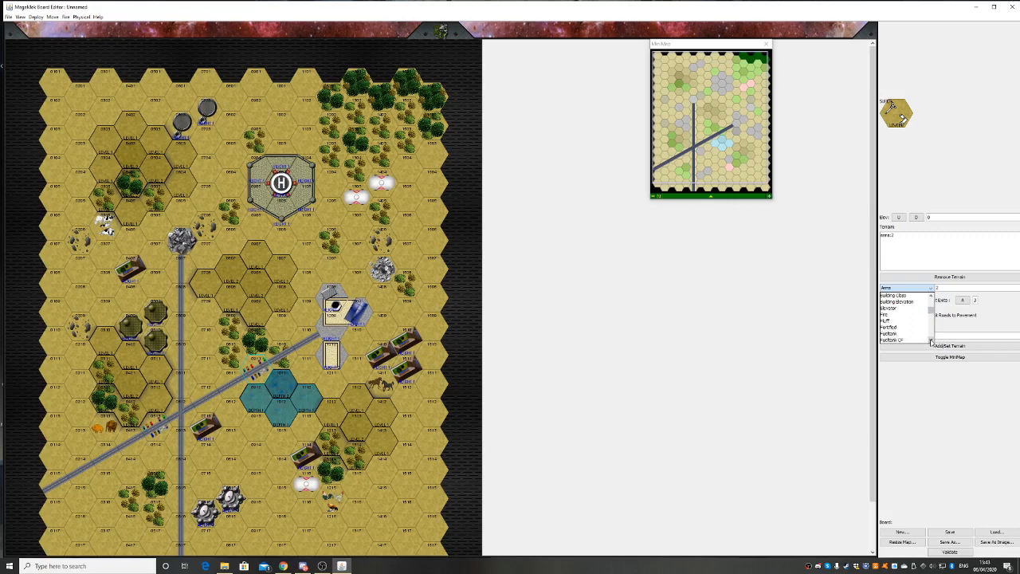
pyautogui.click(931, 341)
pyautogui.click(931, 342)
pyautogui.click(931, 342)
pyautogui.click(931, 341)
pyautogui.click(931, 341)
pyautogui.click(931, 341)
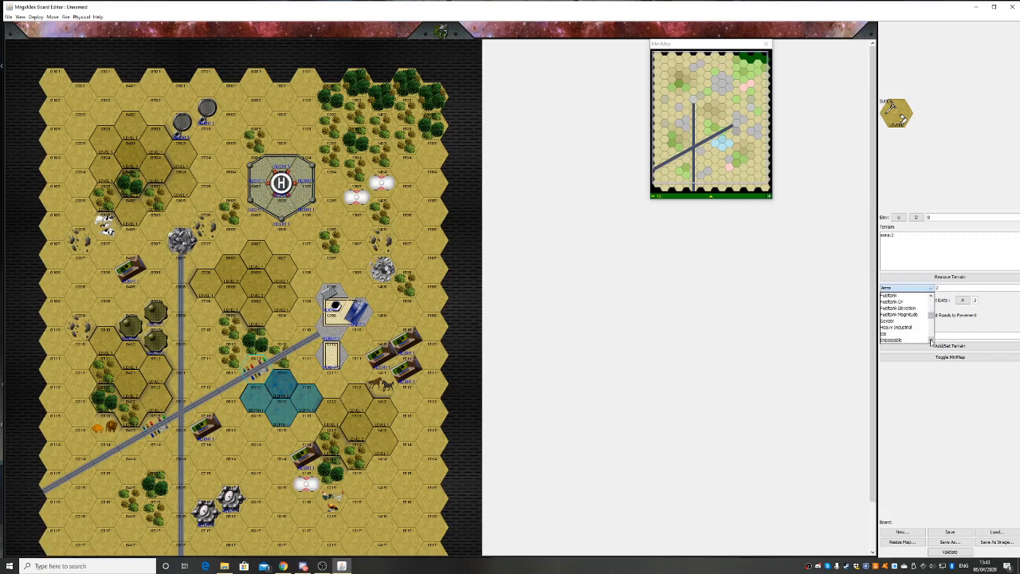
pyautogui.click(931, 341)
pyautogui.click(931, 341)
pyautogui.click(931, 341)
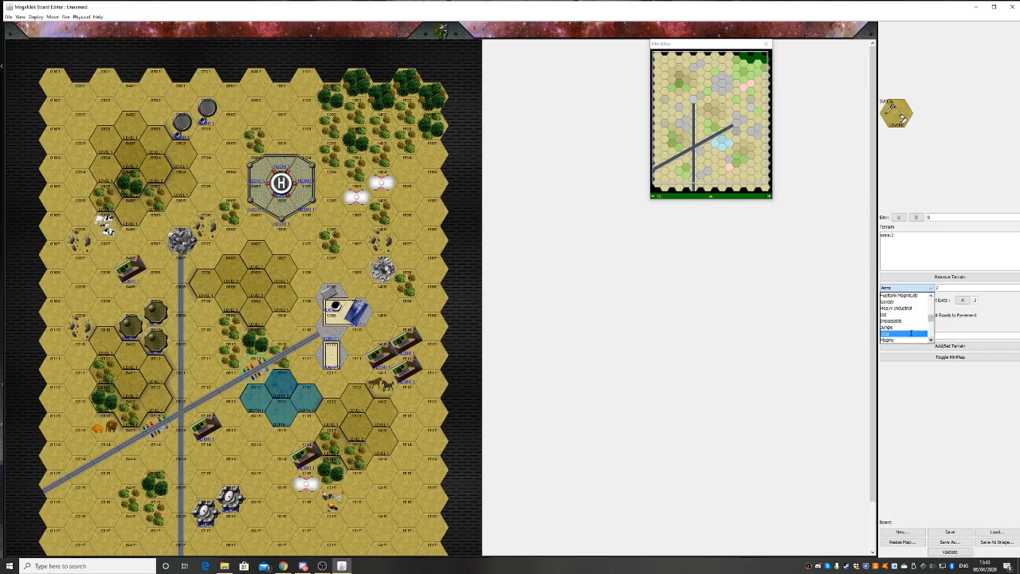
pyautogui.click(912, 339)
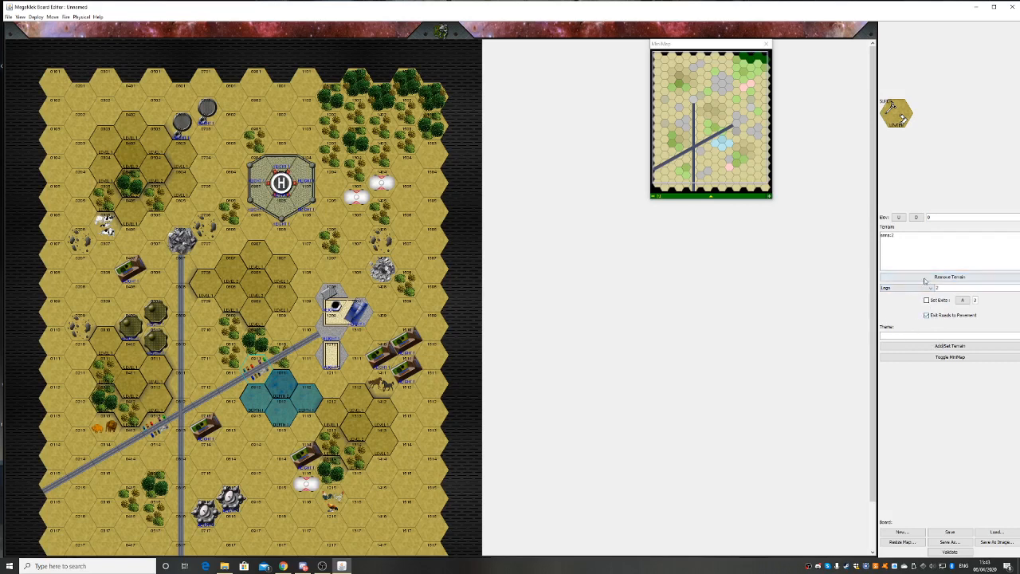
pyautogui.click(946, 347)
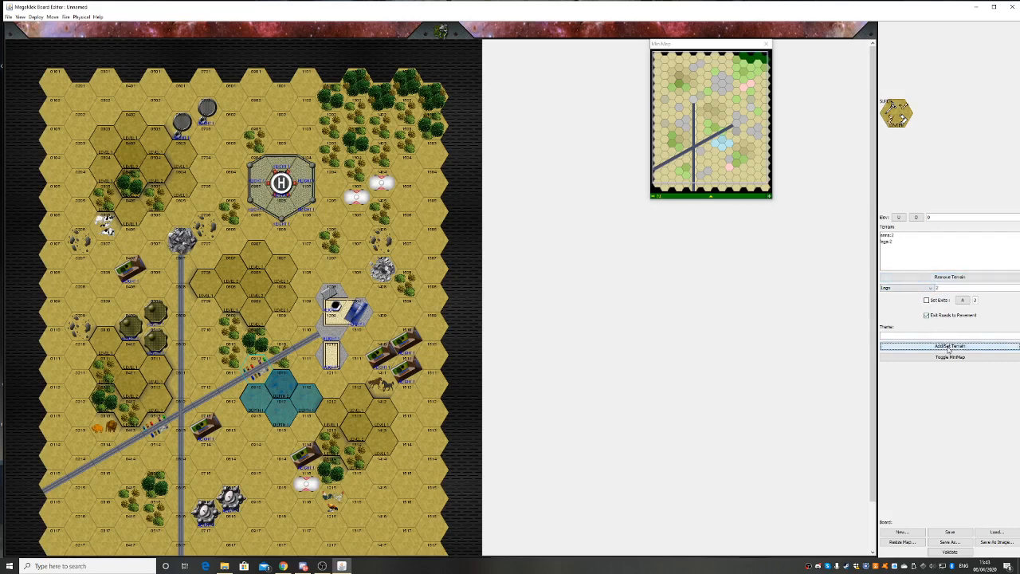
# Paint the scattered arms and legs brush onto hexes 0902, 0105 and 1506
pyautogui.click(259, 116)
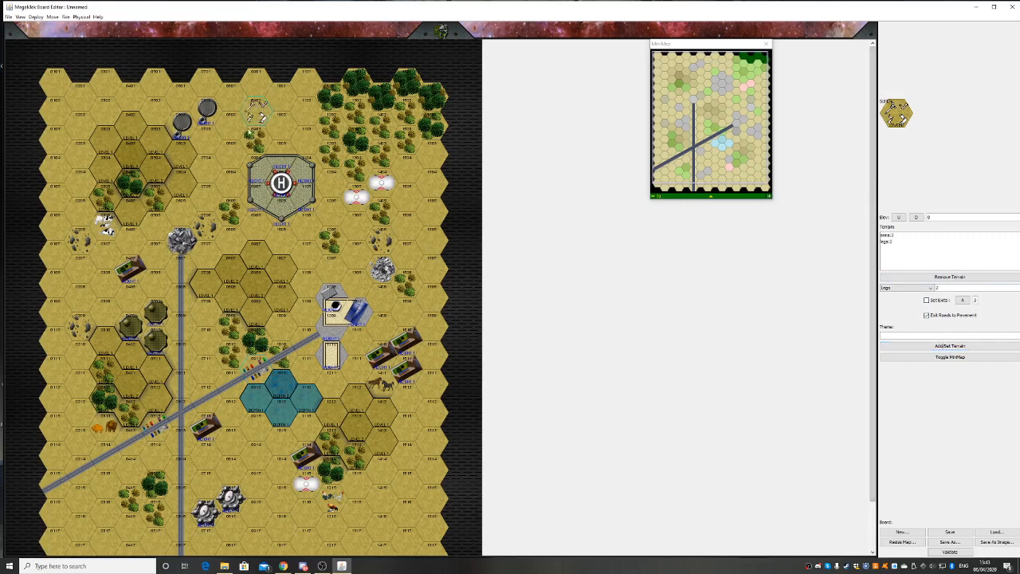
pyautogui.click(61, 201)
pyautogui.click(404, 237)
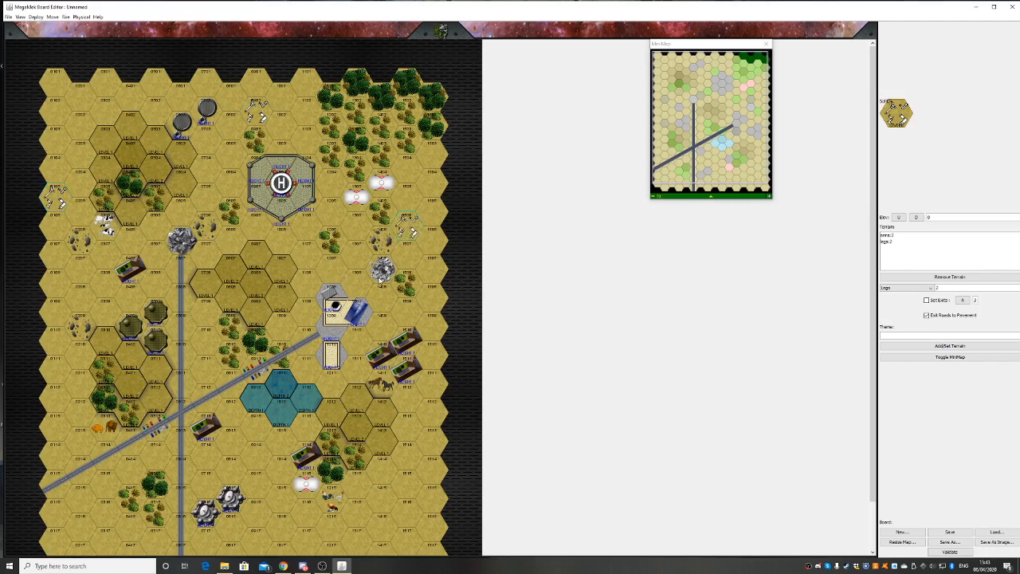